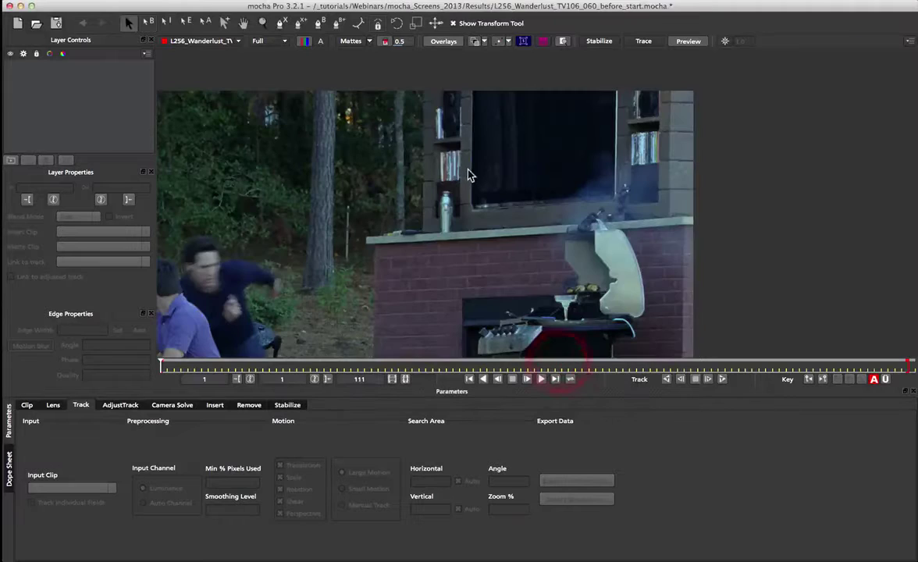
Step: Scrub through the shot between frames 1 and 101 to examine how the camera and actors move past the fireplace
key("z")
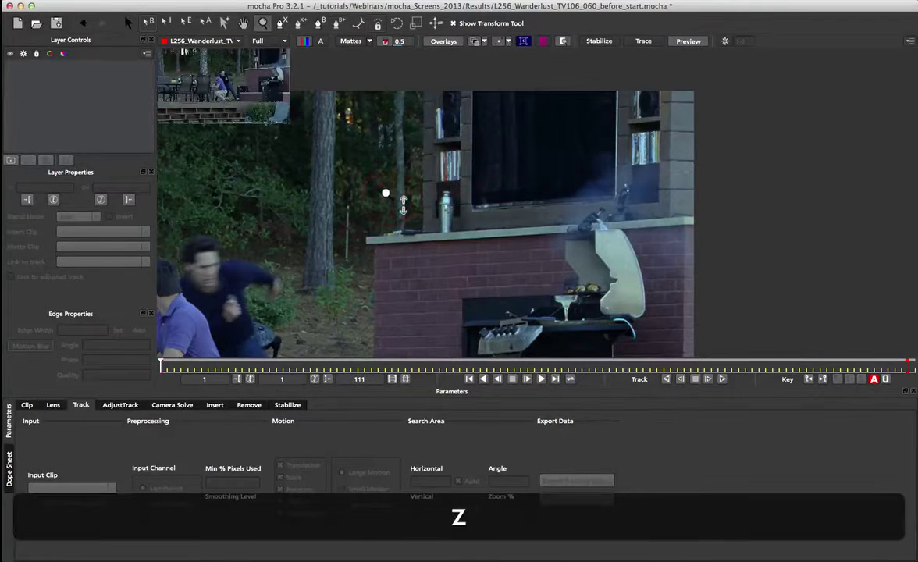
key("z")
left_click_drag(334, 242, 334, 246)
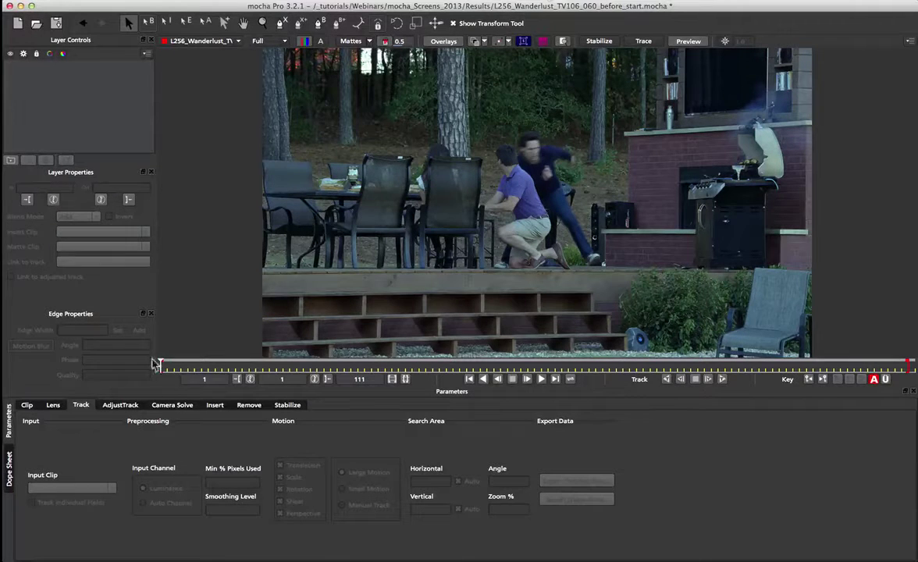
left_click_drag(161, 366, 330, 365)
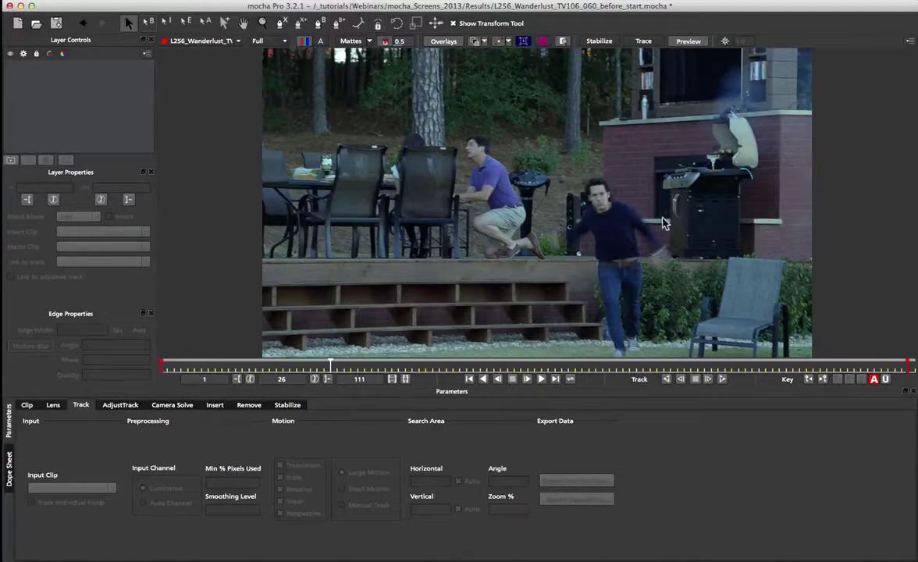
left_click_drag(328, 364, 845, 366)
left_click(392, 378)
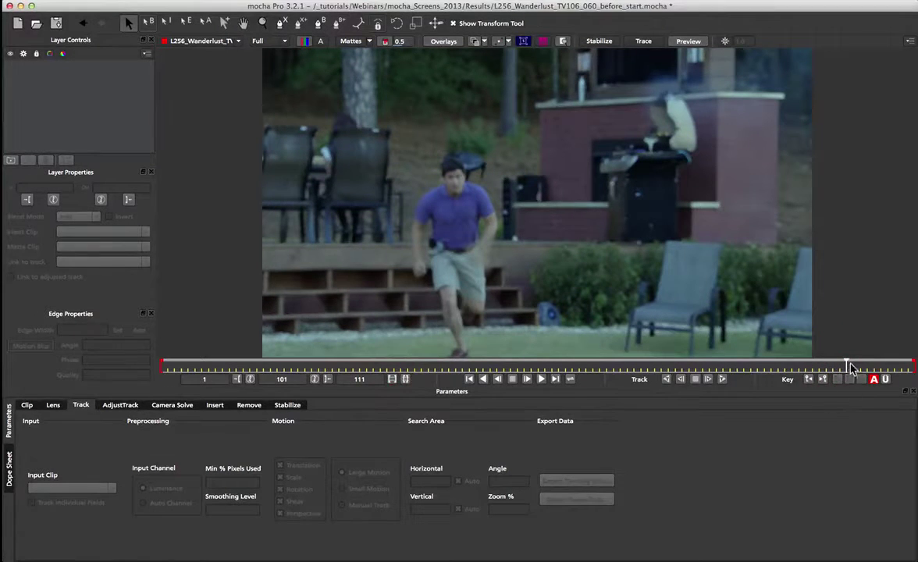
left_click_drag(846, 365, 221, 380)
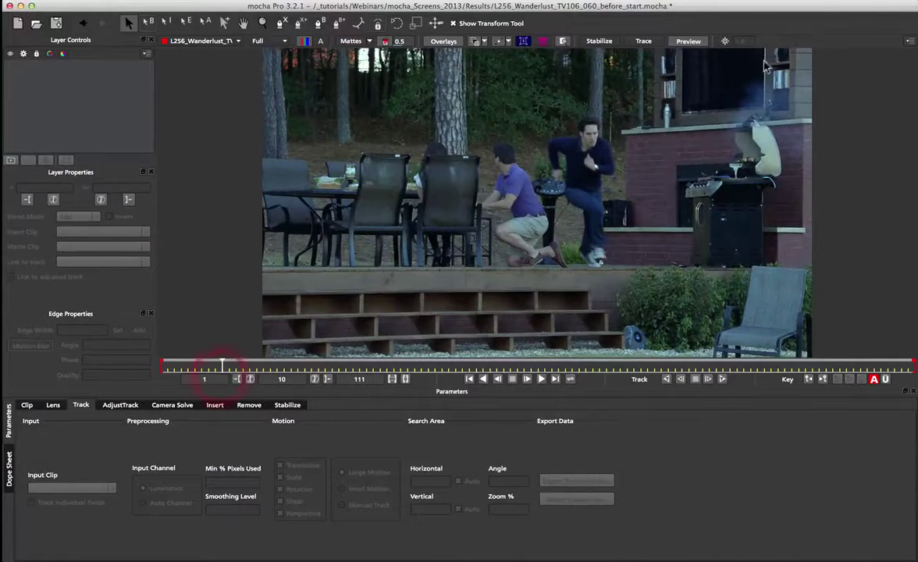
Step: Examine the TV screen and its surrounding shelves up close around frames 10 to 13
key("x")
left_click_drag(773, 94, 593, 215)
key("z")
left_click_drag(519, 117, 507, 174)
key("x")
left_click(527, 195)
key("z")
key("x")
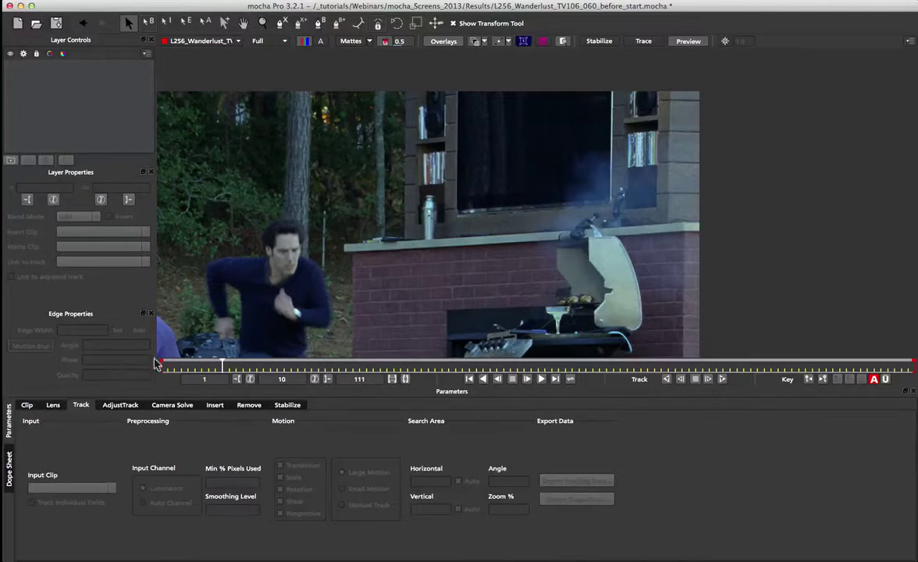
left_click_drag(219, 365, 244, 364)
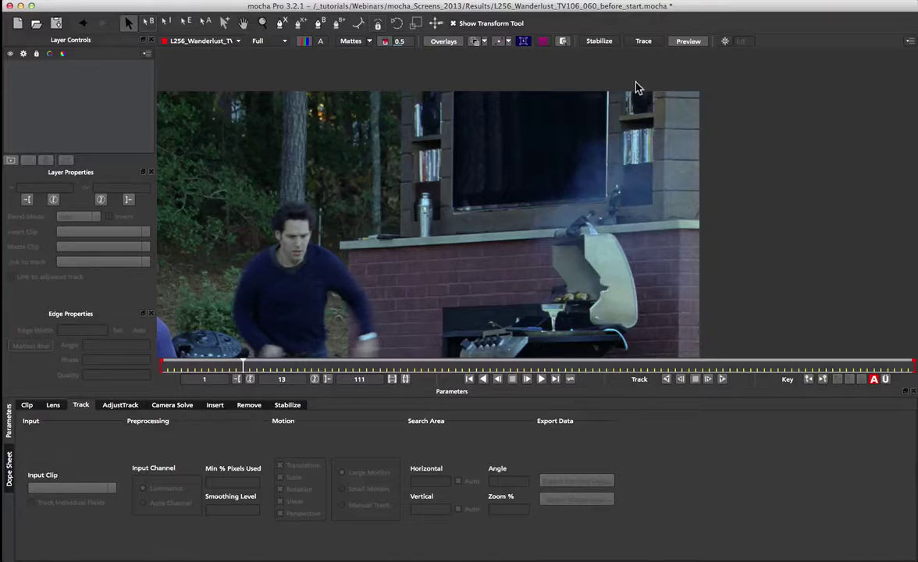
Step: On frame 1, draw a four-point X-spline around the bookshelf left of the TV, extending past the image's upper edge
left_click_drag(250, 372, 139, 369)
key("x")
left_click_drag(469, 154, 450, 167)
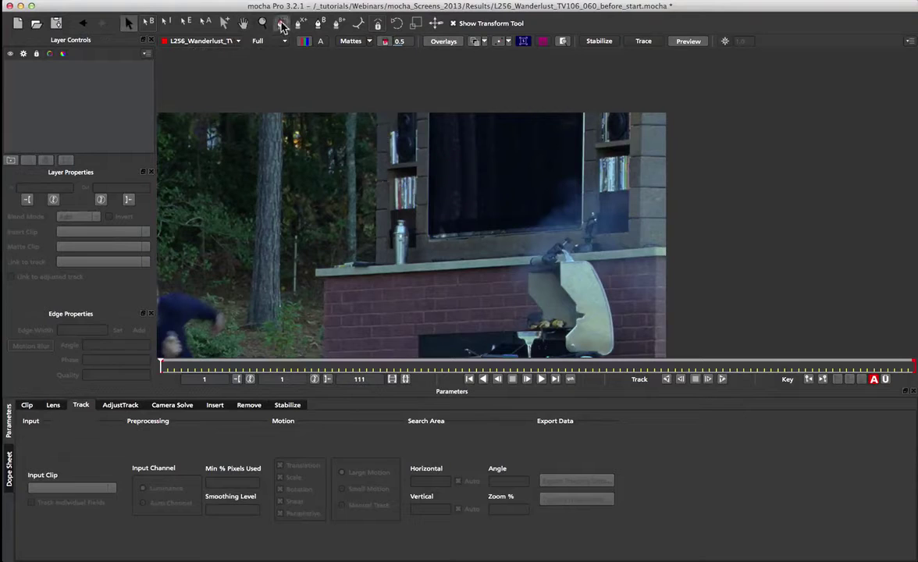
left_click(280, 22)
left_click(437, 92)
left_click(364, 90)
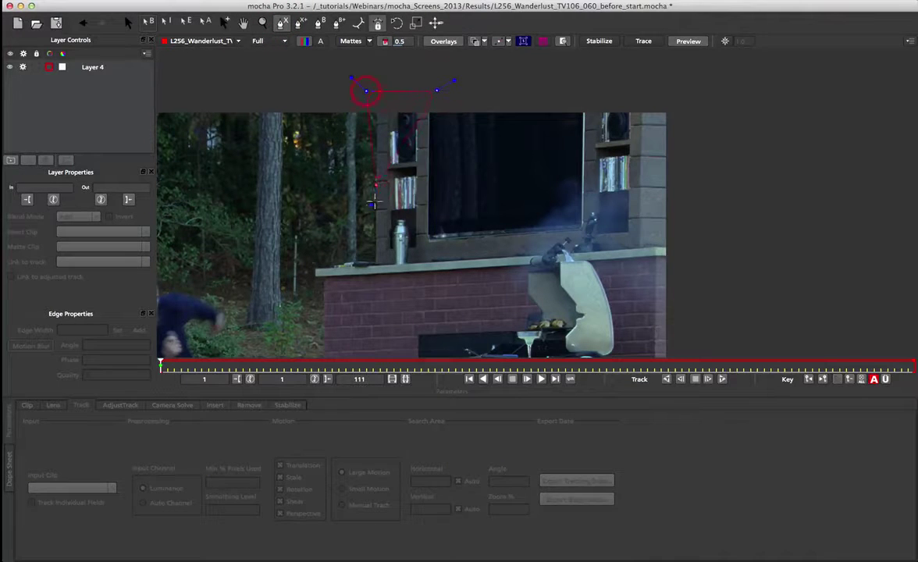
left_click(366, 254)
right_click(436, 250)
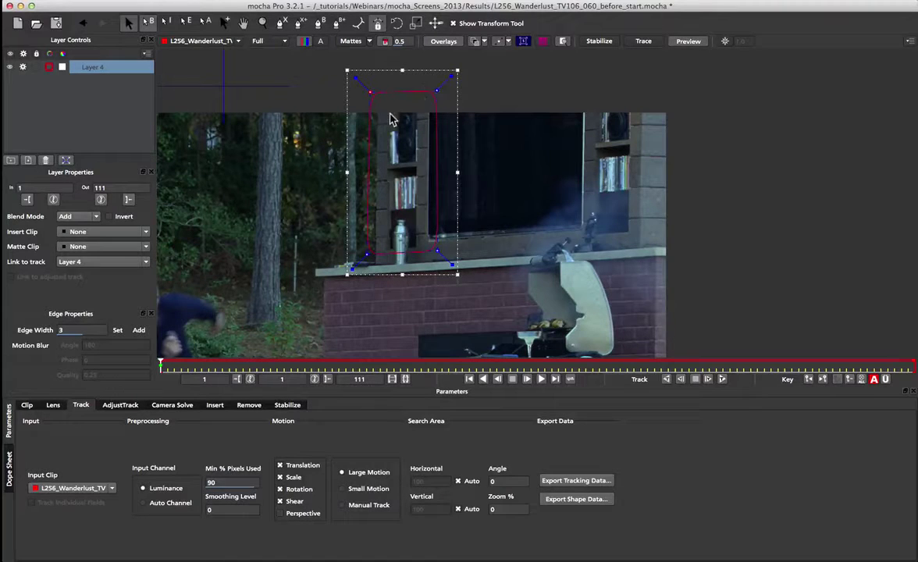
Step: Check the layer's matte and stretch the spline's lower edge down to the mantel
left_click(352, 41)
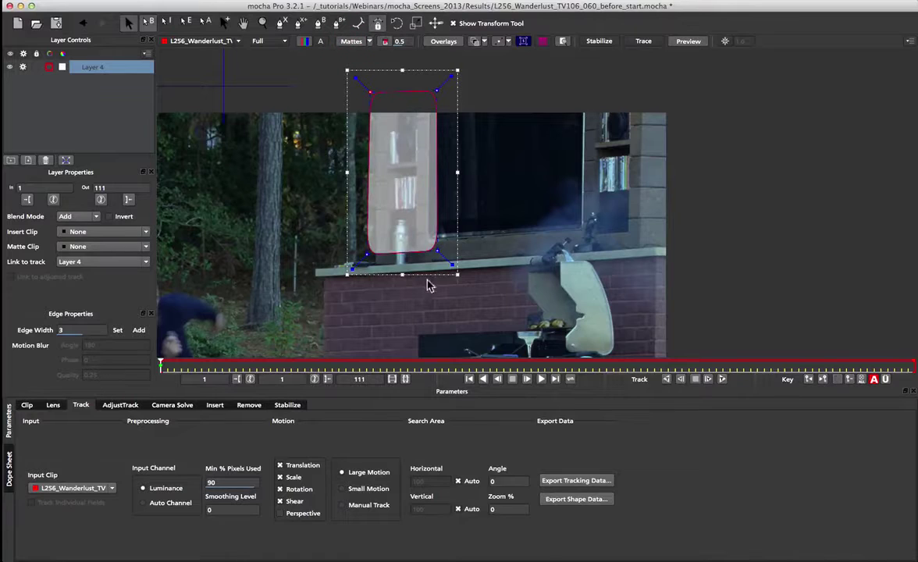
left_click(386, 43)
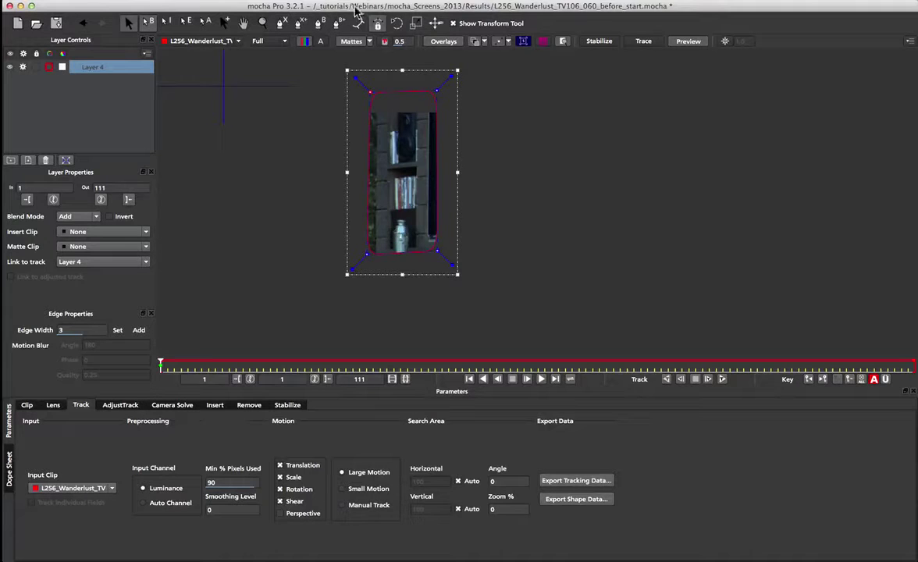
left_click(352, 41)
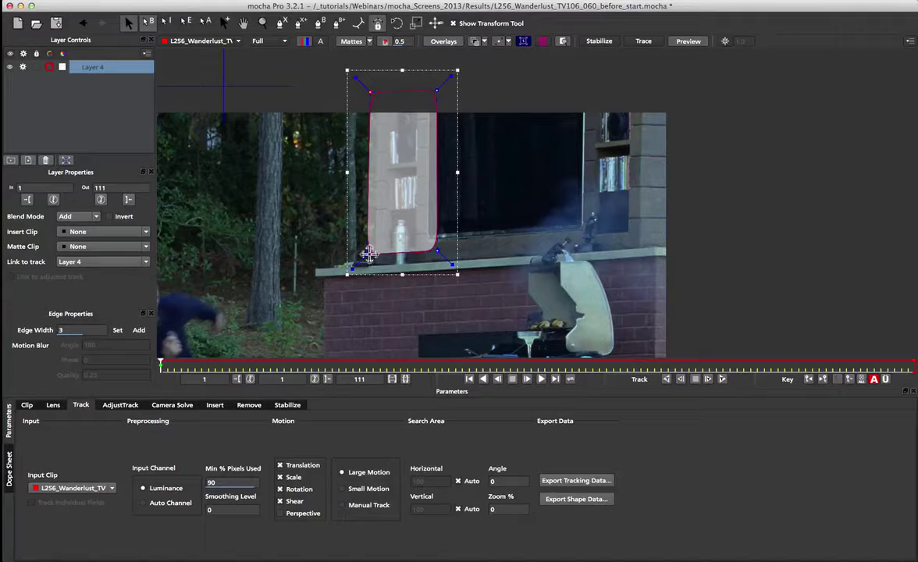
left_click_drag(402, 275, 401, 284)
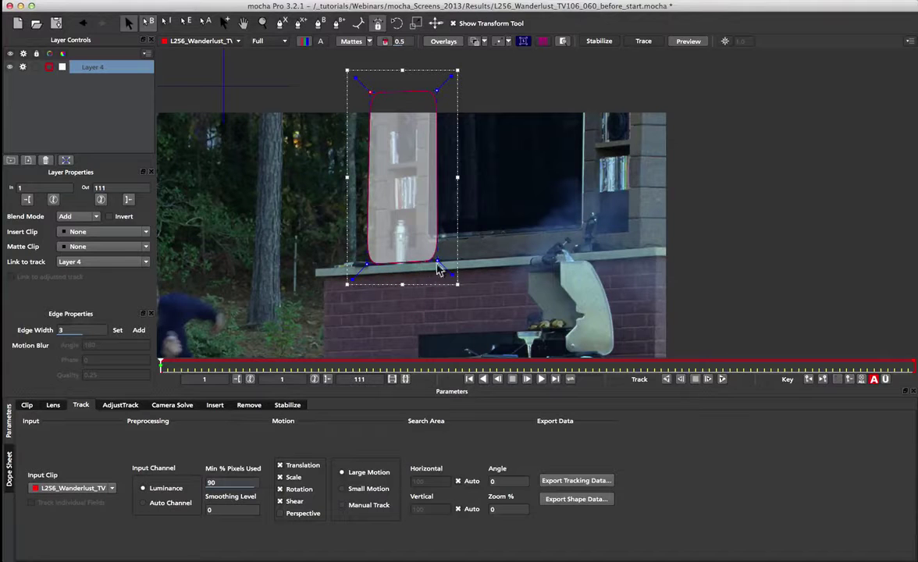
left_click_drag(160, 362, 96, 342)
Step: Add a second four-point X-spline to the same layer around the bookshelf right of the TV
left_click(299, 25)
left_click(578, 92)
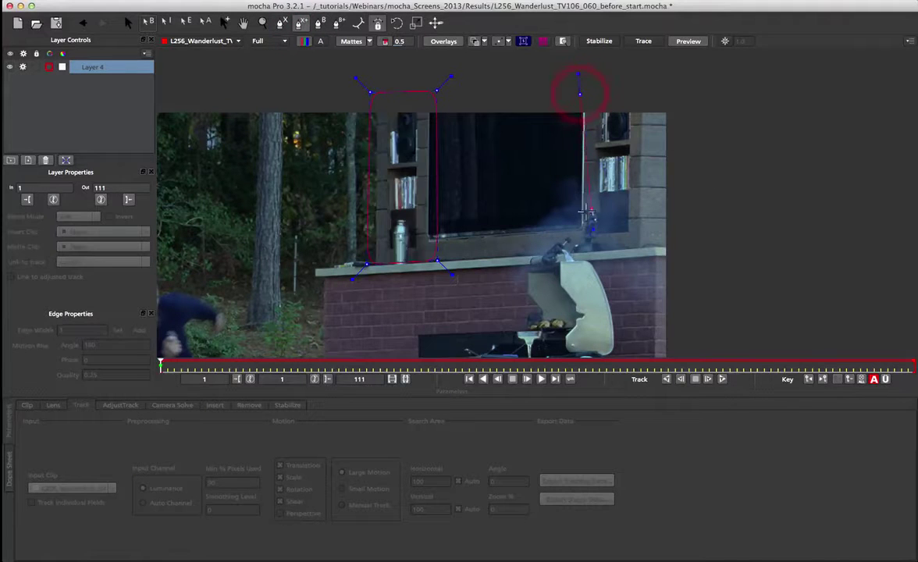
left_click(579, 251)
left_click(644, 248)
left_click(644, 95)
right_click(645, 125)
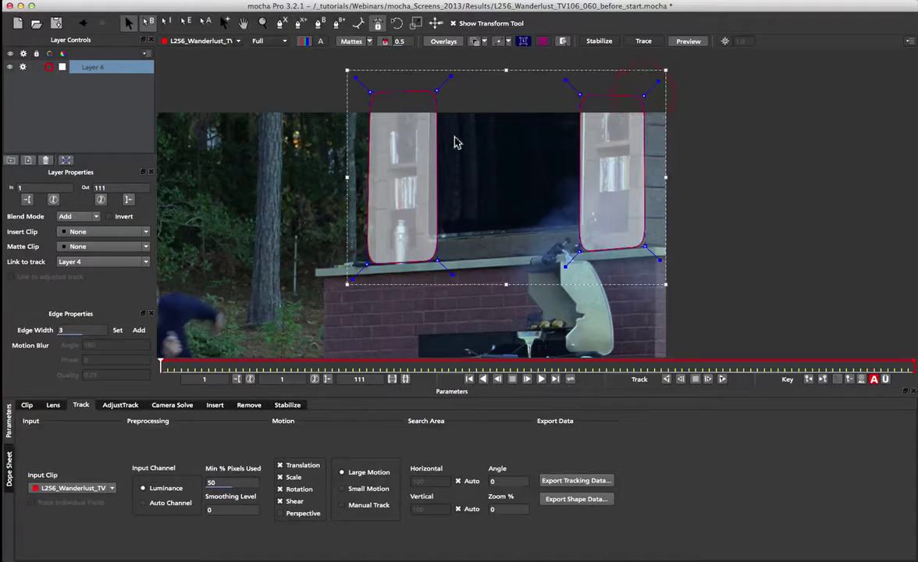
left_click(578, 93)
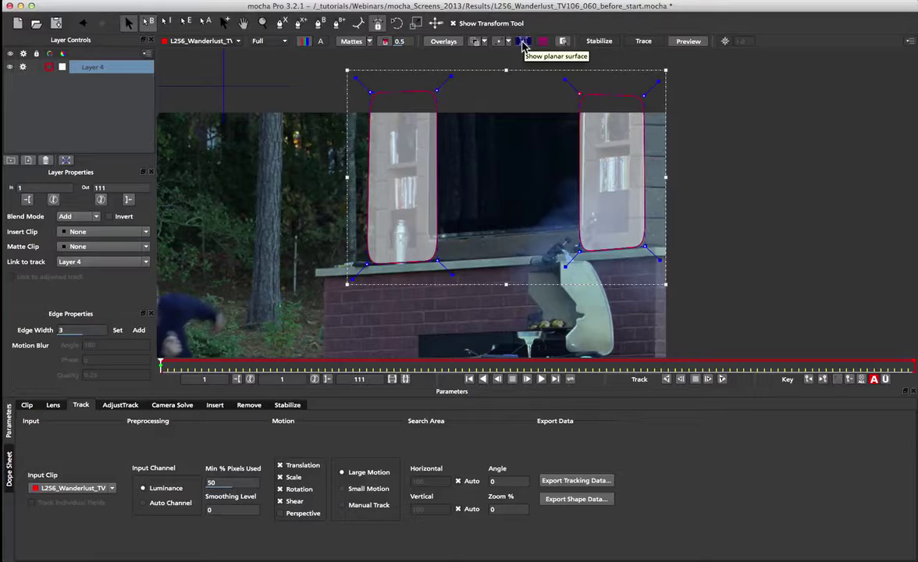
Step: Show the planar surface and move its four corners roughly onto the corners of the TV screen
left_click(523, 43)
left_click_drag(582, 159, 562, 163)
left_click_drag(564, 228, 579, 221)
left_click_drag(375, 235, 438, 226)
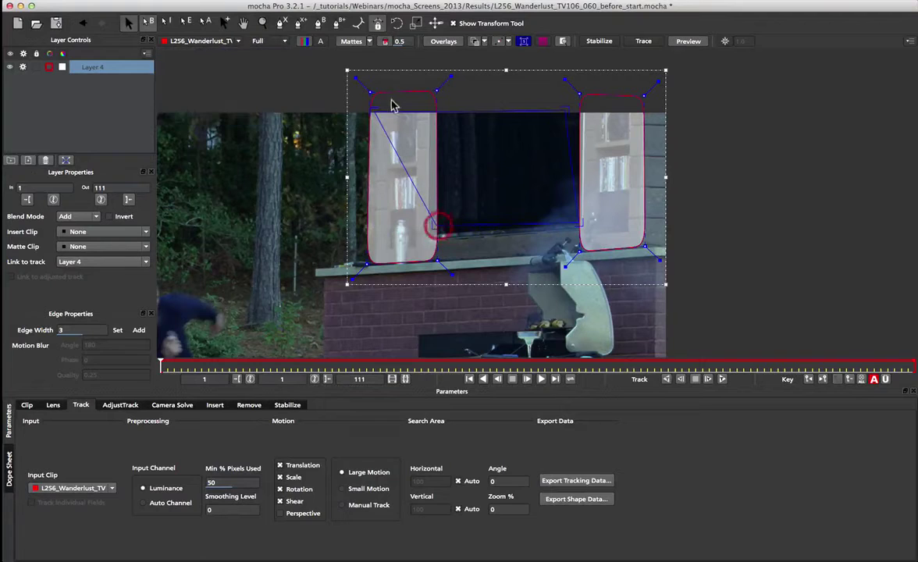
left_click_drag(375, 103, 433, 103)
left_click_drag(565, 110, 574, 101)
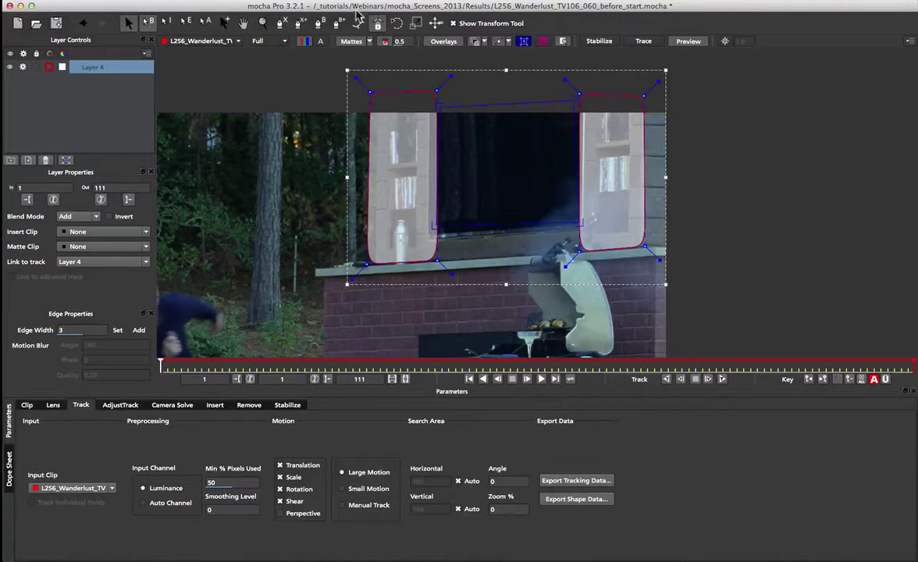
Step: Hide the matte and spline overlays and display the planar grid
left_click(350, 44)
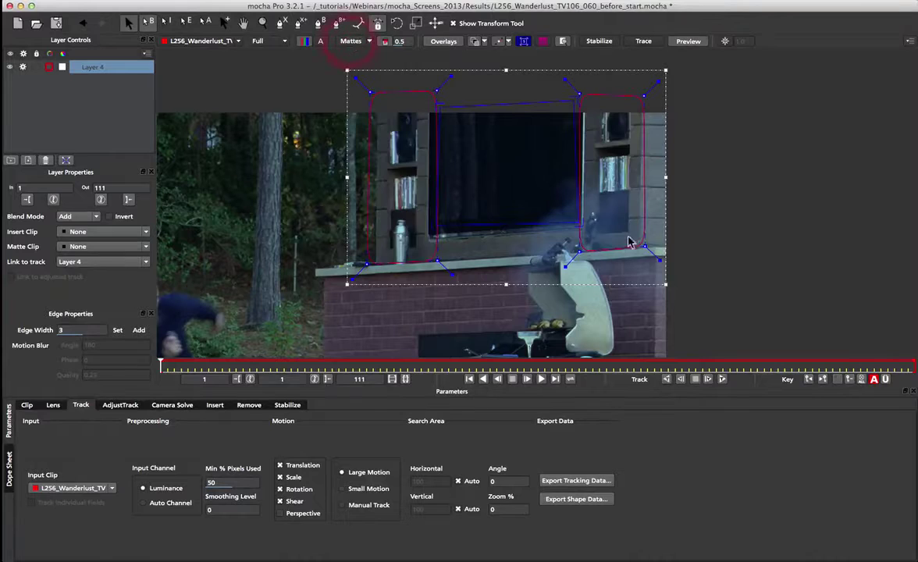
left_click(473, 41)
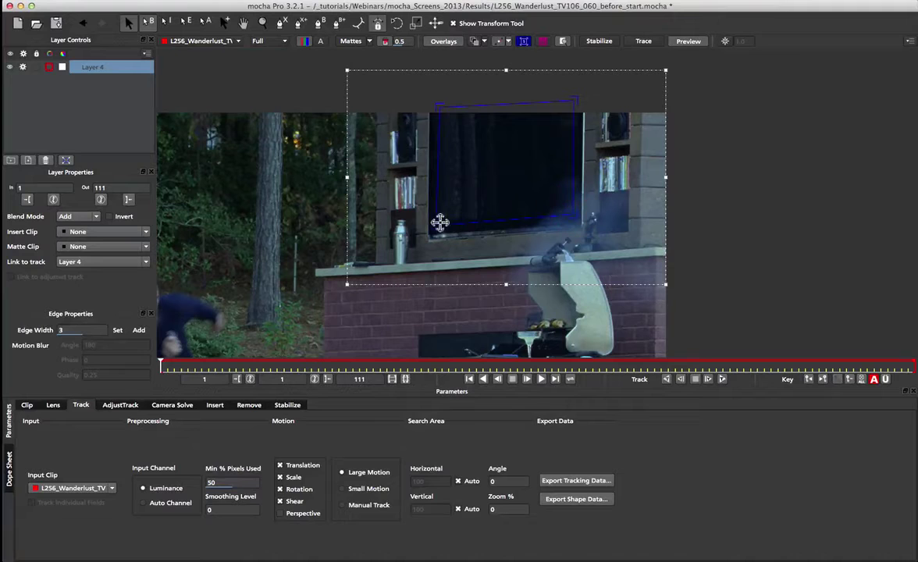
left_click(572, 209)
left_click(543, 40)
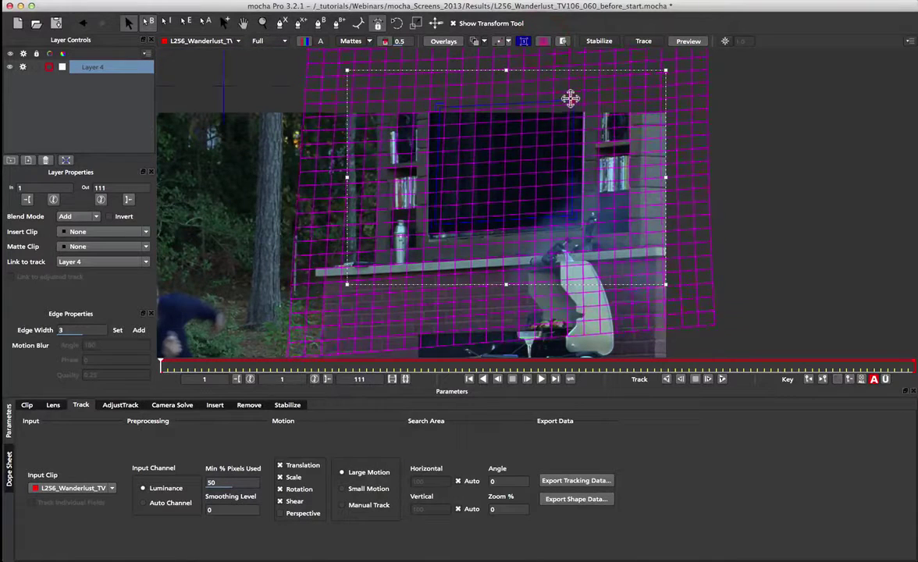
Step: Refine the planar surface's corners and position so the grid follows the perspective of the TV and mantel
left_click_drag(444, 106, 442, 100)
mouse_move(574, 97)
left_mouse_down()
mouse_move(570, 82)
mouse_move(576, 86)
left_mouse_up()
left_click_drag(448, 96, 444, 95)
left_click_drag(435, 220, 437, 226)
left_click_drag(567, 209, 568, 215)
left_click_drag(499, 92, 497, 119)
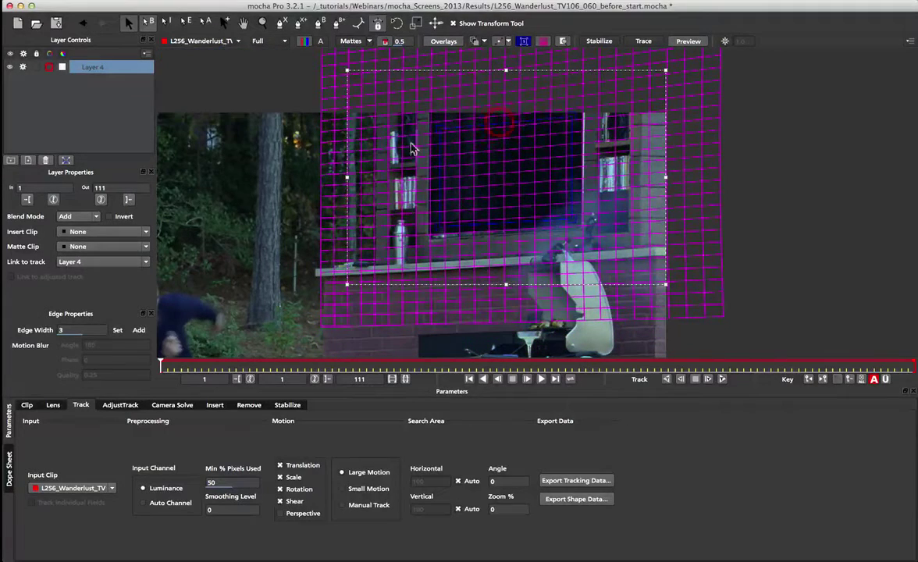
left_click_drag(434, 129, 469, 120)
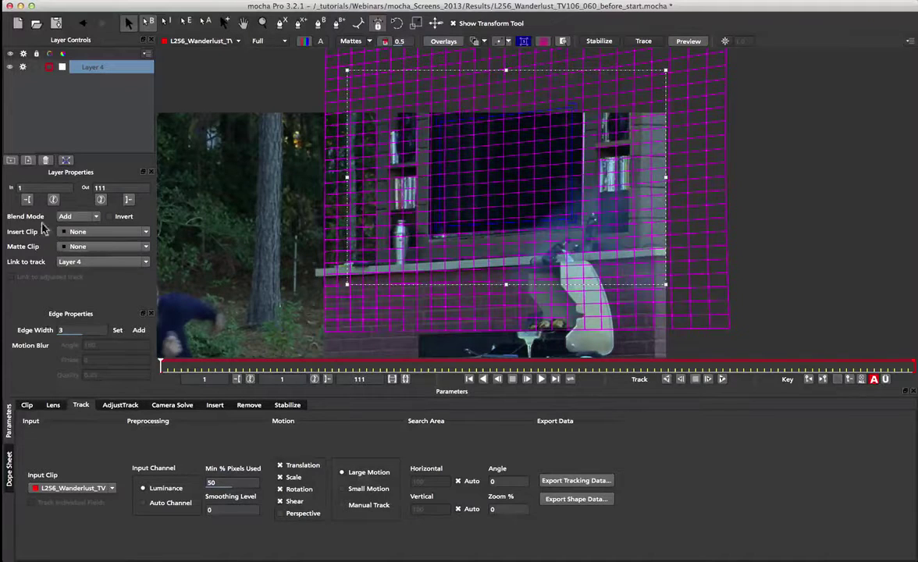
Step: Preview the Logo insert clip on the planar surface and set the insert clip back to None
left_click(78, 231)
left_click(85, 291)
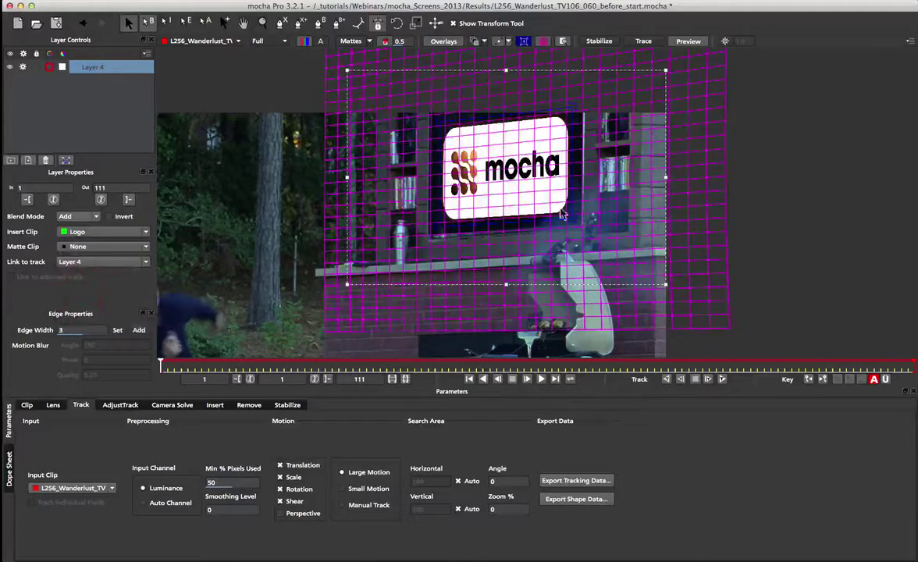
left_click(81, 231)
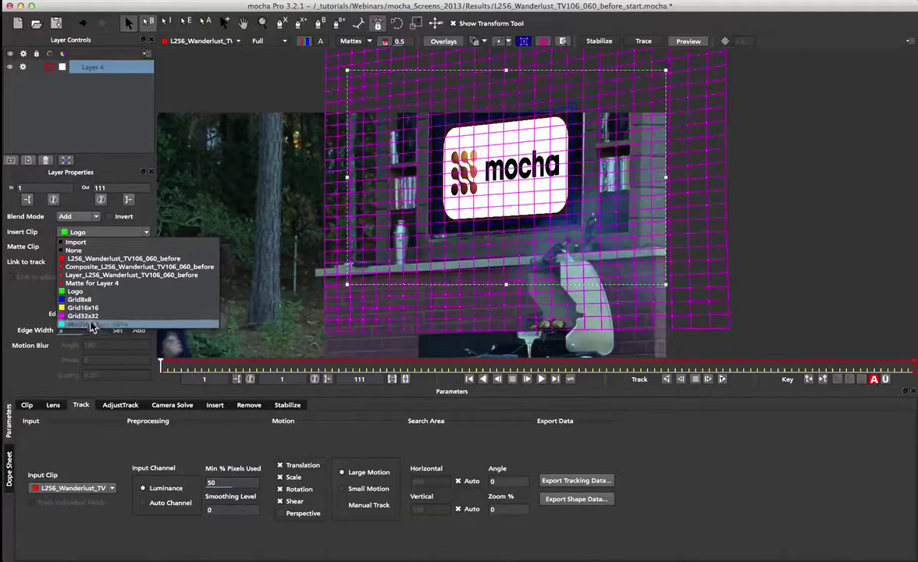
left_click(74, 250)
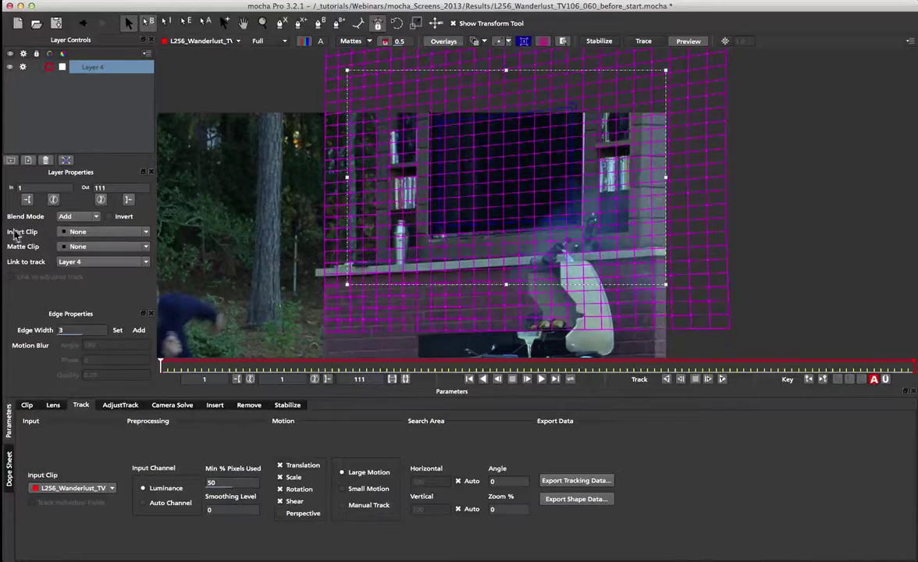
Step: Turn the layer's spline outlines and matte overlay back on
left_click(477, 41)
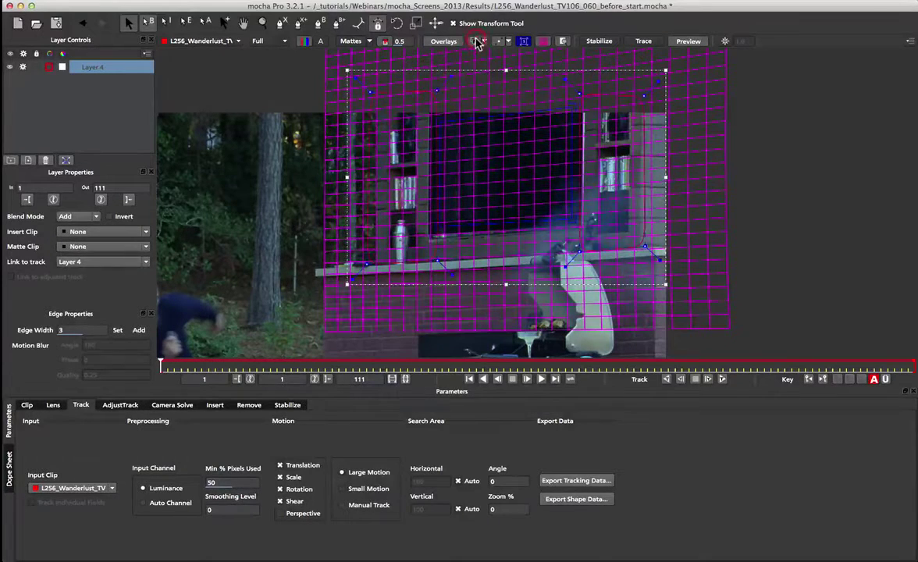
left_click(350, 42)
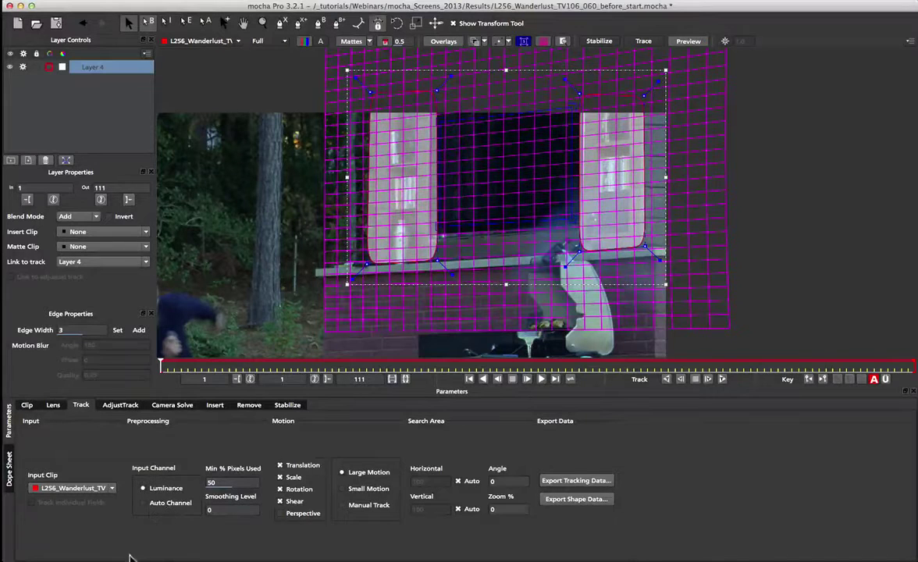
Step: Set the layer's Min % Pixels Used to 90 and include Perspective in the tracked motion
double_click(222, 483)
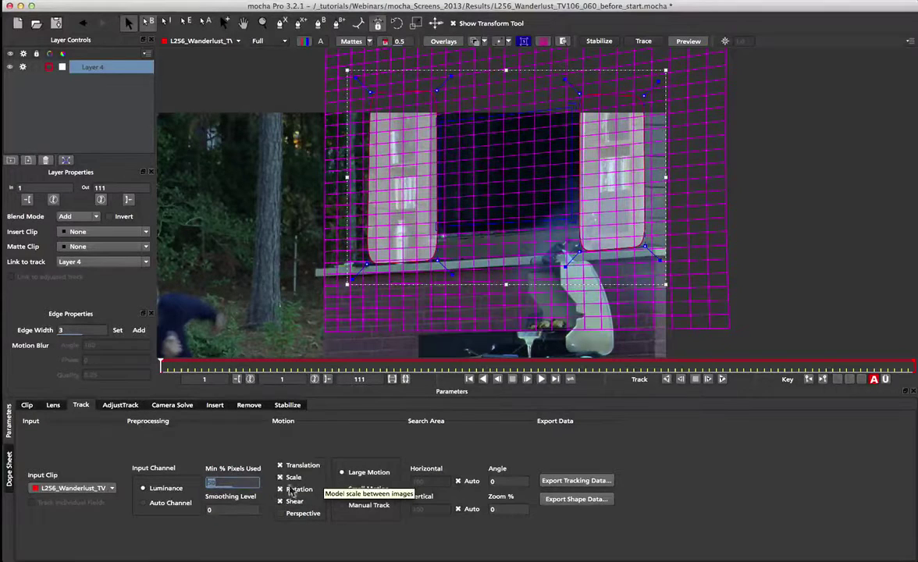
type("90")
key("Return")
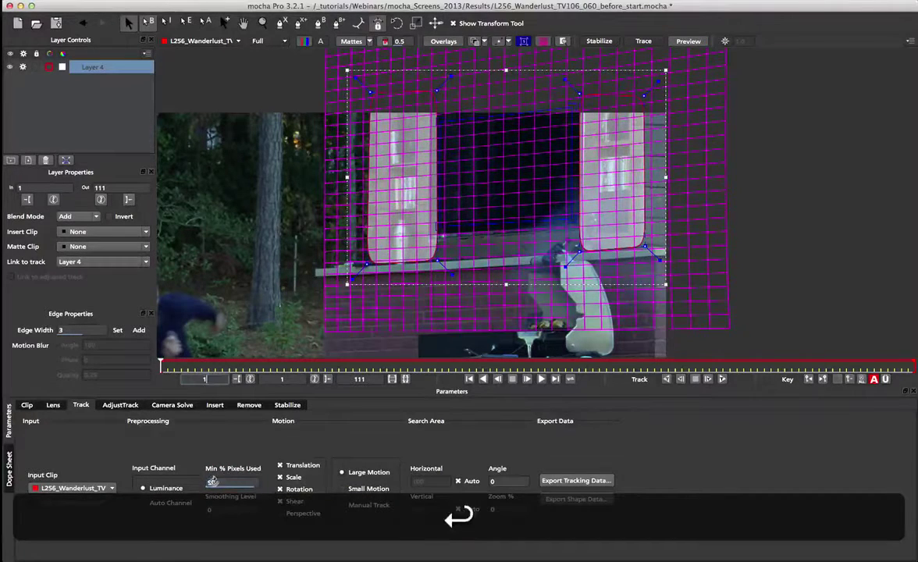
left_click(209, 484)
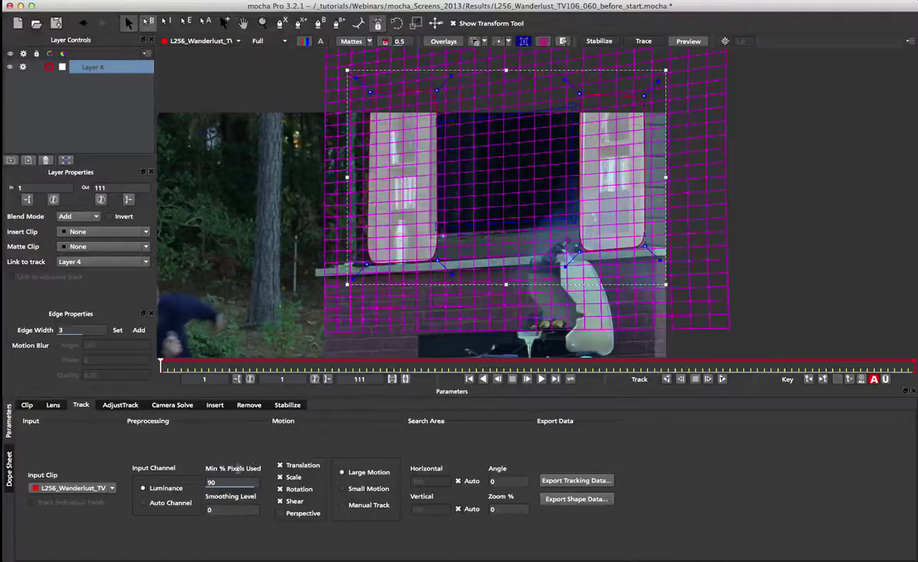
left_click(289, 516)
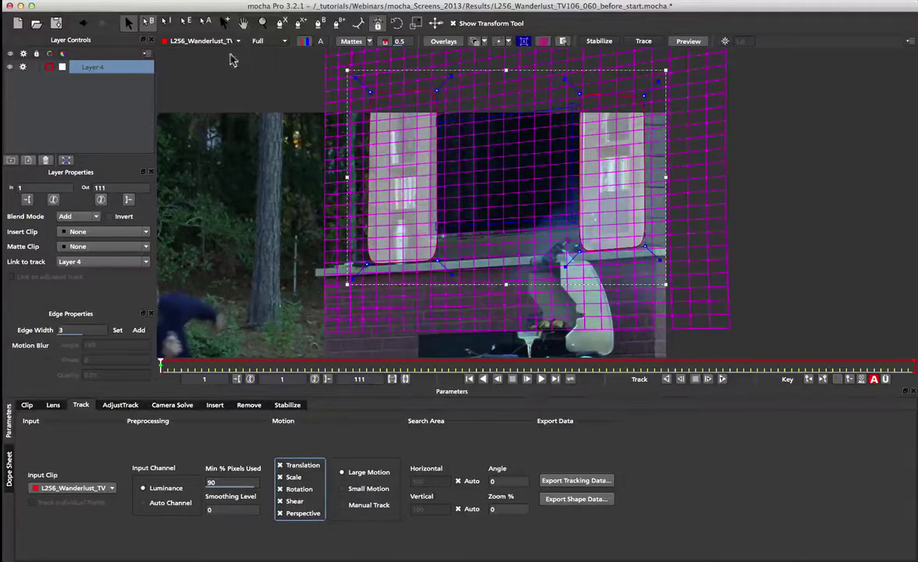
Step: Rename the layer as "screen track"
double_click(98, 68)
type("screen trac")
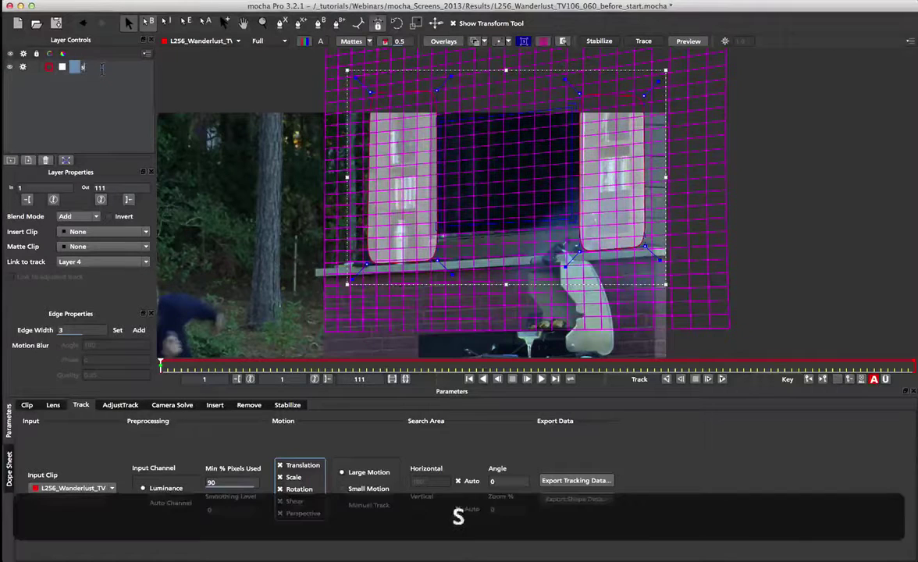
type("k")
key("Return")
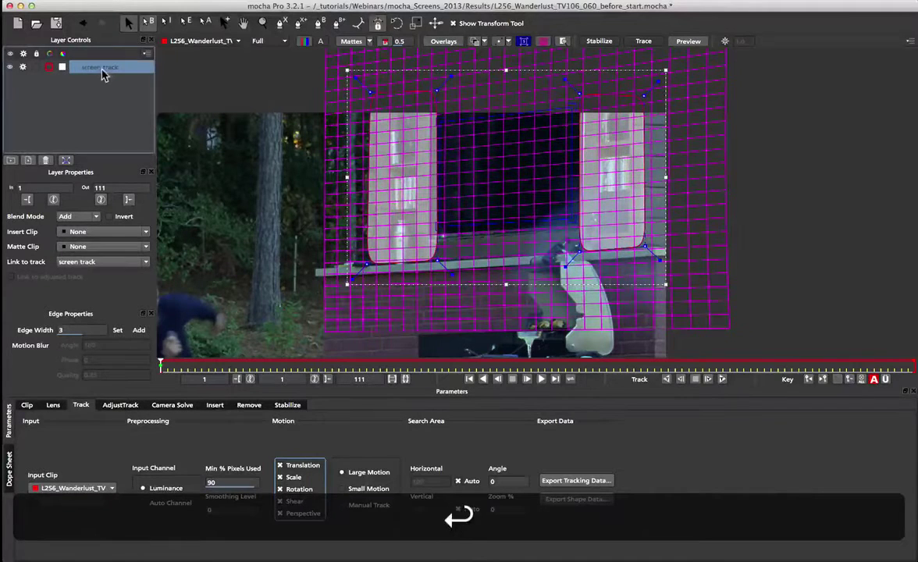
Step: Track the screen track layer forward through the whole clip and return to frame 1
left_click(722, 379)
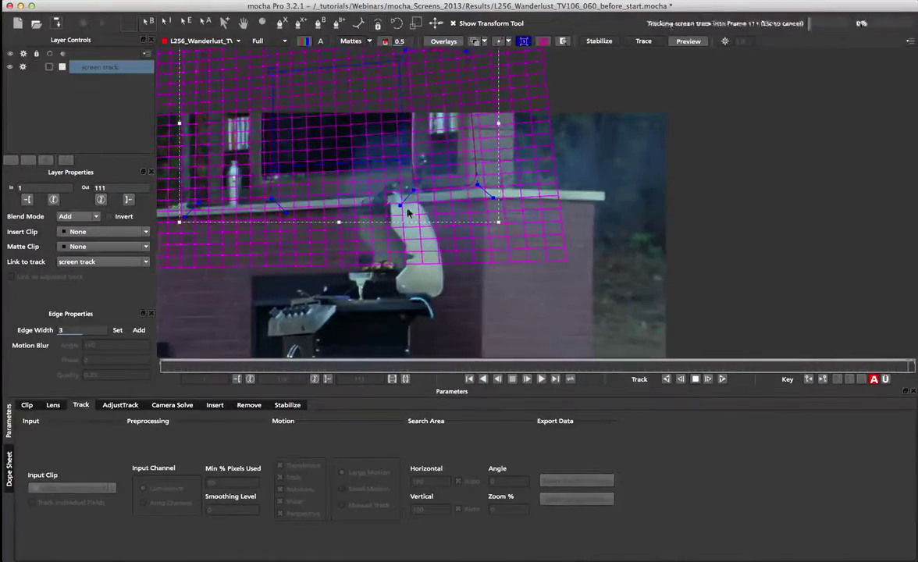
left_click_drag(898, 362, 125, 351)
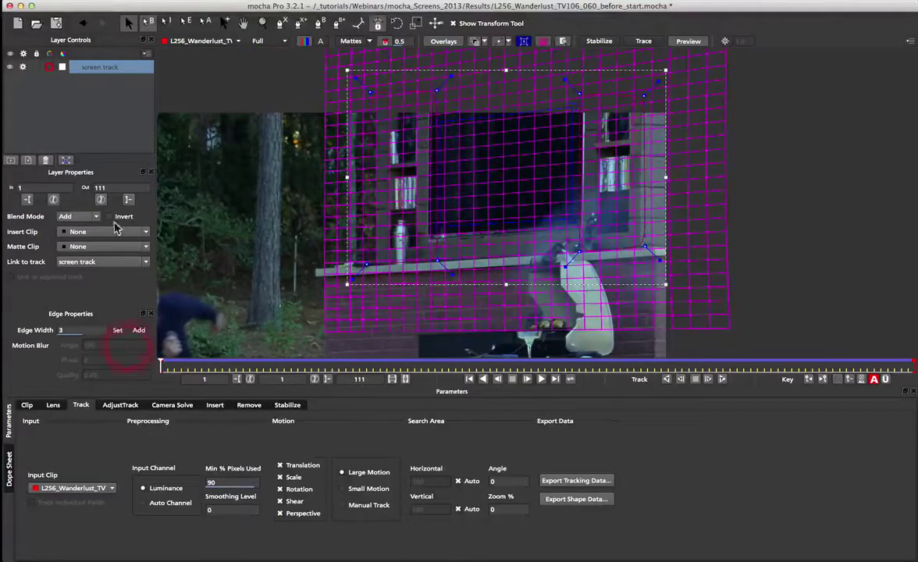
Step: Import Mocha_Logo_1920x1080.png from the _Inserts folder as the layer's insert clip, keeping the default import settings
left_click(88, 231)
left_click(86, 244)
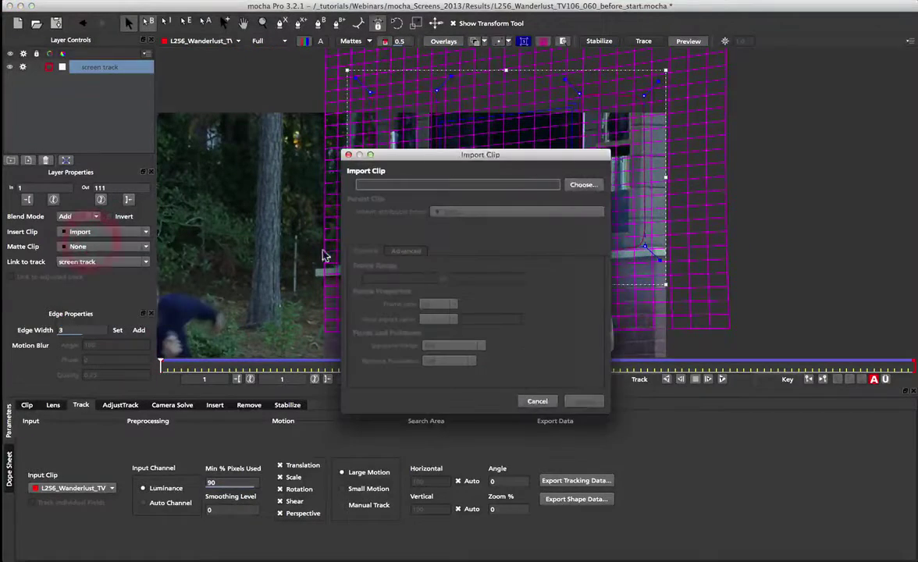
left_click(581, 184)
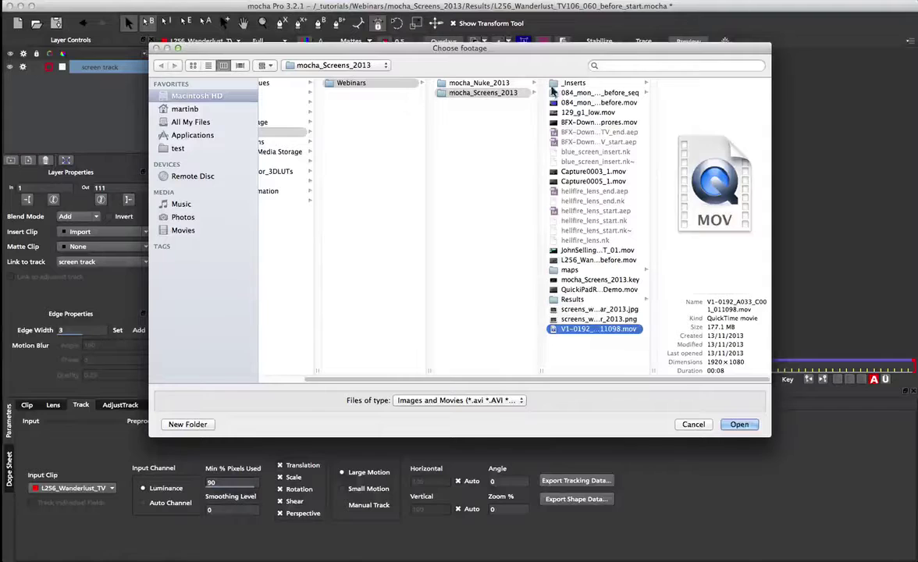
left_click(554, 83)
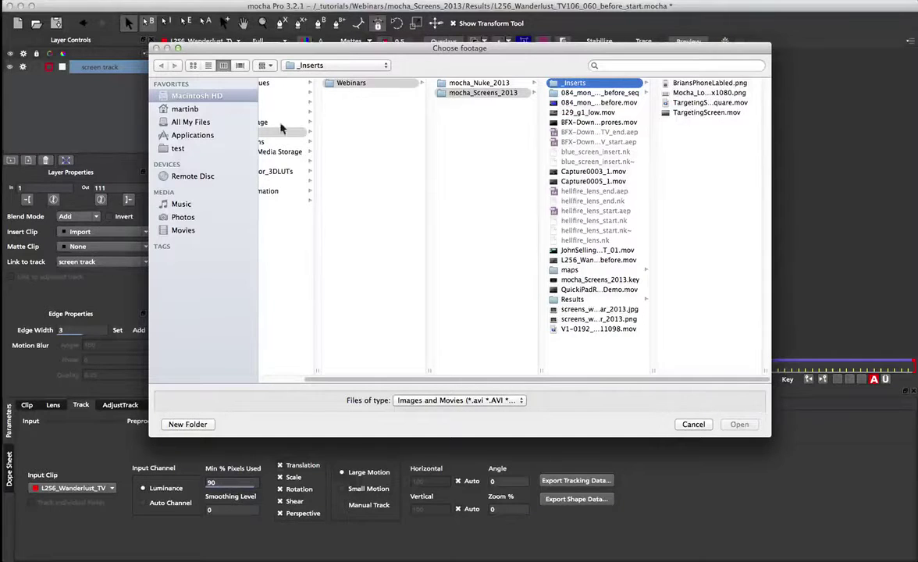
left_click(700, 96)
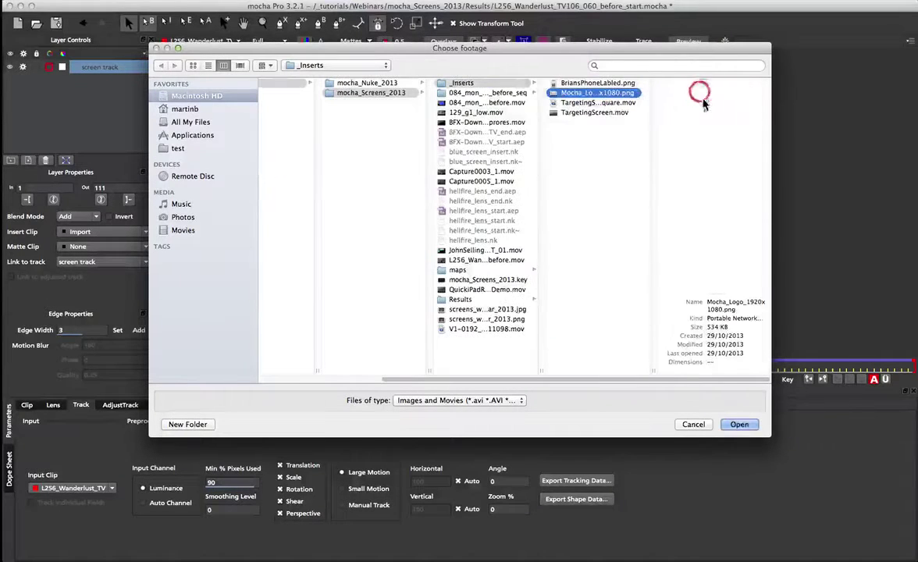
left_click(739, 424)
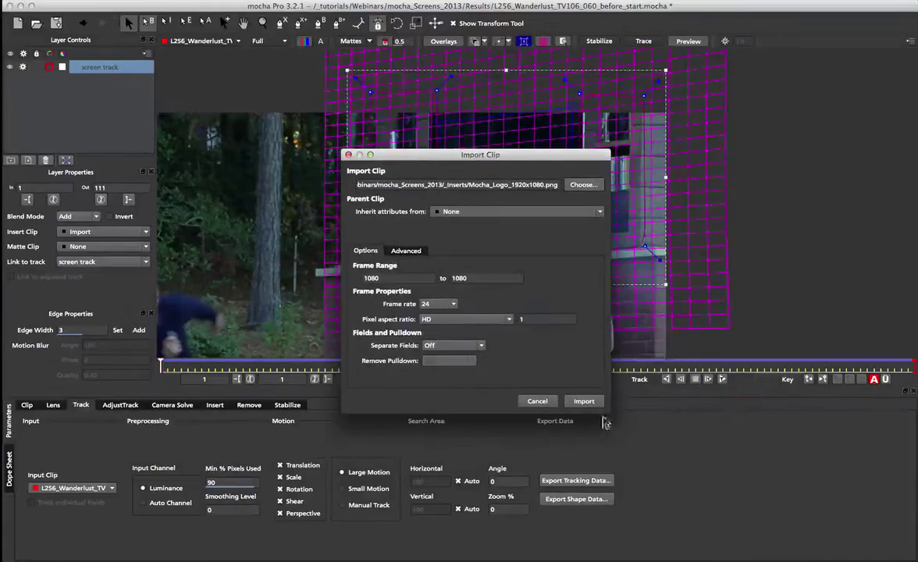
left_click(584, 400)
Step: Check the logo insert for drift across the shot and shift the surface's left side slightly outward at frame 52
left_click_drag(158, 365, 916, 365)
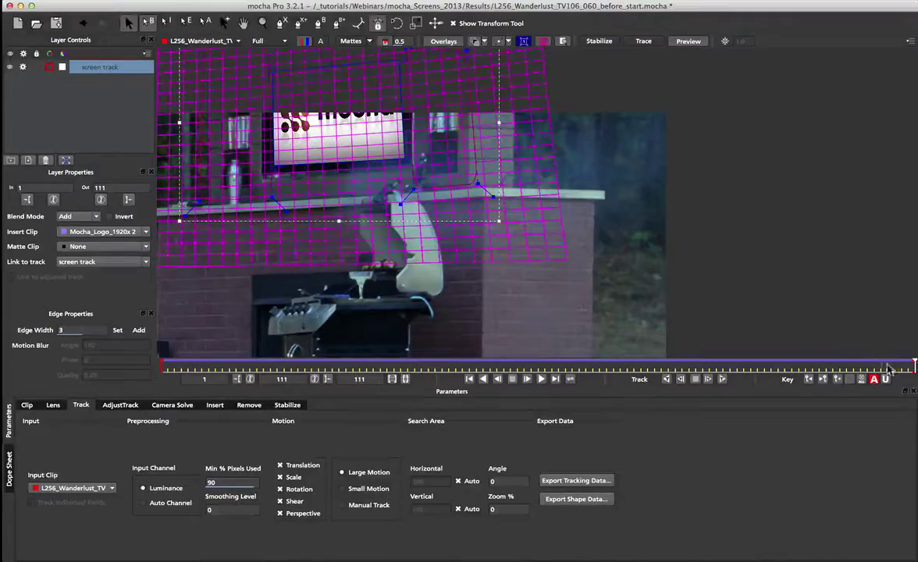
mouse_move(911, 366)
left_mouse_down()
mouse_move(153, 360)
mouse_move(914, 362)
left_mouse_up()
left_click_drag(831, 364, 508, 355)
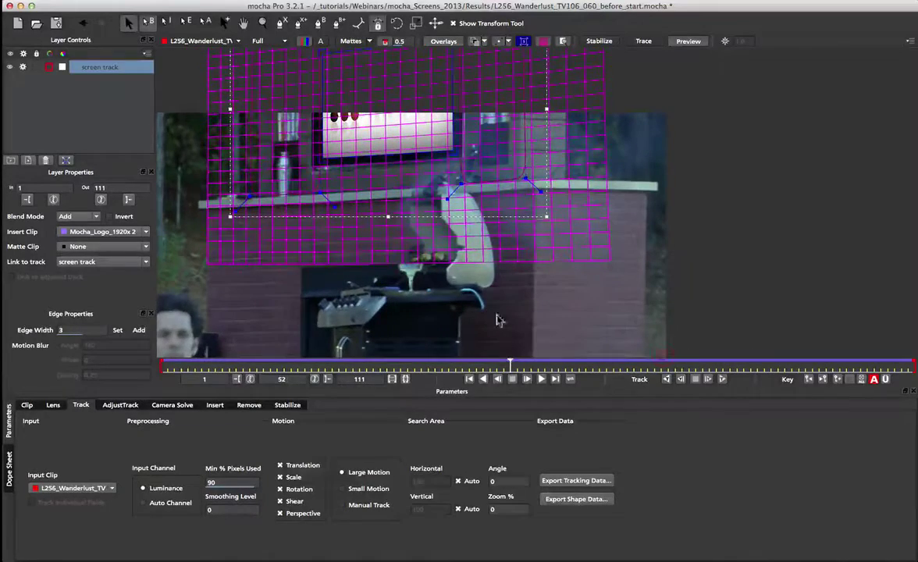
left_click(316, 94)
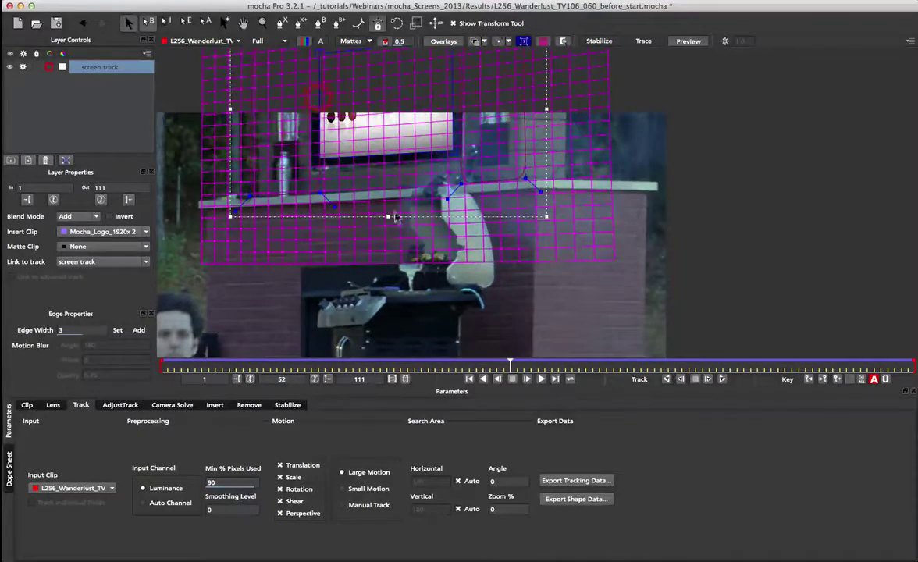
left_click_drag(508, 364, 571, 351)
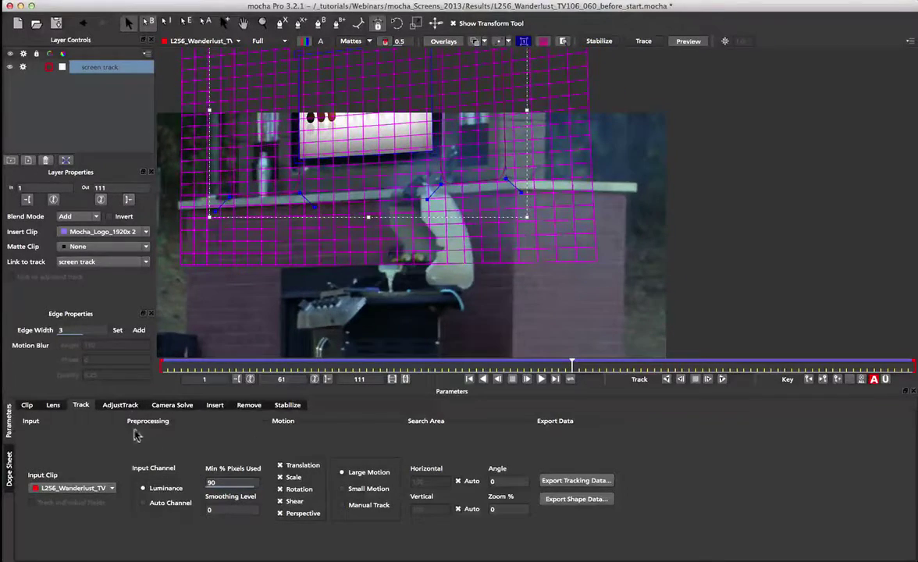
Step: In AdjustTrack at frame 61, move the lower-left reference point to the TV frame's outer corner and the lower-right one to the shelf corner
left_click(121, 405)
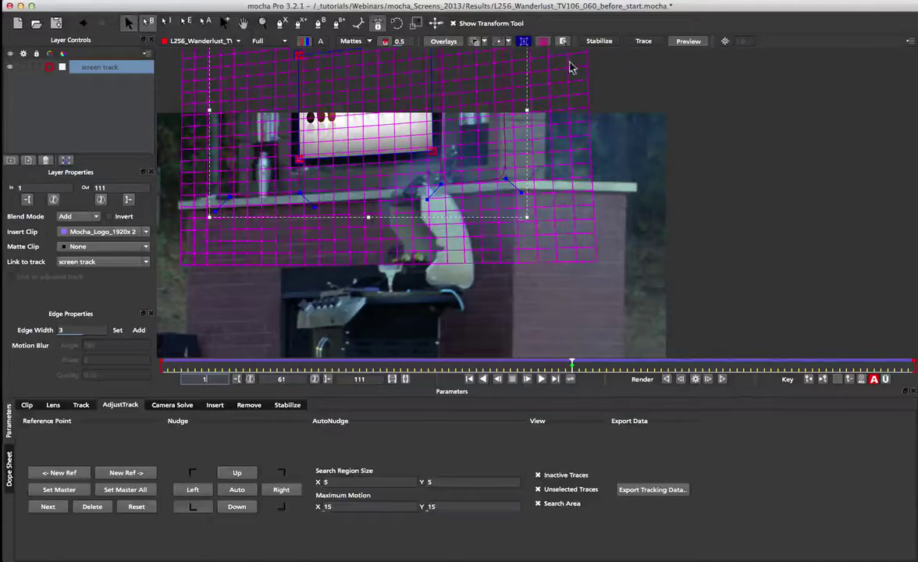
left_click_drag(569, 365, 654, 364)
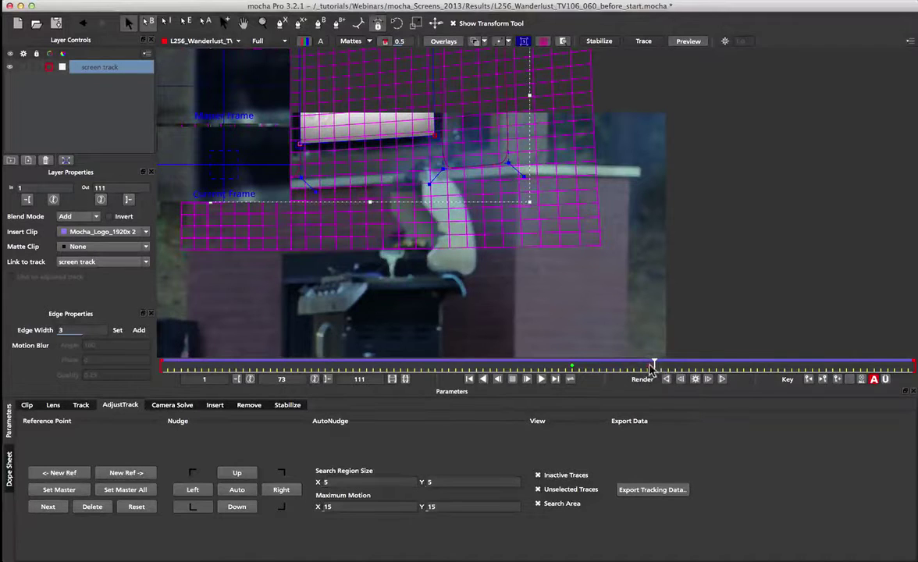
left_click_drag(654, 365, 571, 366)
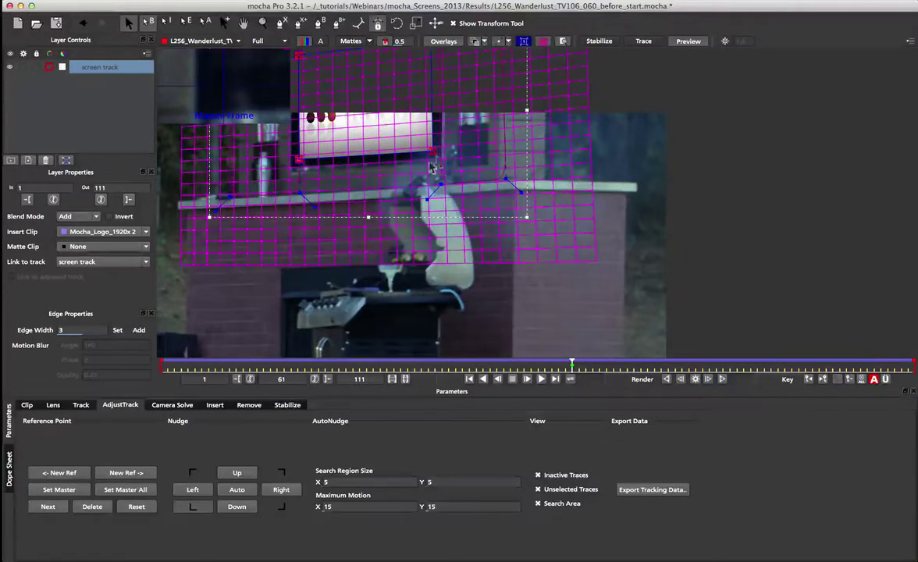
left_click(125, 472)
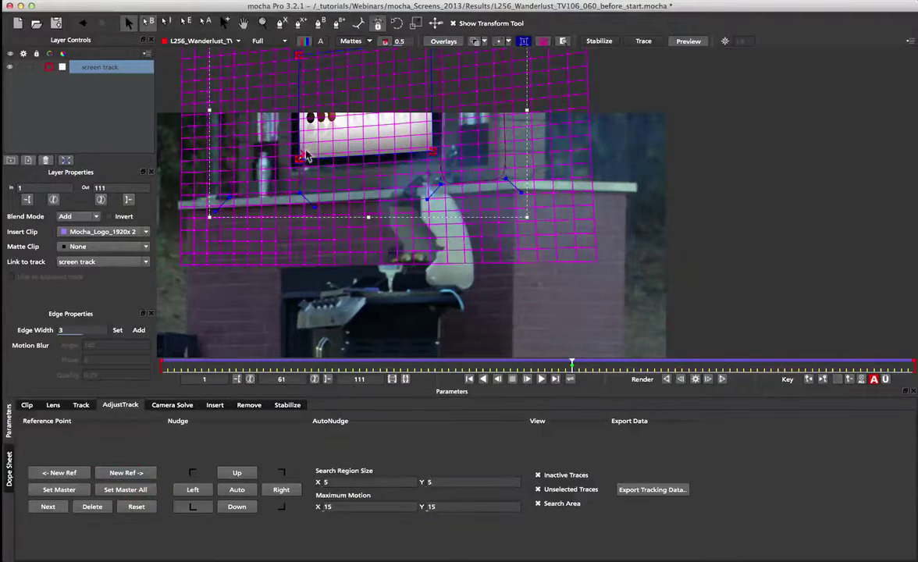
mouse_move(299, 158)
left_mouse_down()
mouse_move(312, 160)
mouse_move(281, 171)
mouse_move(286, 166)
left_mouse_up()
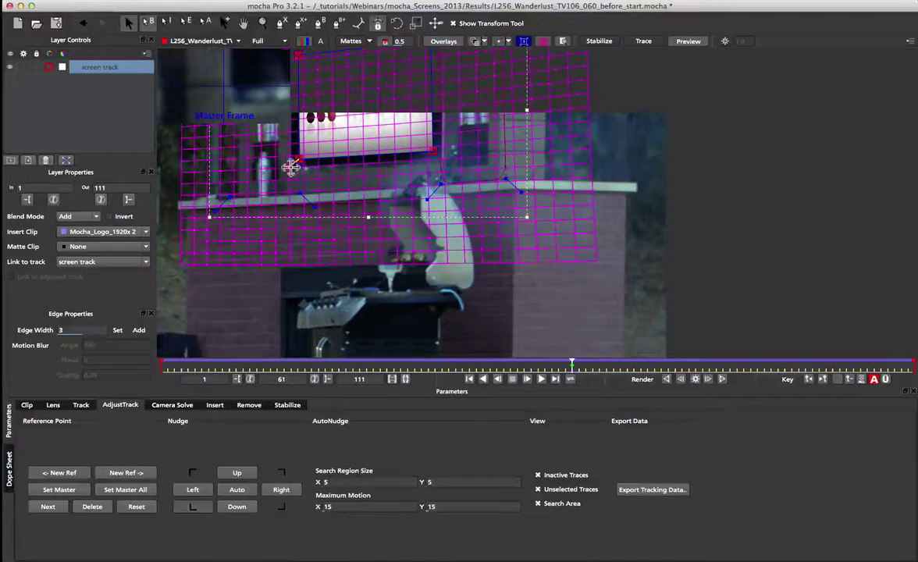
left_click(282, 508)
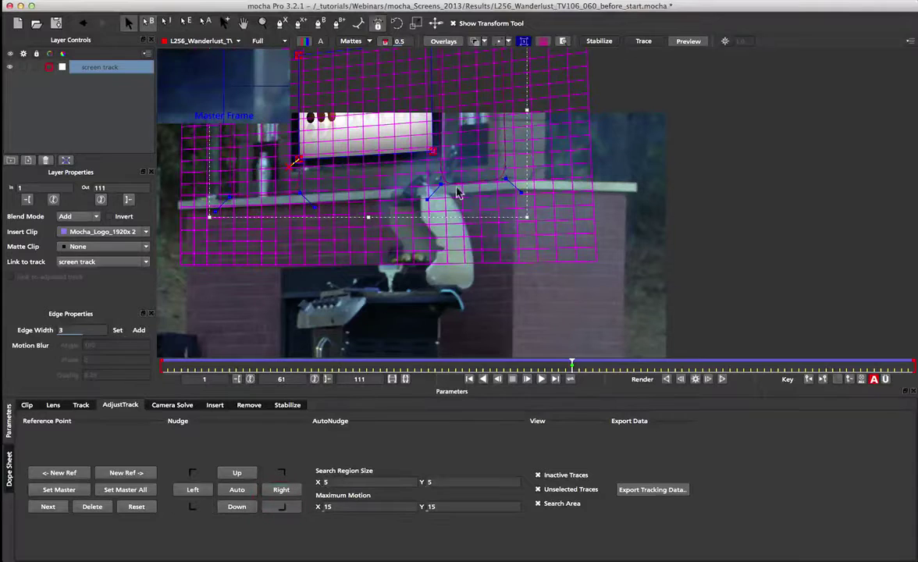
left_click_drag(433, 151, 485, 153)
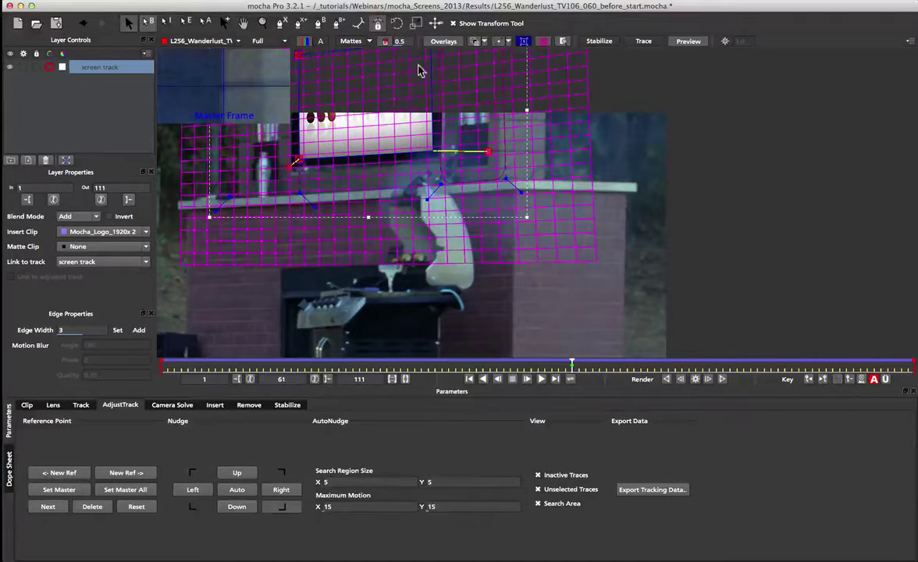
Step: Cycle through the reference points to the lower-left one and nudge it down at frame 111
left_click(193, 476)
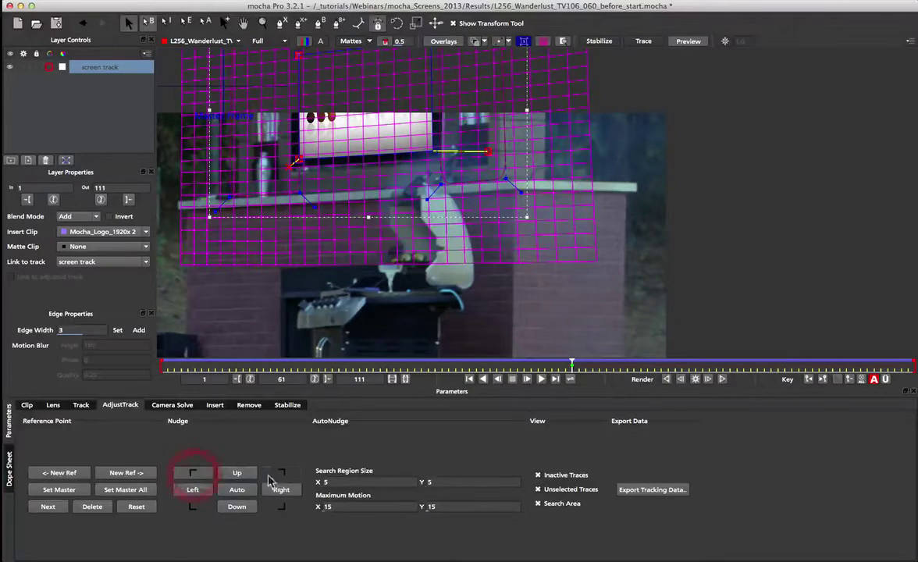
left_click(277, 475)
left_click(283, 508)
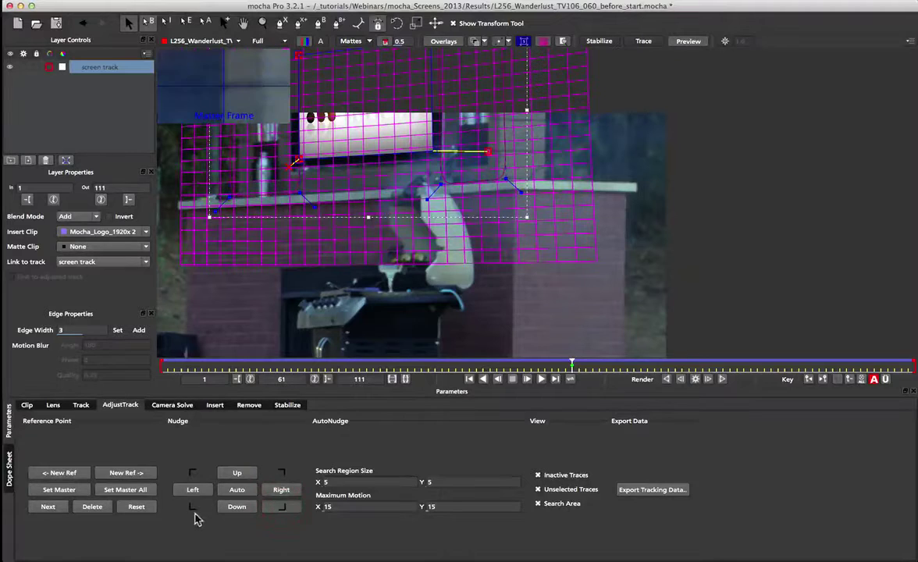
left_click(194, 509)
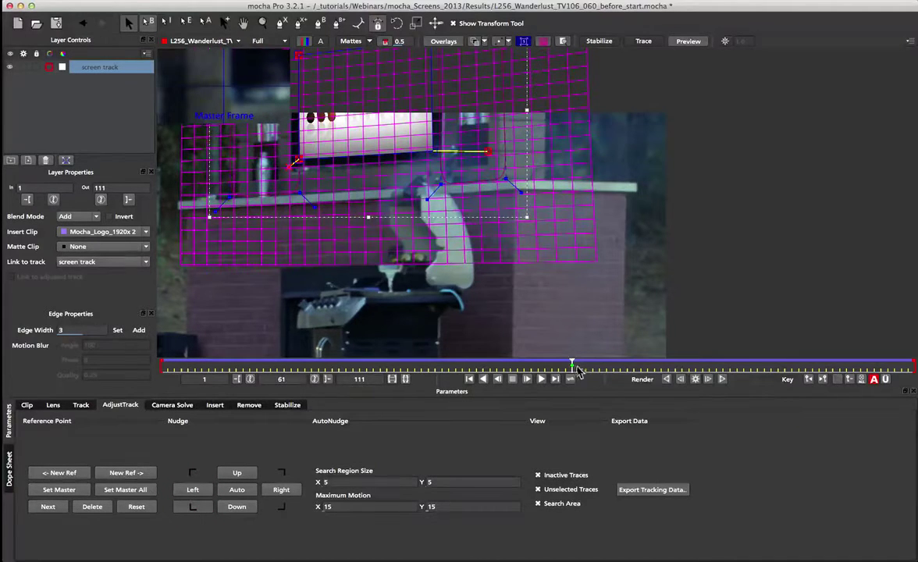
left_click_drag(575, 365, 910, 365)
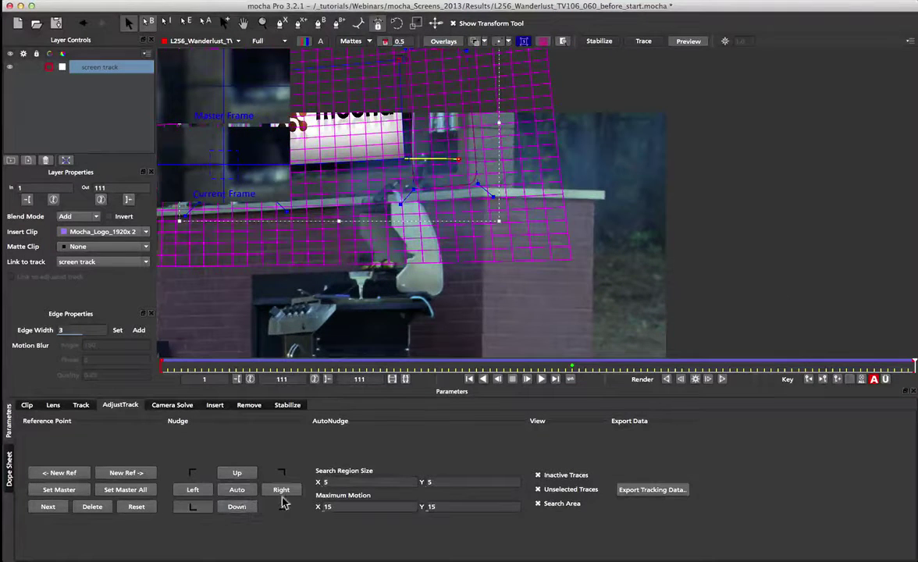
left_click(236, 508)
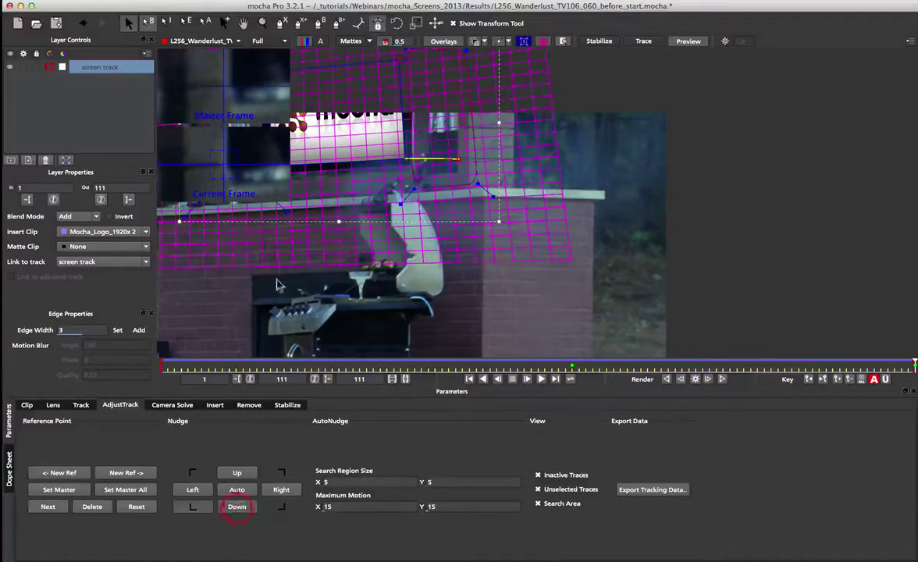
Step: Compare with master frame 61, then correct the lower-right reference point's position slightly at frame 111
left_click_drag(834, 367, 572, 377)
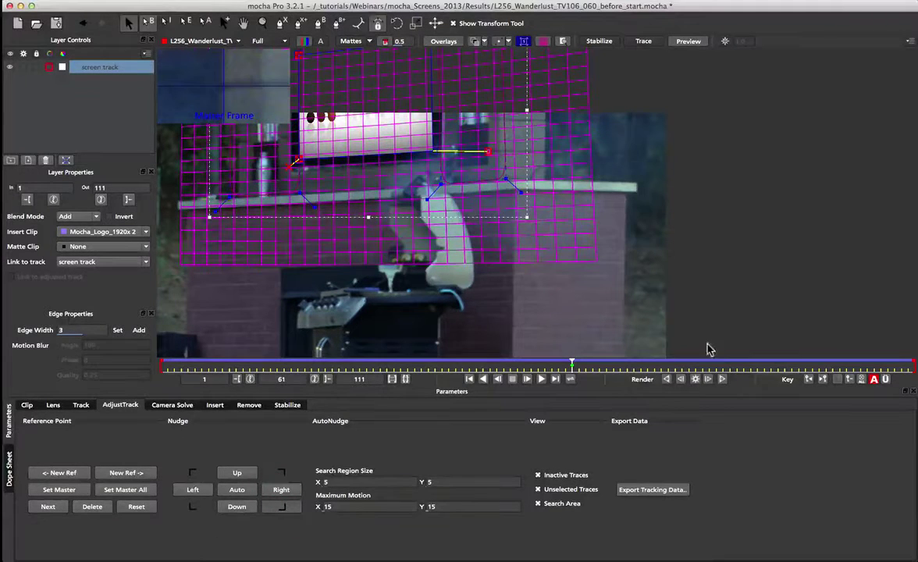
left_click_drag(573, 365, 911, 364)
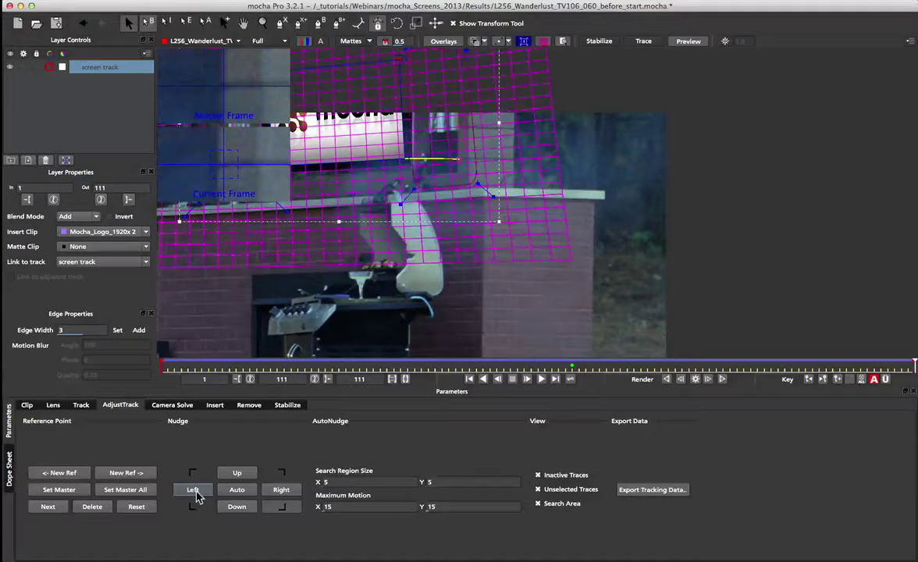
left_click(456, 157)
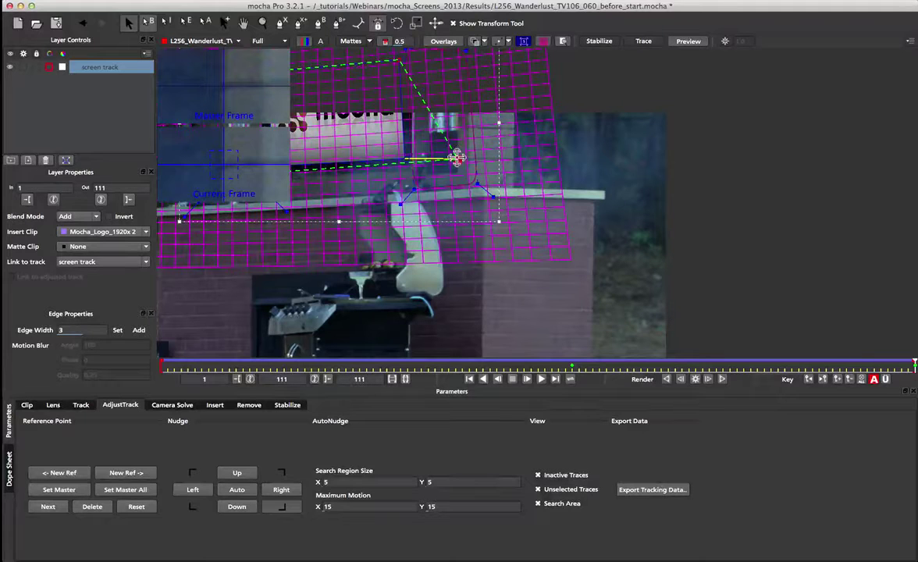
left_click_drag(457, 158, 457, 157)
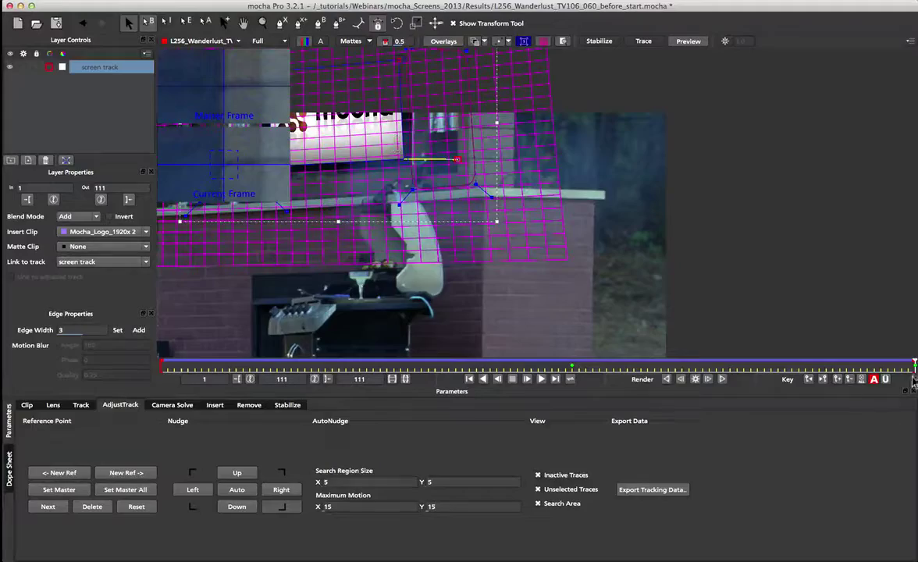
Step: Scrub through the whole shot to check how the adjusted logo insert sticks to the TV, ending at frame 1
left_click_drag(912, 367, 86, 341)
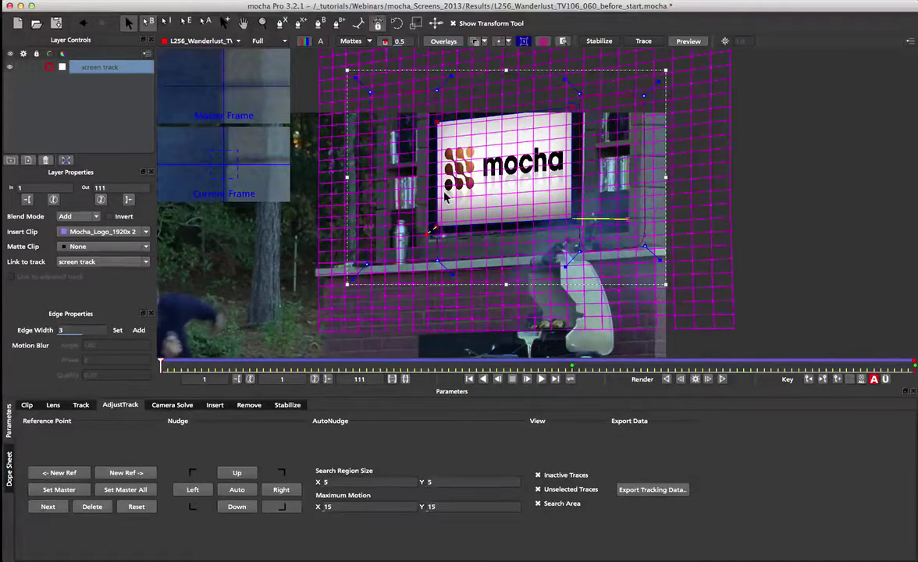
left_click_drag(159, 365, 914, 365)
left_click_drag(659, 366, 153, 369)
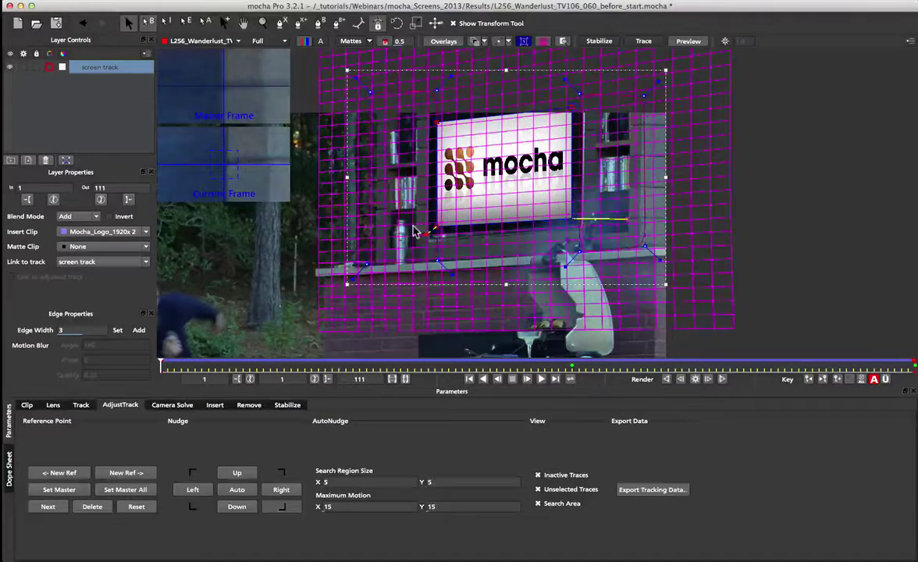
Step: Open the recent project RocketJump-VGH2-001.mocha
left_click(93, 1)
mouse_move(95, 28)
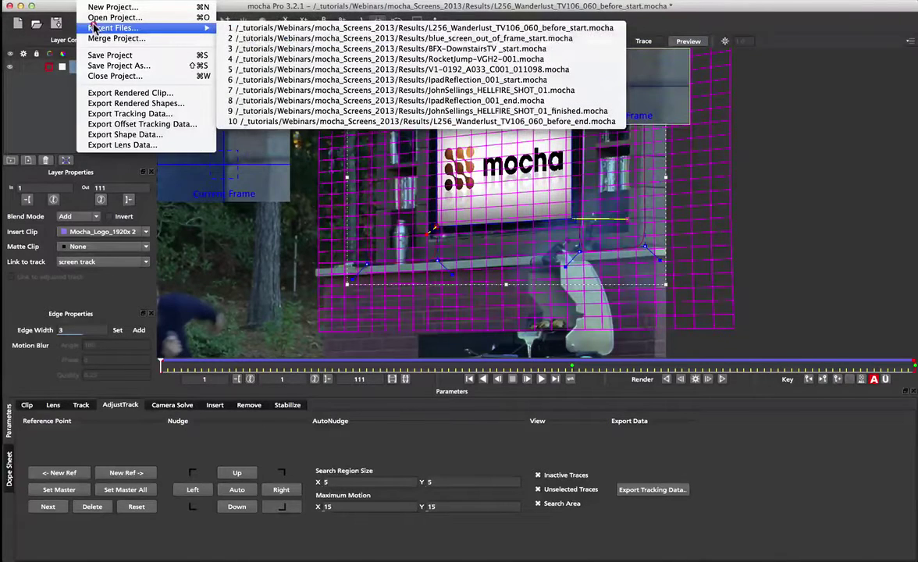
left_click(382, 59)
left_click(513, 69)
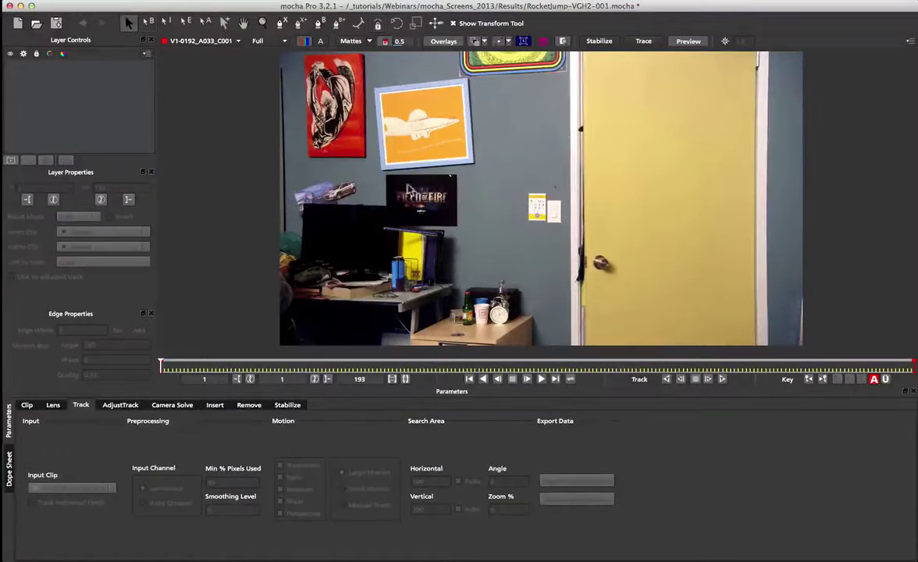
Step: Scrub through the shot to examine the monitor's motion and where the actor covers it, stopping at frame 59
left_click_drag(160, 366, 605, 362)
left_click_drag(748, 361, 360, 361)
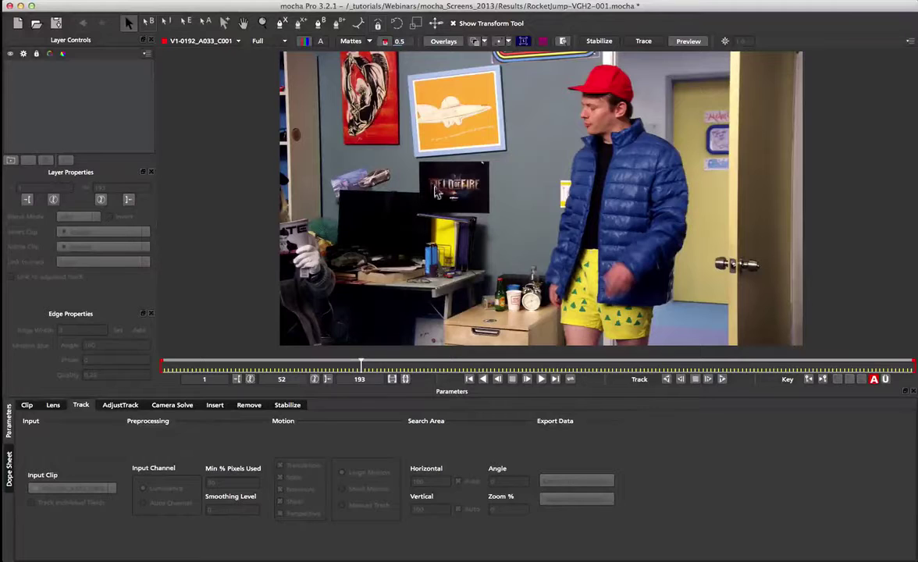
left_click_drag(361, 365, 500, 379)
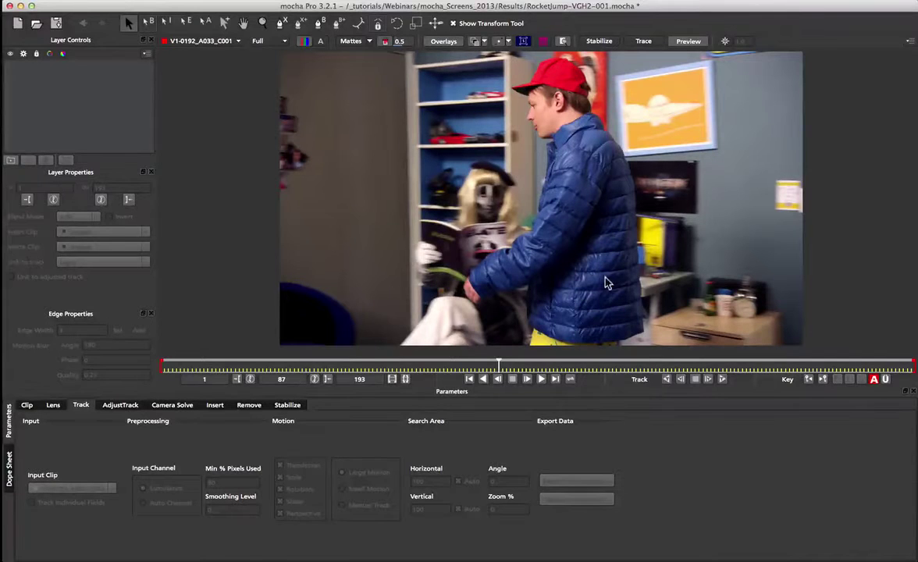
left_click_drag(503, 364, 388, 364)
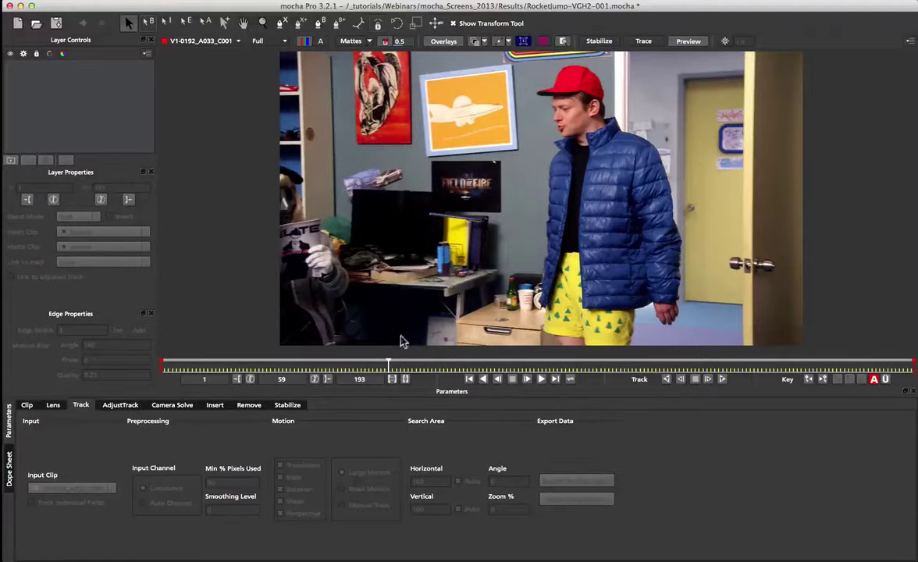
Step: Inspect the monitor up close while scrubbing from frame 59 to 102, and go back to frame 1 with the whole image fitted
key("z")
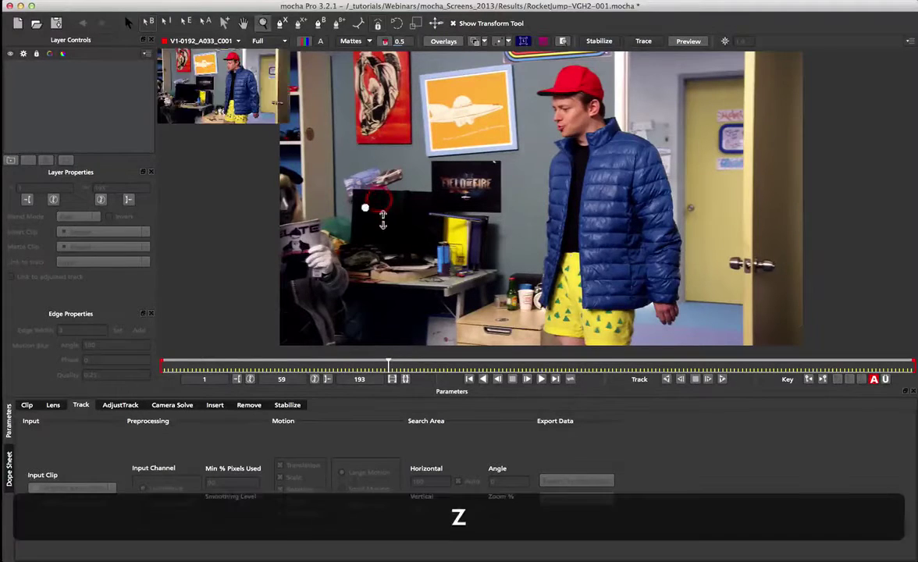
mouse_move(351, 191)
left_mouse_down()
mouse_move(354, 156)
mouse_move(357, 190)
left_mouse_up()
key("x")
key("z")
left_click_drag(476, 203, 469, 189)
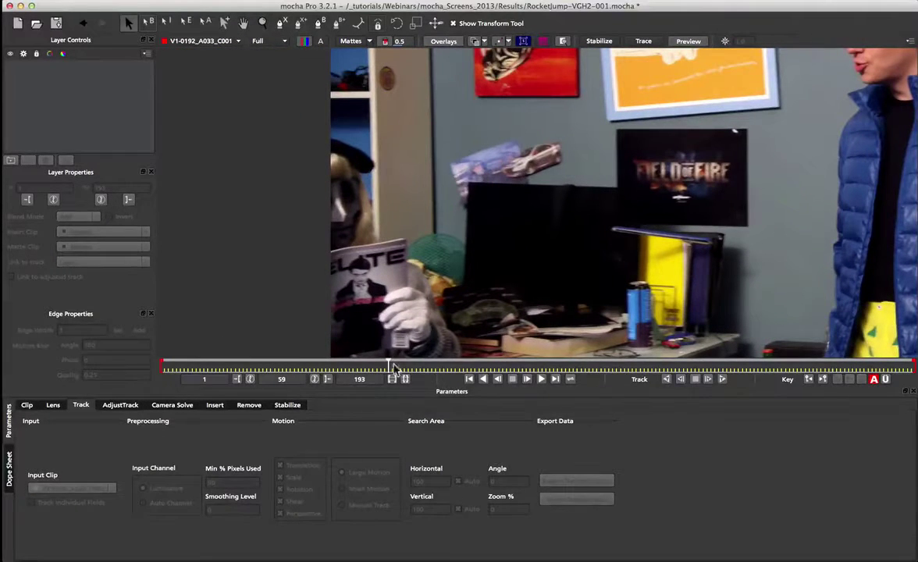
left_click_drag(384, 364, 480, 370)
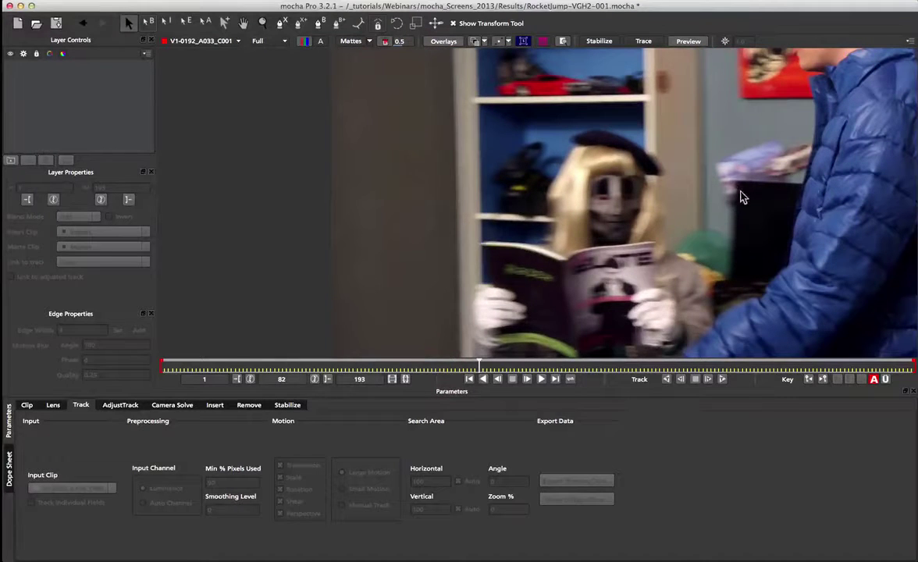
left_click_drag(480, 365, 557, 366)
key("shift")
key("shift+8")
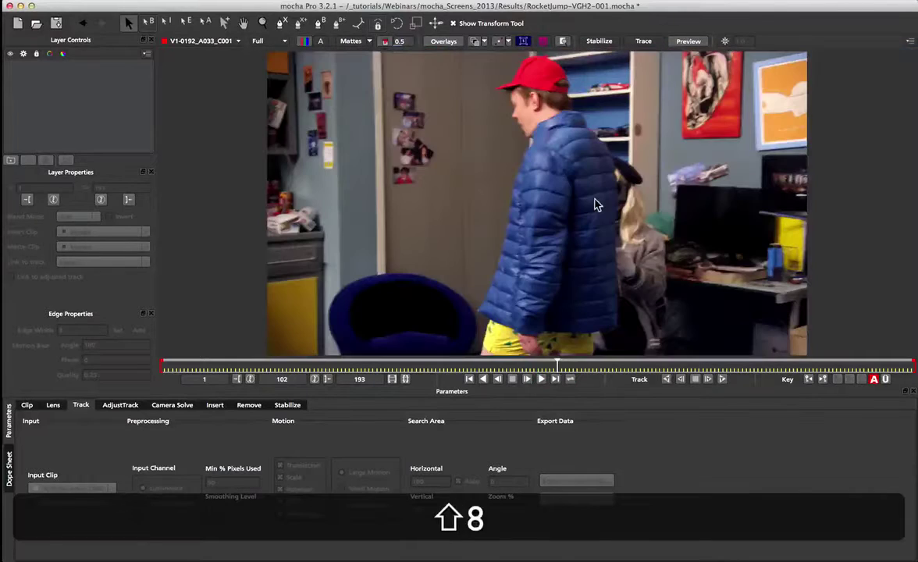
left_click_drag(557, 366, 122, 374)
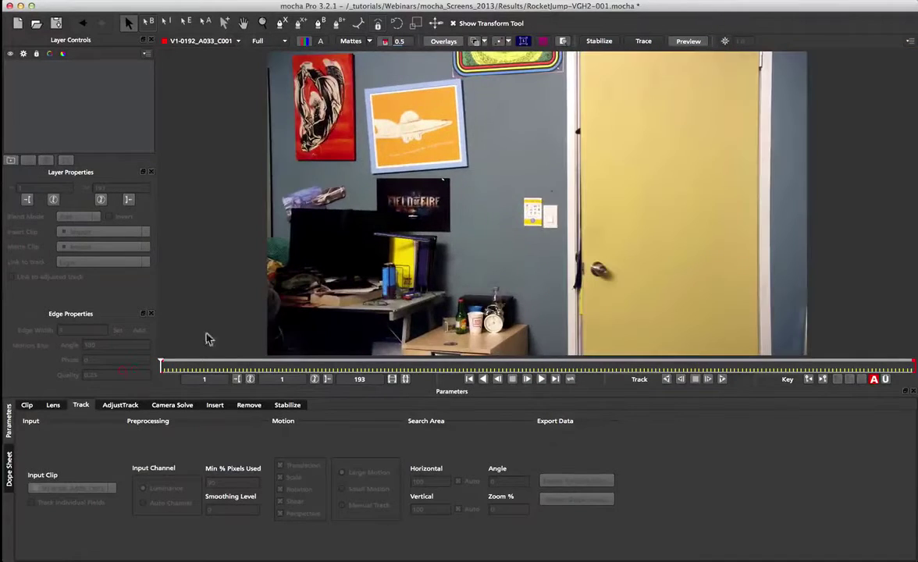
Step: Draw an X-spline around the posters and wall, running along the monitor's upper edge and extending above the frame, at frame 1
key("x")
left_click_drag(397, 185, 400, 152)
key("z")
key("x")
key("z")
key("x")
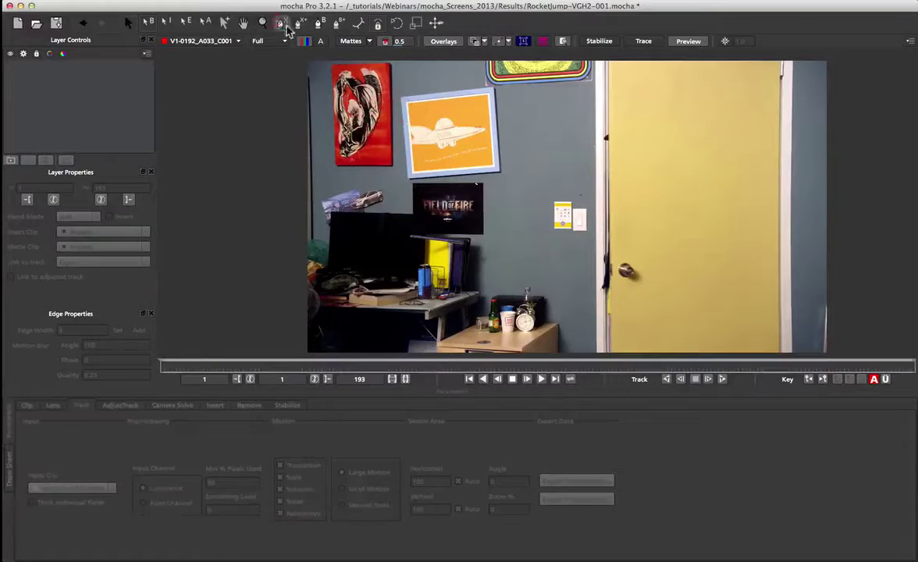
left_click(457, 55)
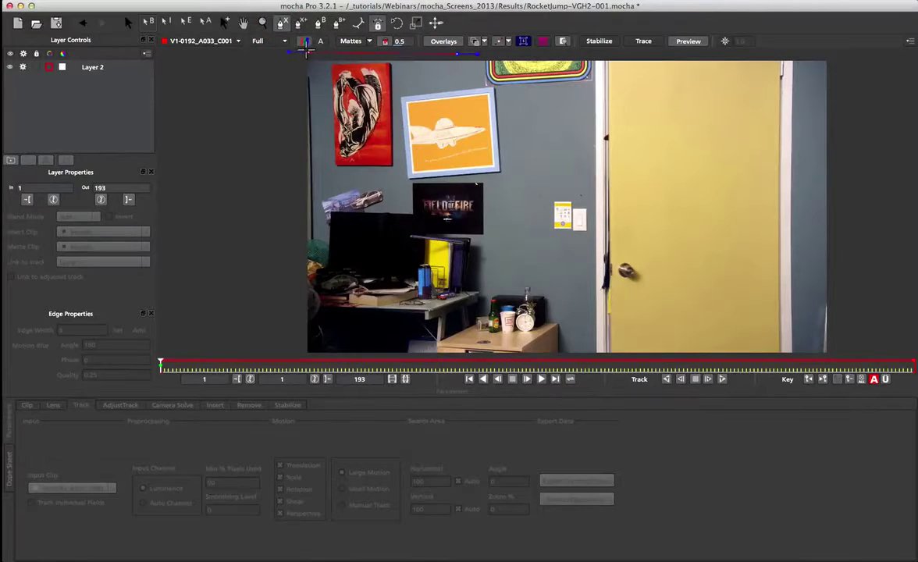
left_click(310, 232)
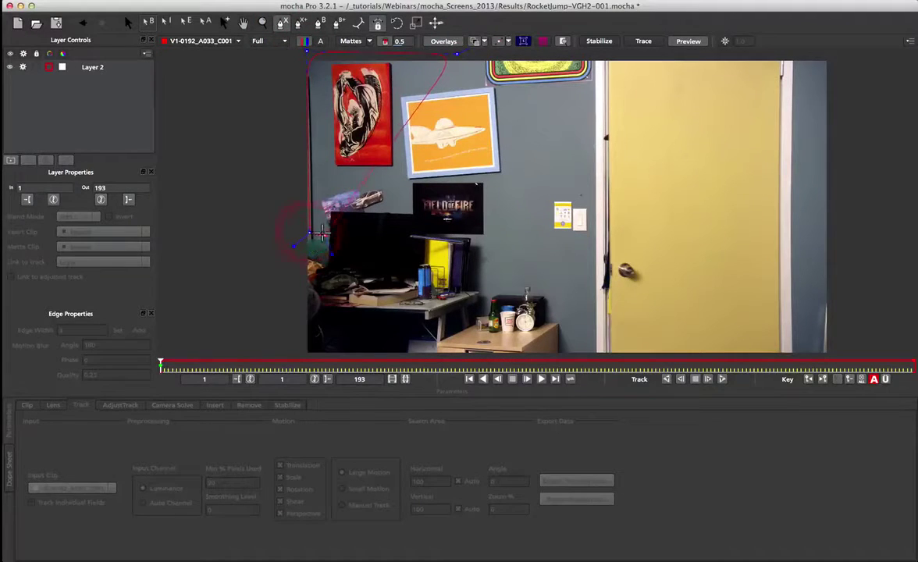
left_click(328, 211)
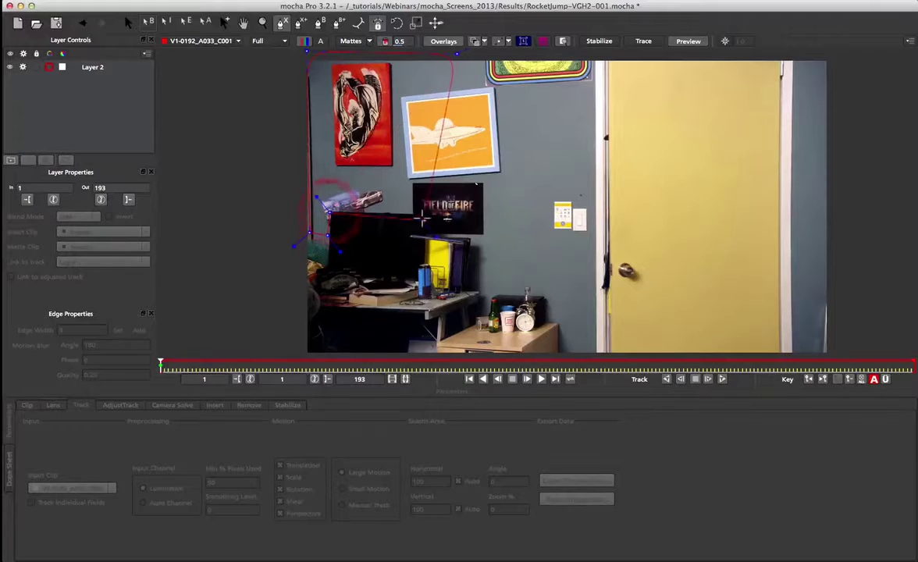
left_click(432, 219)
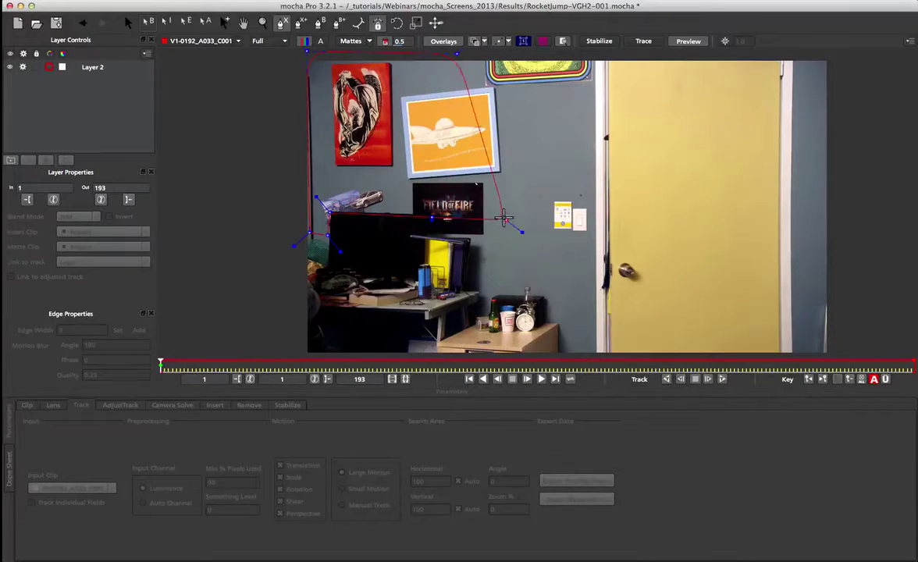
left_click(505, 219)
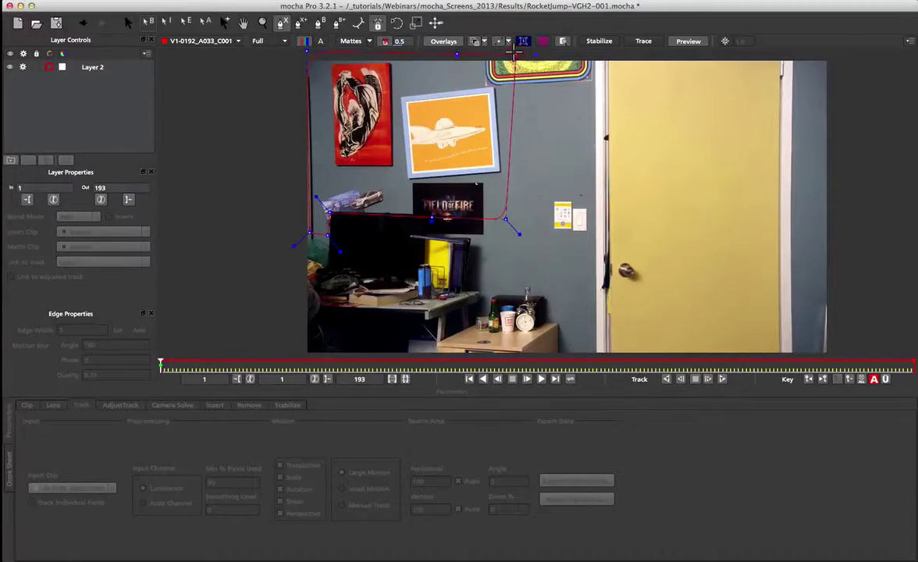
right_click(513, 53)
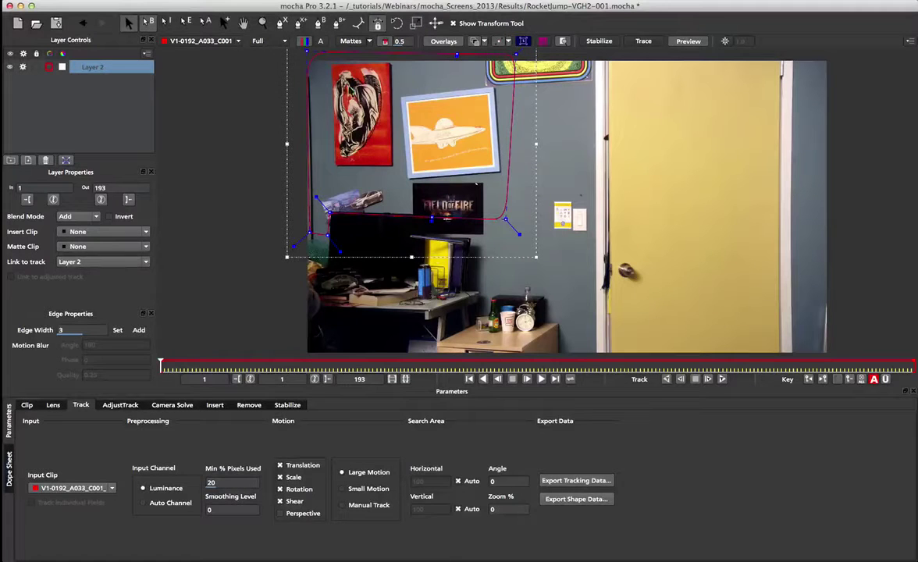
Step: Temporarily brighten the viewer to inspect the dark monitor, and turn the brightening off
left_click(725, 41)
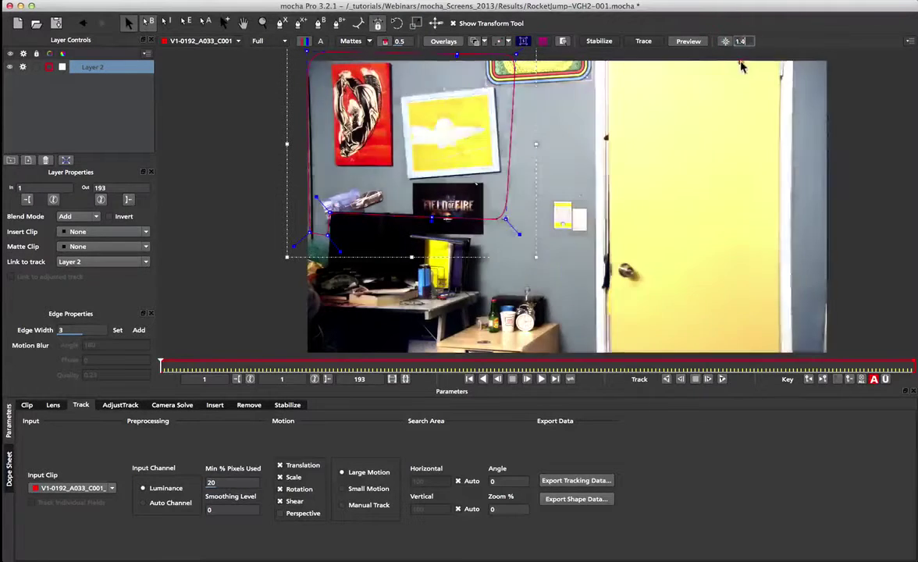
left_click_drag(741, 42, 699, 20)
left_click_drag(742, 43, 756, 64)
left_click(725, 41)
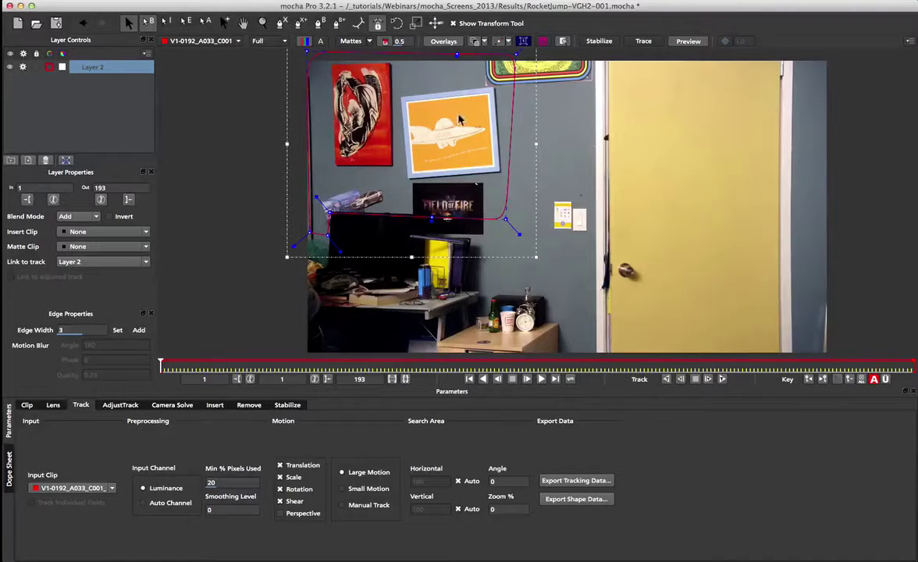
Step: Show the planar surface and its grid, and move the surface down over the monitor
left_click(524, 41)
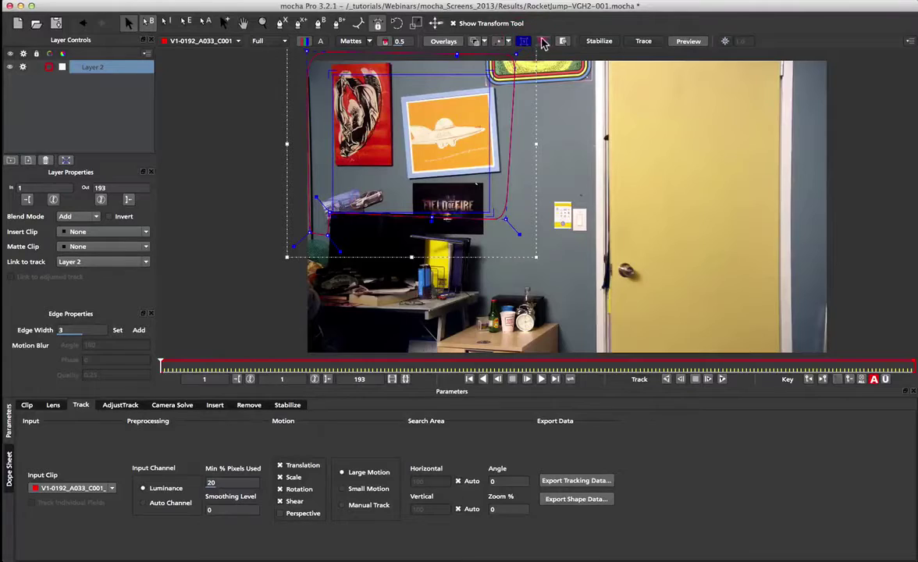
left_click(544, 41)
left_click_drag(351, 199, 324, 231)
Step: Brighten the viewer to 2.2 and place the surface's two left corners on the monitor's left corners
left_click(721, 41)
mouse_move(747, 41)
left_mouse_down()
mouse_move(763, 49)
mouse_move(743, 58)
mouse_move(756, 46)
left_mouse_up()
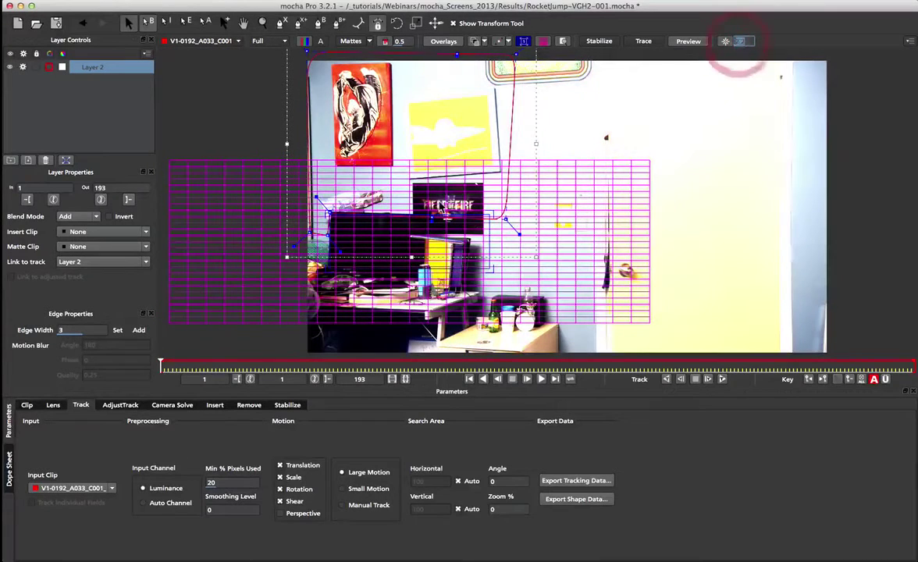
key("z")
left_click(350, 240)
key("z")
left_click_drag(367, 252, 373, 208)
key("x")
left_click_drag(344, 262, 416, 270)
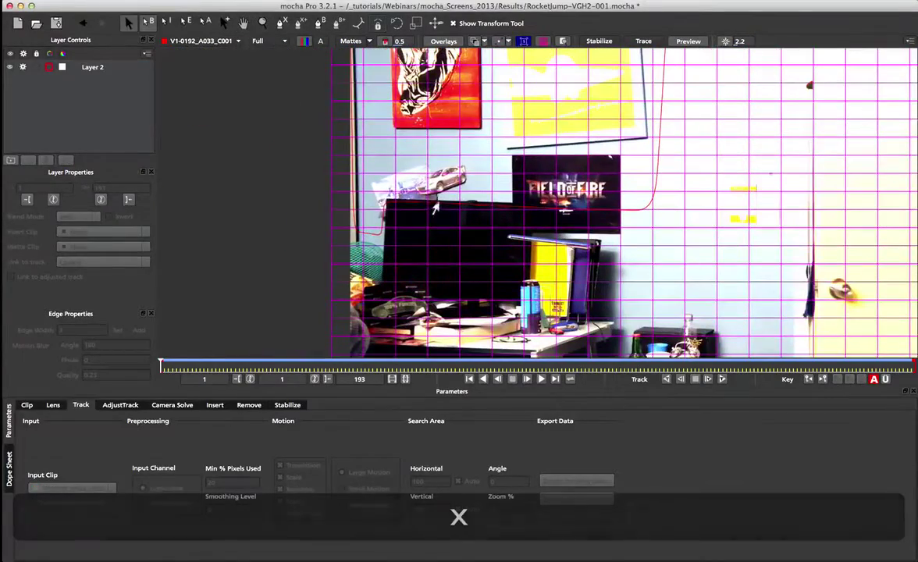
left_click(437, 202)
left_click_drag(390, 204, 386, 197)
left_click_drag(384, 284, 383, 286)
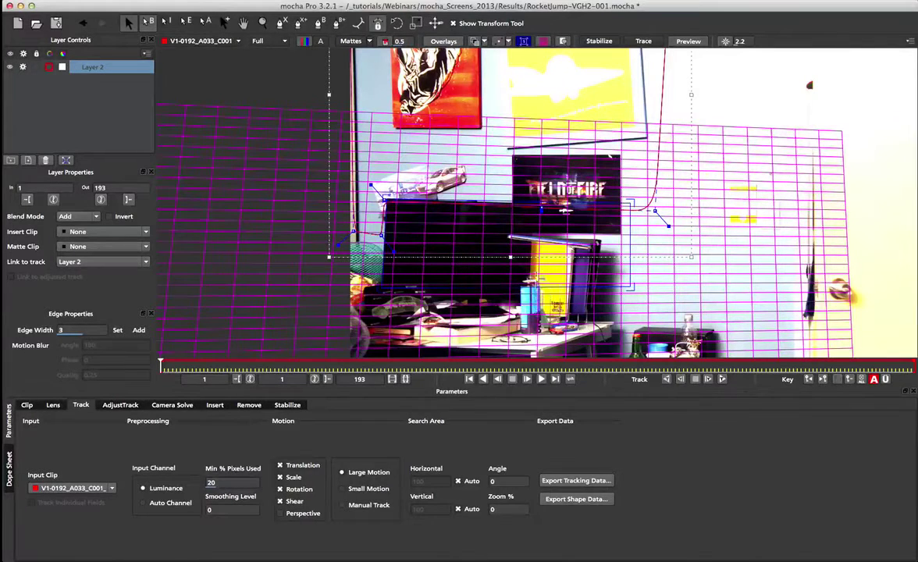
Step: Fit the surface's right corners to the monitor, fine-tune the left ones, and turn off the viewer brightening
left_click_drag(631, 220, 530, 297)
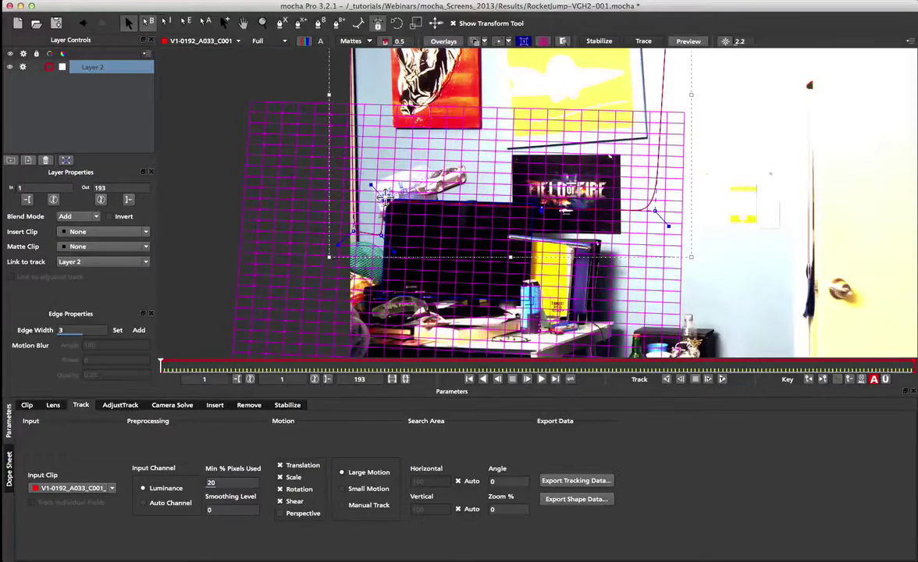
left_click_drag(384, 194, 384, 197)
left_click(532, 202)
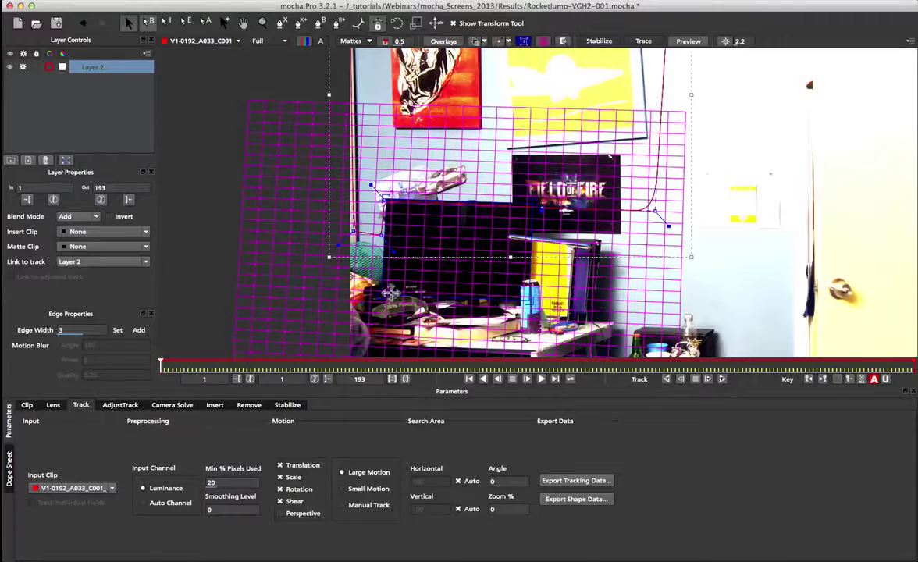
left_click_drag(382, 291, 381, 291)
key("shift+8")
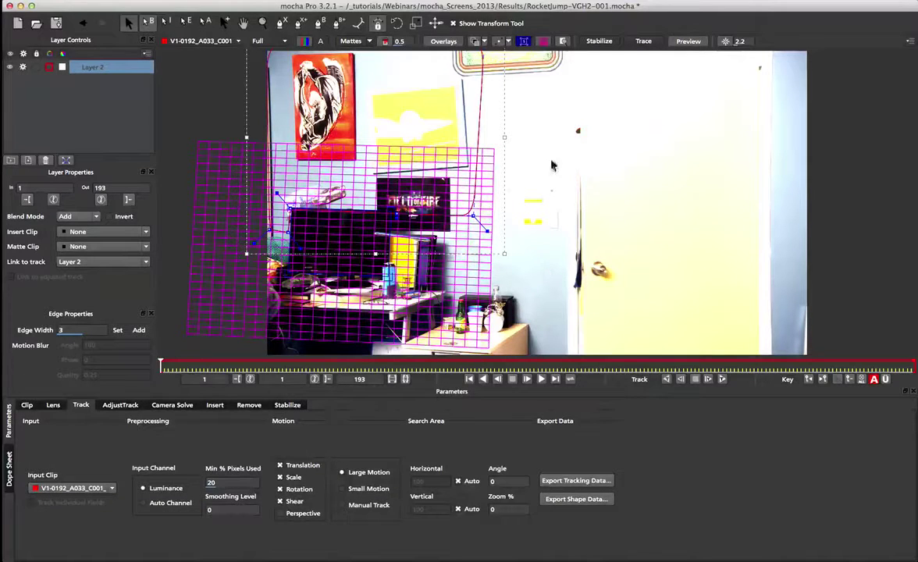
left_click(723, 41)
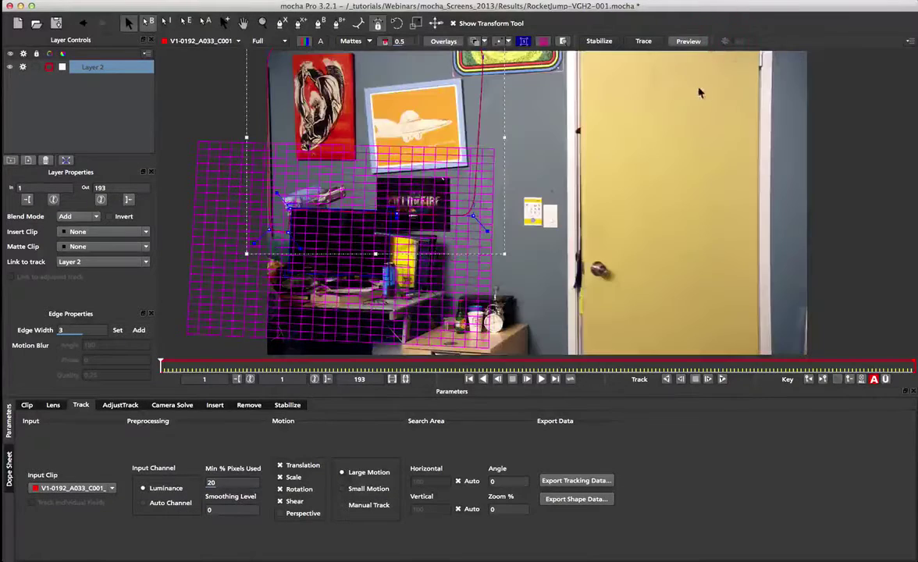
Step: Set Min % Pixels Used to 90, enable Perspective motion, and track Layer 2 forward from frame 1 to frame 59
left_click(231, 481)
type("90")
key("Return")
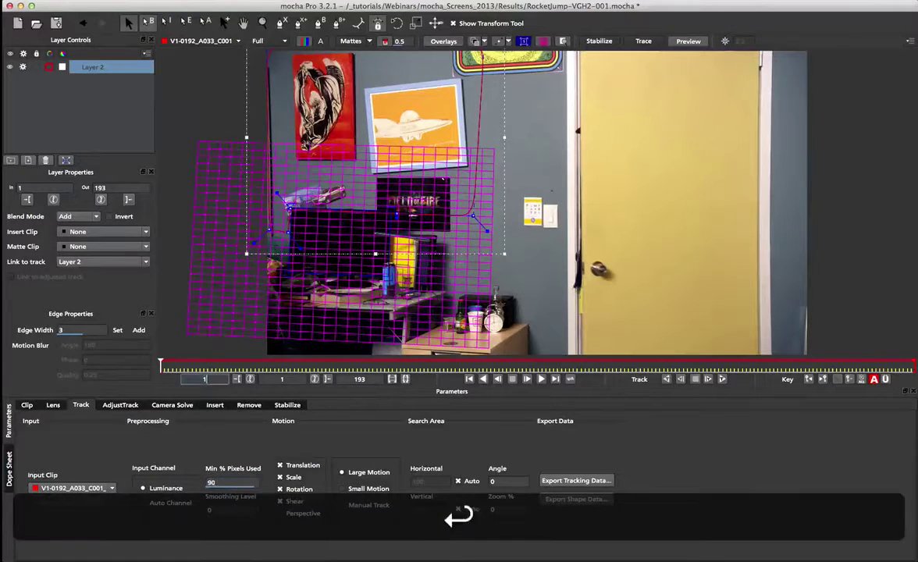
left_click(303, 516)
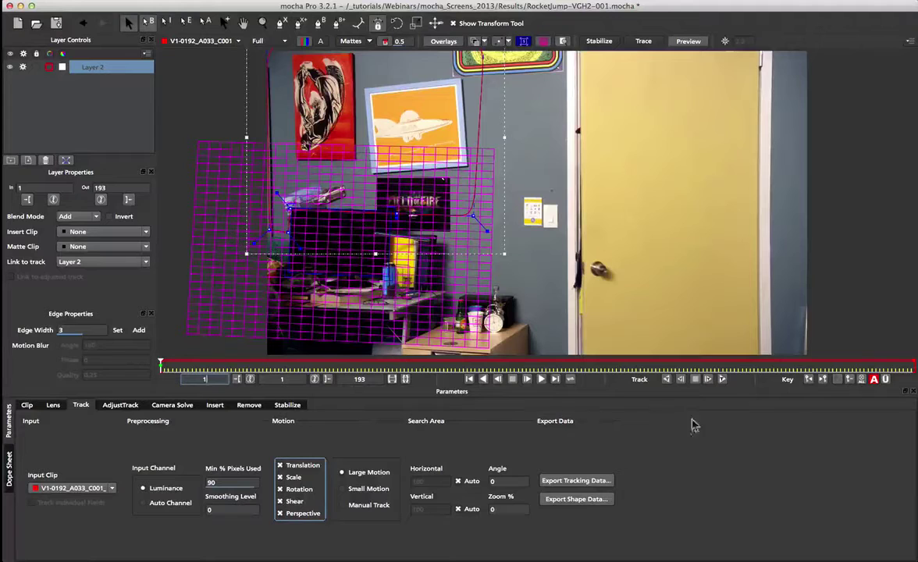
left_click(722, 378)
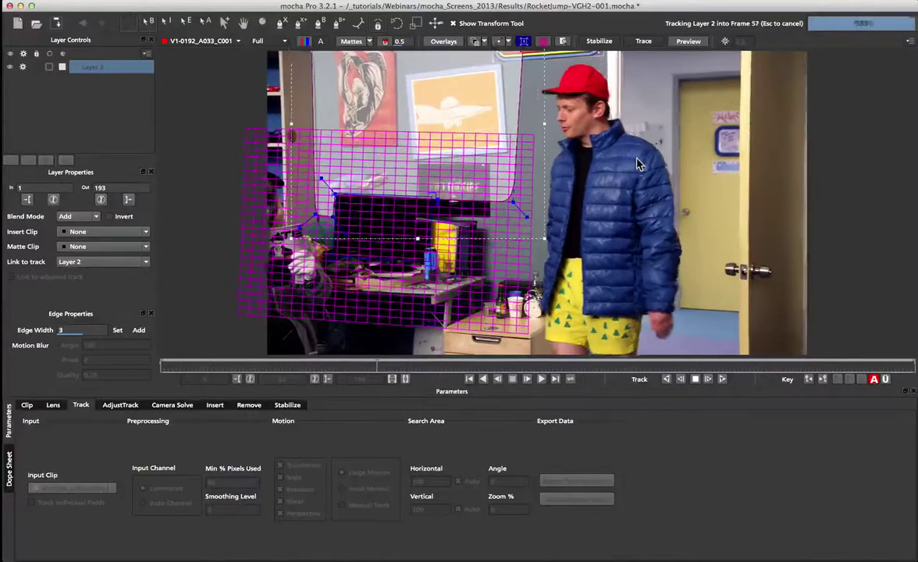
key("Escape")
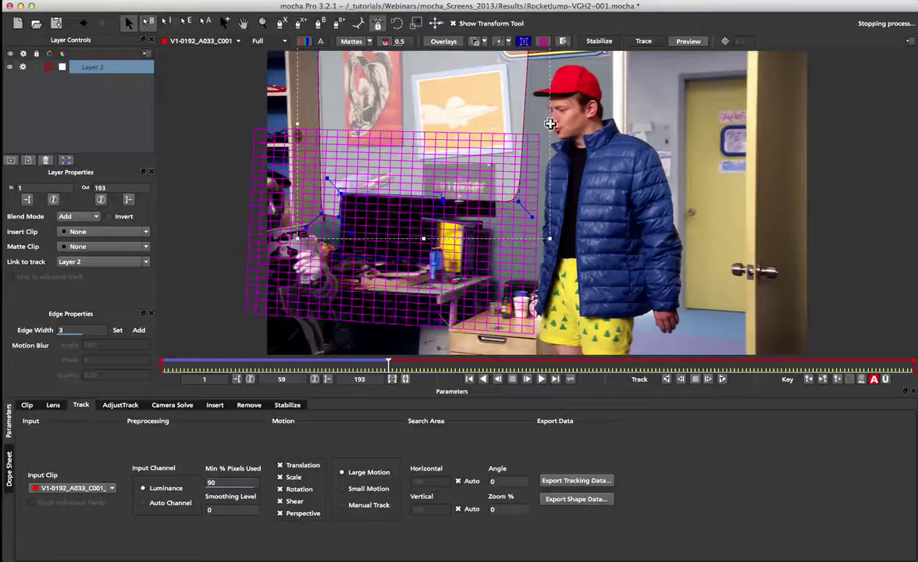
Step: Hide the surface and reshape Layer 2's spline at frame 59, narrowing its right side away from the actor
left_click_drag(547, 123, 435, 114)
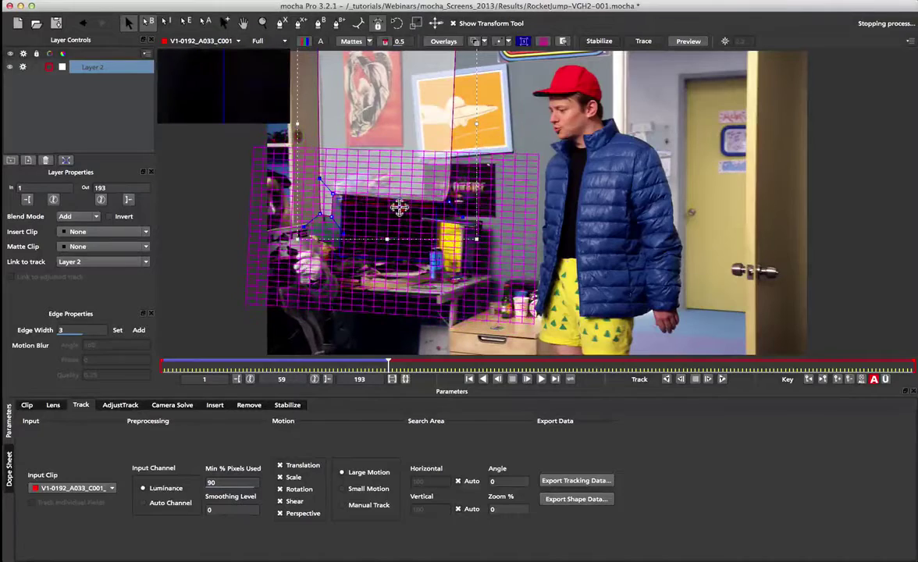
key("super+z")
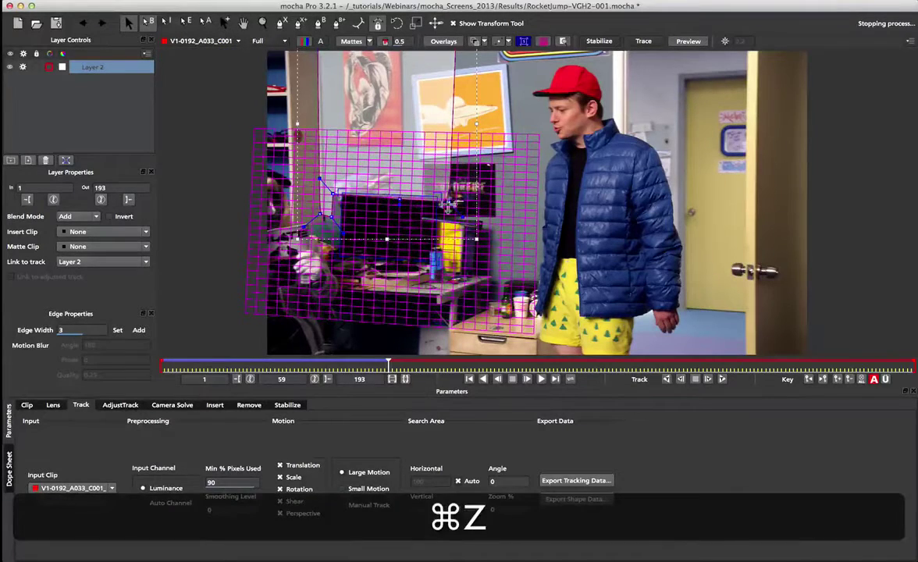
left_click(523, 41)
left_click_drag(318, 179, 335, 207)
left_click_drag(447, 202, 450, 209)
left_click_drag(473, 125, 455, 125)
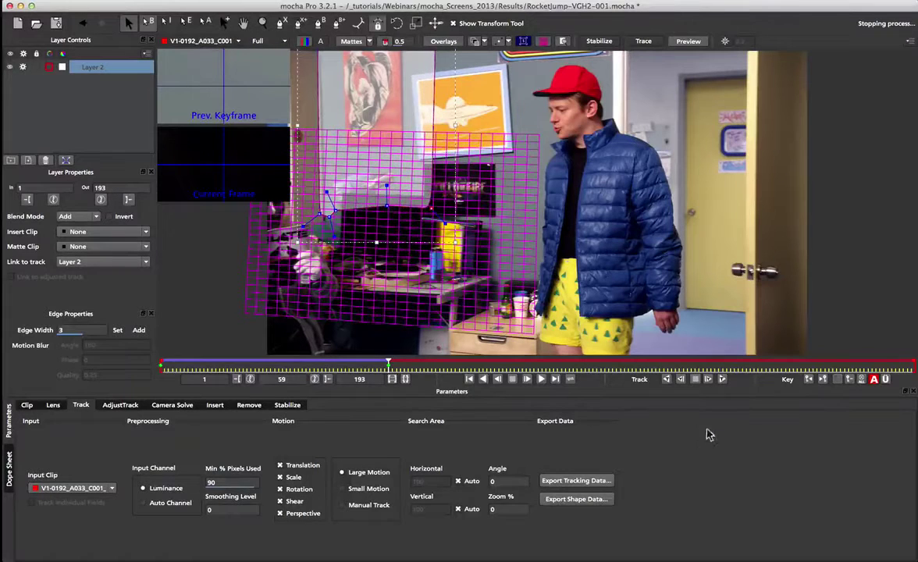
Step: Continue tracking Layer 2 forward from frame 59 and stop at frame 73
left_click(723, 379)
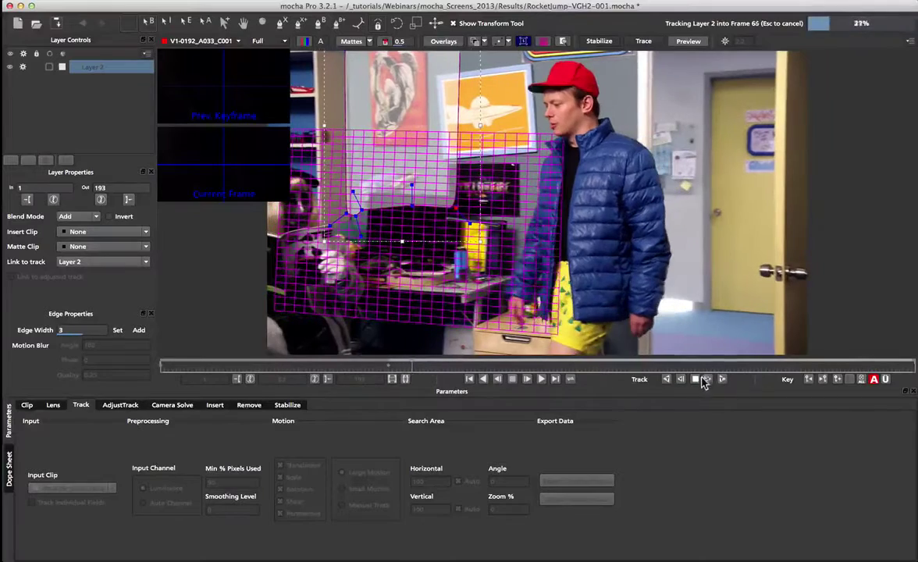
left_click(694, 381)
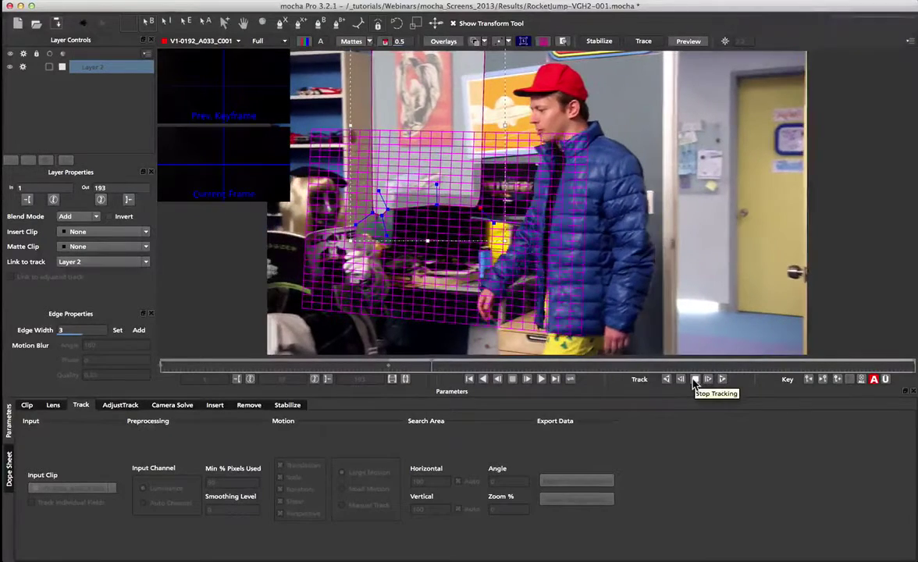
left_click(695, 380)
left_click(709, 379)
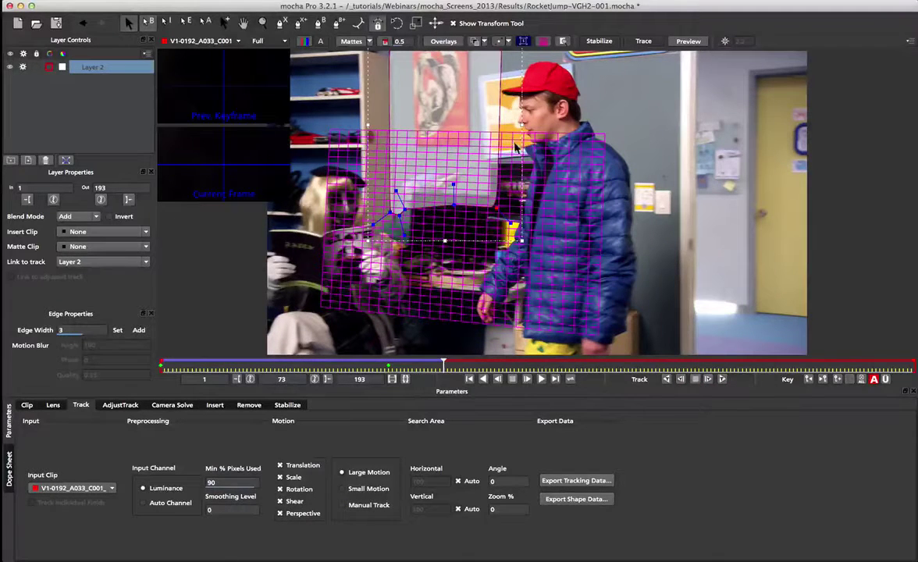
Step: At frame 73, narrow Layer 2's poster-side shape and add an X-spline around the wall switches behind the actor, extending past the door frame
left_click_drag(520, 125, 493, 125)
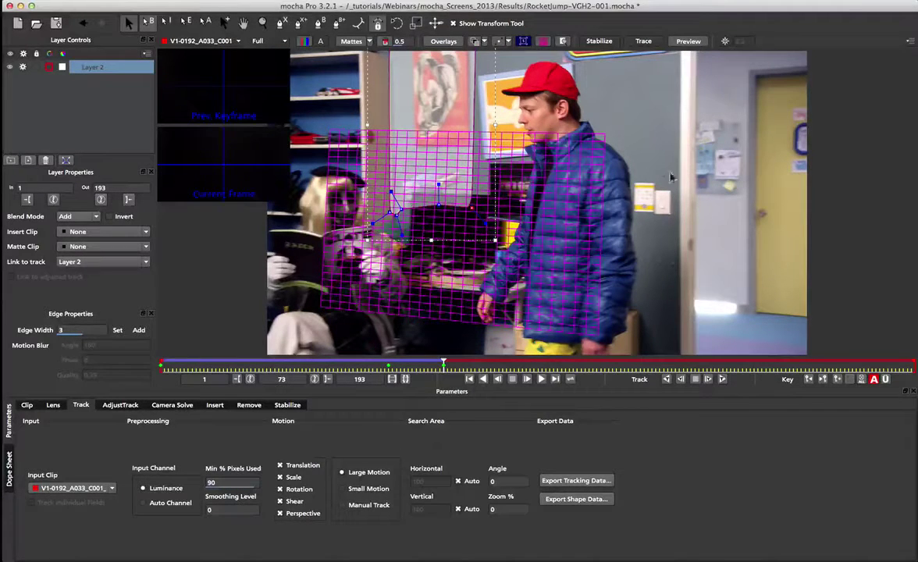
left_click(300, 24)
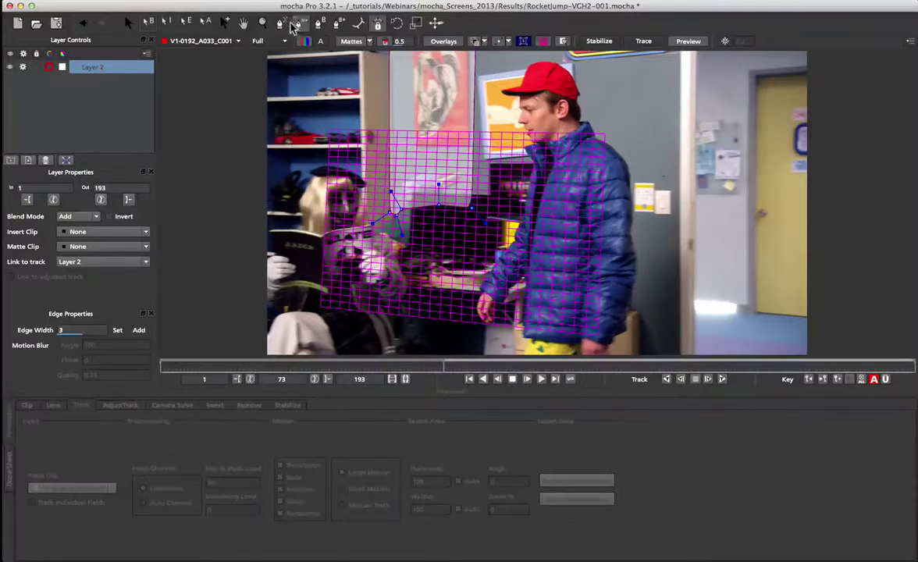
left_click(632, 171)
left_click(676, 173)
left_click(672, 221)
left_click(655, 224)
left_click(638, 216)
left_click(615, 222)
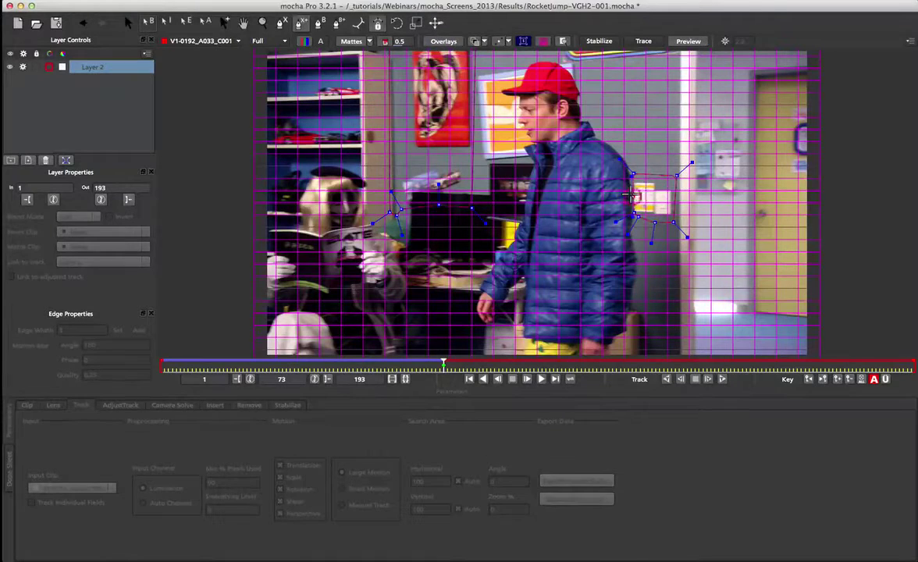
right_click(632, 195)
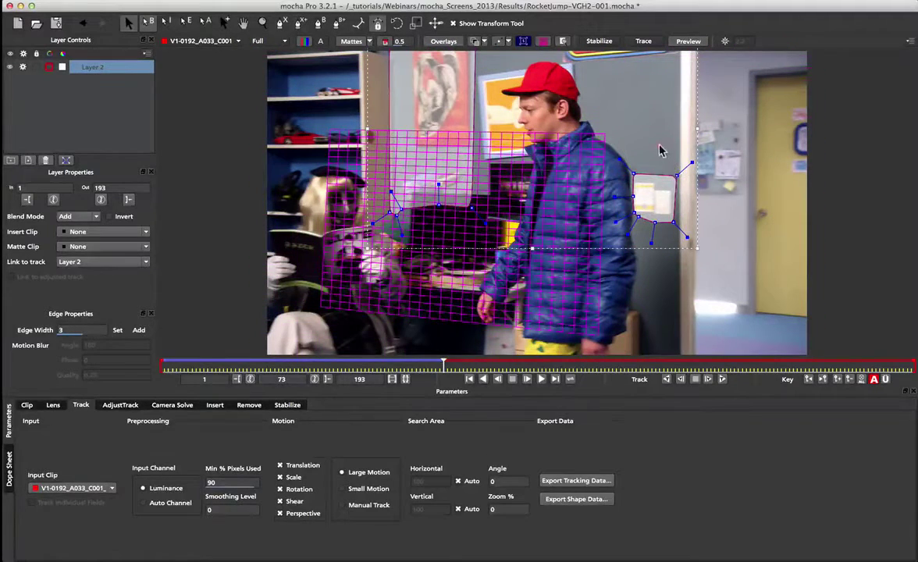
left_click_drag(670, 174, 696, 165)
left_click_drag(689, 225, 699, 224)
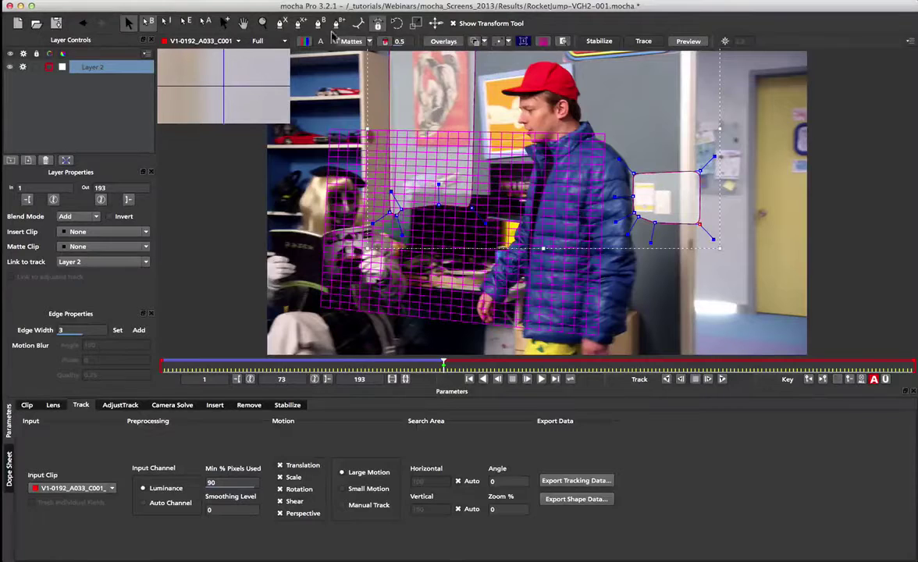
Step: Add another X-spline to Layer 2 over the upper wall between the actor's cap and the door frame
left_click(296, 24)
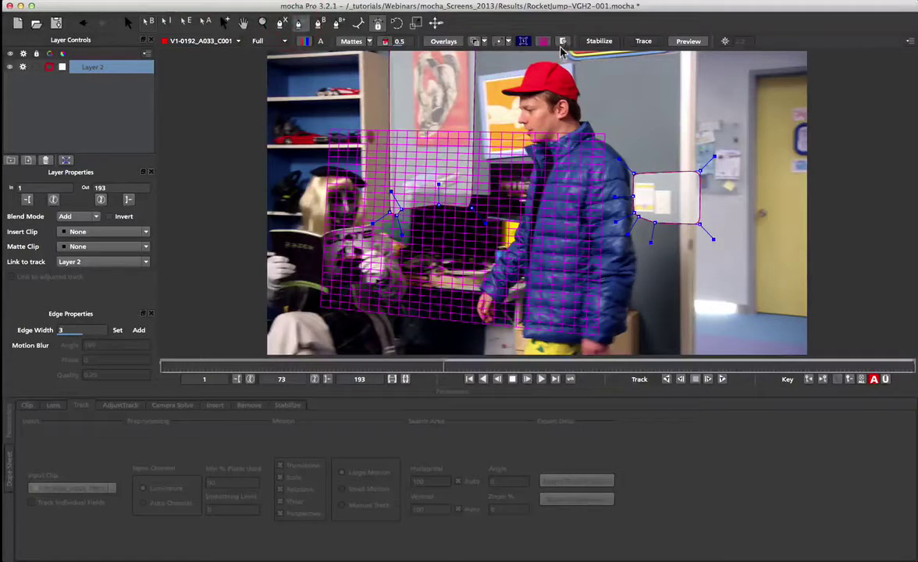
left_click(523, 40)
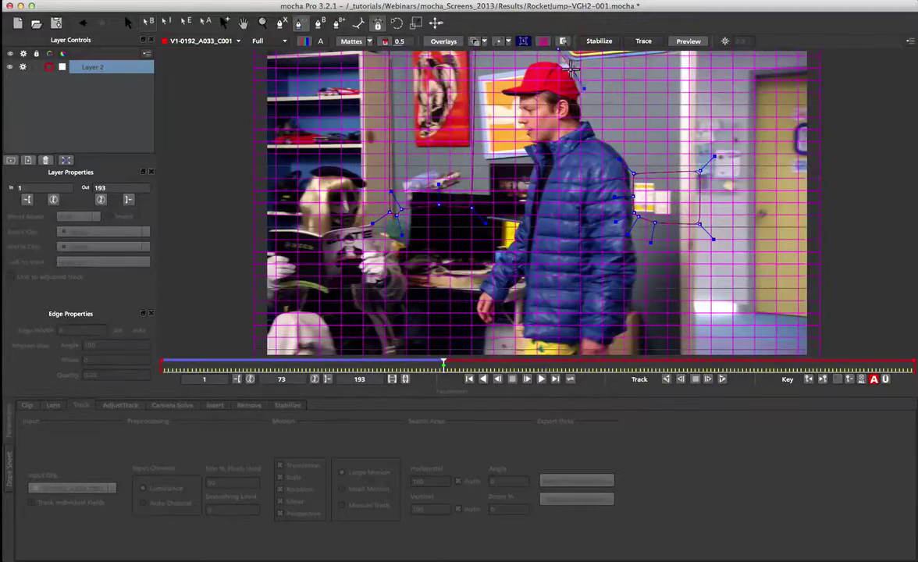
left_click_drag(688, 78, 690, 80)
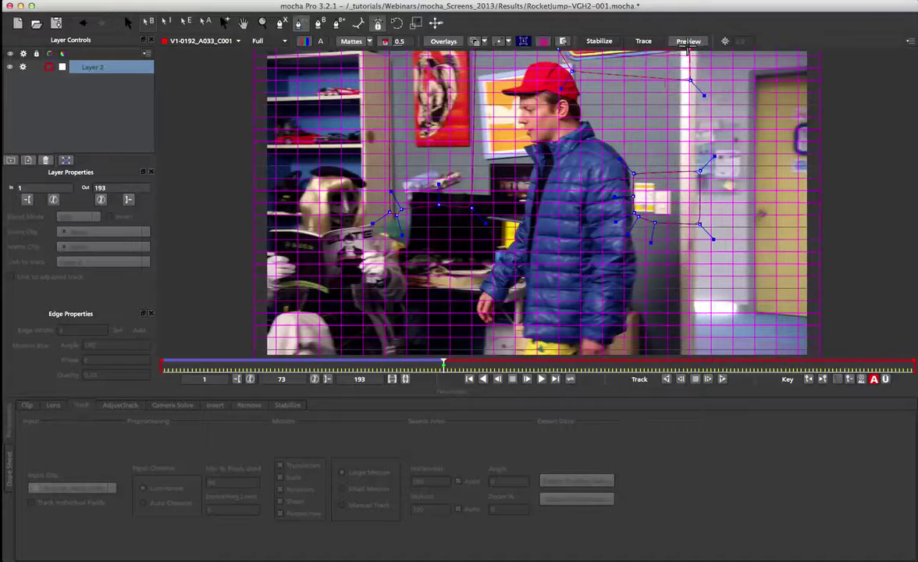
left_click(688, 43)
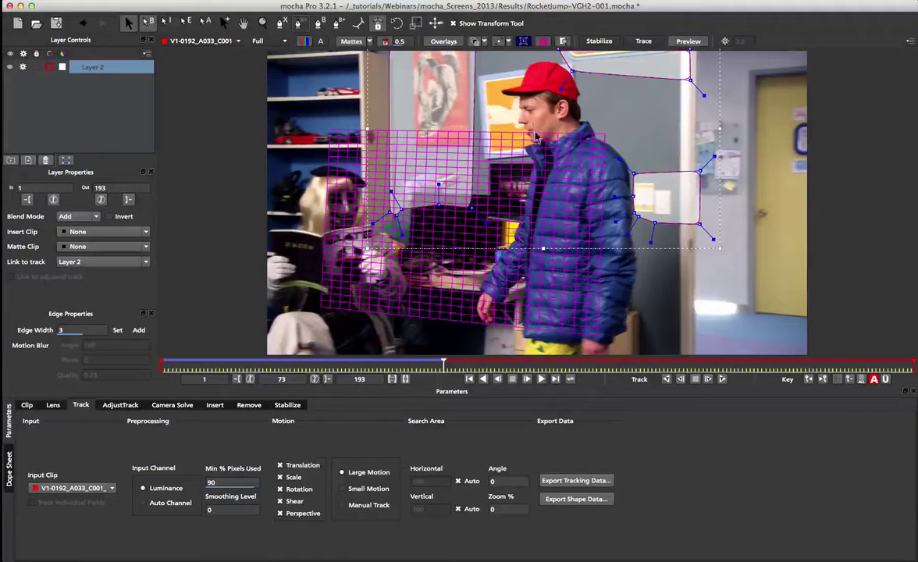
Step: Track Layer 2 forward one frame at a time from frame 73 to frame 76
left_click(708, 380)
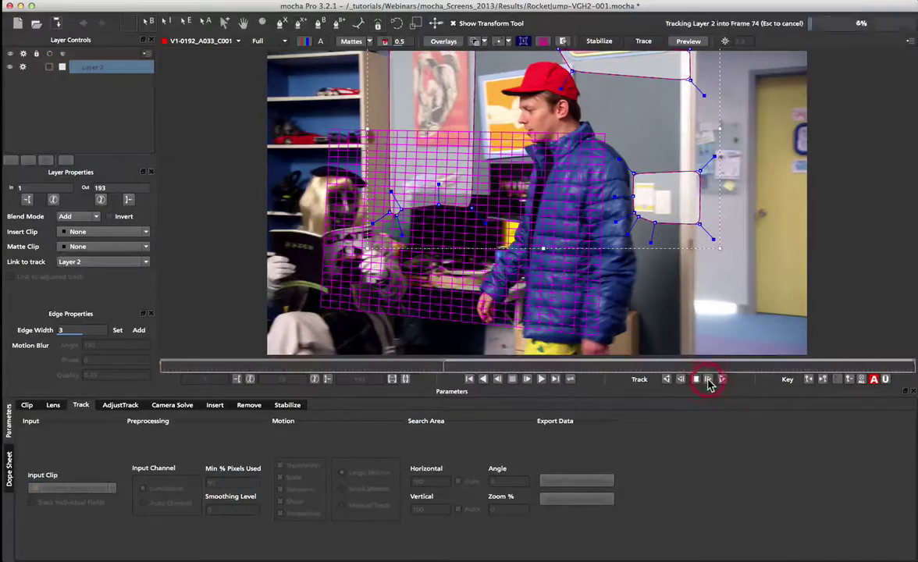
left_click(707, 380)
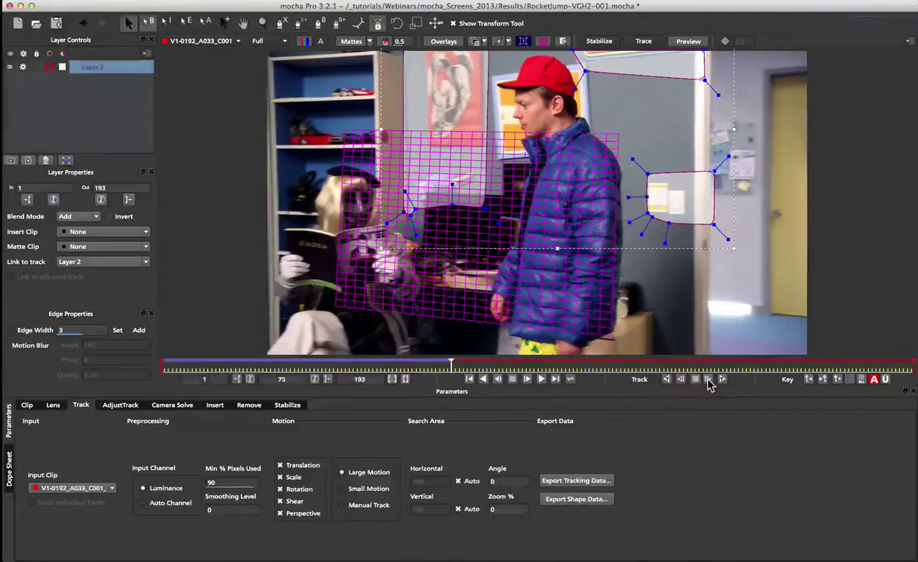
left_click(707, 380)
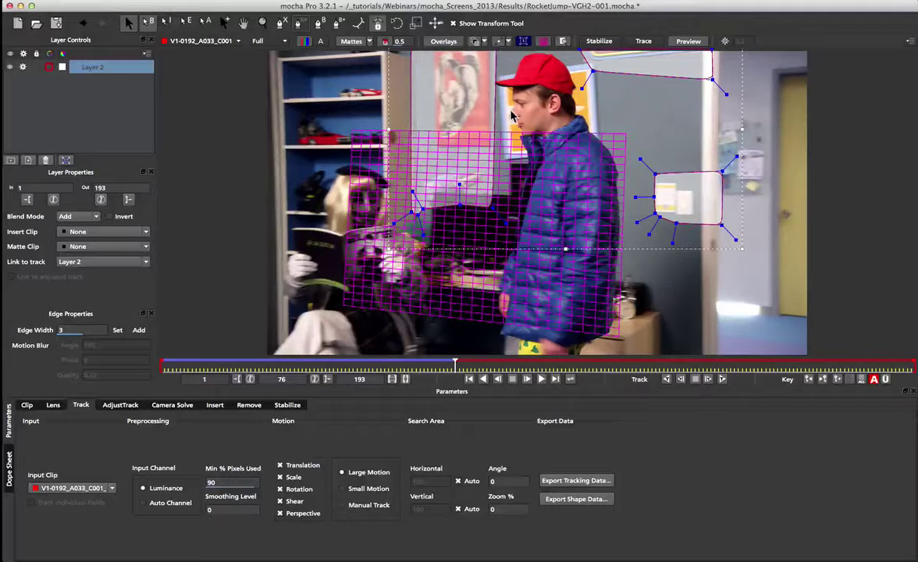
Step: At frame 76, extend the upper-wall shape down and toward the actor, and pull the poster shape's right edge away from his face
left_click_drag(587, 70, 572, 45)
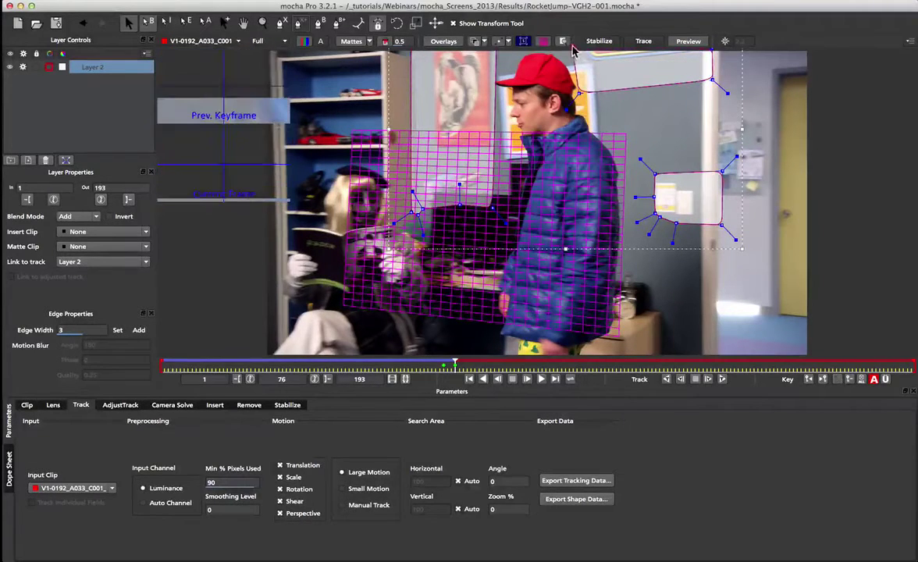
left_click(491, 207)
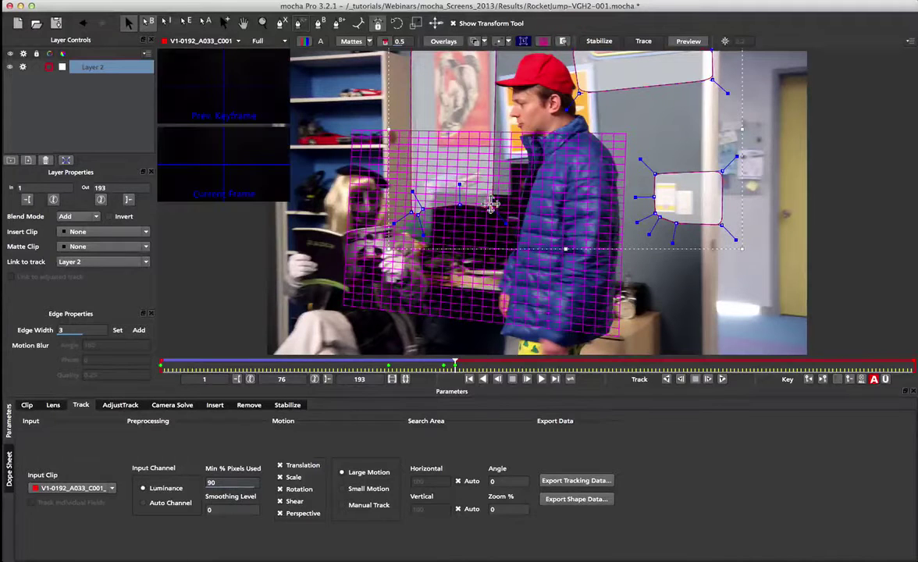
mouse_move(460, 204)
left_mouse_down()
mouse_move(445, 203)
mouse_move(472, 204)
mouse_move(459, 199)
left_mouse_up()
key("x")
left_click_drag(504, 100, 460, 135)
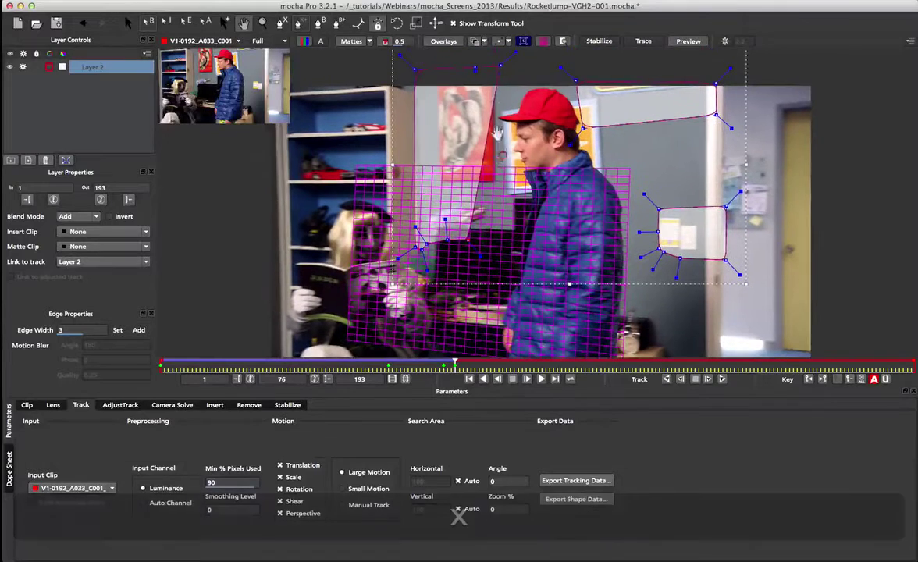
key("BackSpace")
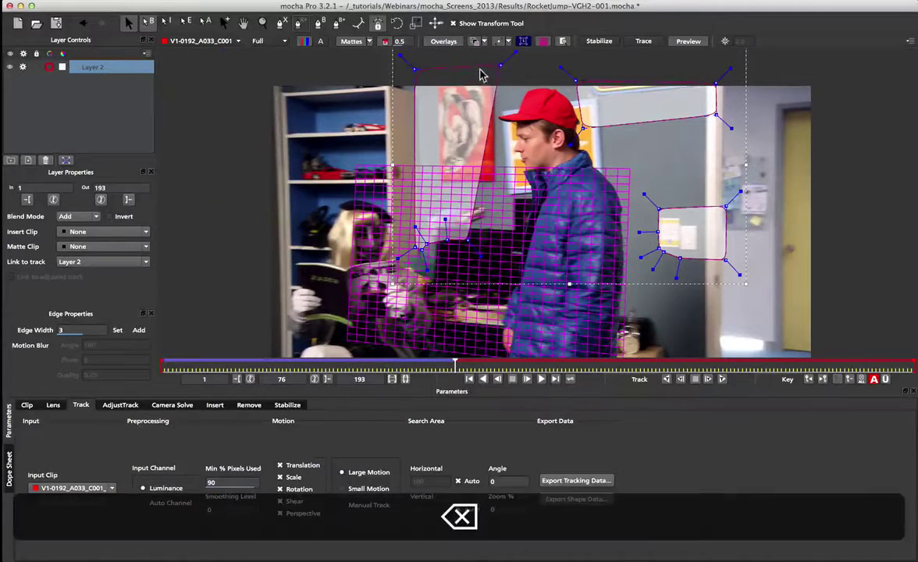
left_click_drag(500, 62, 468, 63)
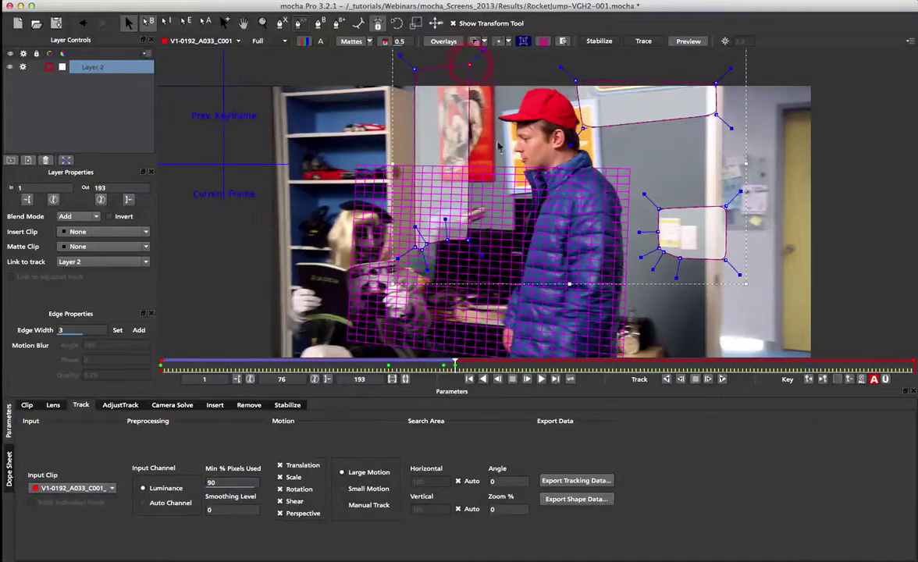
Step: Track Layer 2 forward one frame at a time from frame 76 to frame 79
left_click(709, 380)
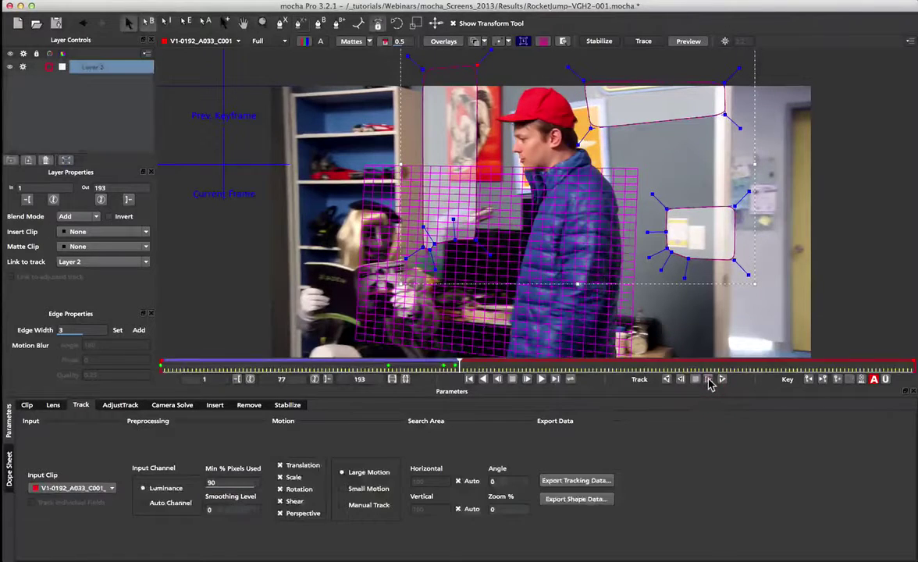
left_click(708, 380)
left_click(709, 380)
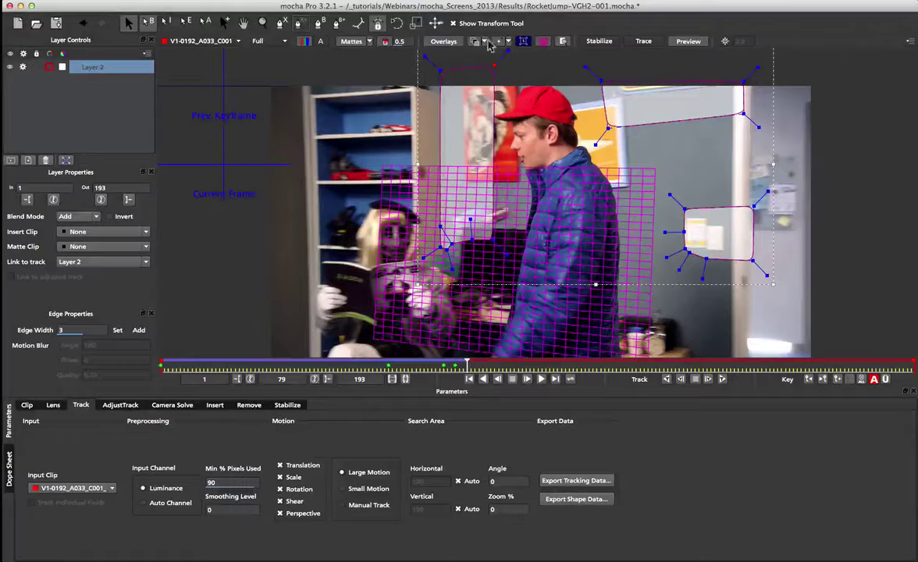
Step: At frame 79, stretch the upper-wall shape toward the actor's back and widen the wall-switch shape on the side facing him
left_click_drag(609, 125, 568, 72)
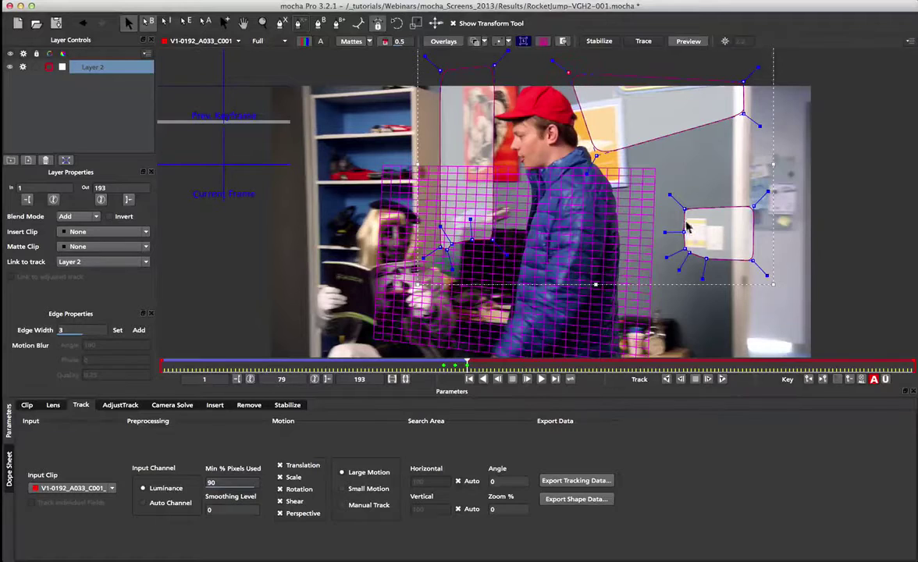
left_click_drag(681, 232, 683, 255)
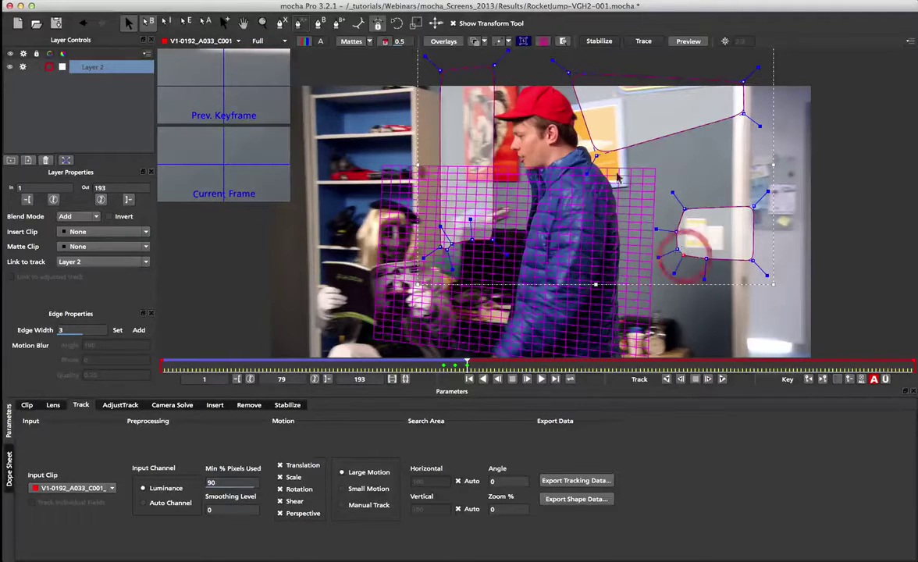
Step: Add an X-spline to Layer 2 around the objects on the cabinet behind the actor at frame 79
left_click(301, 23)
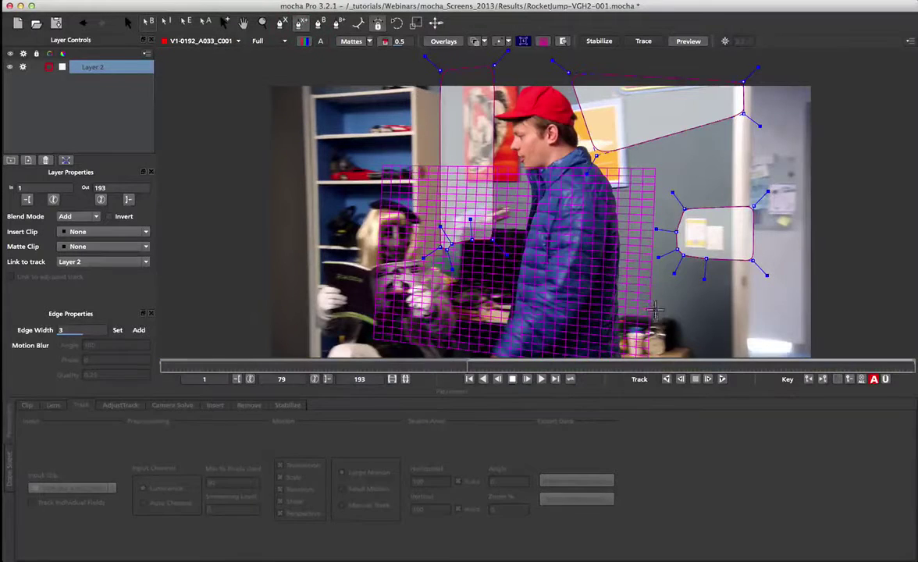
left_click(634, 299)
left_click(634, 342)
left_click(670, 348)
right_click(682, 313)
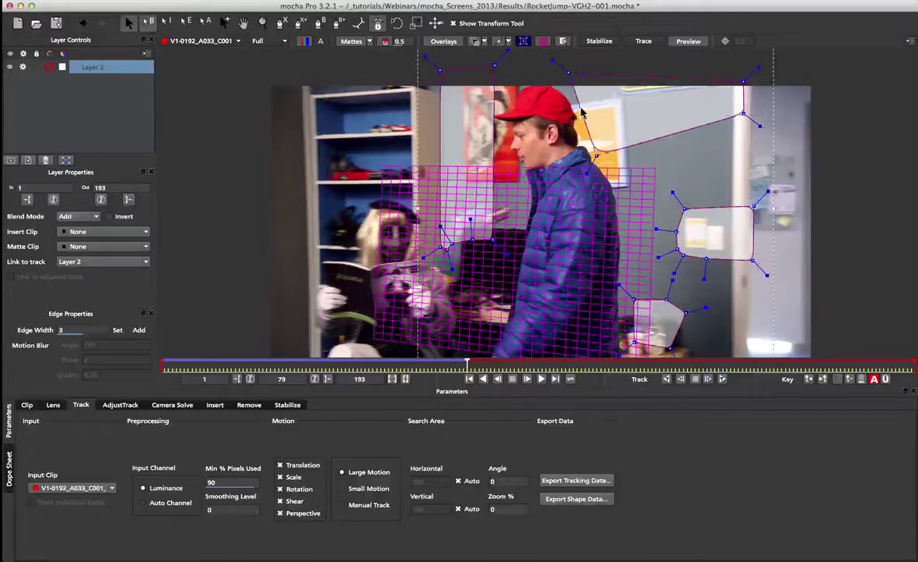
Step: Narrow the poster-side shape's right edge away from the actor at frame 79 and track Layer 2 forward to frame 81
left_click(494, 66)
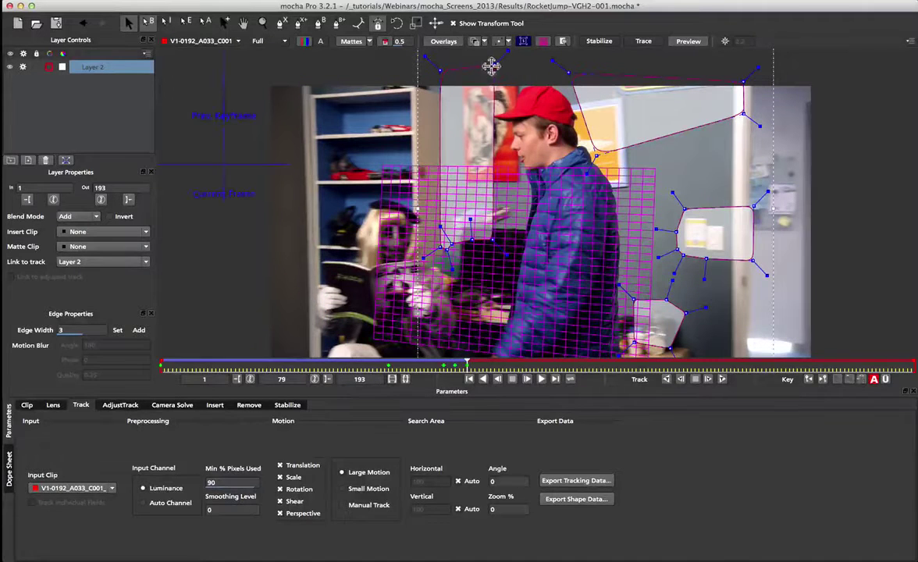
left_click(491, 240, "shift")
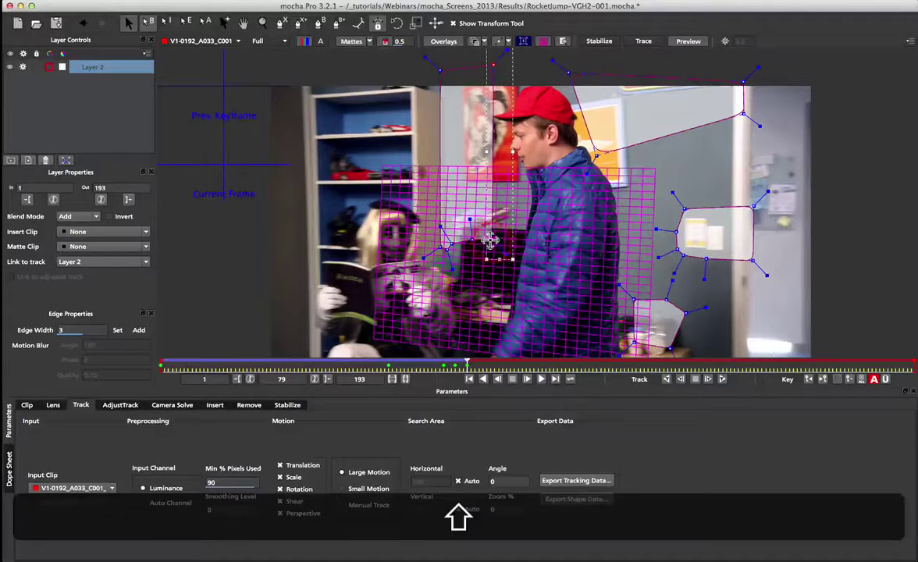
left_click(478, 65)
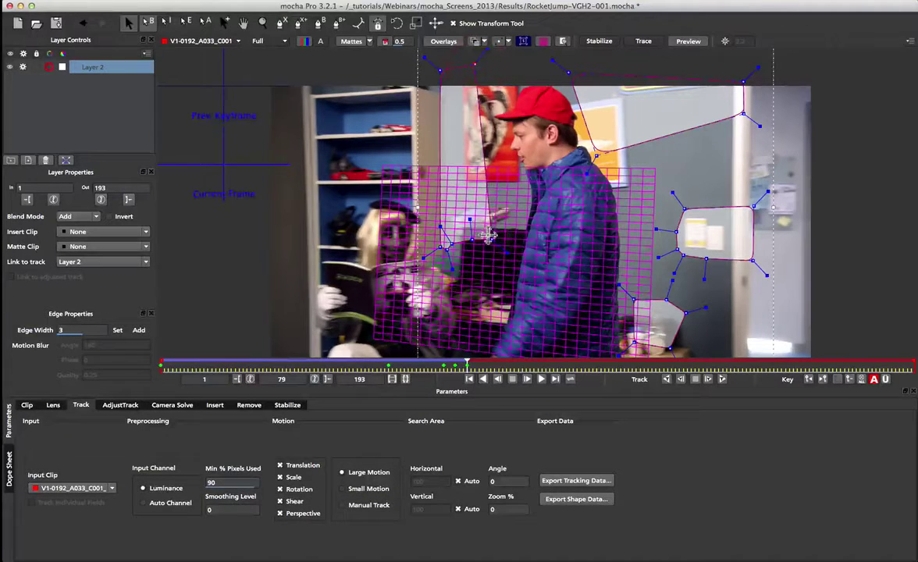
key("BackSpace")
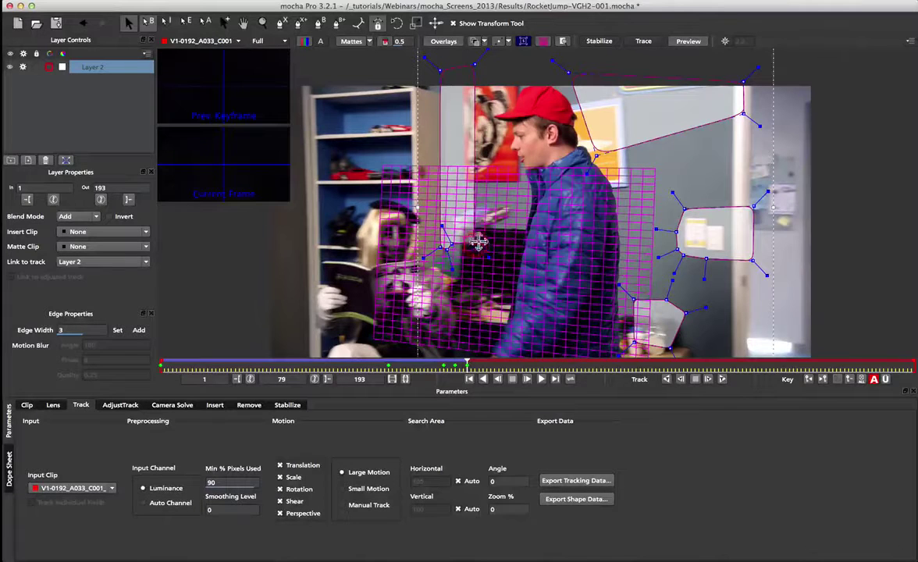
left_click(707, 379)
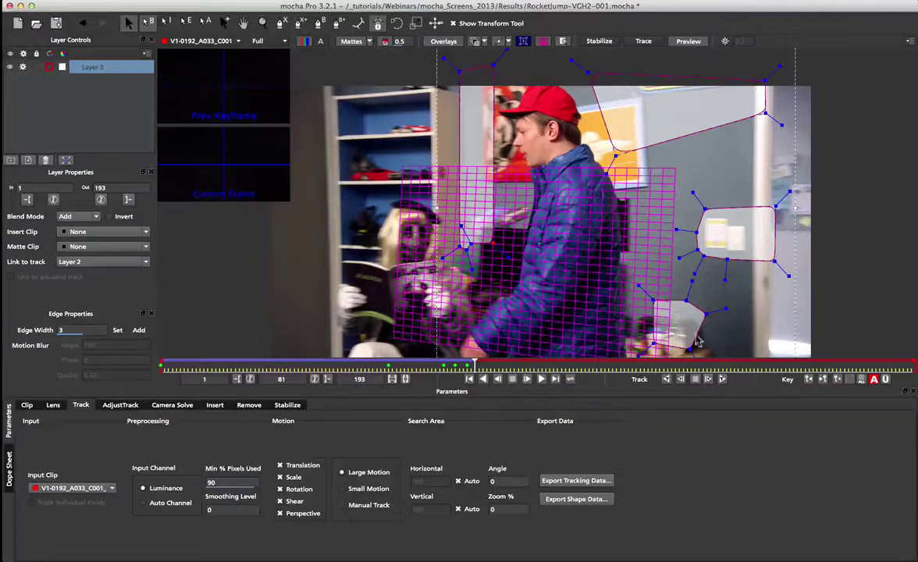
Step: At frame 81, extend the upper-wall shape down along the actor's back with an extra control point, and track Layer 2 to frame 82
left_click_drag(617, 154, 632, 223)
left_click(224, 24)
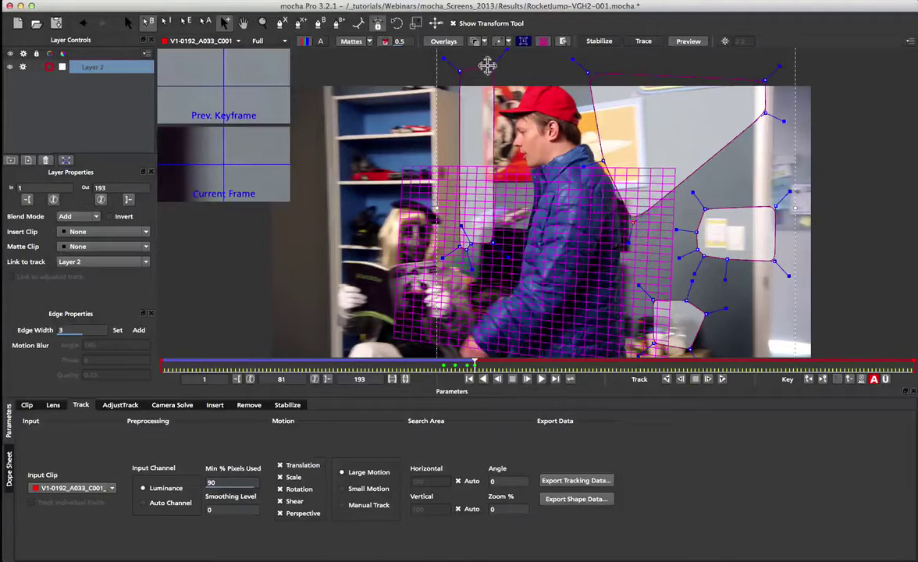
left_click(709, 379)
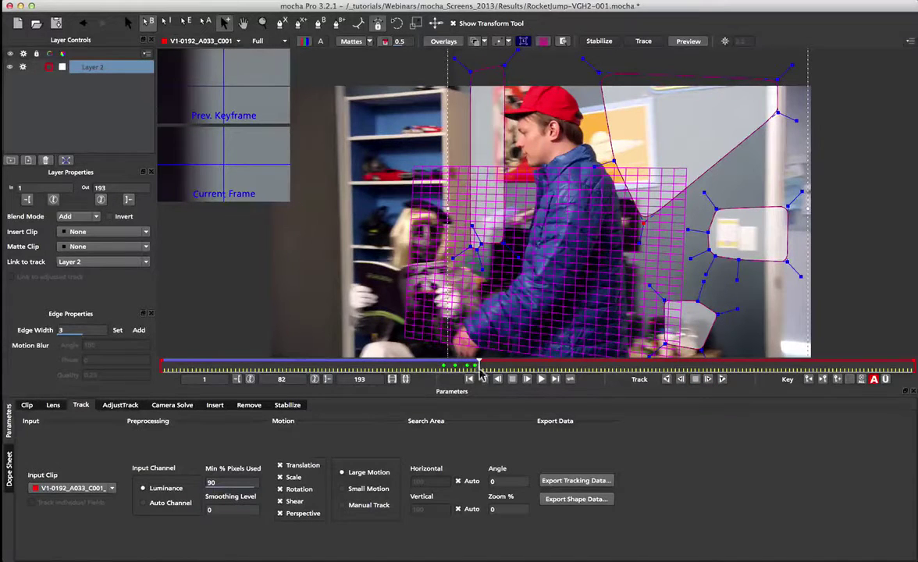
Step: Return to frame 81 and delete Layer 2's poster-side shape in front of the actor, point by point
left_click_drag(478, 367, 476, 367)
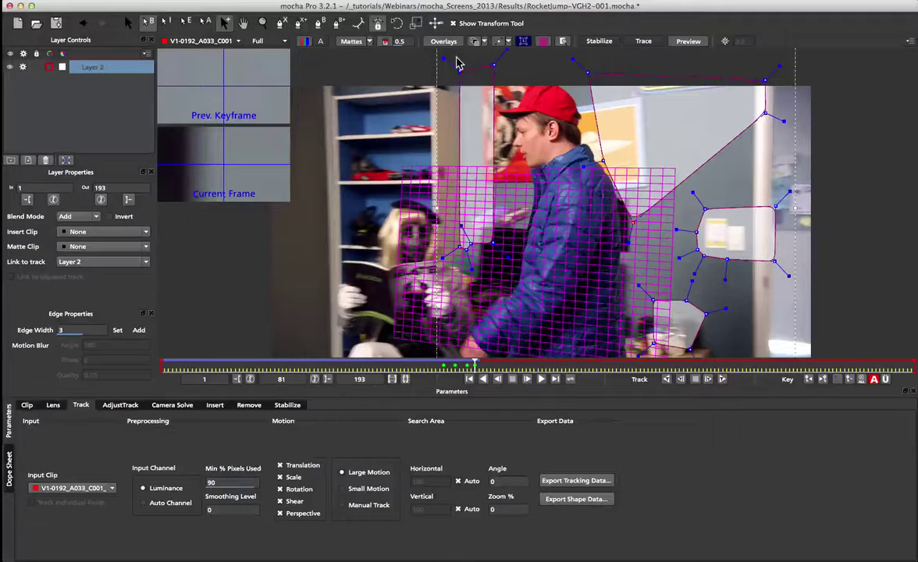
left_click_drag(461, 66, 459, 65)
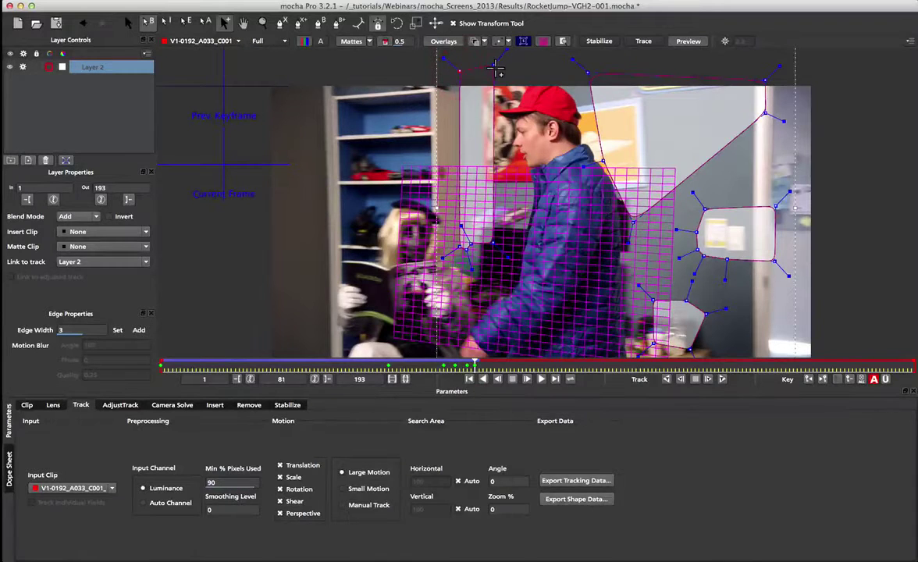
key("BackSpace")
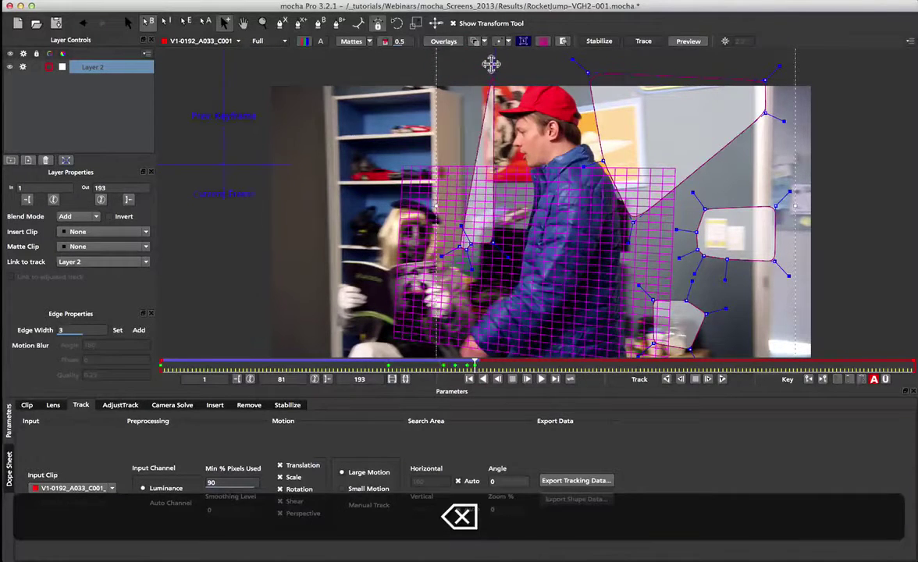
left_click(439, 225)
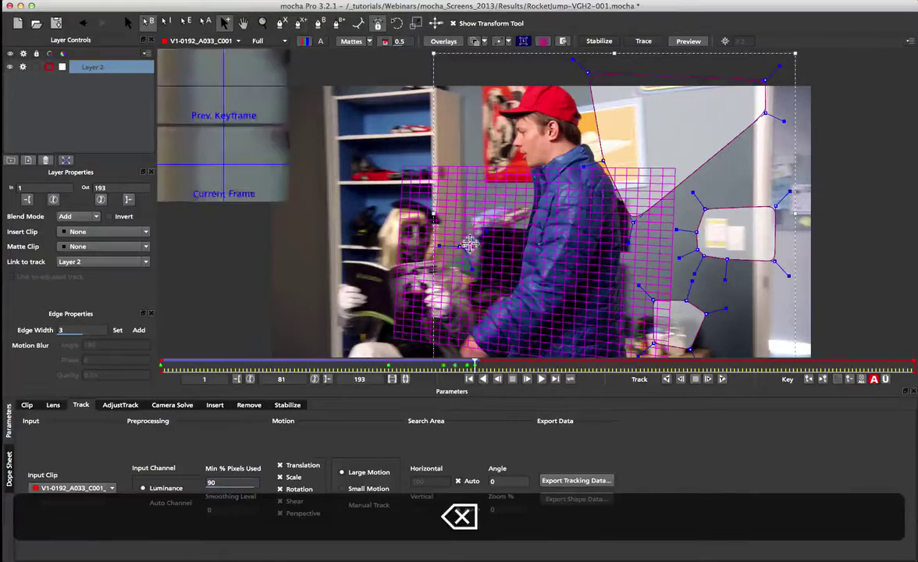
key("BackSpace")
left_click(468, 297)
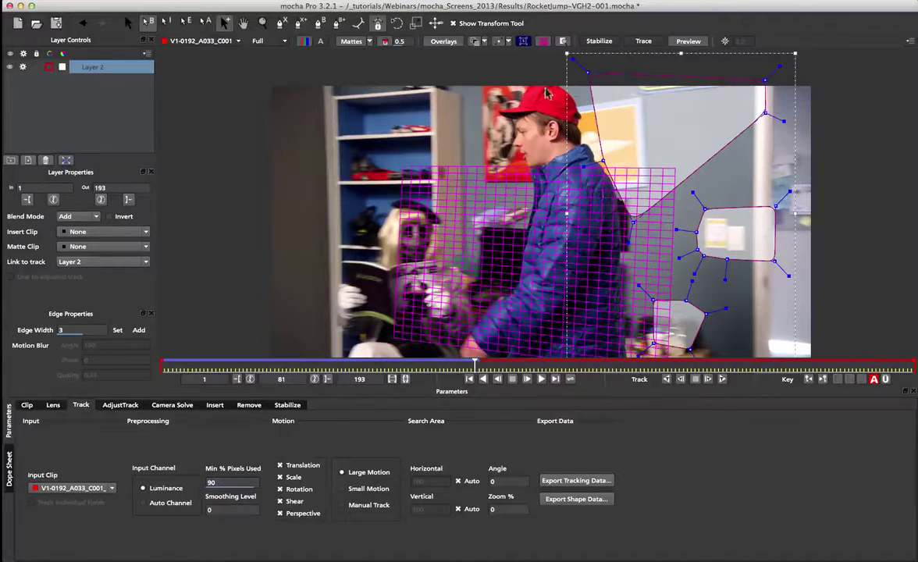
Step: Extend the upper-wall shape's top corner toward the actor's head at frame 81 and track Layer 2 forward to frame 85
left_click_drag(587, 72, 569, 73)
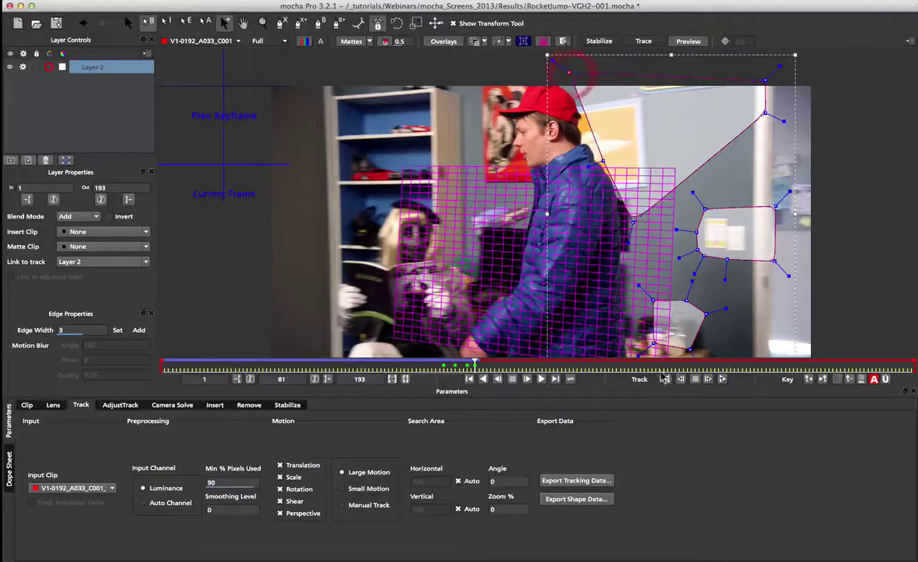
left_click(707, 379)
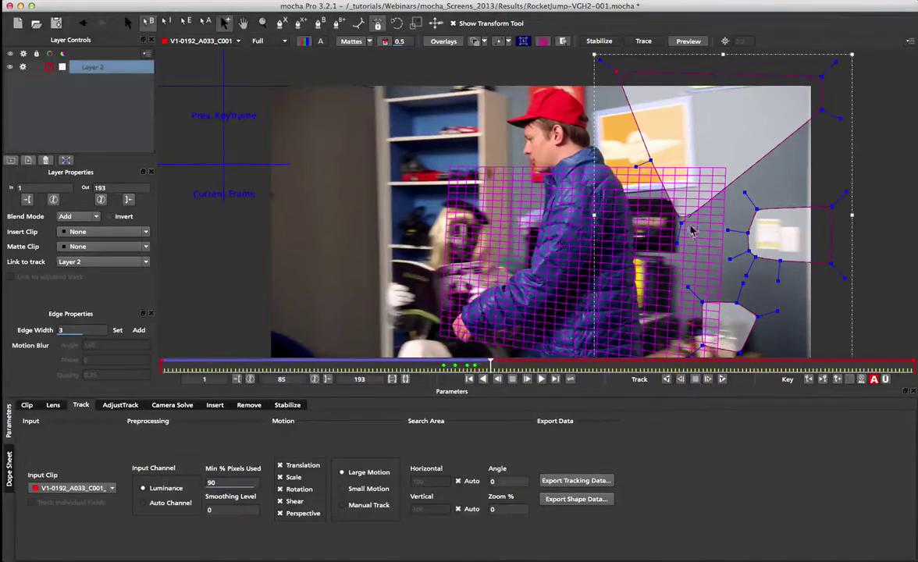
Step: At frame 85, extend the upper-wall shape down the wall and pull its actor-side edge in along his head and back
left_click_drag(691, 230, 659, 265)
left_click_drag(653, 160, 619, 168)
left_click_drag(613, 68, 577, 71)
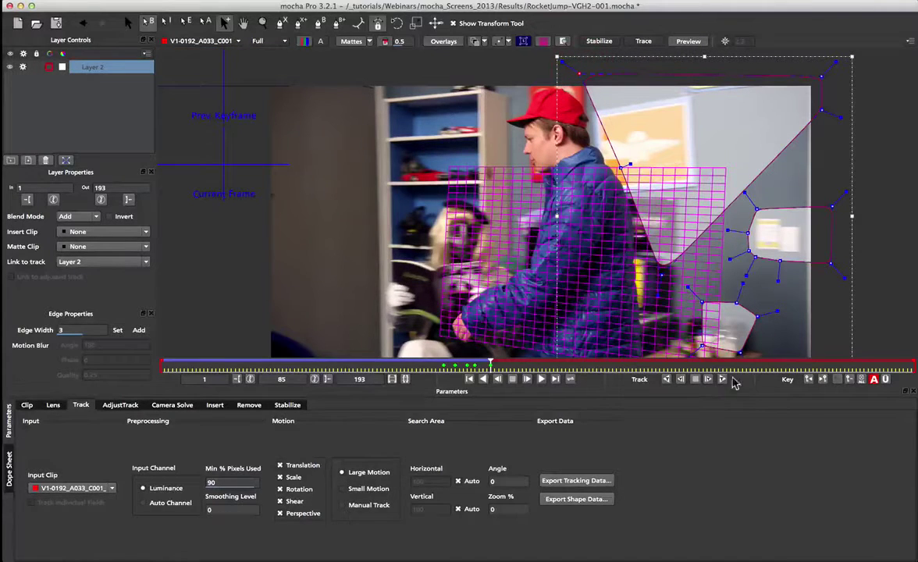
Step: Narrow the wall-notes shape to stay inside the image at frame 85 and track Layer 2 forward to frame 89
left_click_drag(828, 203, 791, 202)
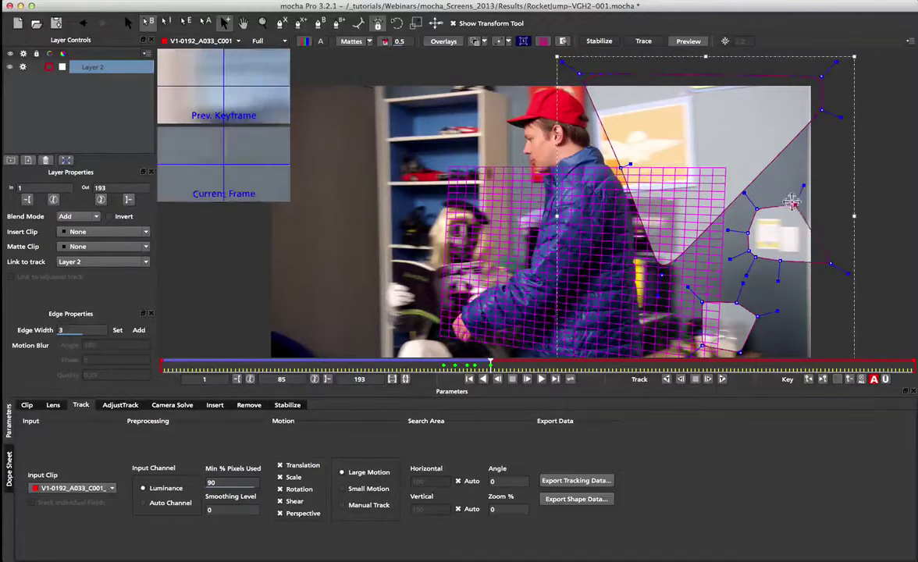
left_click_drag(821, 259, 800, 267)
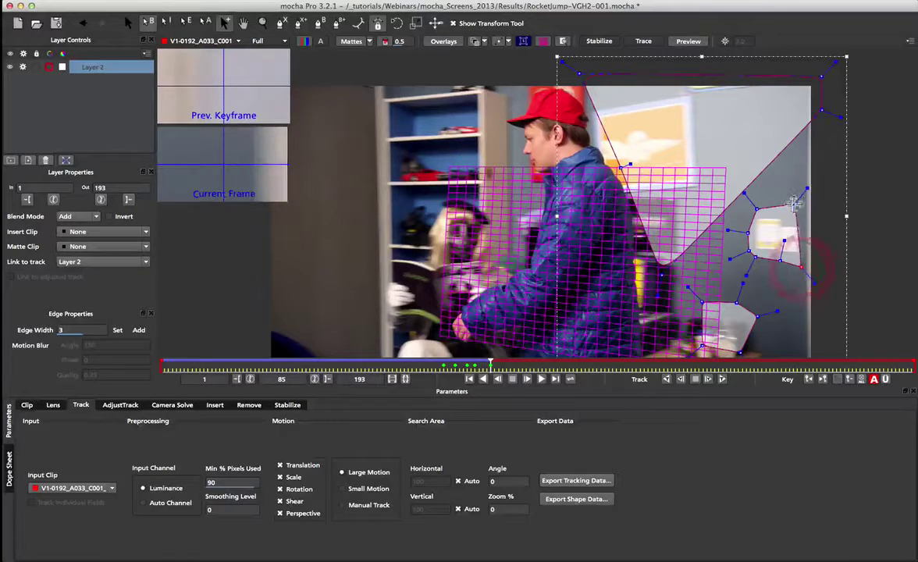
left_click_drag(794, 203, 807, 205)
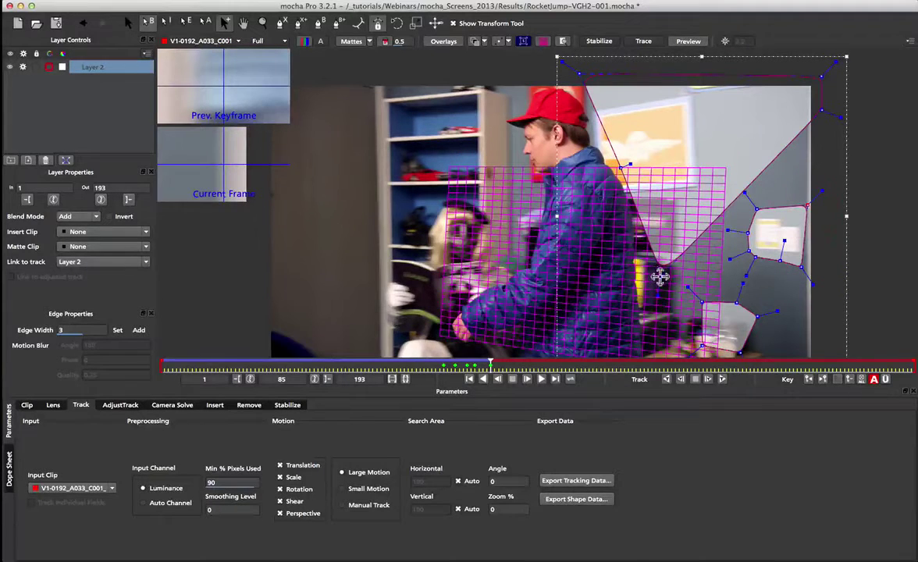
left_click(723, 378)
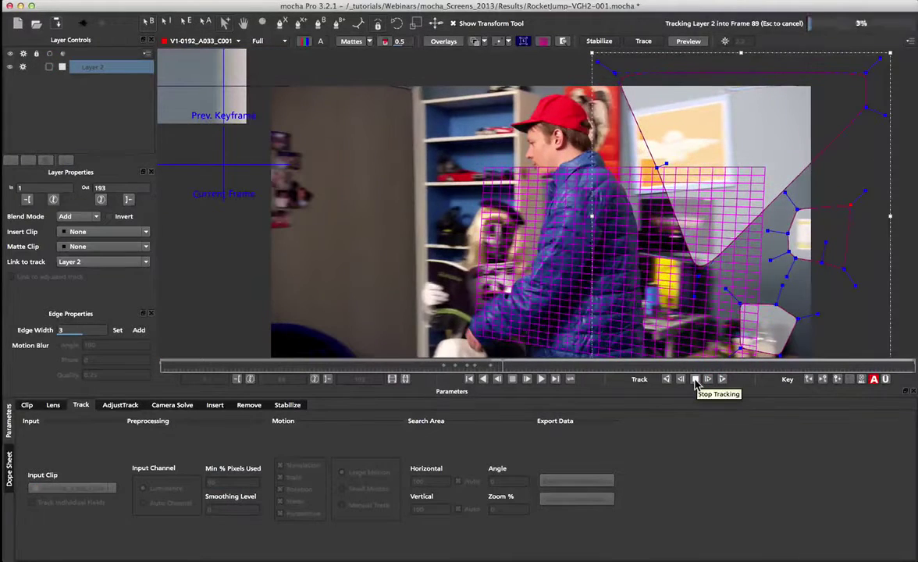
left_click(695, 380)
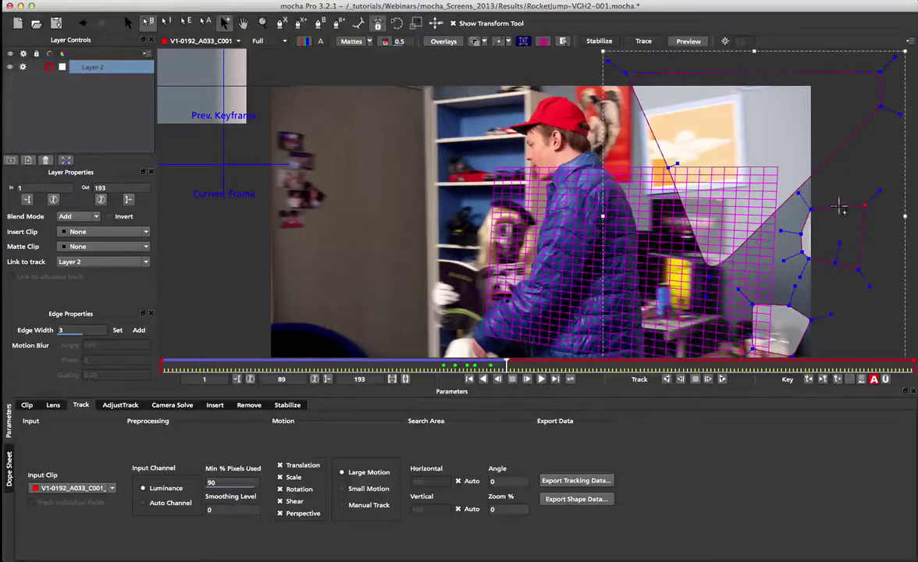
Step: At frame 89, delete the wall-notes shape and add an X-spline to Layer 2 over the red poster beside the actor's head
left_click(836, 188)
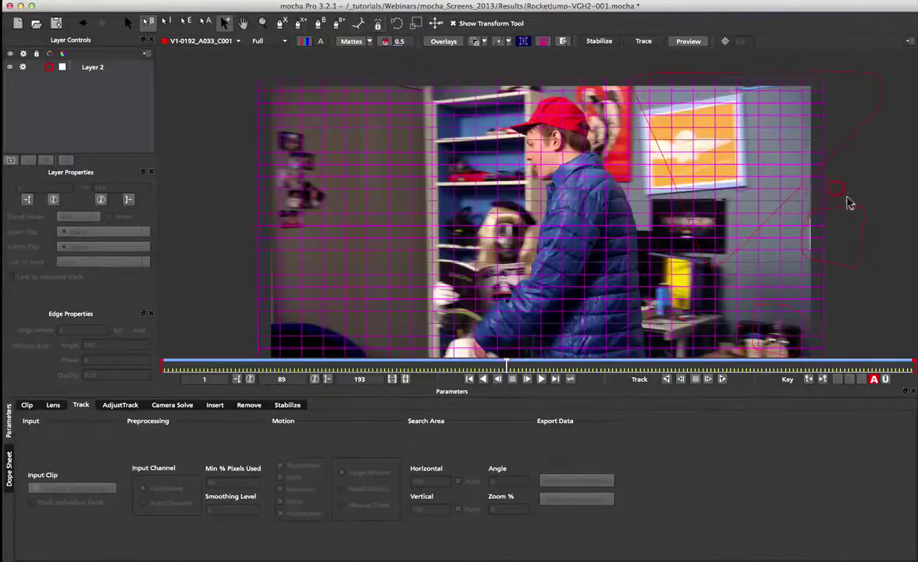
left_click(860, 266)
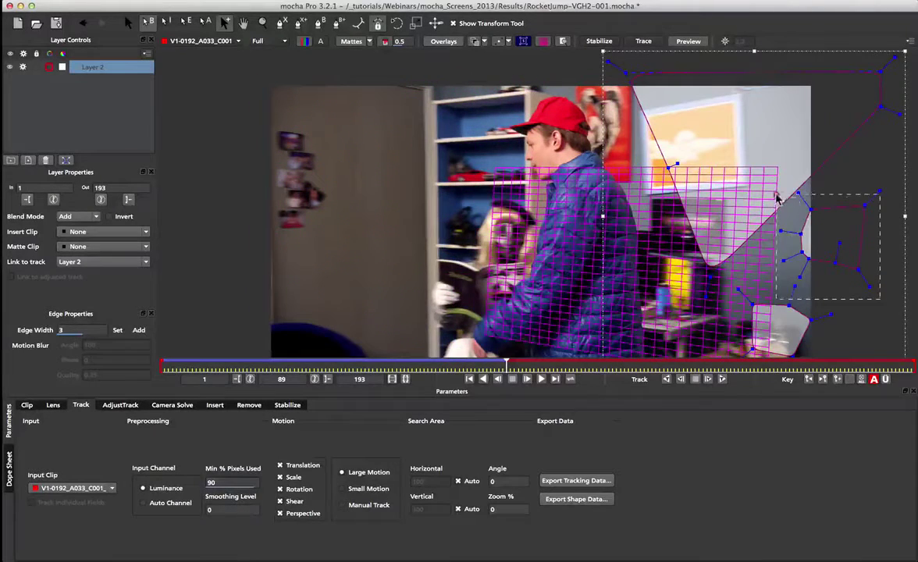
left_click_drag(803, 204, 622, 87)
left_click(693, 84)
left_click_drag(652, 152, 643, 188)
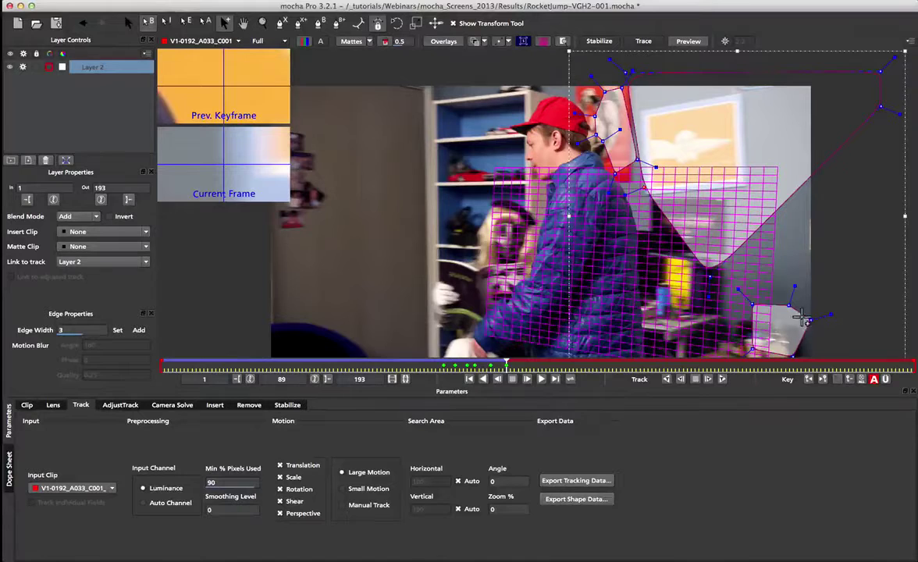
Step: Delete the shape around the cabinet objects at frame 89 and track Layer 2 forward to frame 97
key("x")
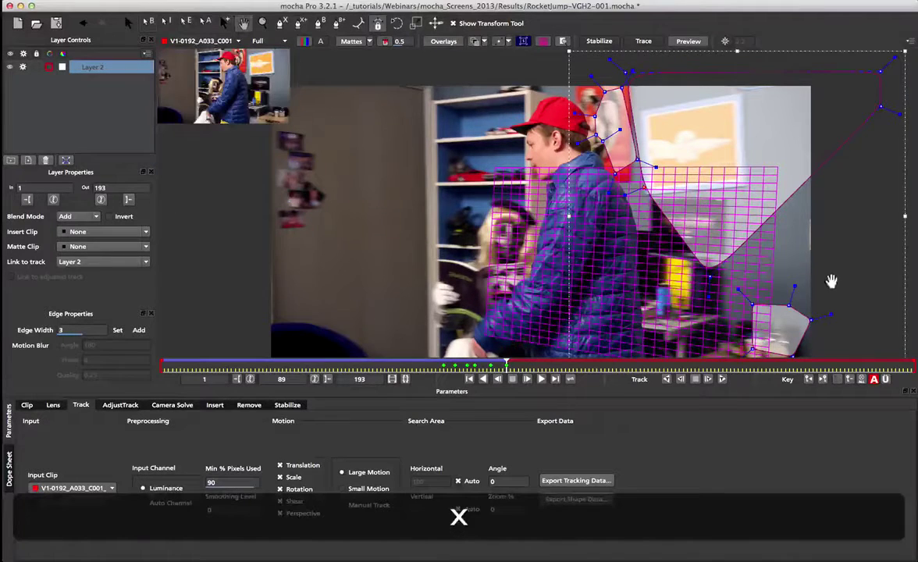
left_click_drag(829, 277, 815, 247)
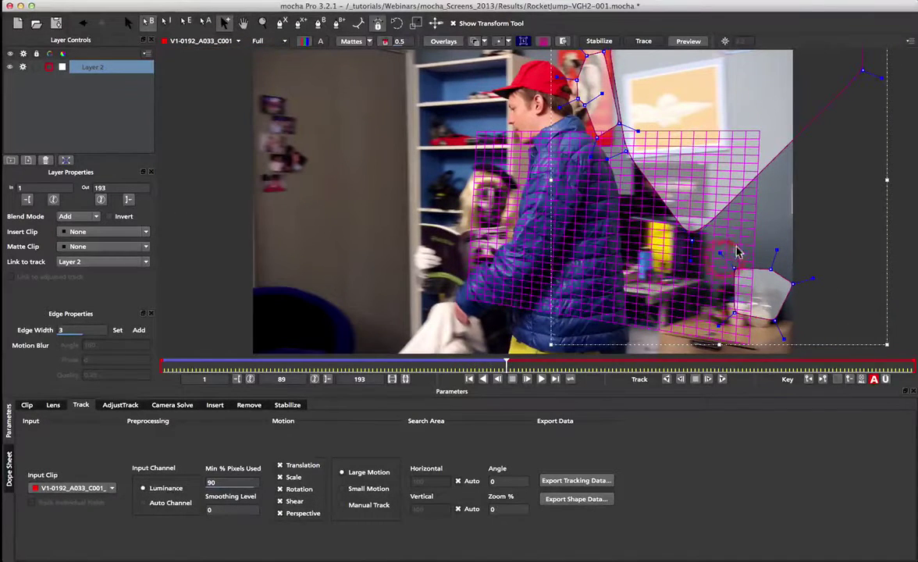
left_click(796, 340)
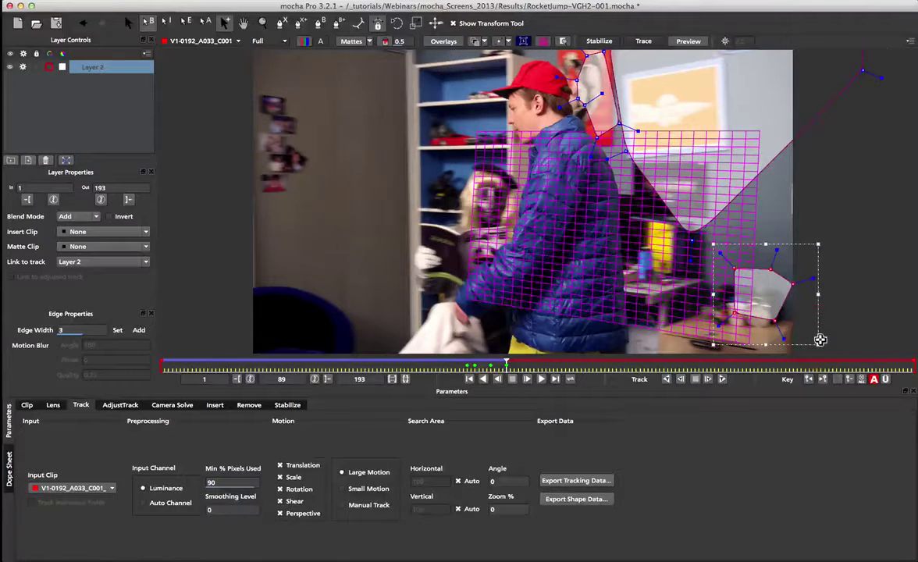
key("BackSpace")
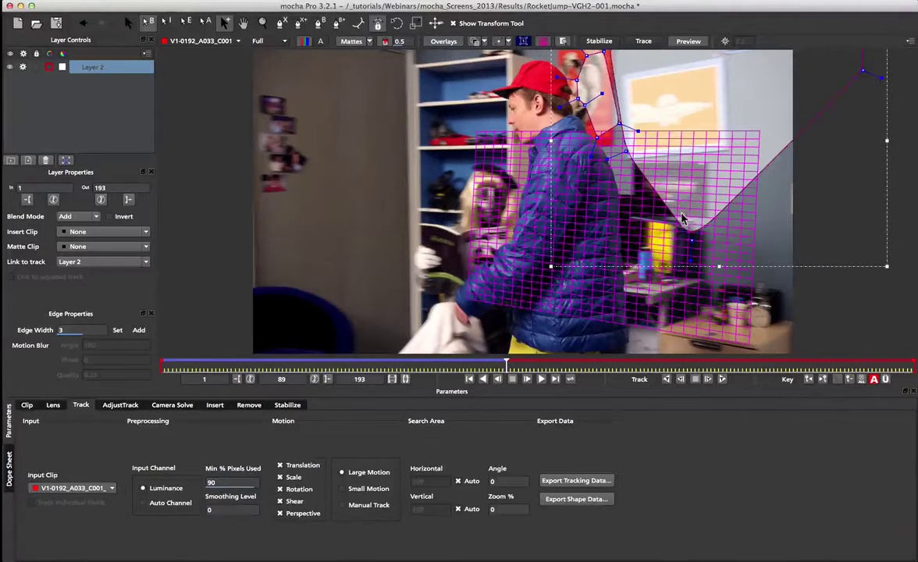
key("x")
left_click_drag(697, 146, 681, 159)
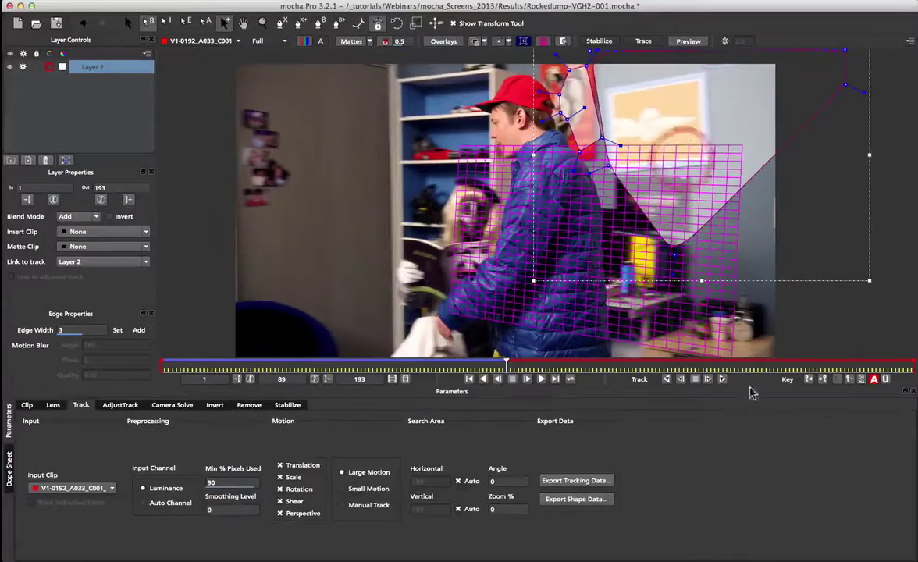
left_click(721, 379)
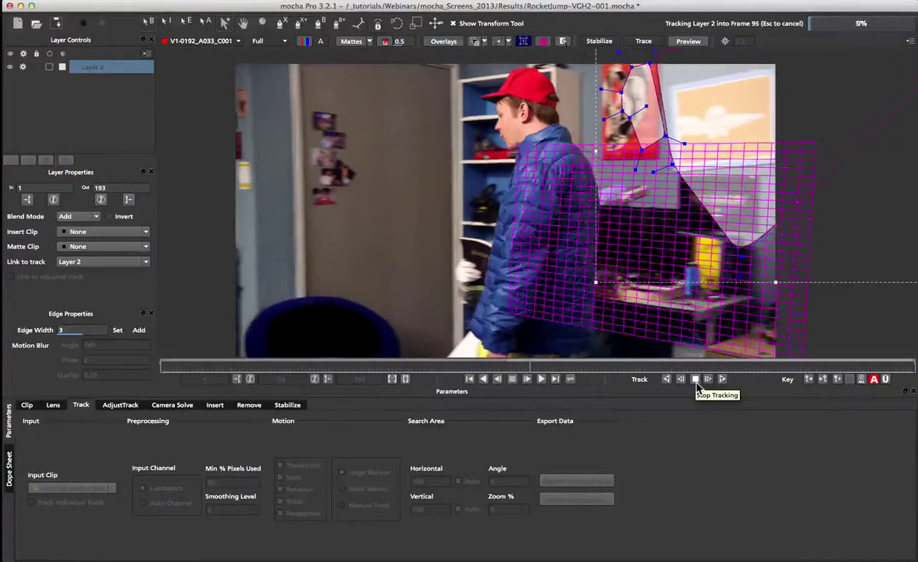
left_click(695, 380)
Step: At frame 97, enlarge the poster shape over the whole red poster and pull the upper-wall shape's outer edge inside the image
key("x")
left_click_drag(741, 148, 622, 110)
left_click_drag(813, 141, 633, 167)
key("x")
left_click_drag(494, 182, 585, 89)
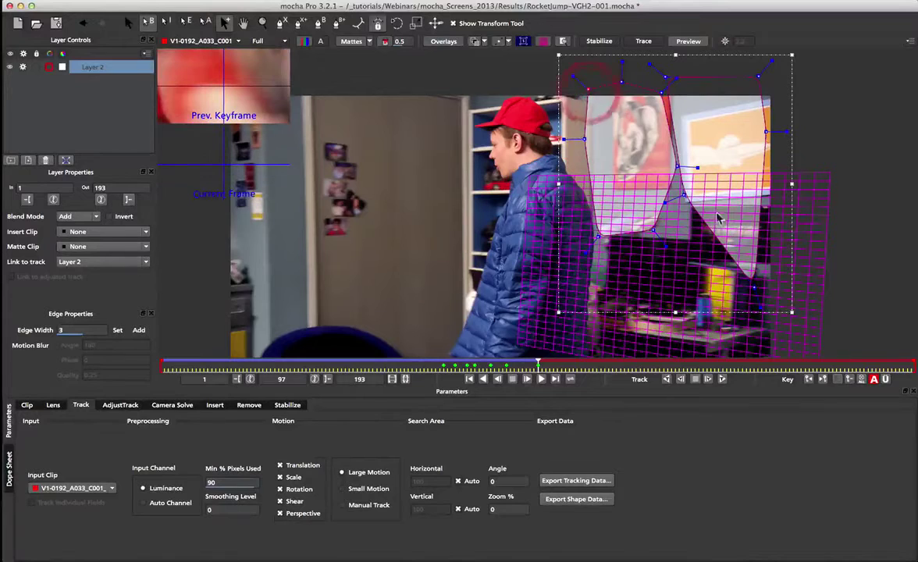
Step: Align both shapes' lower edges along the top of the black monitor and move the upper-wall shape's inner edge to the red poster
mouse_move(662, 231)
left_mouse_down()
mouse_move(594, 208)
mouse_move(652, 236)
left_mouse_up()
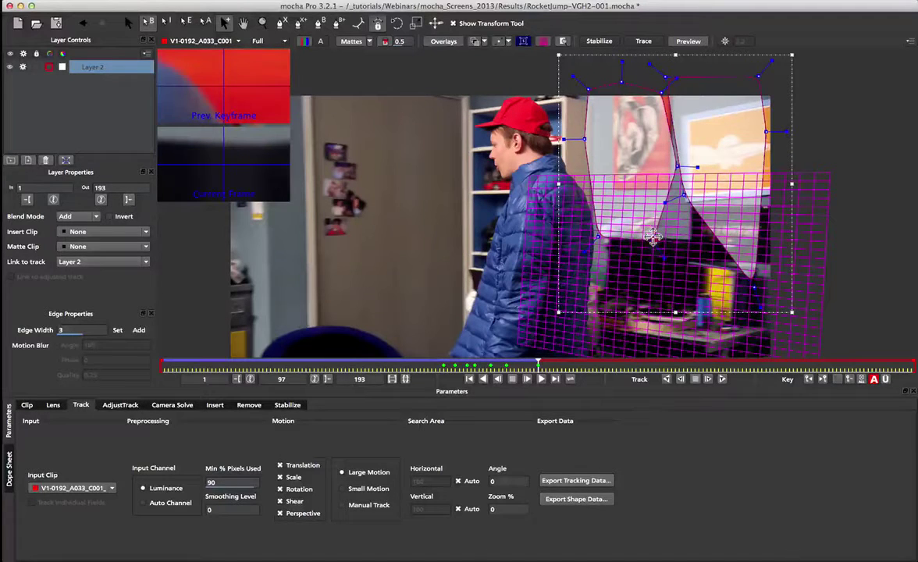
left_click_drag(681, 196, 681, 240)
left_click_drag(756, 290, 757, 244)
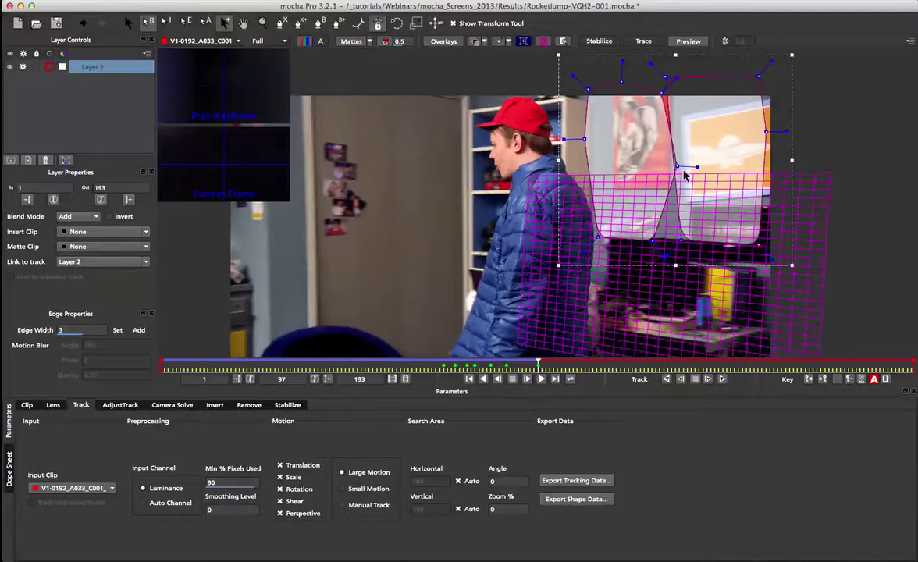
left_click_drag(682, 164, 674, 165)
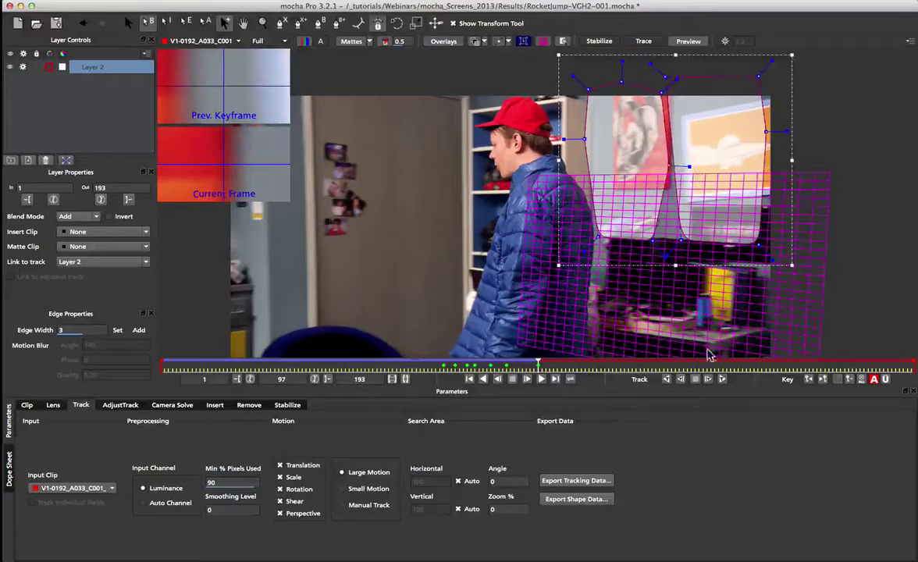
Step: Track Layer 2 forward from frame 97 to the last frame, 193
left_click(721, 379)
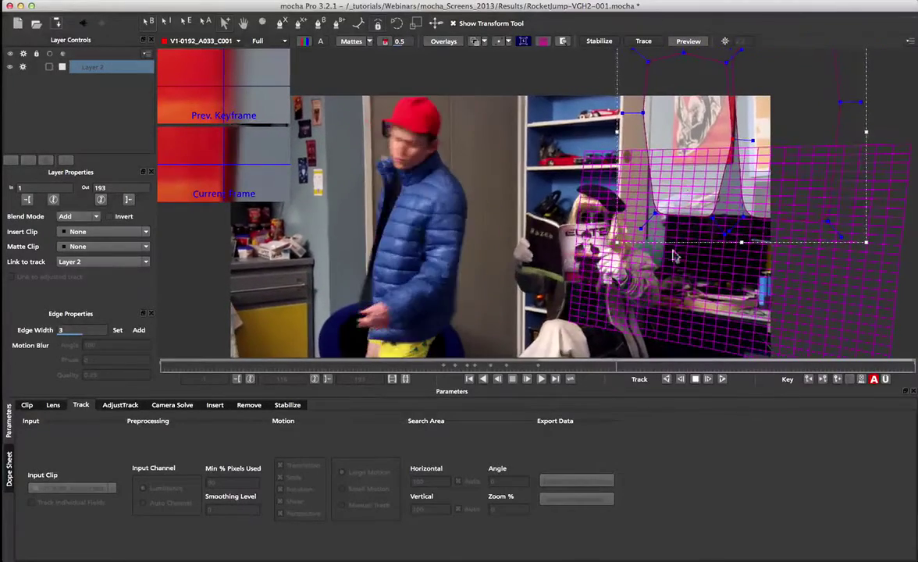
key("Escape")
key("t")
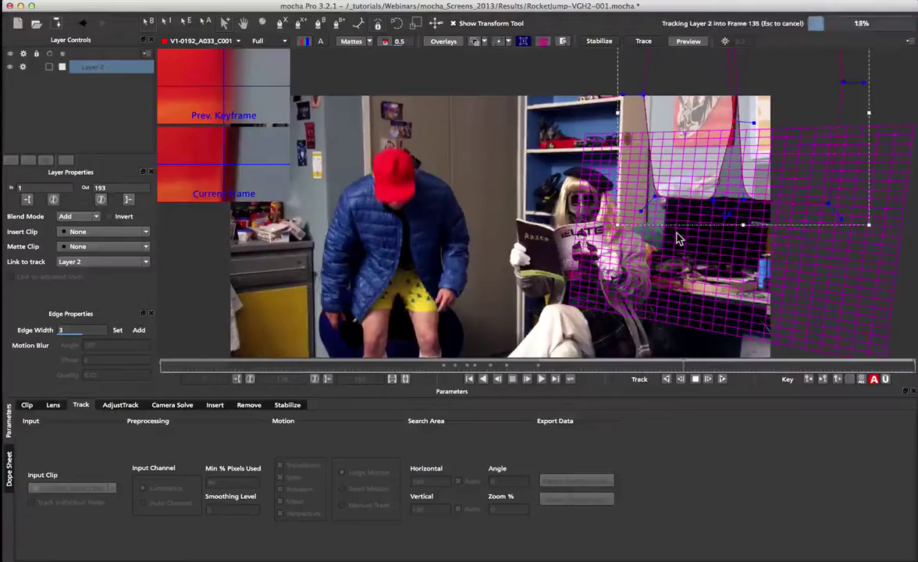
key("Escape")
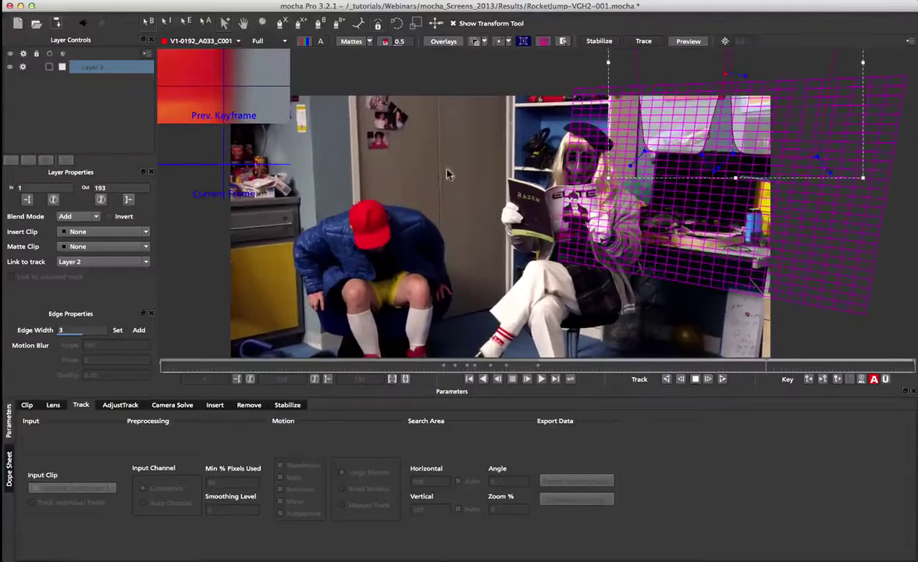
key("Escape")
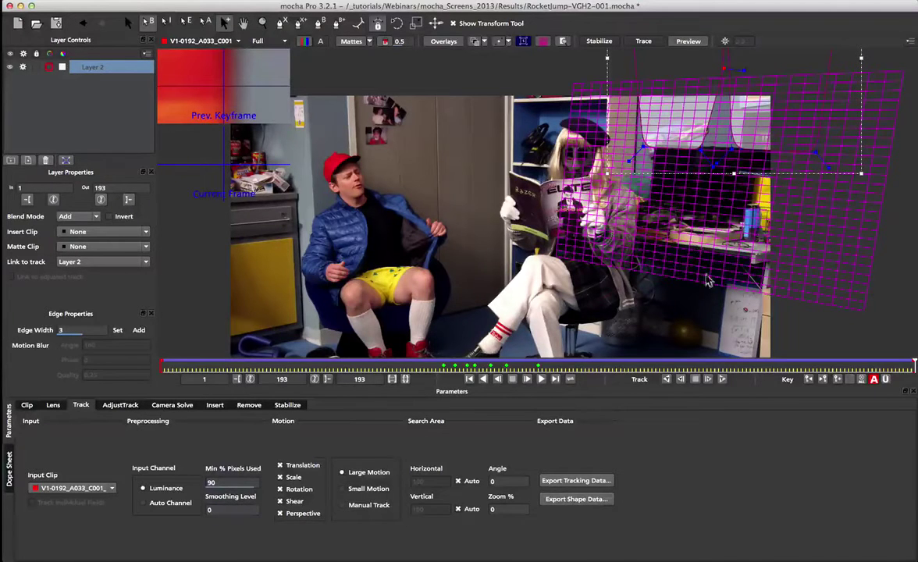
Step: Return to frame 1 and import Mocha_Logo_1920x1080.png as Layer 2's insert clip
left_click_drag(914, 366, 137, 366)
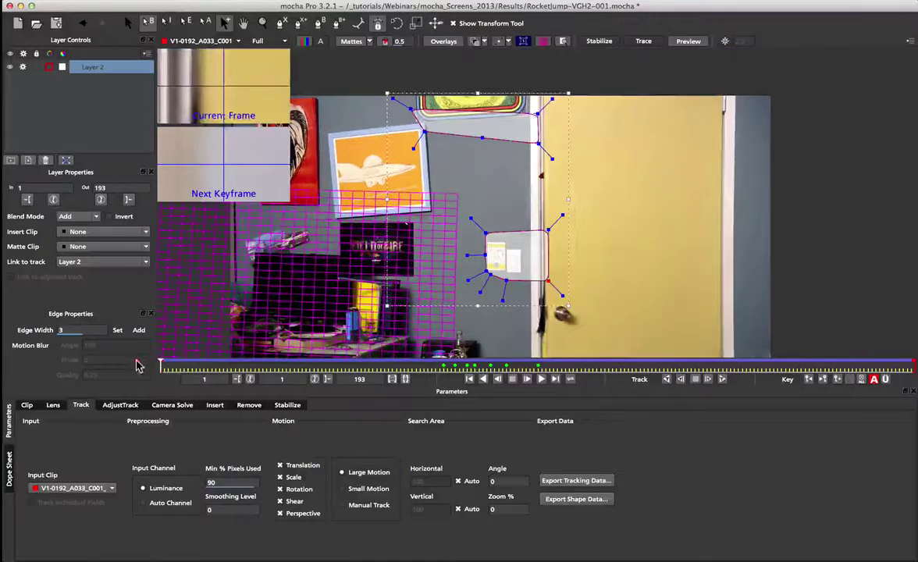
left_click(99, 234)
left_click(96, 246)
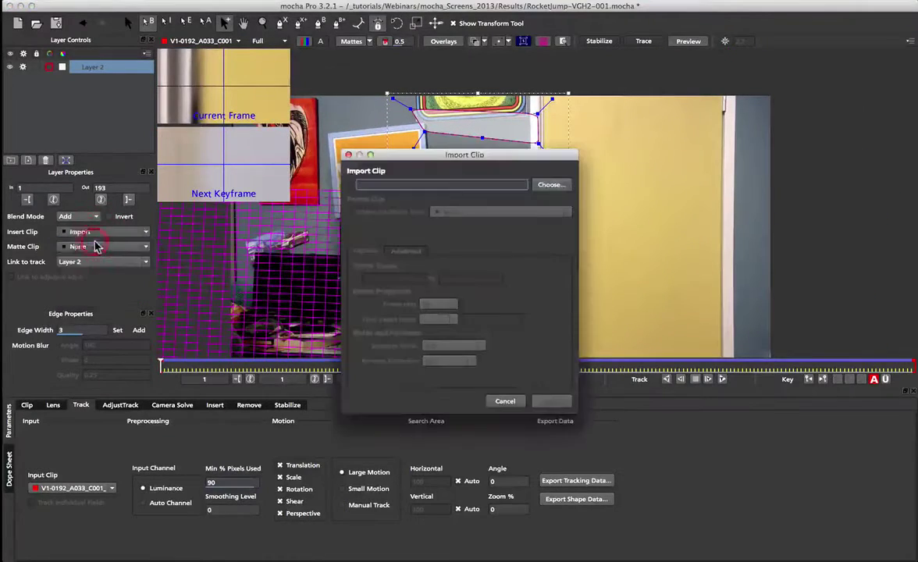
left_click(538, 184)
double_click(395, 88)
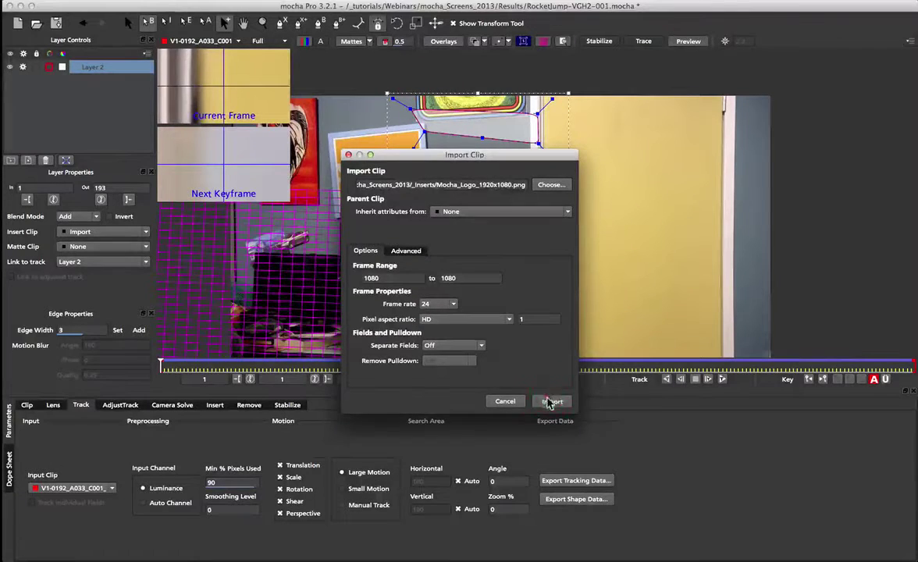
left_click(551, 401)
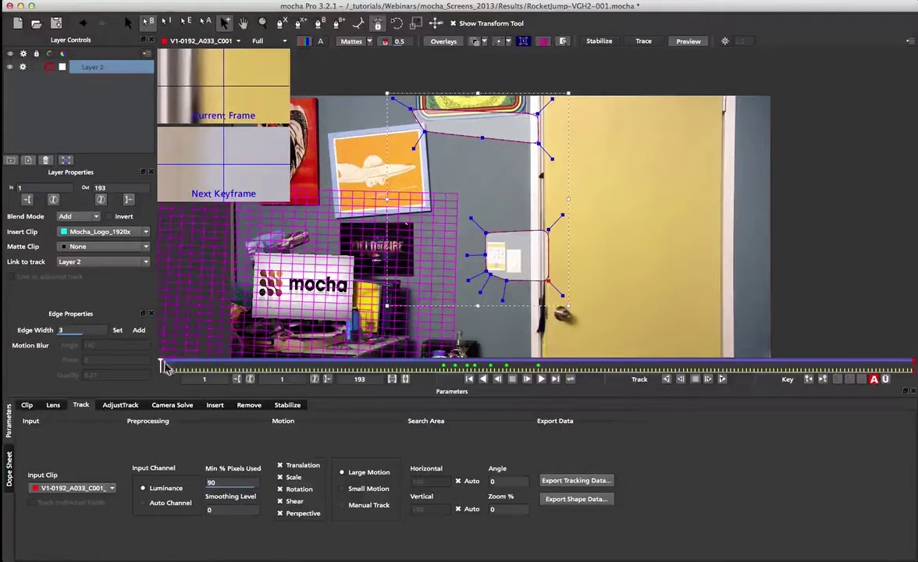
Step: Scrub through the shot between frames 1 and 76 to check how the logo insert sticks to the monitor
left_click_drag(185, 367, 453, 361)
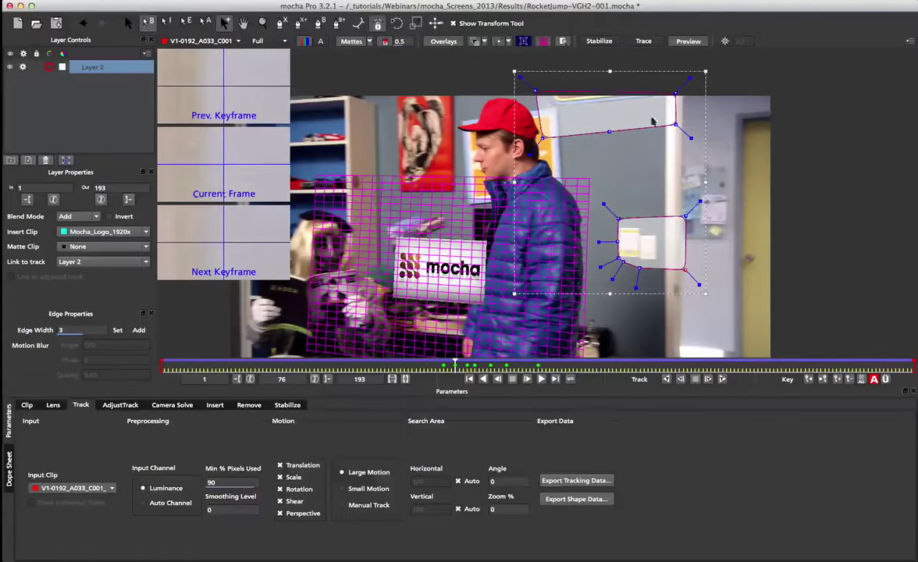
left_click_drag(452, 363, 380, 364)
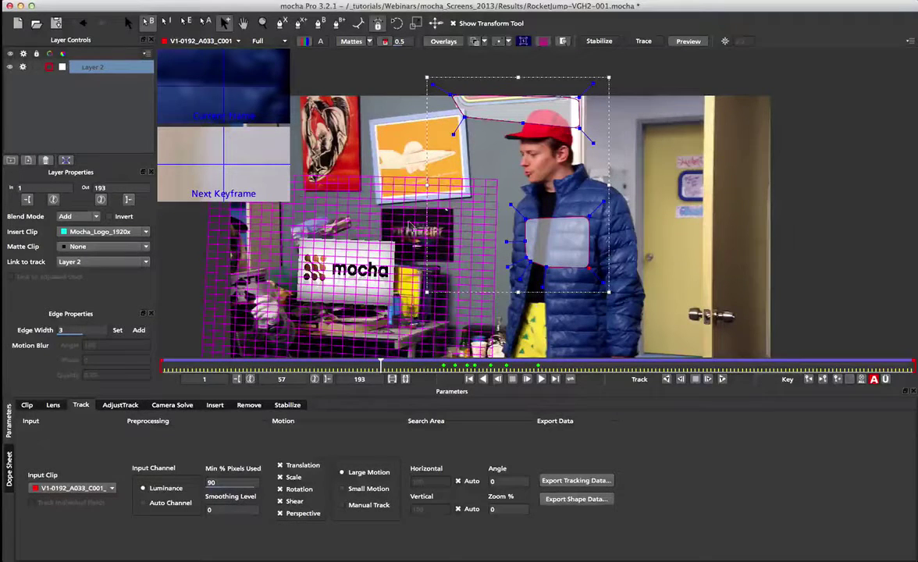
Step: Open the recent project blue_screen_out_of_frame_start.mocha in place of the RocketJump project
left_click(100, 3)
mouse_move(94, 27)
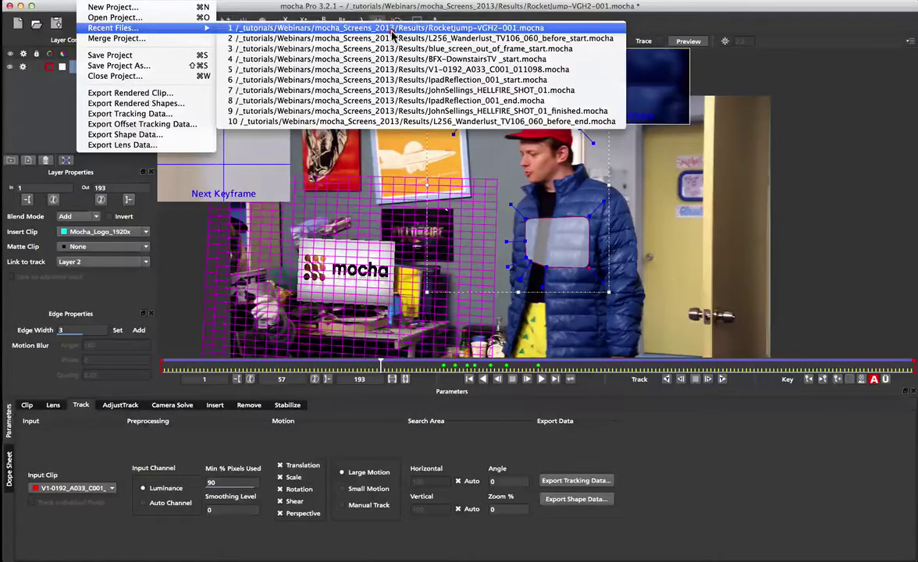
left_click(406, 48)
left_click(474, 68)
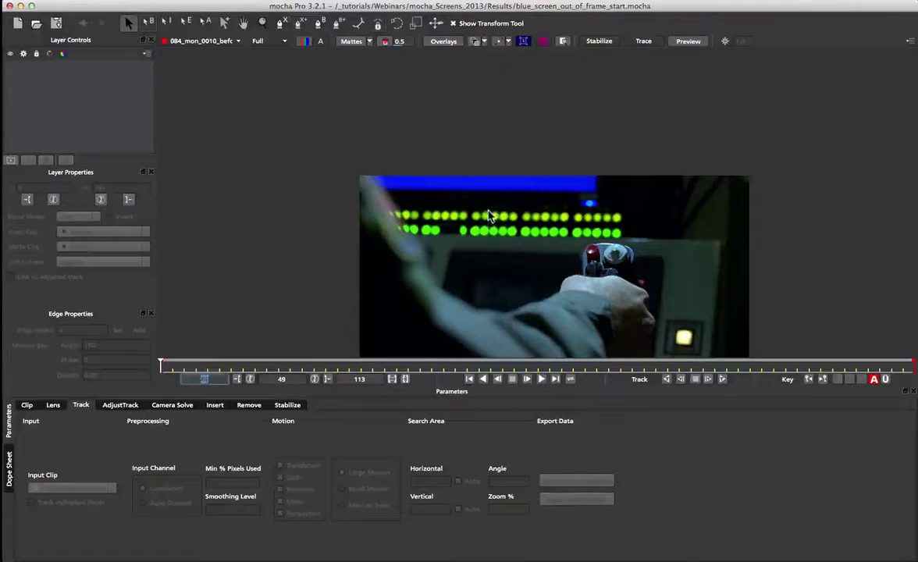
Step: Fit the blue-screen clip in the viewer and review the shot along the timeline, ending at frame 49
key("shift+8")
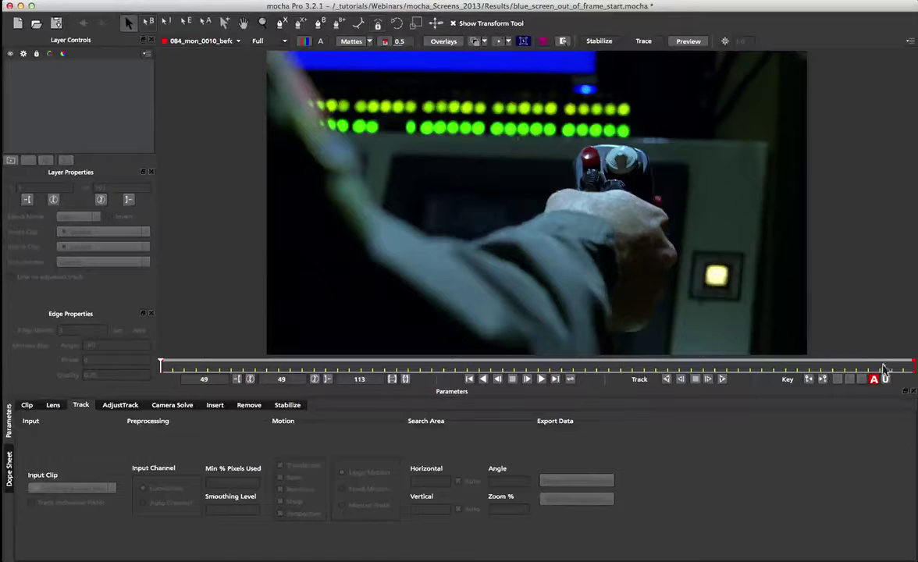
left_click_drag(163, 365, 113, 344)
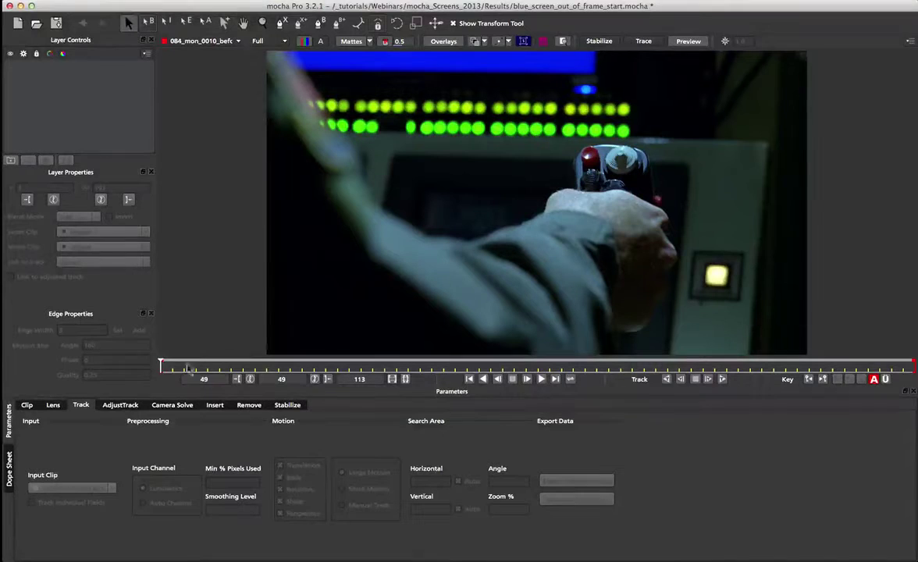
Step: Go to the shot's last frame, 113, and raise the viewer brightness to 3.0
left_click_drag(159, 365, 915, 366)
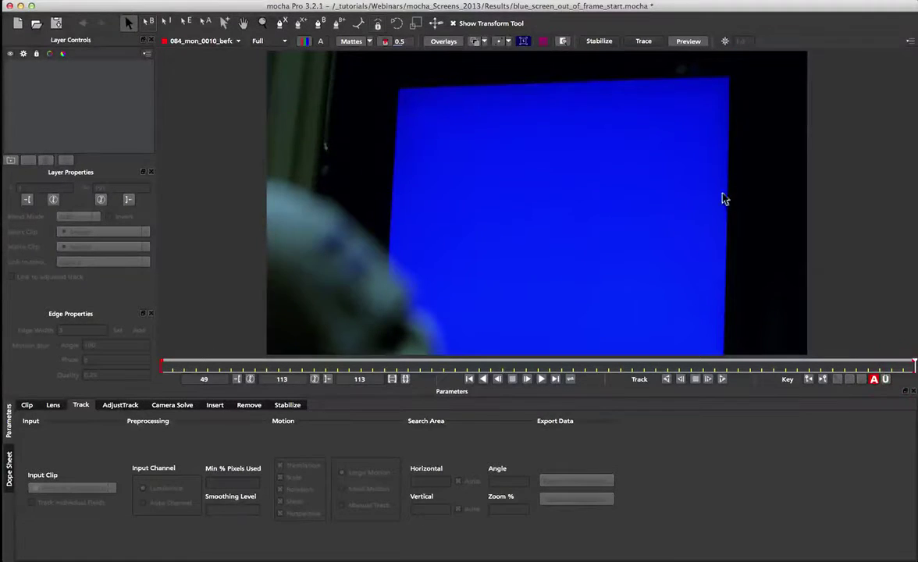
mouse_move(741, 32)
left_mouse_down()
mouse_move(759, 54)
mouse_move(722, 26)
mouse_move(743, 24)
left_mouse_up()
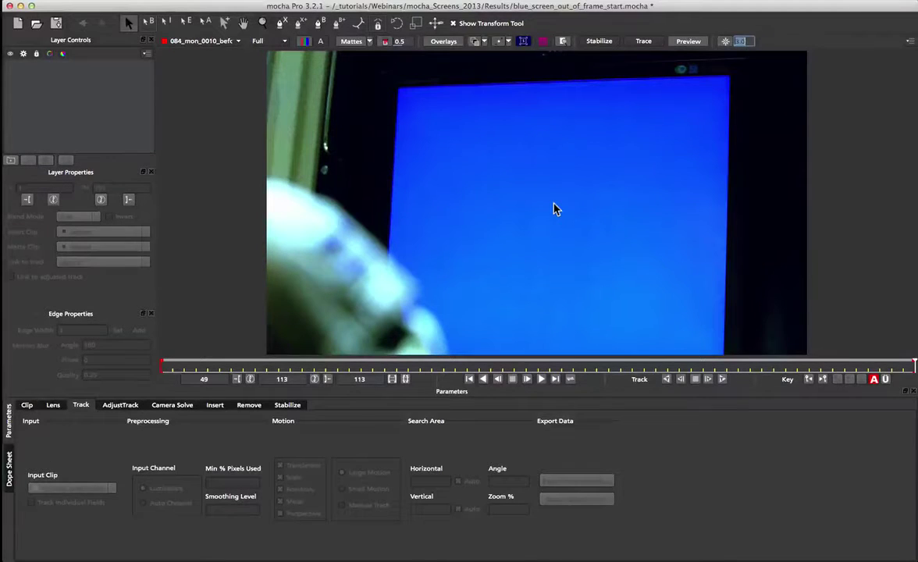
Step: Draw a U-shaped X-spline over the monitor's upper bezel and both side edges, extending past the frame and leaving out the screen's center
left_click(279, 24)
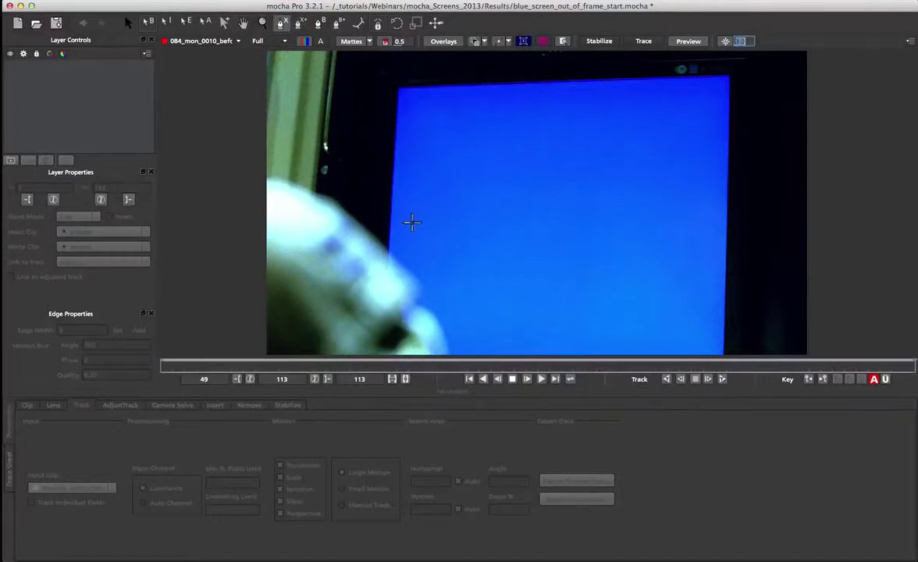
left_click(412, 223)
left_click(350, 210)
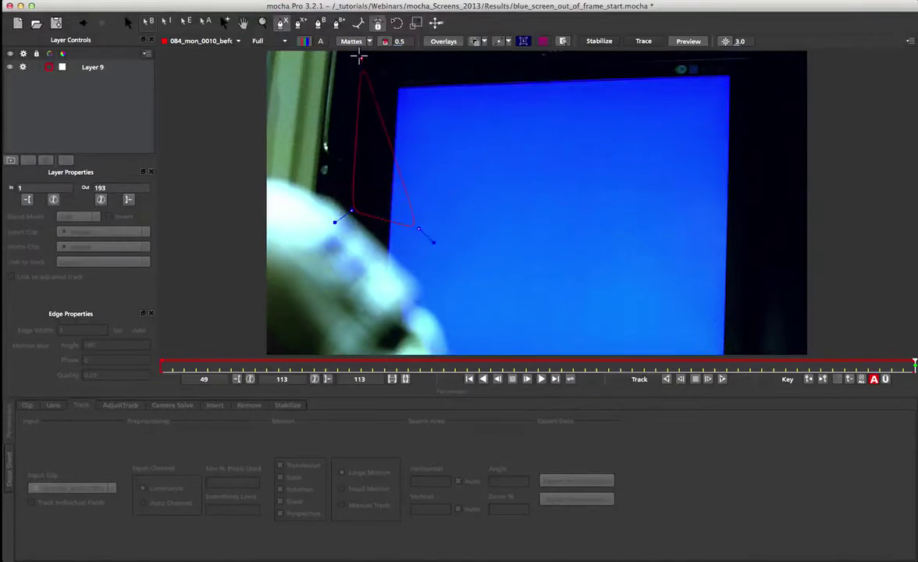
key("x")
left_click_drag(400, 86, 400, 138)
left_click(358, 74)
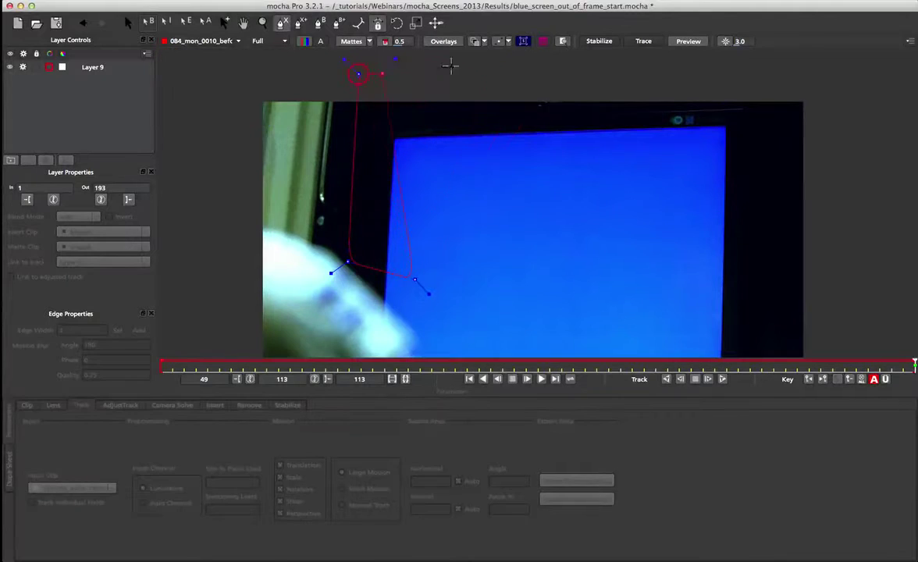
left_click(828, 68)
left_click(816, 280)
left_click(703, 274)
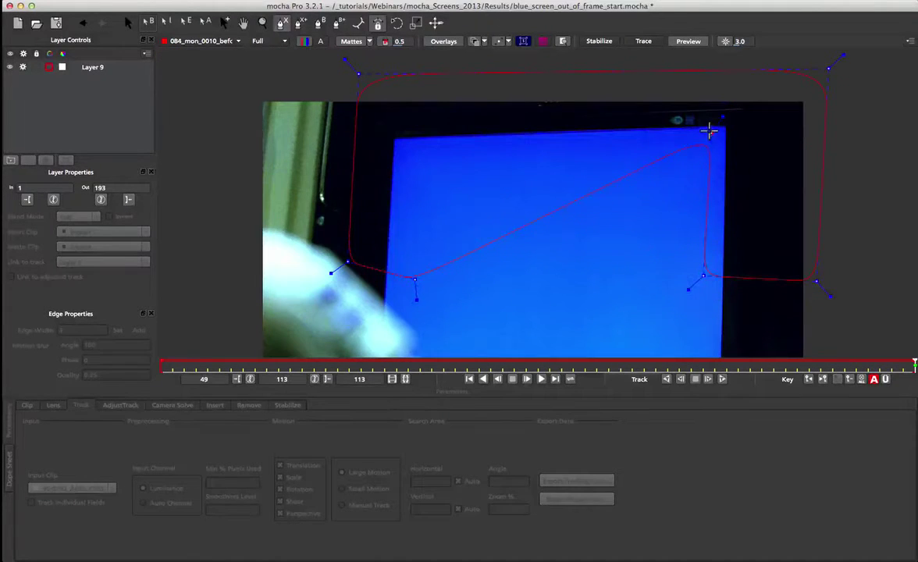
left_click(400, 146)
right_click(399, 146)
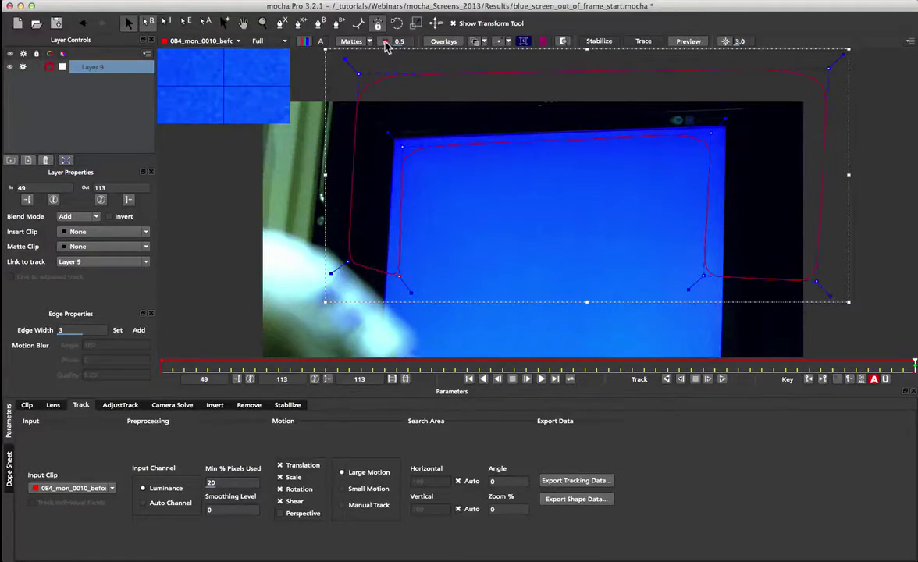
Step: Show the layer's matte cutout and adjust the shape's inner lower-right and outer upper-left points
left_click(355, 43)
left_click(361, 45)
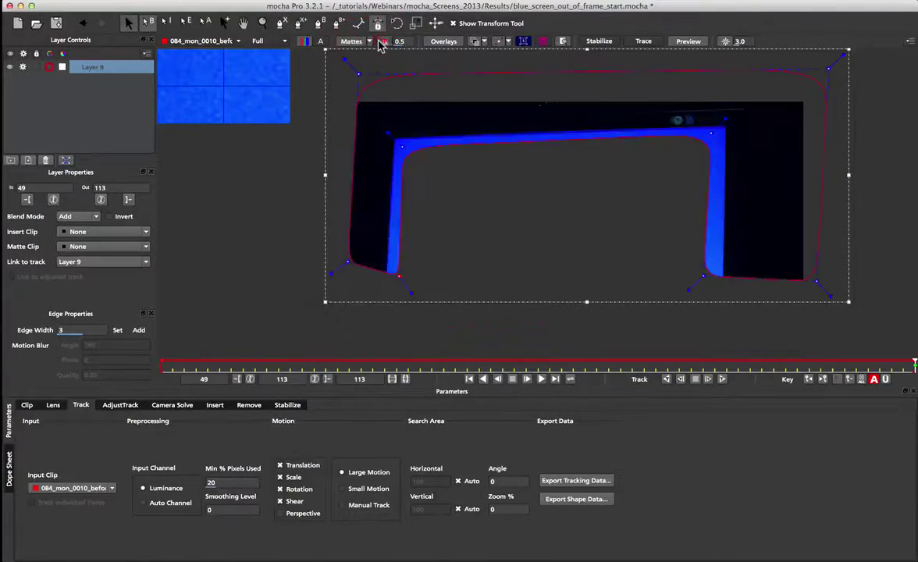
left_click(704, 274)
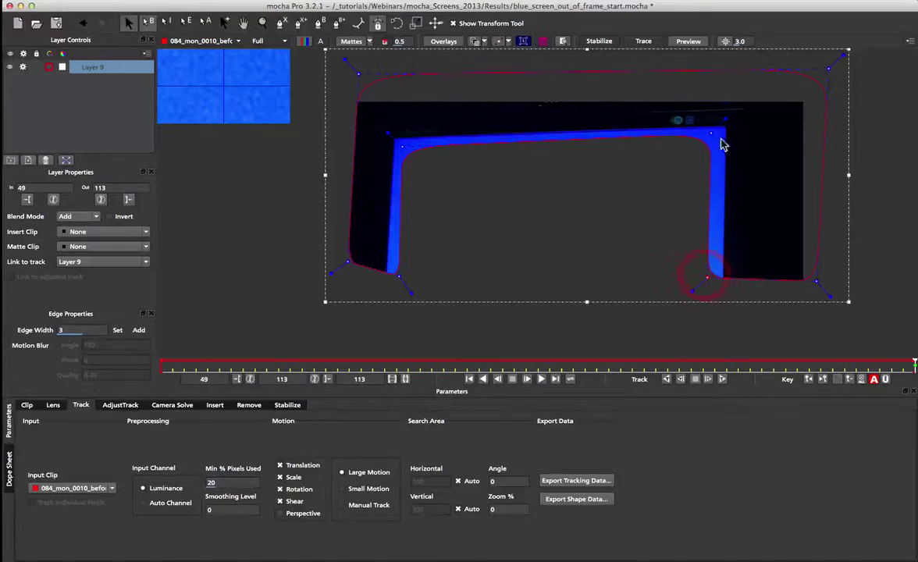
mouse_move(358, 74)
left_mouse_down()
mouse_move(346, 74)
mouse_move(354, 73)
left_mouse_up()
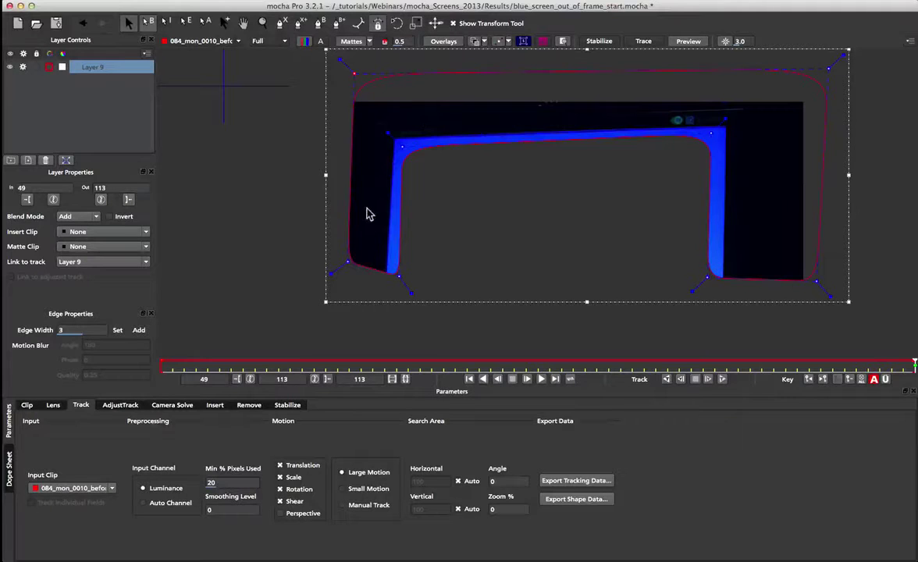
Step: Set Min % Pixels Used to 90 and include Perspective in the tracked motion
double_click(231, 483)
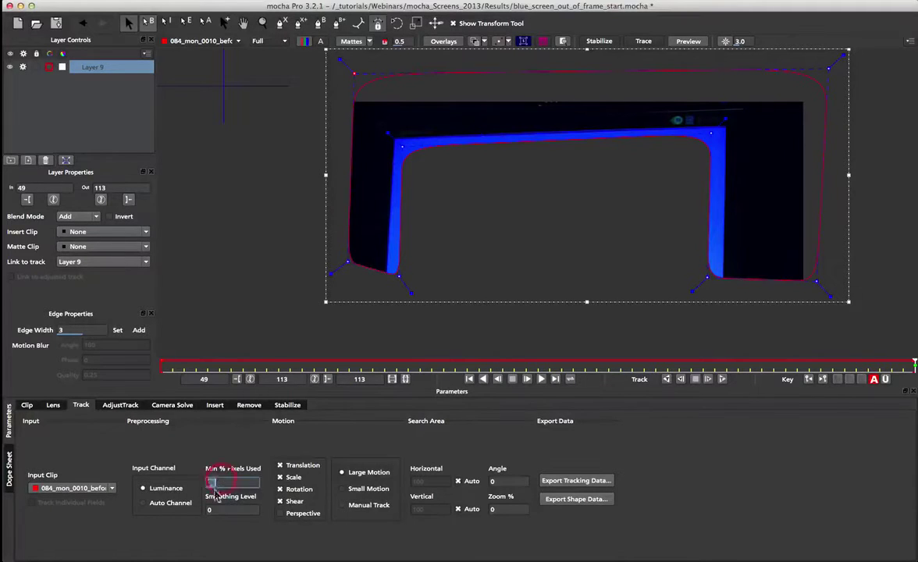
type("90")
key("Return")
left_click(301, 506)
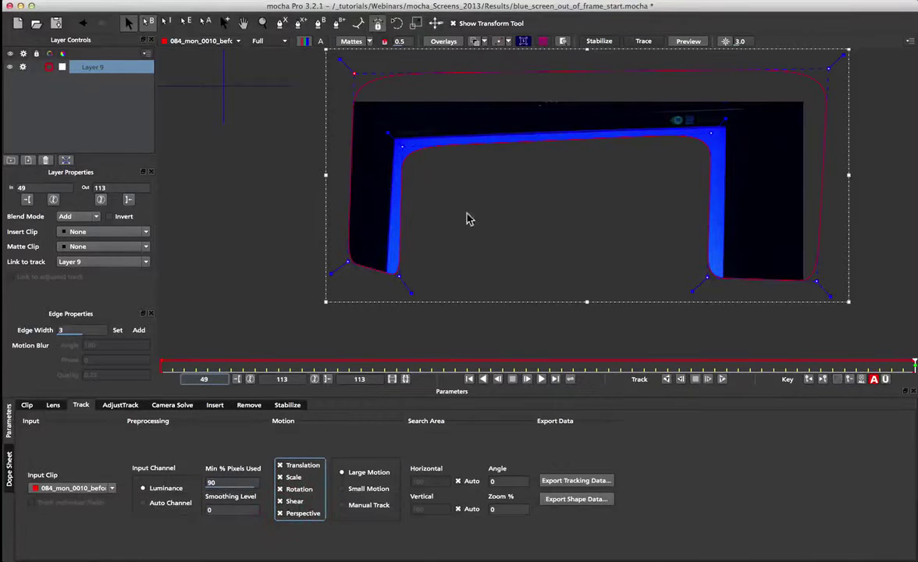
Step: Hide the matte cutout, show the planar grid, and fit the surface's corners and lower edge to the blue screen at frame 113
left_click(385, 41)
left_click(350, 41)
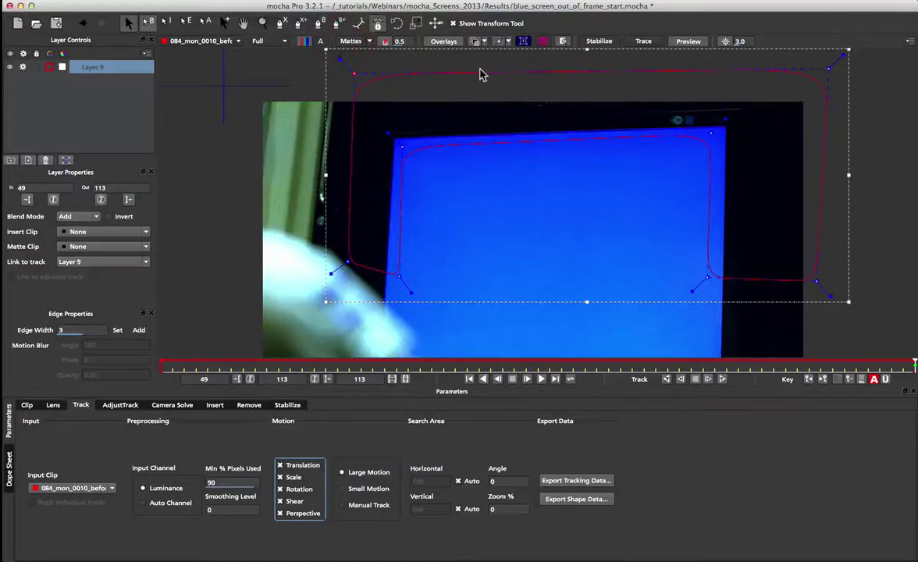
left_click(542, 41)
left_click_drag(405, 190, 724, 209)
left_click_drag(361, 141, 395, 135)
left_click_drag(724, 127, 723, 122)
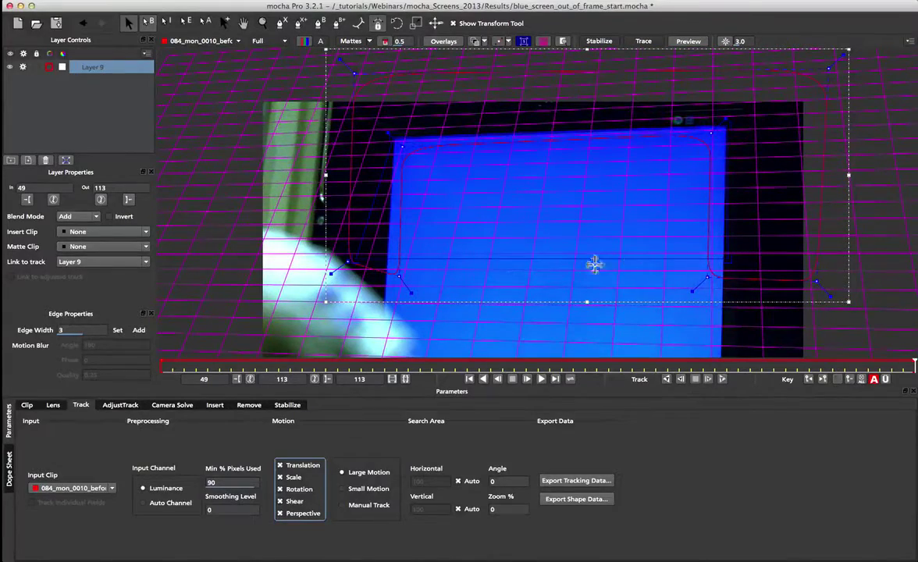
left_click_drag(356, 257, 387, 262)
left_click_drag(721, 258, 719, 256)
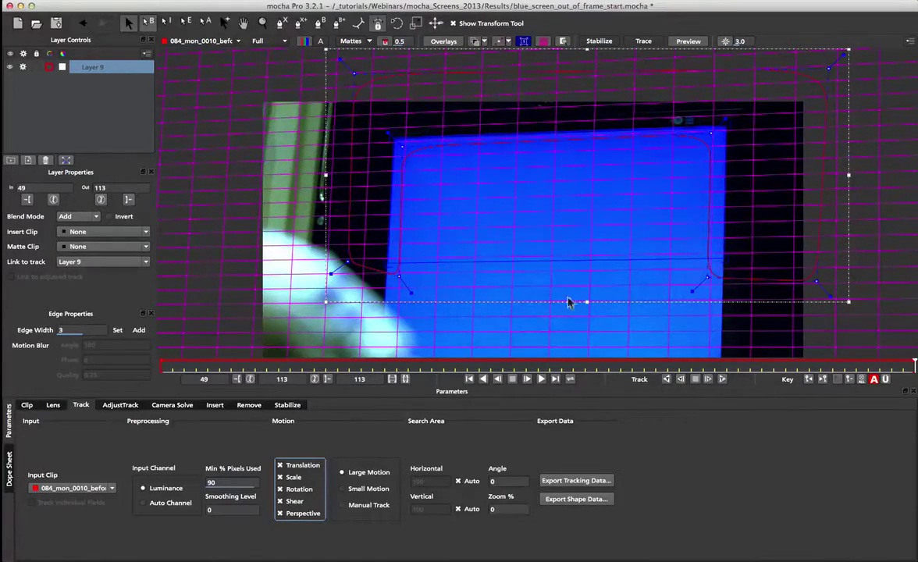
left_click_drag(598, 258, 596, 266)
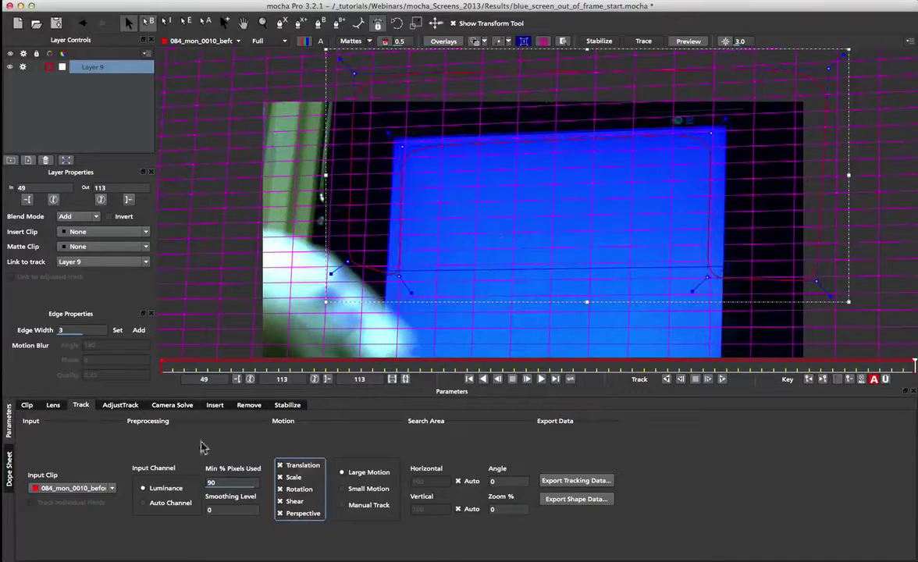
Step: Rename Layer 9 to "screen track"
double_click(89, 69)
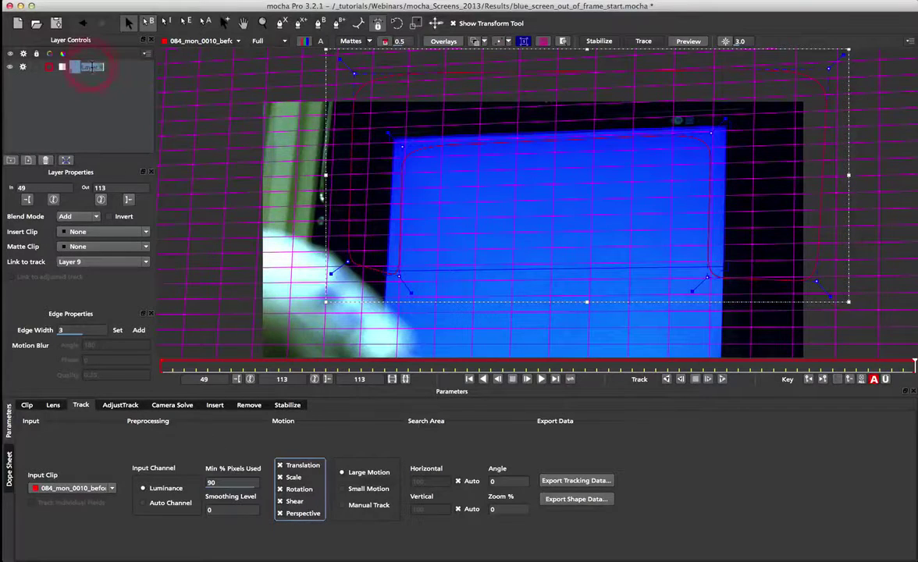
type("screen track")
key("Return")
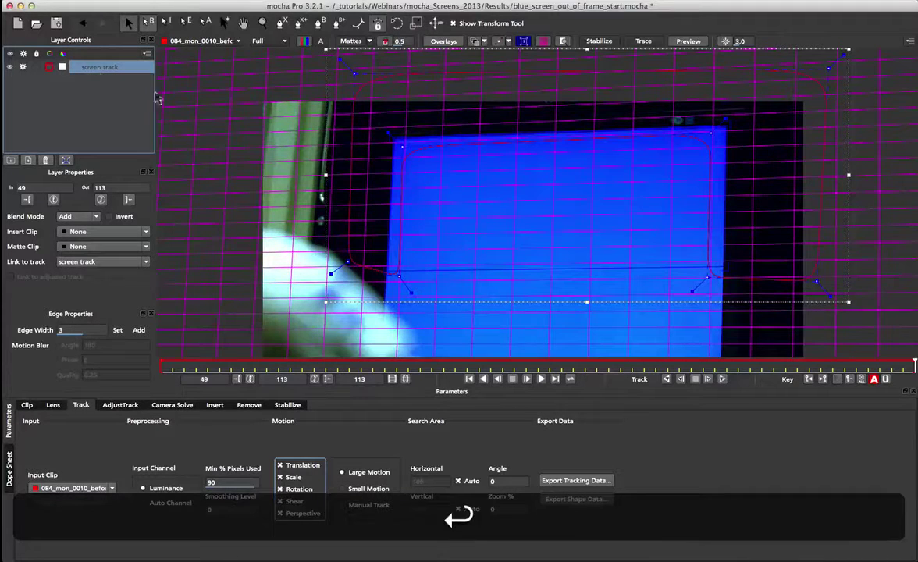
Step: Track the screen track layer backwards from frame 113, checking its matte cutout along the way, and stop at frame 63
left_click(667, 380)
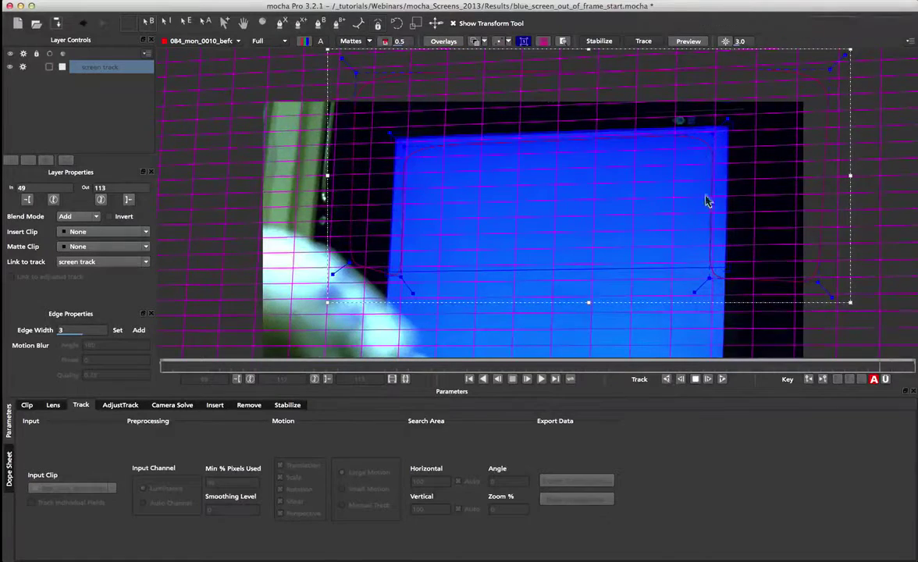
left_click(381, 42)
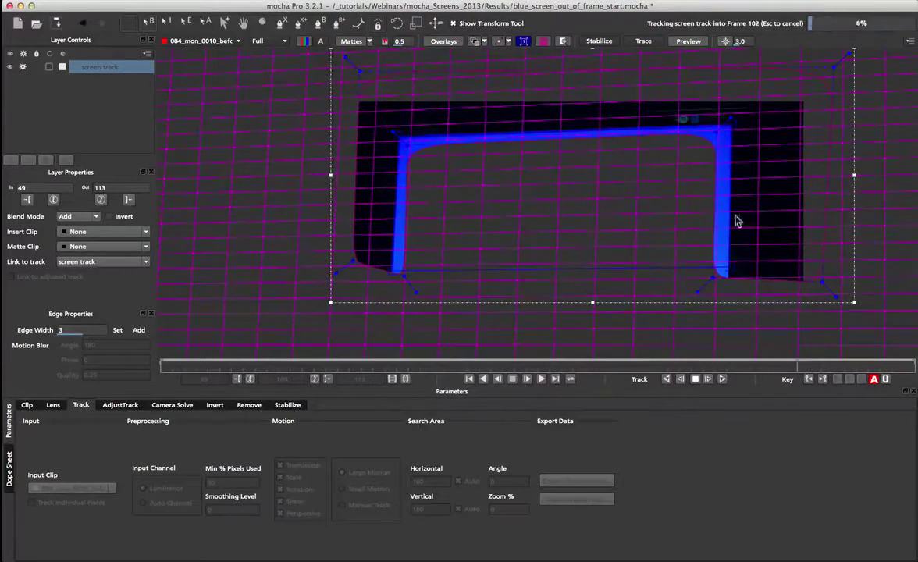
key("Escape")
key("shift+z")
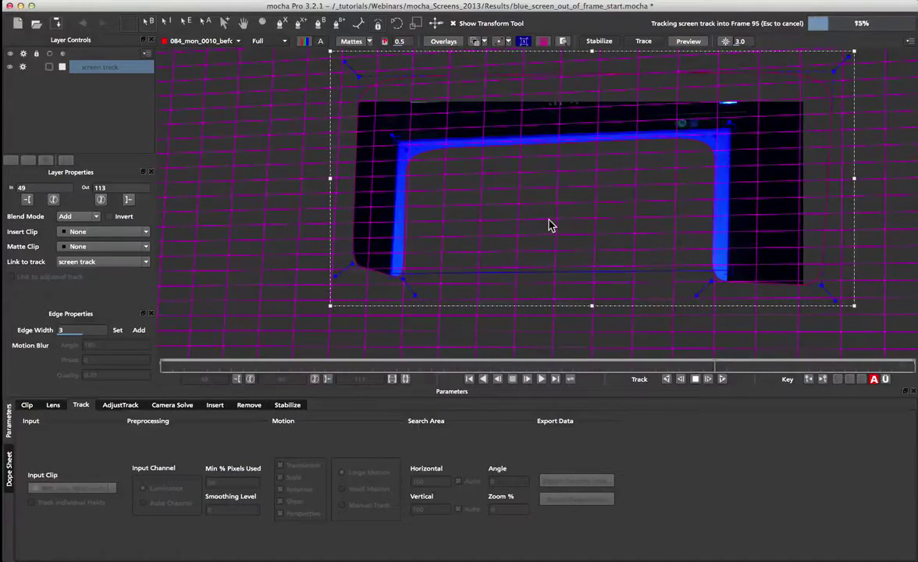
key("Escape")
key("shift+z")
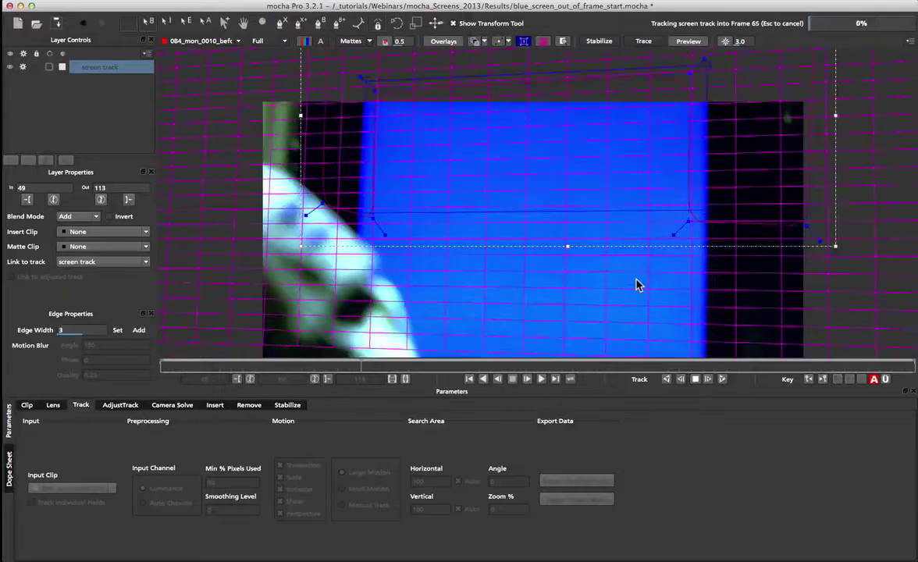
key("space")
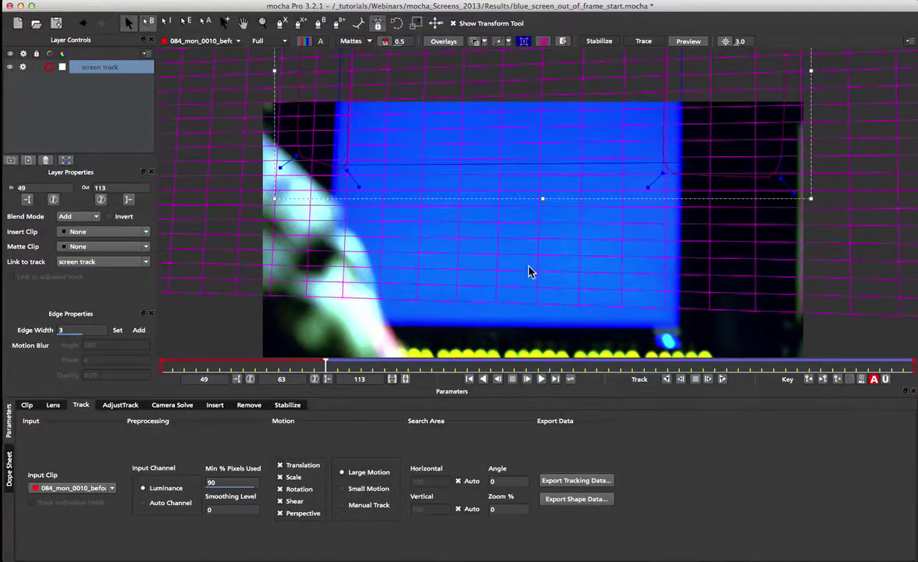
key("z")
left_click_drag(532, 221, 547, 207)
key("x")
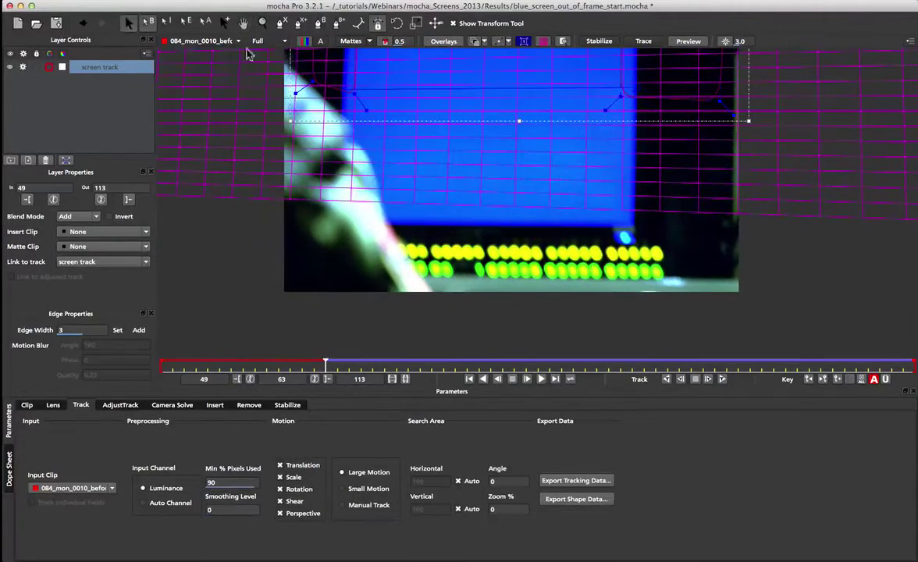
key("space")
left_click(396, 206)
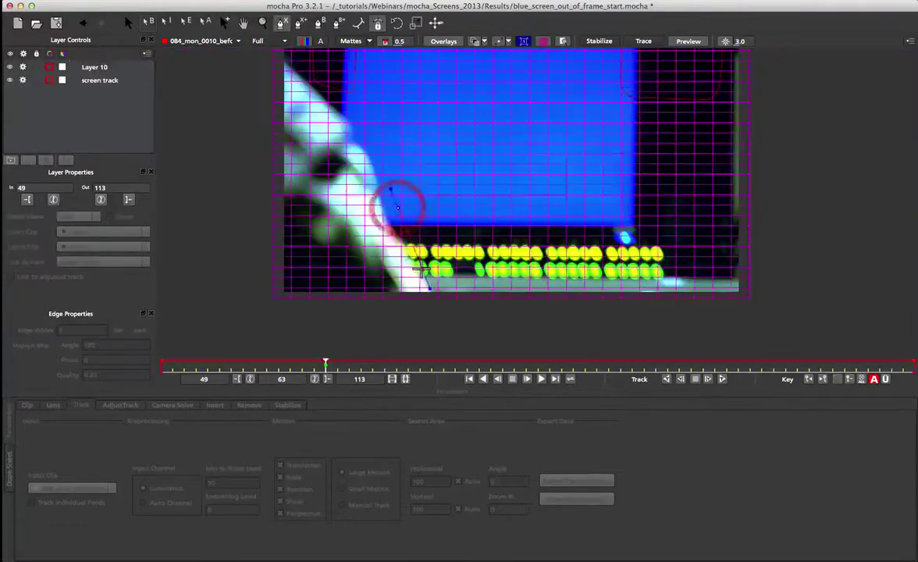
left_click(433, 283)
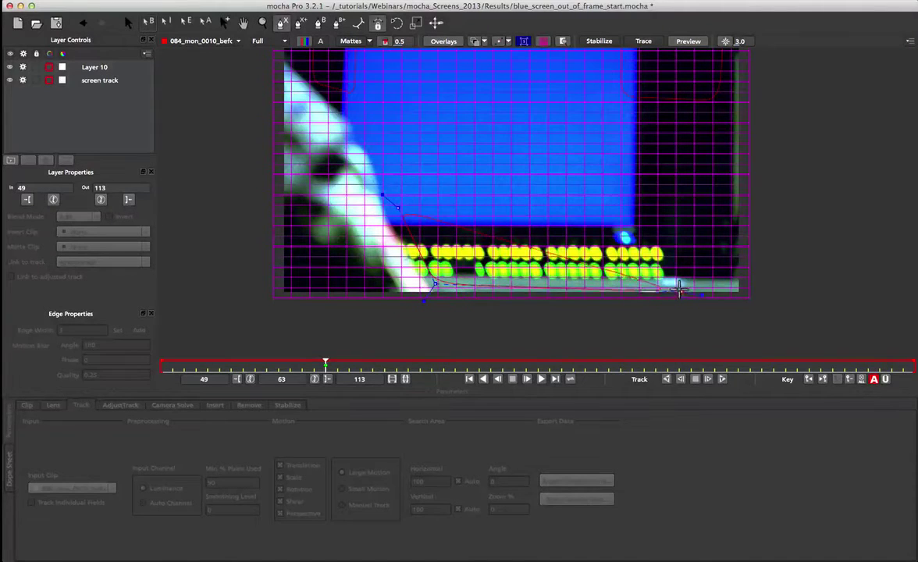
left_click(655, 285)
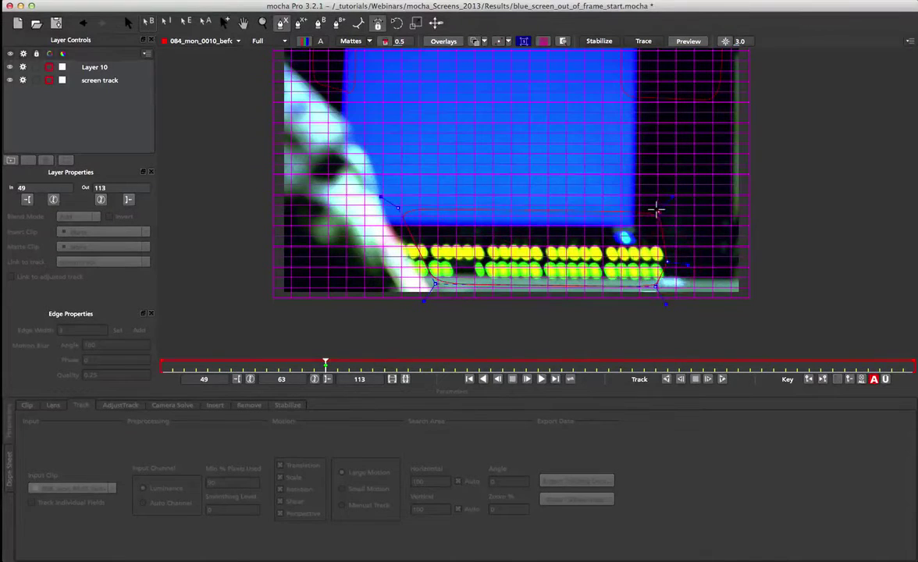
right_click(655, 209)
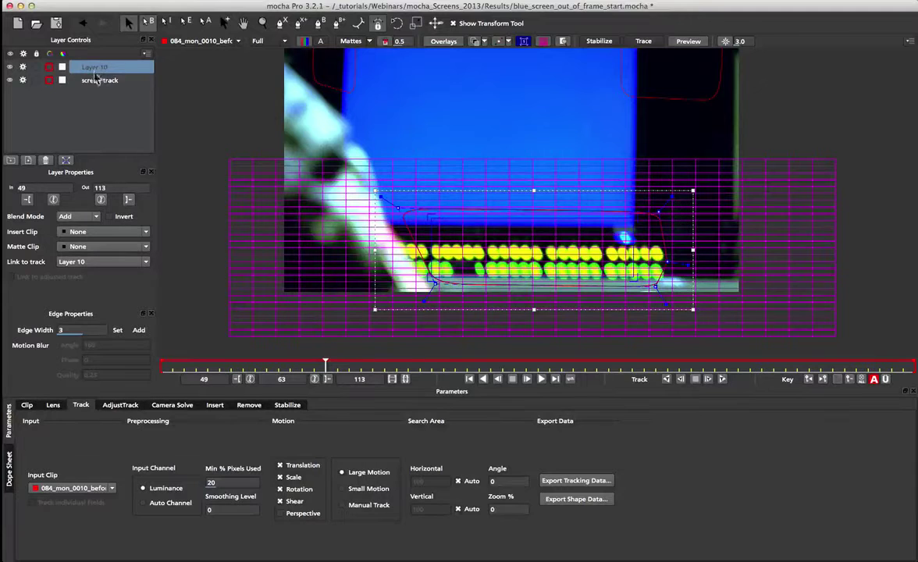
left_click(46, 160)
Step: Add an X-spline around the monitor's lower edge and indicator lights to the screen track layer and track backwards to frame 49
left_click(78, 68)
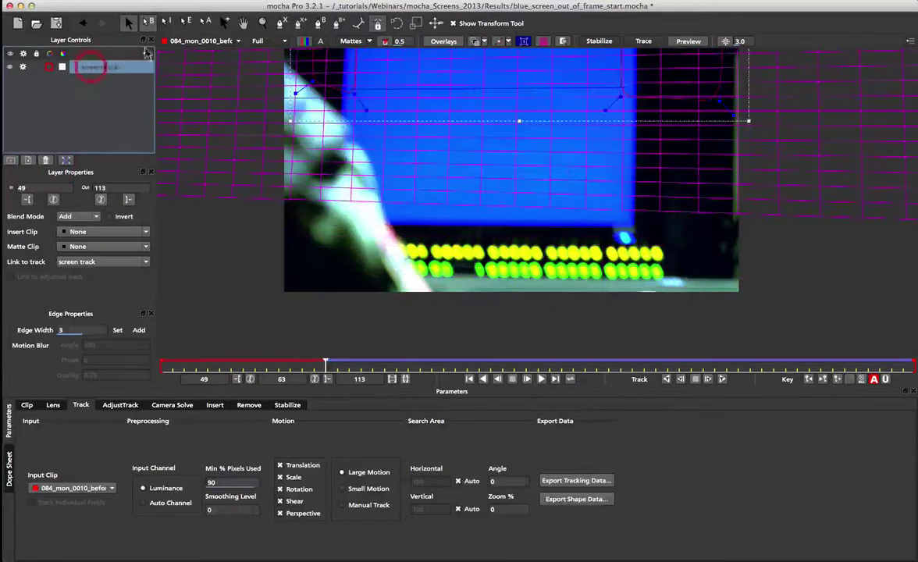
left_click(396, 210)
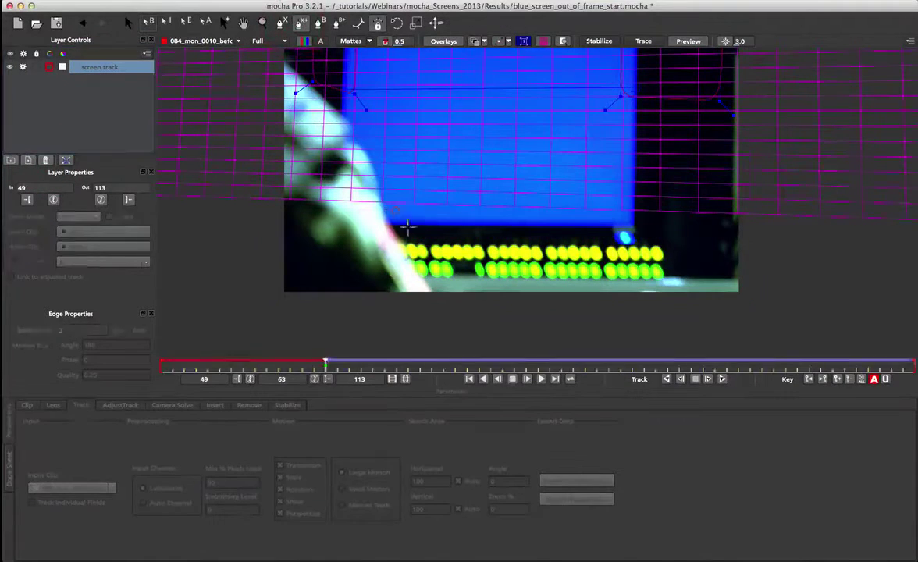
left_click(430, 274)
left_click(688, 290)
left_click(665, 210)
right_click(666, 209)
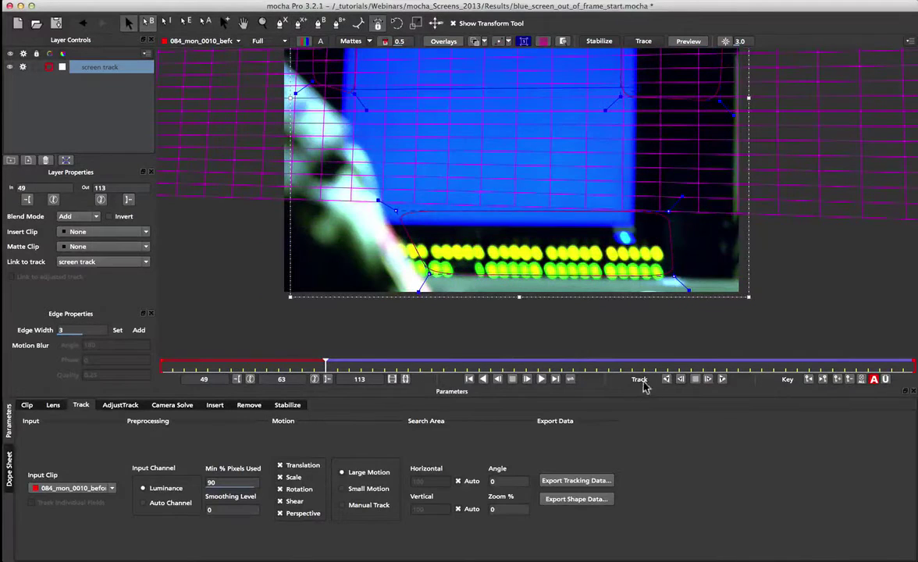
left_click(666, 380)
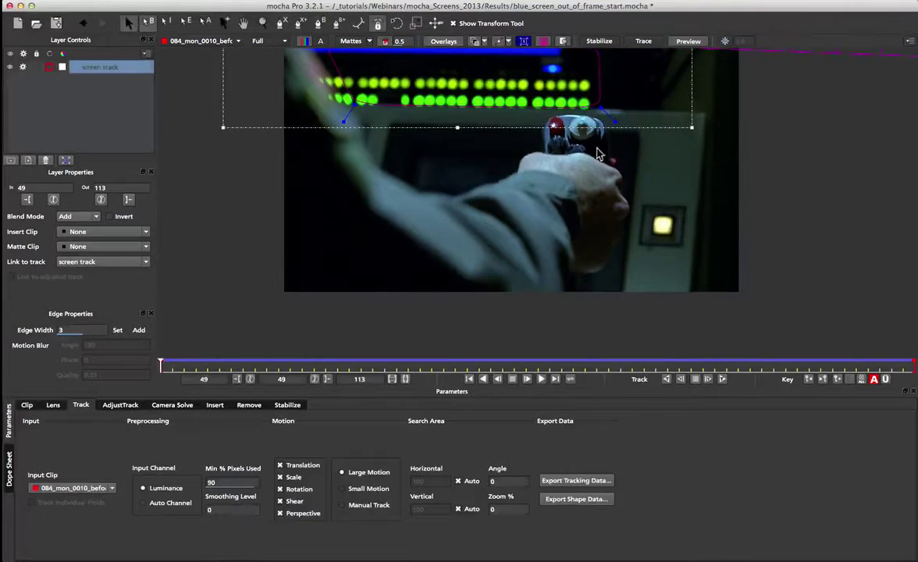
Step: Align the surface's bottom edge and lower corners with the bottom of the blue screen, working at frames 57 and 59
left_click_drag(594, 150, 604, 313)
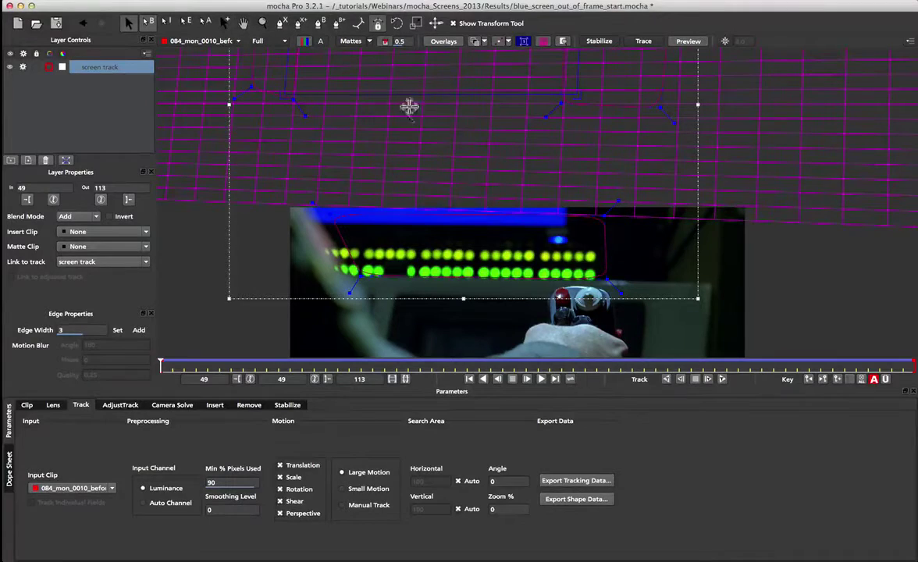
left_click_drag(159, 367, 254, 379)
left_click_drag(440, 162, 423, 292)
left_click_drag(594, 307, 587, 303)
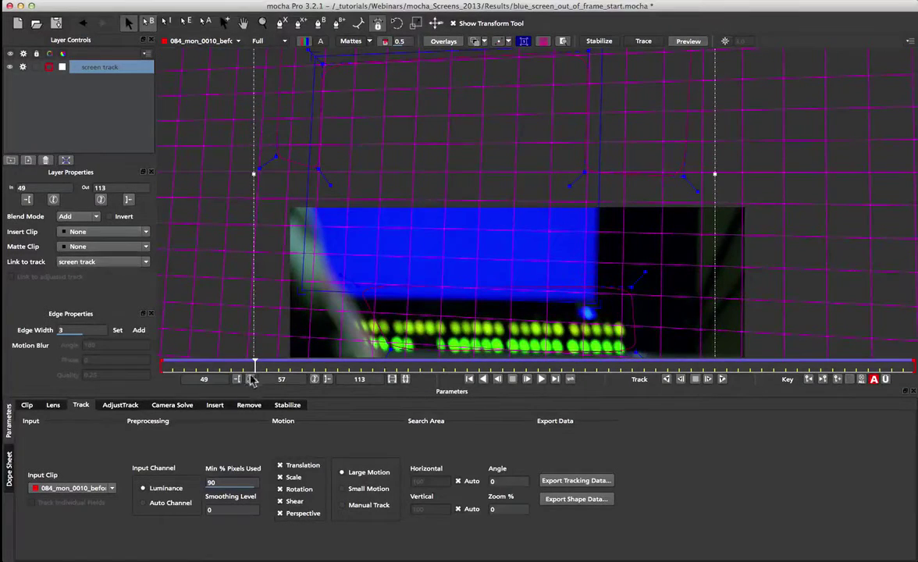
left_click_drag(254, 365, 279, 365)
left_click_drag(320, 315, 309, 323)
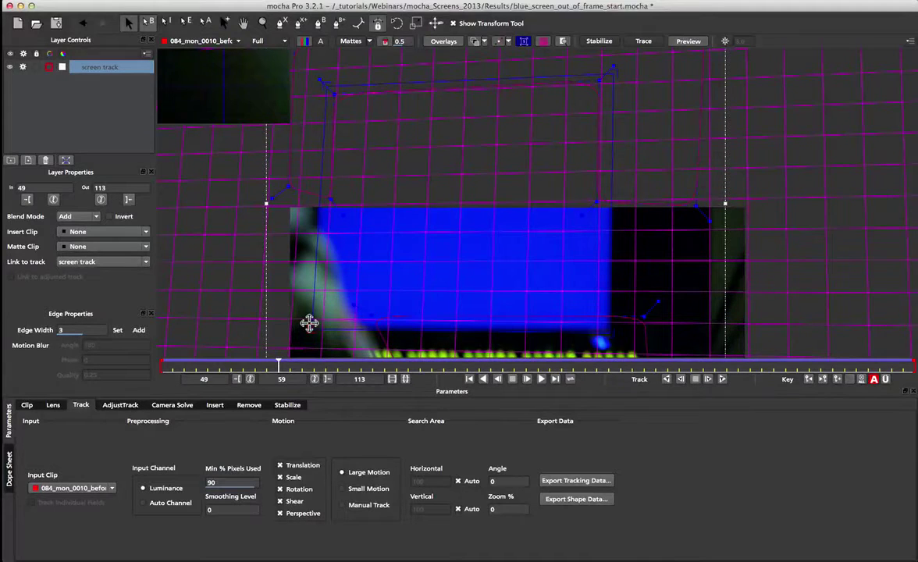
Step: Nudge the surface's lower-left corner into place at frame 59 and scrub through the clip to frame 62
left_click_drag(309, 323, 308, 322)
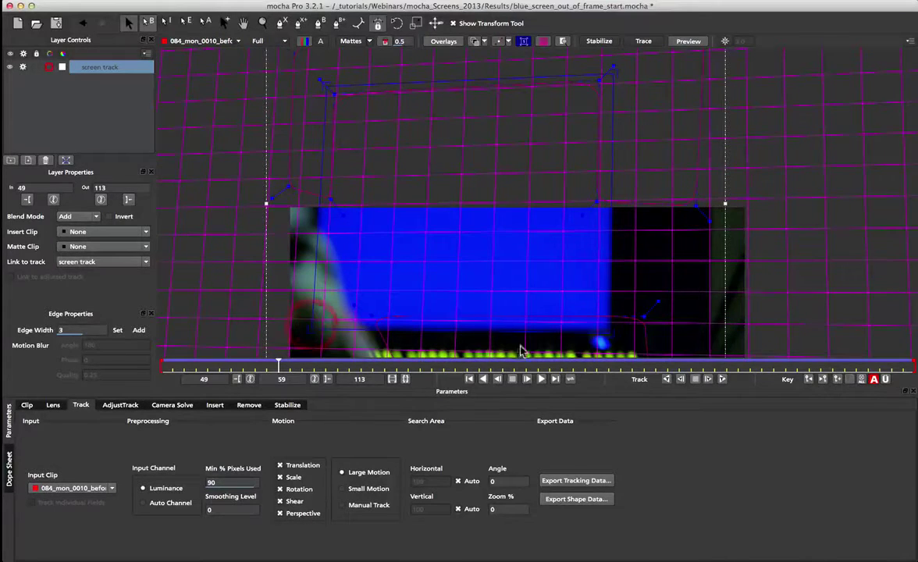
left_click_drag(277, 366, 570, 381)
left_click_drag(284, 371, 314, 379)
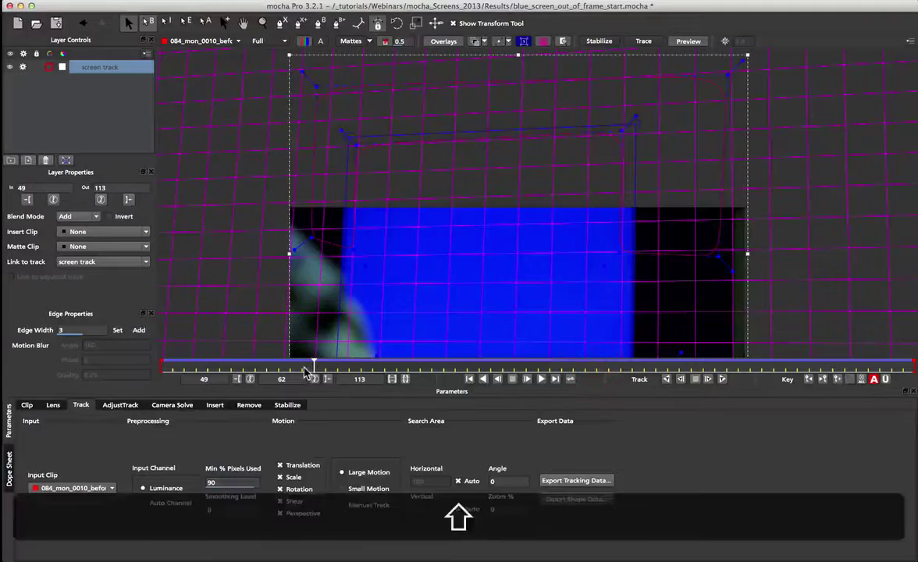
Step: Examine at frame 62 how the surface and grid fit the blue screen and its lower edge
key("shift+8")
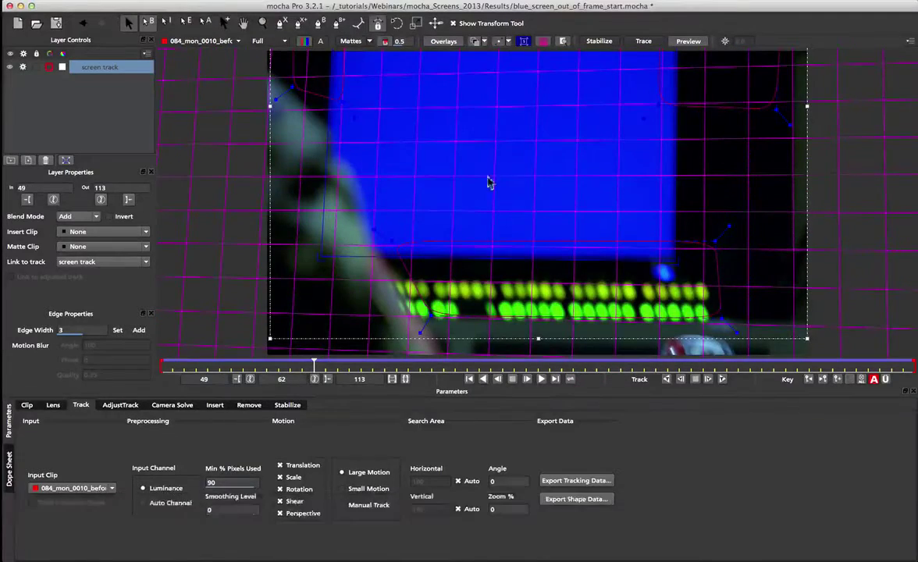
key("z")
left_click_drag(446, 175, 450, 199)
key("x")
left_click_drag(477, 139, 455, 178)
key("z")
key("x")
mouse_move(440, 210)
left_mouse_down()
mouse_move(459, 197)
mouse_move(451, 228)
mouse_move(440, 229)
left_mouse_up()
key("s")
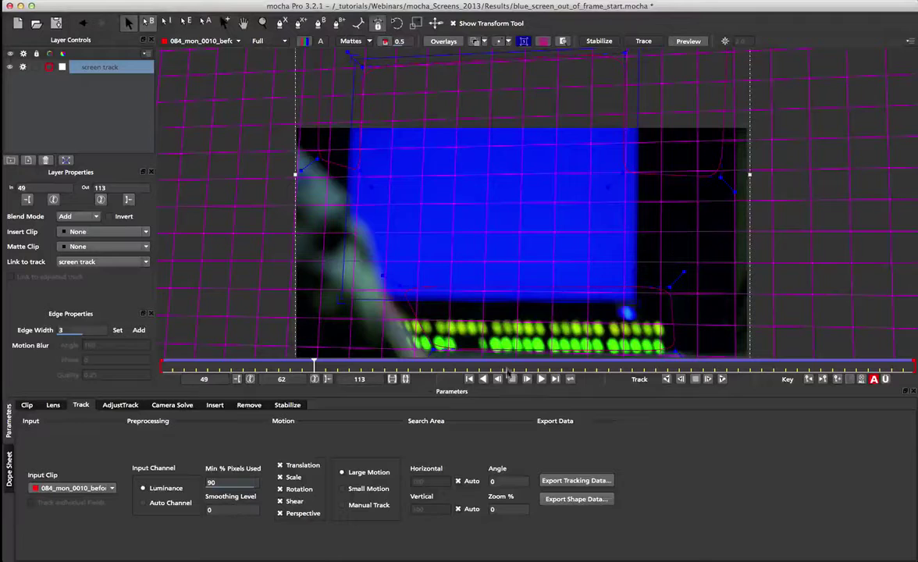
Step: Start a tracking data export for the screen track layer in After Effects Corner Pin [supports motion blur] (*.txt) format
left_click(576, 480)
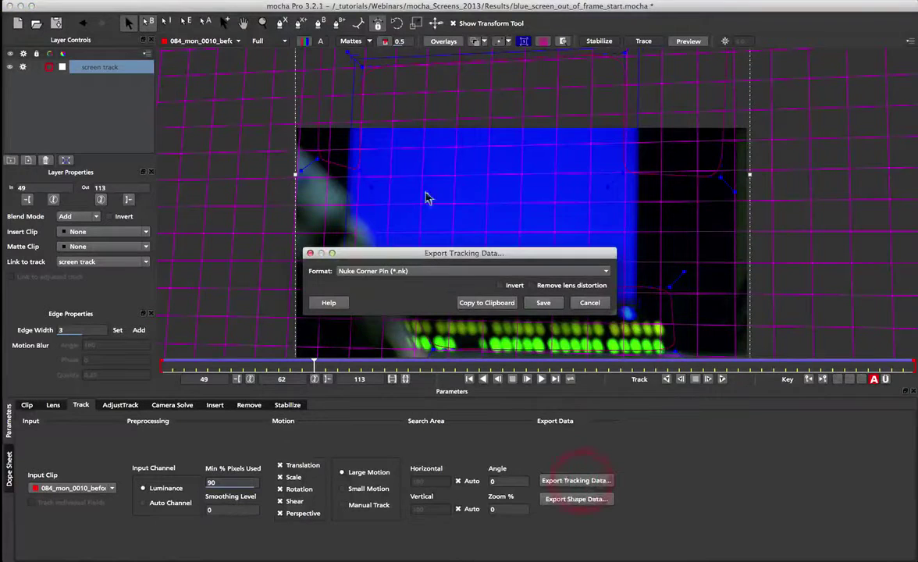
left_click_drag(393, 248, 359, 156)
left_click(412, 175)
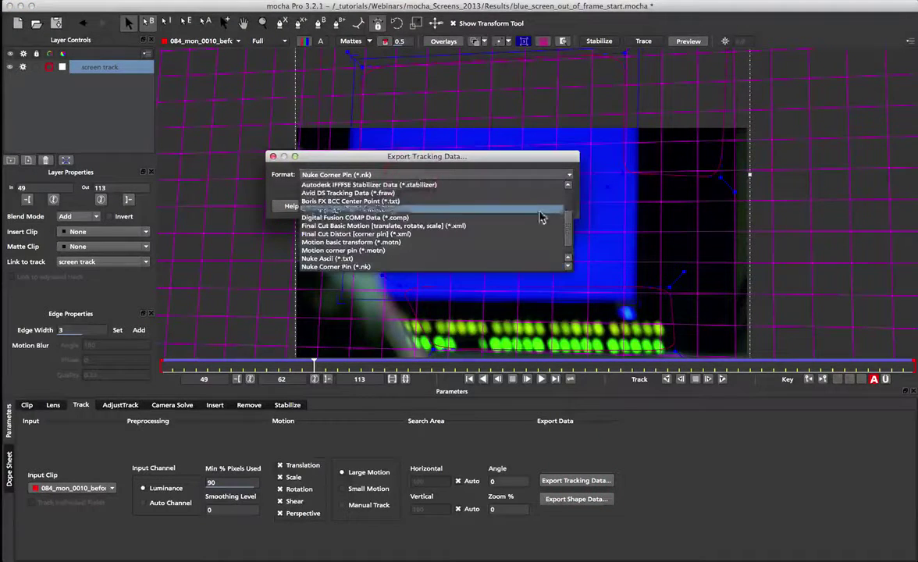
left_click_drag(567, 230, 564, 197)
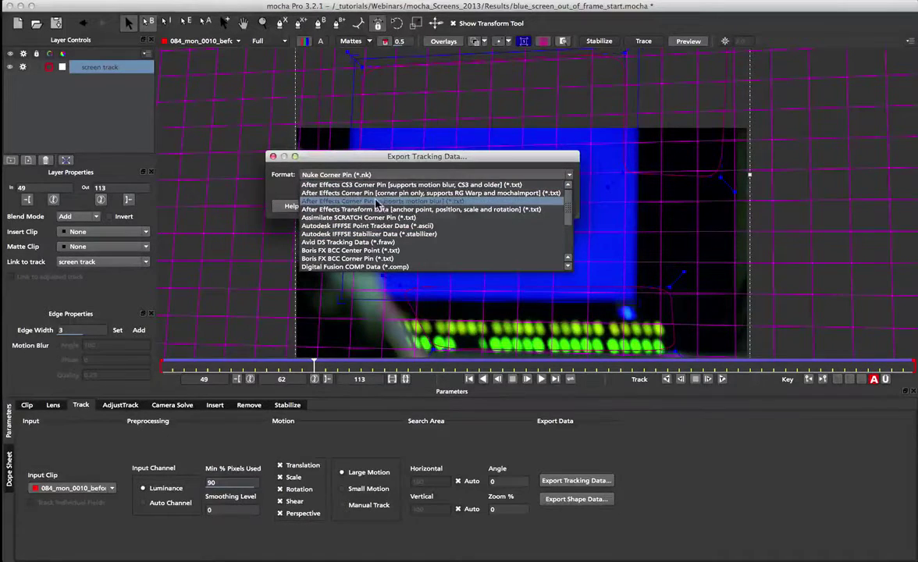
left_click(456, 203)
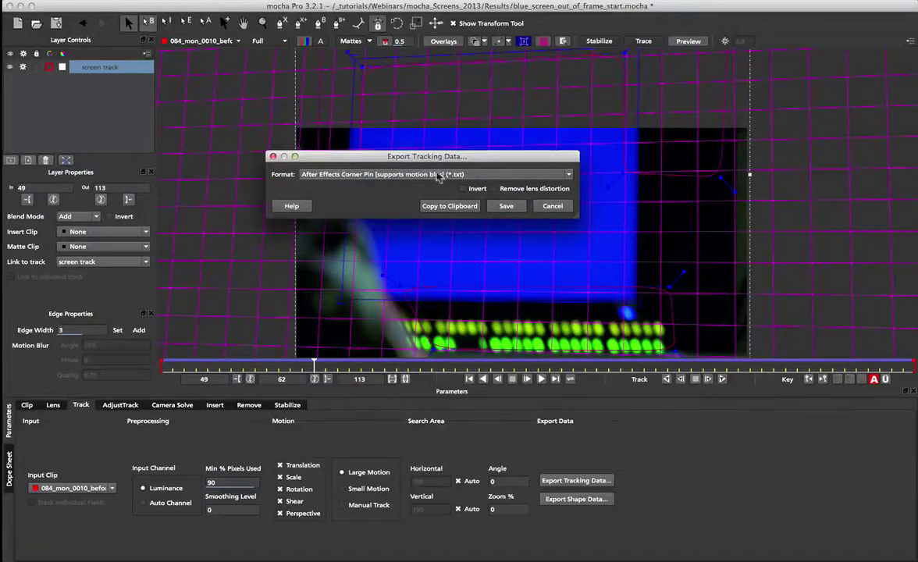
Step: Look through the other export formats, keep After Effects Corner Pin [supports motion blur], and copy the tracking data to the clipboard
left_click(367, 176)
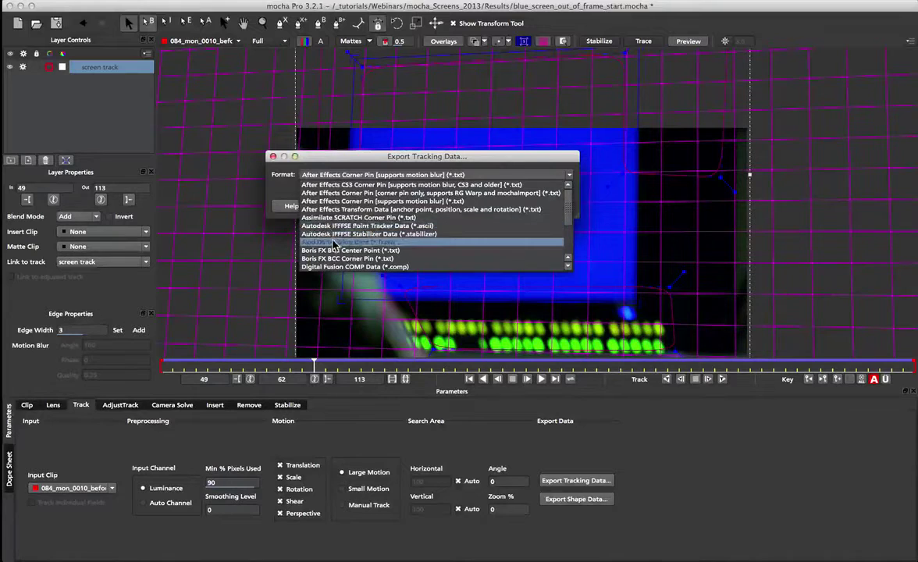
scroll(334, 234, "down", 3)
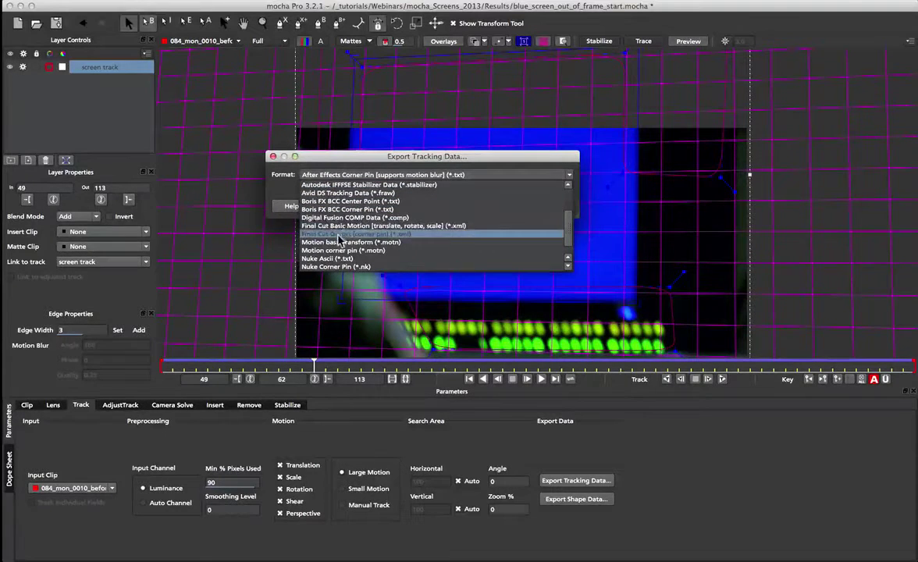
scroll(340, 238, "down", 1)
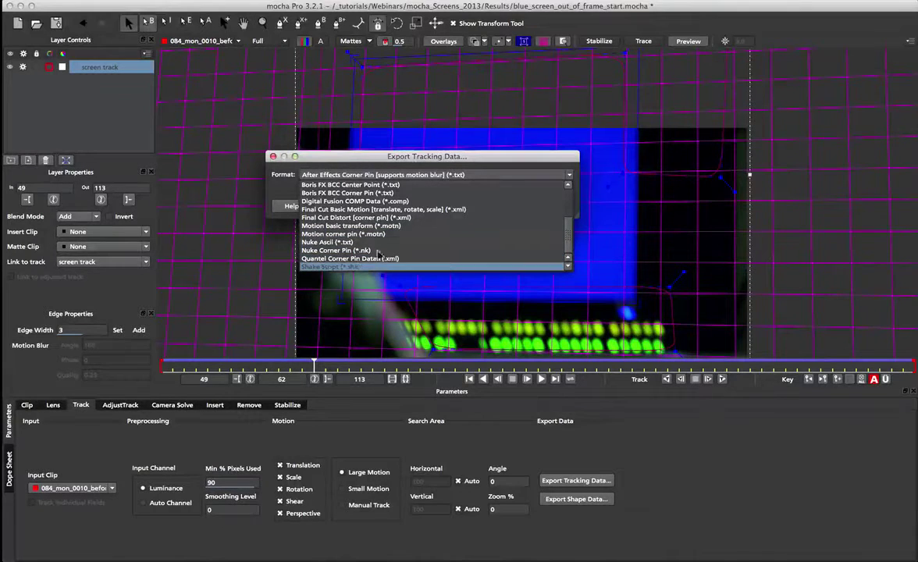
left_click(369, 150)
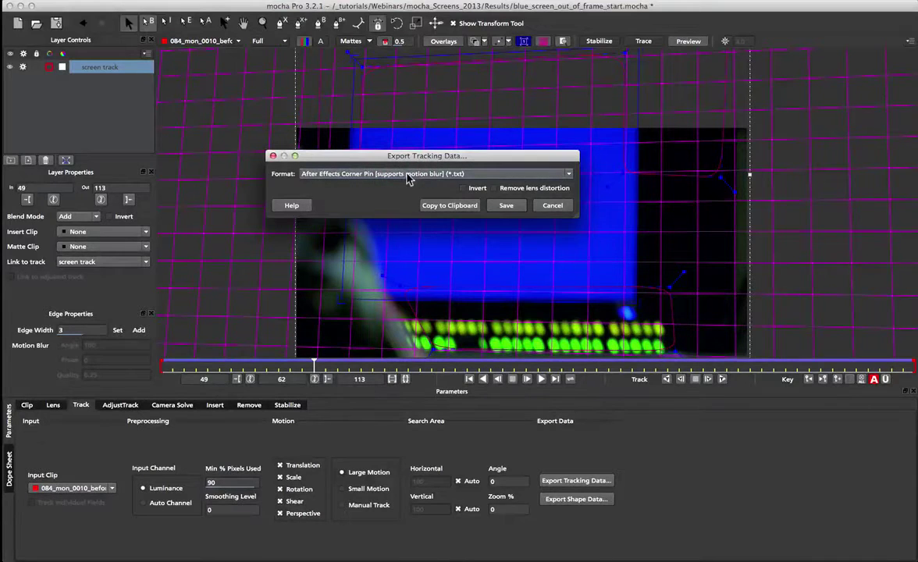
left_click(442, 206)
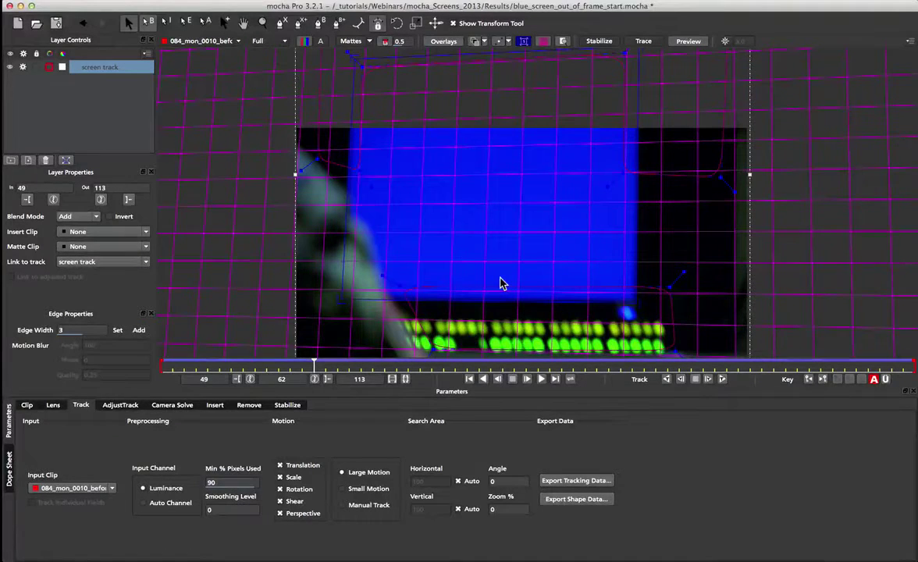
Step: Switch to After Effects and add TargetingScreen_Square.mov to the 084_mon_0010_before composition above the footage layer
key("super+Tab")
left_click_drag(511, 395, 492, 409)
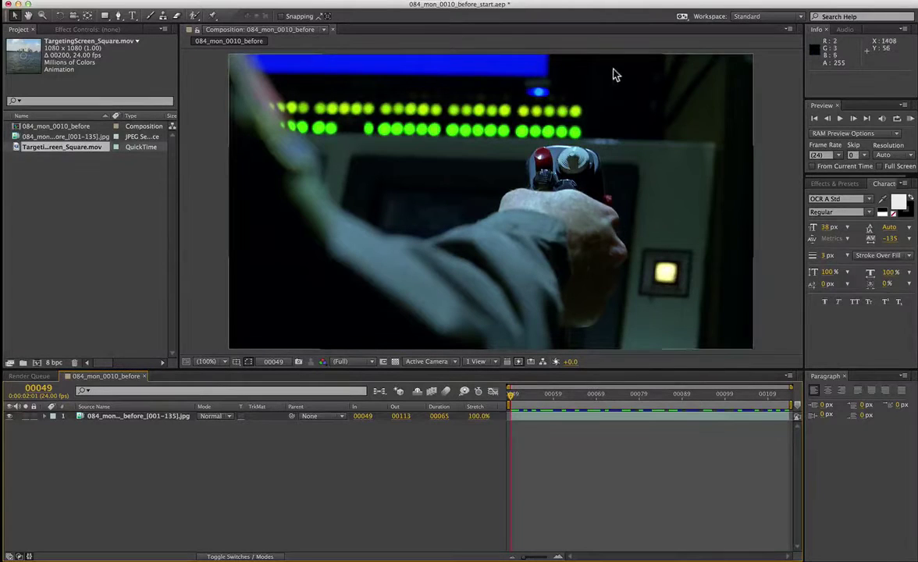
left_click_drag(55, 152, 107, 417)
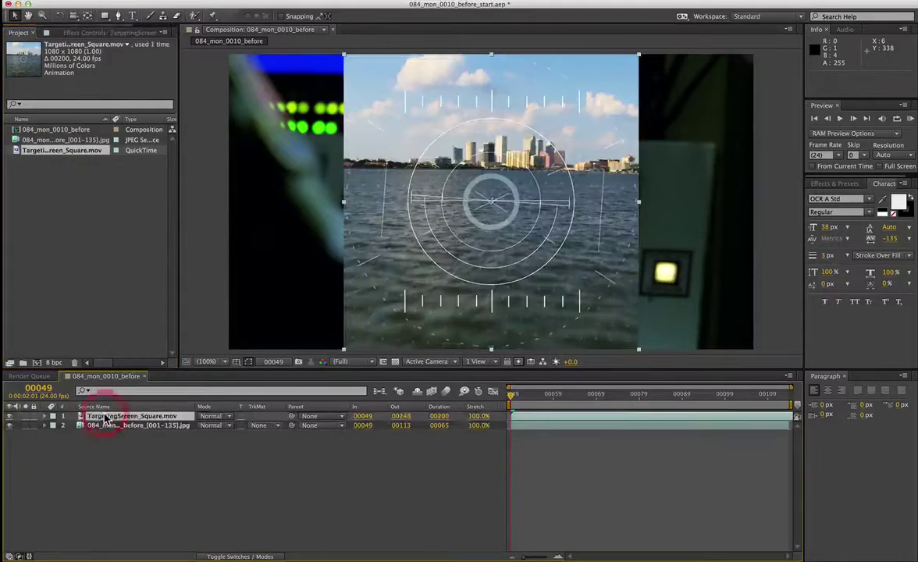
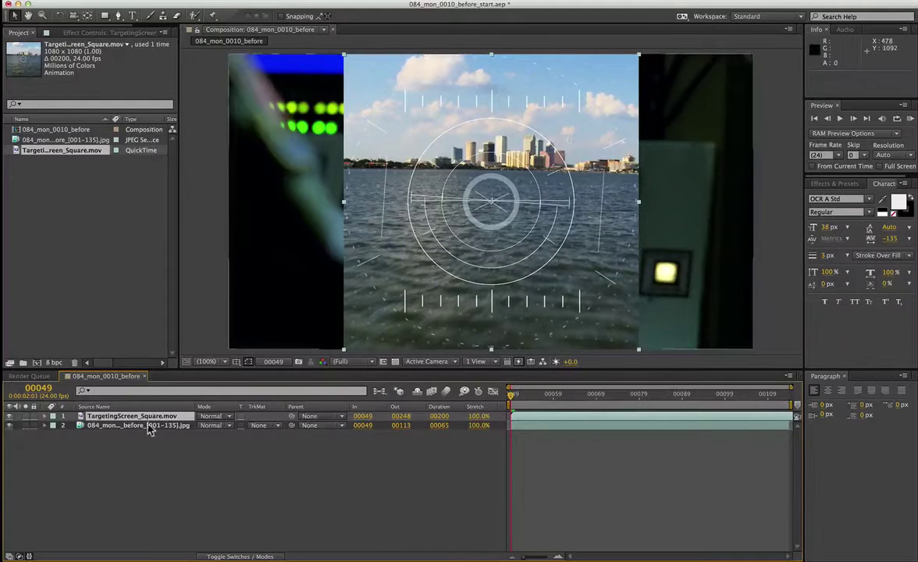
Step: Pre-compose the TargetingScreen_Square.mov layer as TargetingScreen_Square_Insert, moving all attributes into the new composition
key("super")
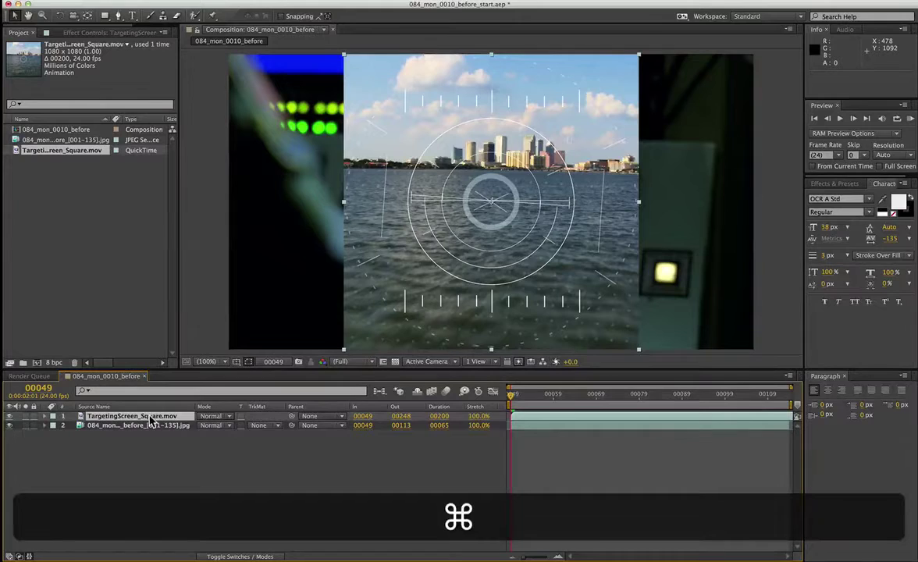
key("super+shift+c")
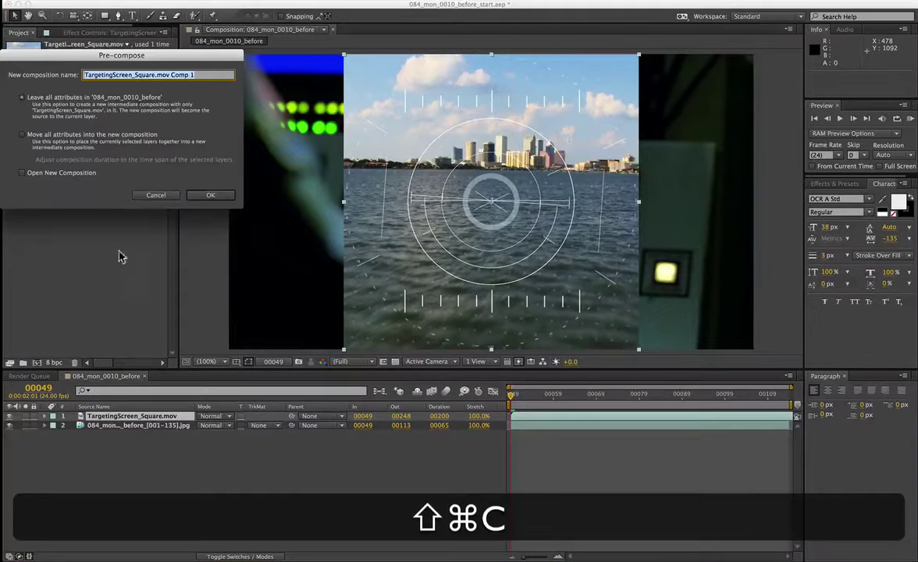
left_click(117, 73)
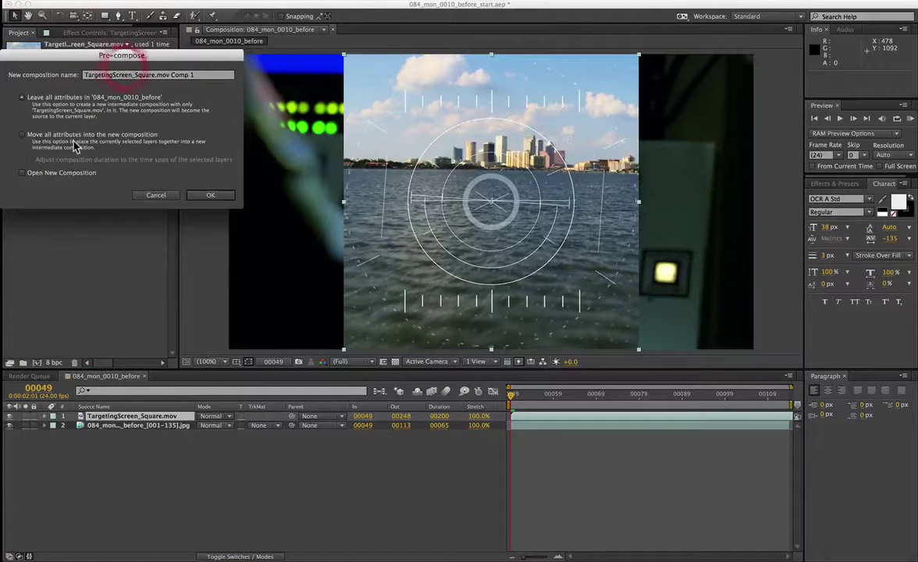
left_click(55, 132)
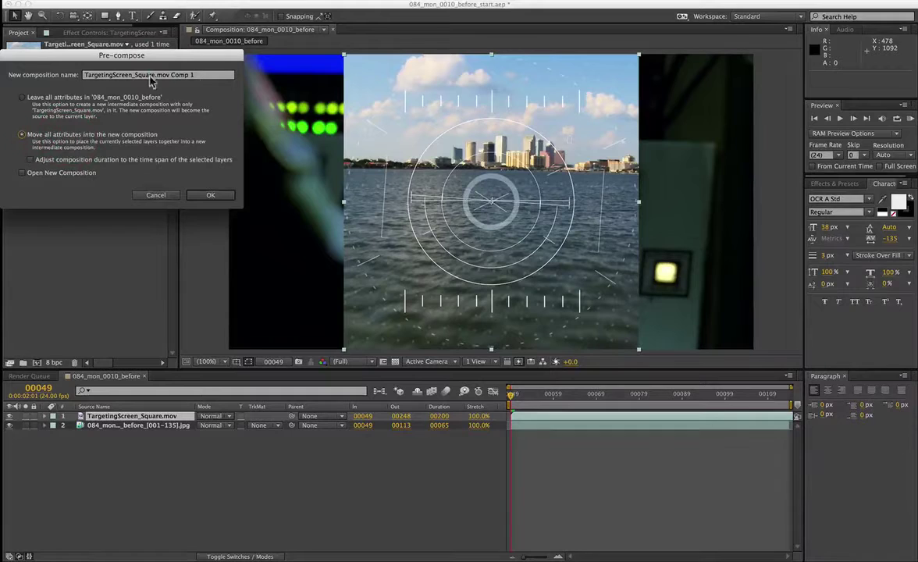
triple_click(185, 74)
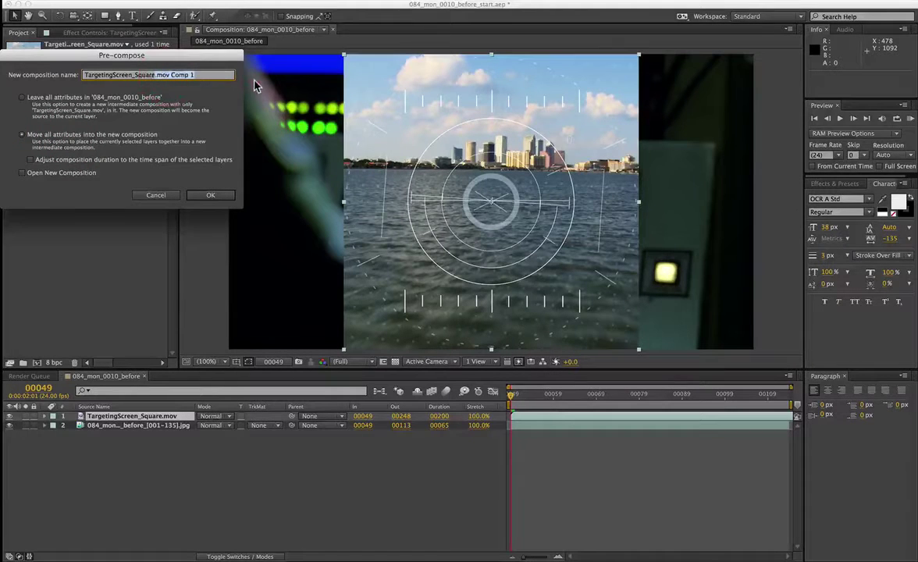
type("_Ins")
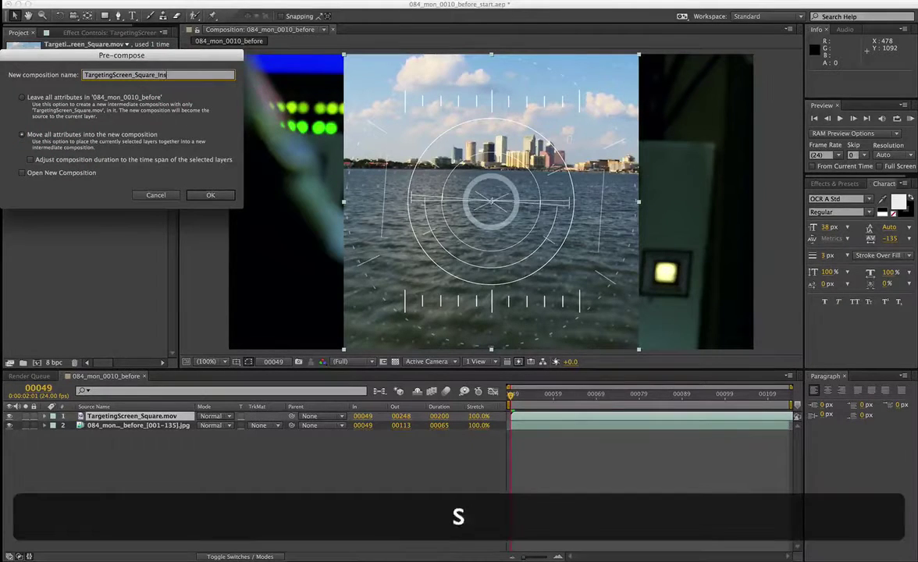
type("ert")
key("Return")
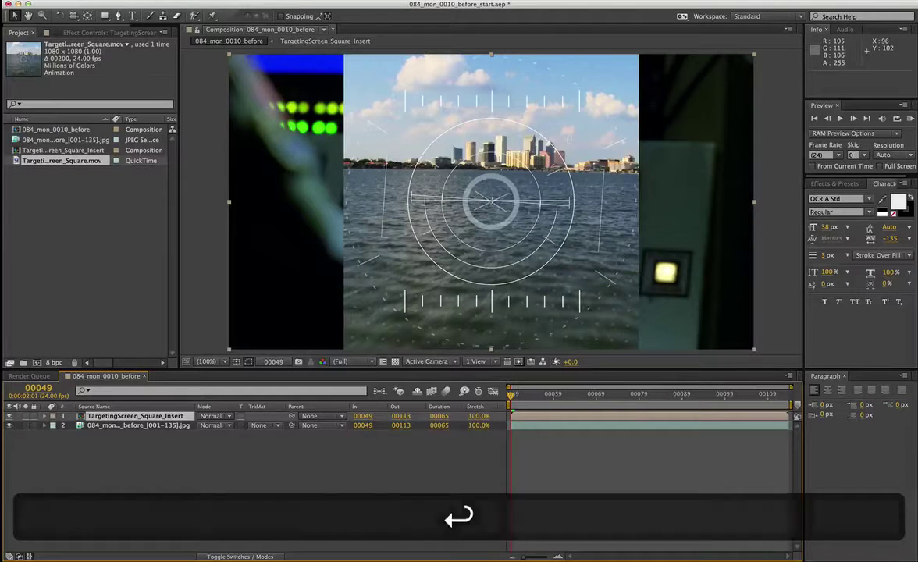
Step: Open the TargetingScreen_Square_Insert composition, fit the TargetingScreen_Square.mov layer to the comp, and close that composition
double_click(142, 419)
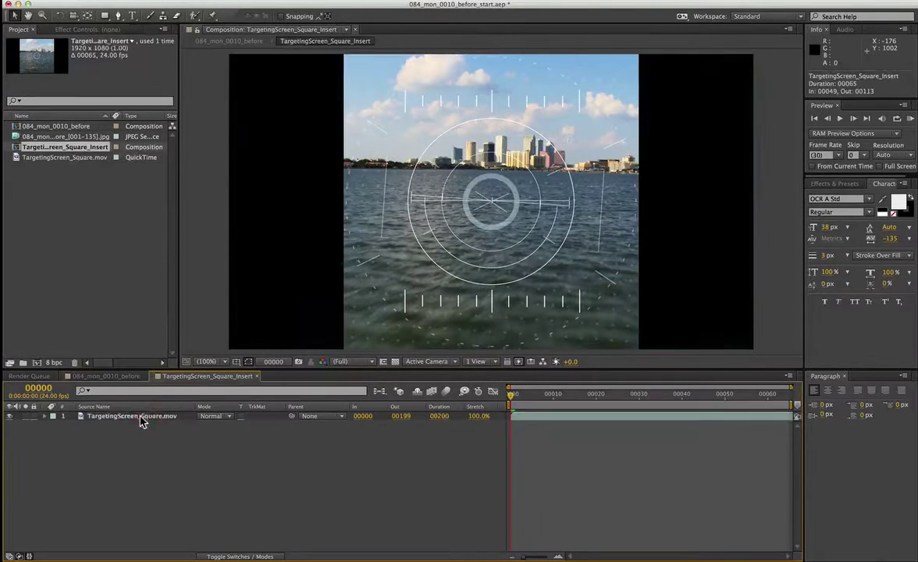
left_click(164, 420)
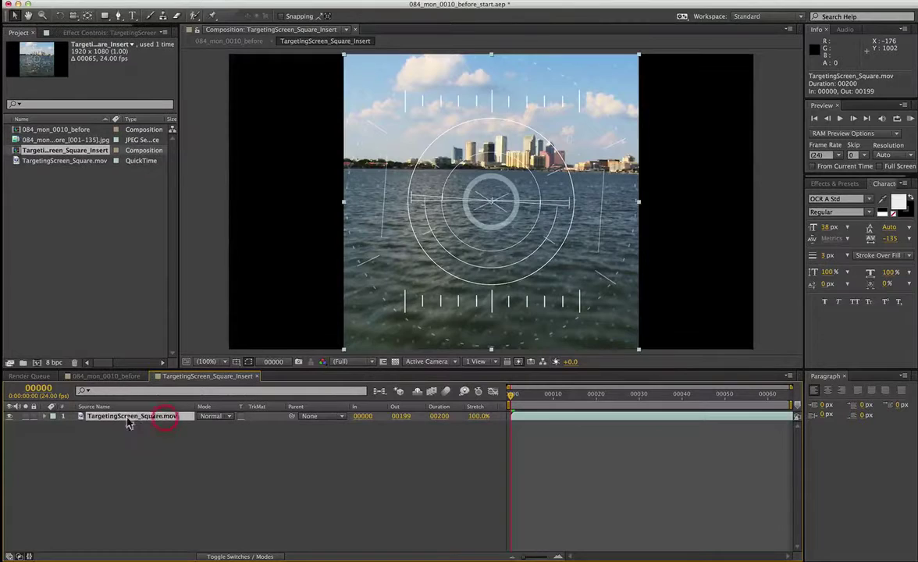
left_click(203, 1)
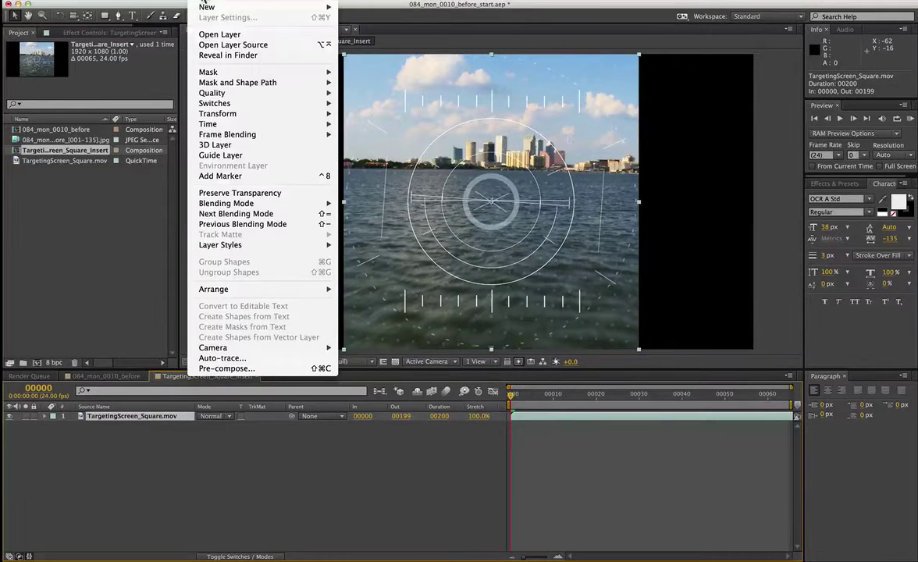
mouse_move(231, 114)
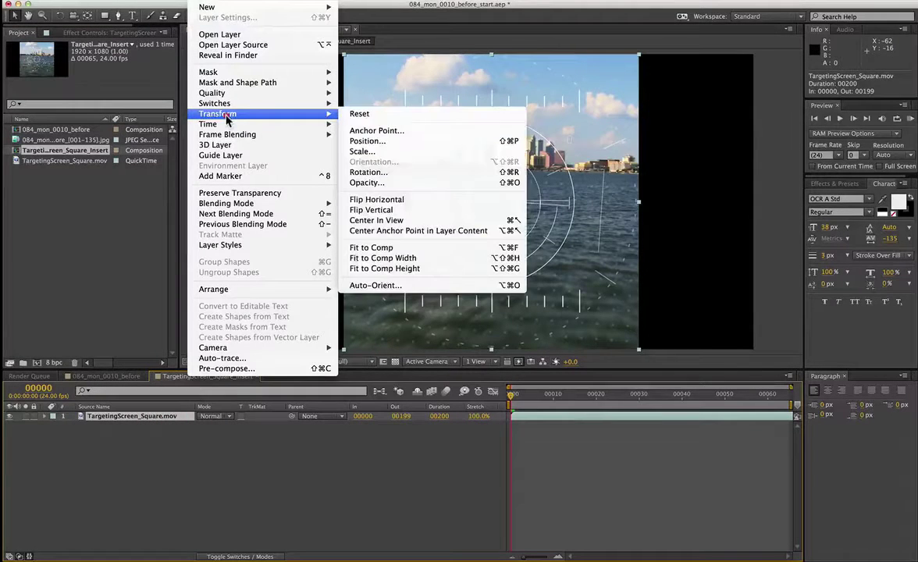
left_click(403, 249)
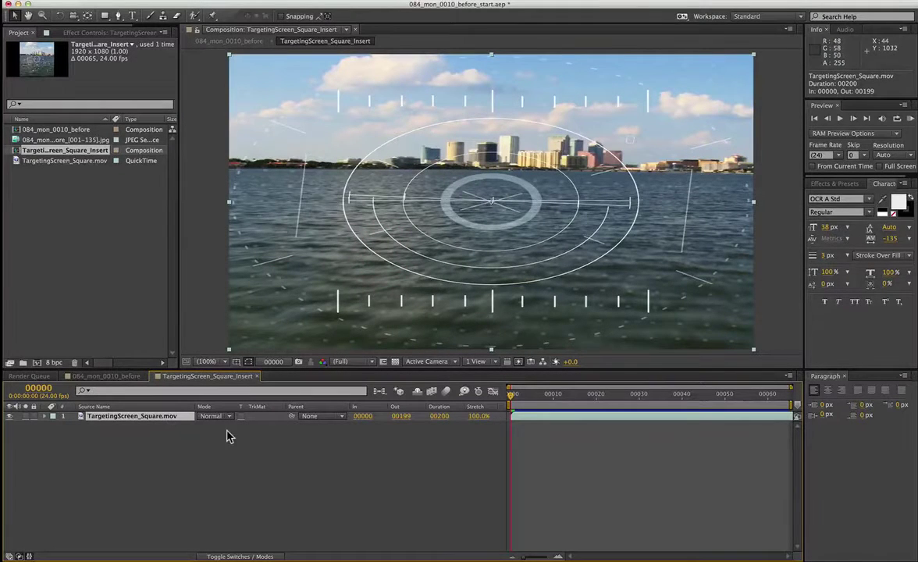
left_click(257, 375)
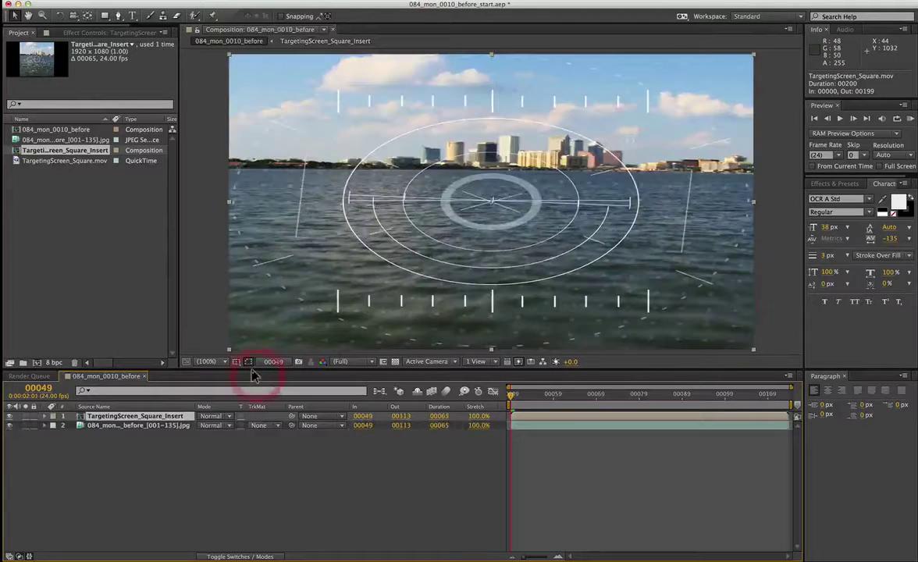
Step: Paste the copied tracking keyframes onto the TargetingScreen_Square_Insert layer and go to frame 78
left_click(142, 418)
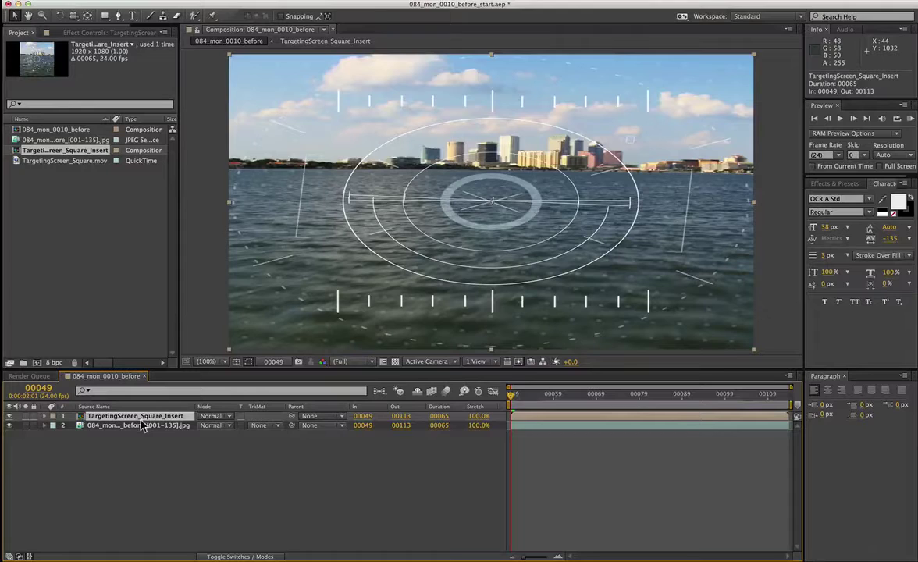
left_click(120, 2)
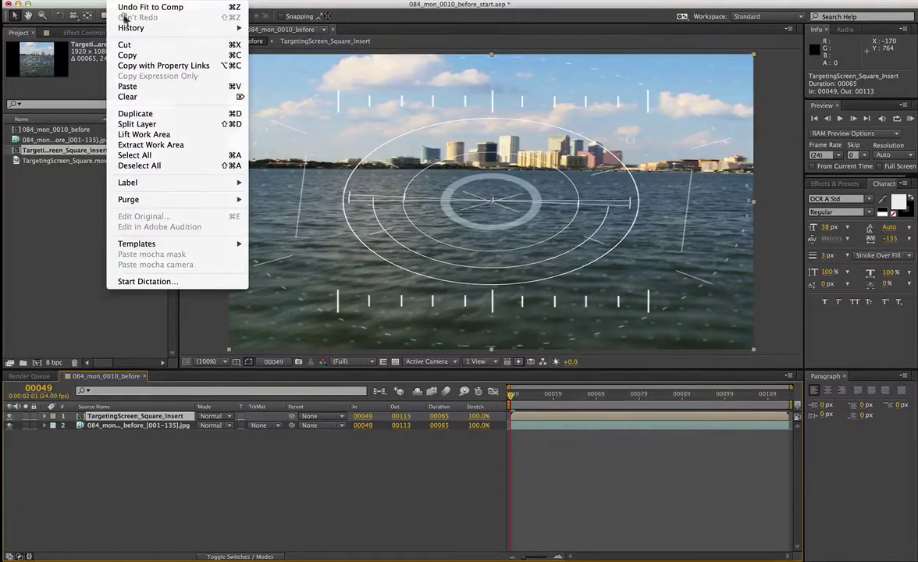
left_click(161, 92)
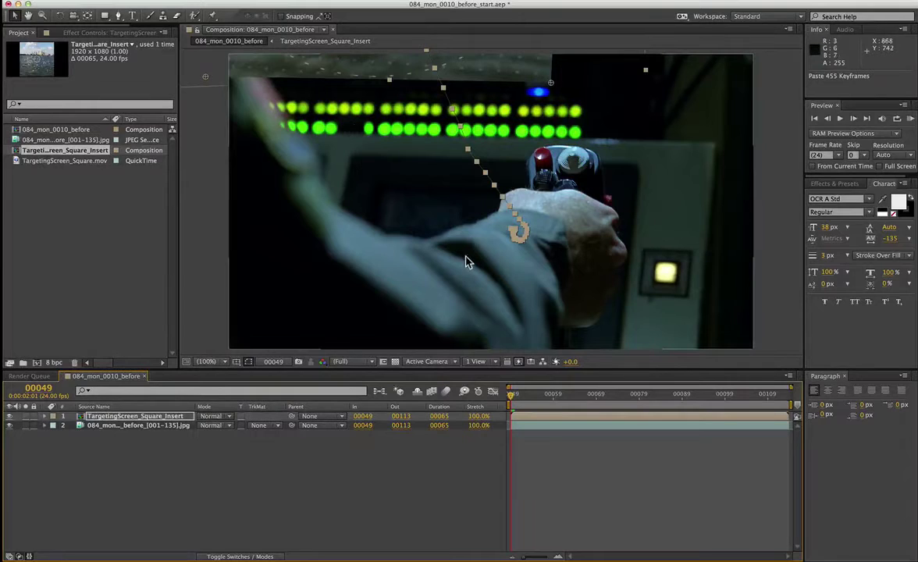
left_click_drag(511, 397, 637, 402)
Step: Duplicate the 084_mon before footage layer and place the copy above the TargetingScreen_Square_Insert layer
left_click(124, 428)
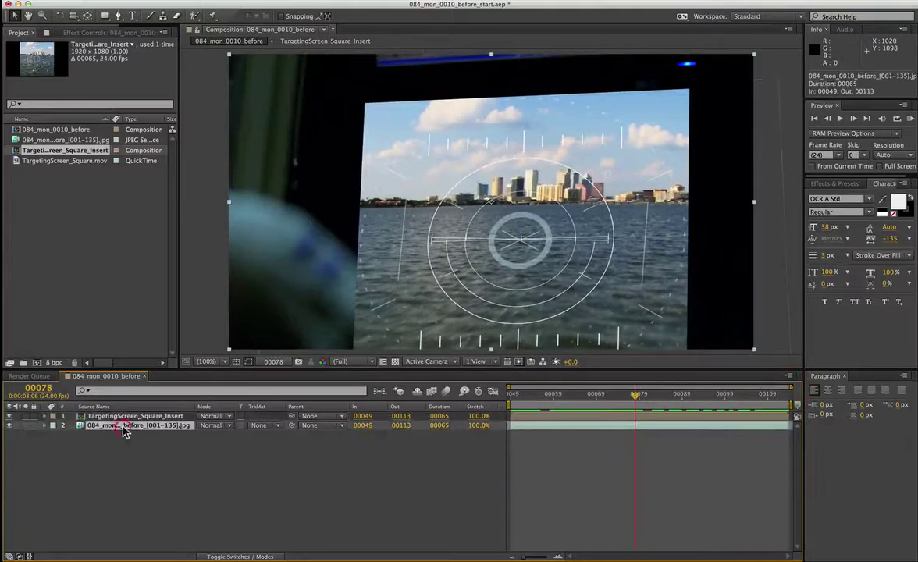
key("super+d")
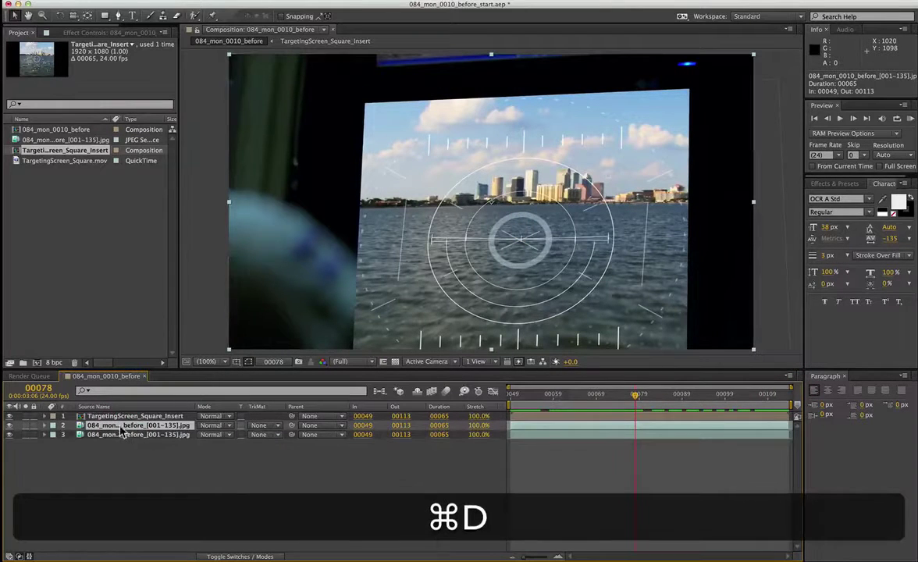
left_click_drag(121, 432, 134, 416)
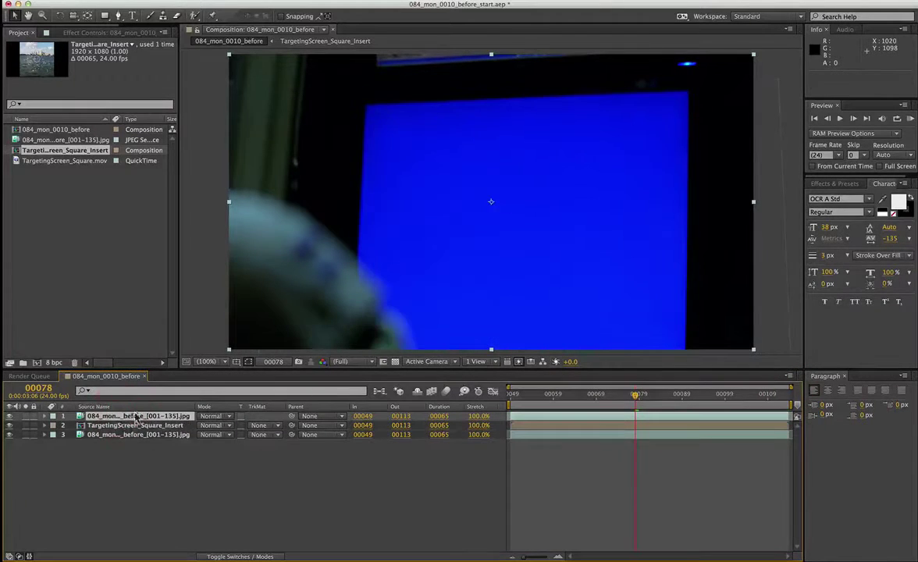
Step: Apply the Keylight (1.2) effect to the topmost footage layer
left_click(276, 2)
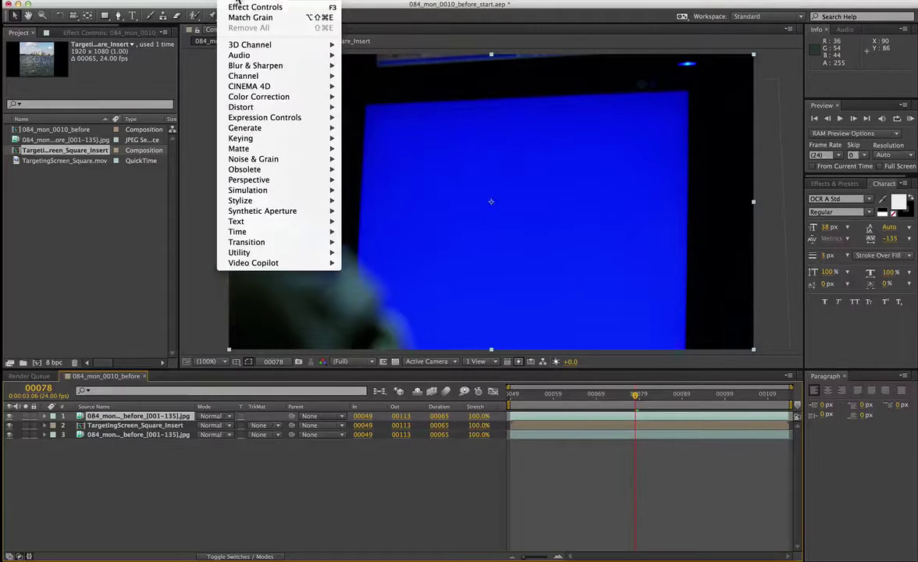
mouse_move(256, 138)
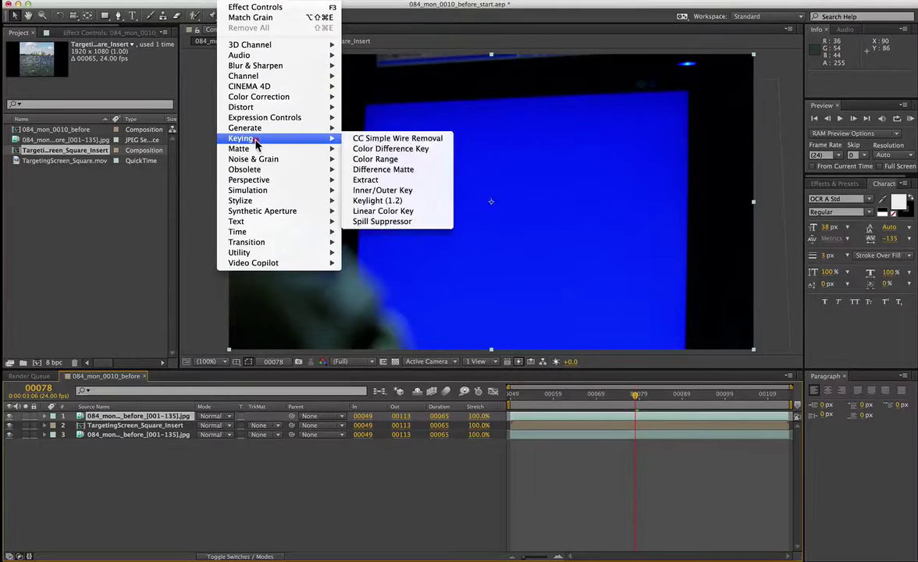
left_click(401, 200)
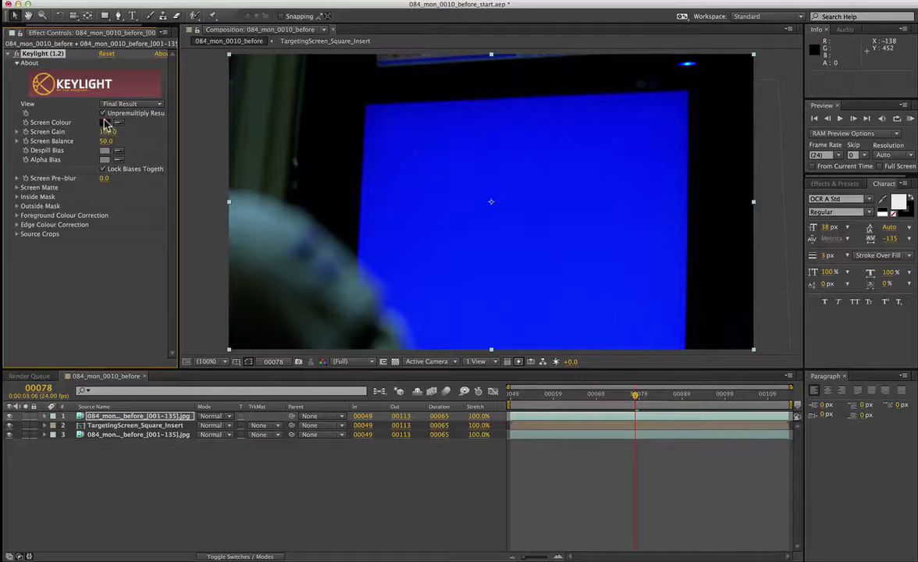
Step: Sample the monitor's blue (0019F4) as Keylight's Screen Colour and check the key at different frames
left_click(105, 123)
left_click(715, 181)
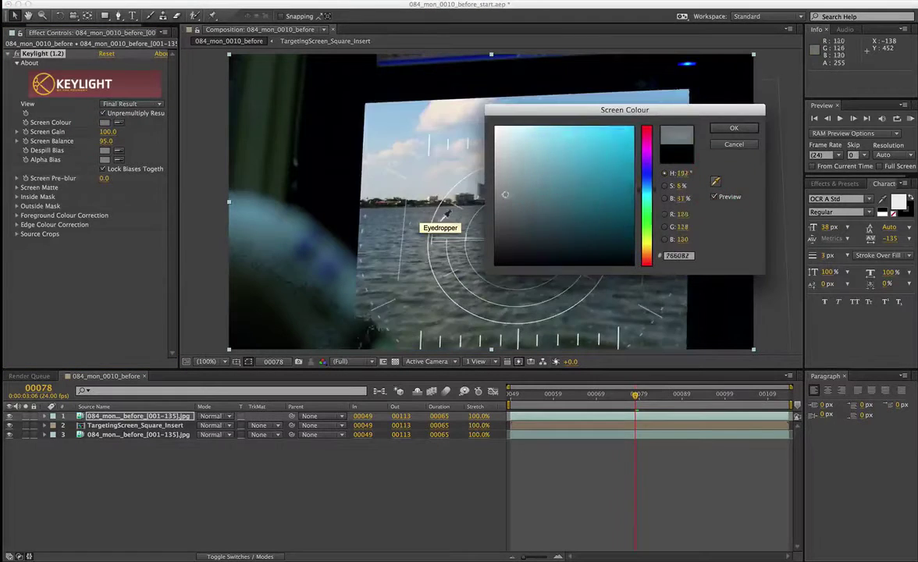
left_click_drag(550, 106, 769, 74)
left_click_drag(873, 73, 826, 72)
left_click(886, 141)
left_click(499, 219)
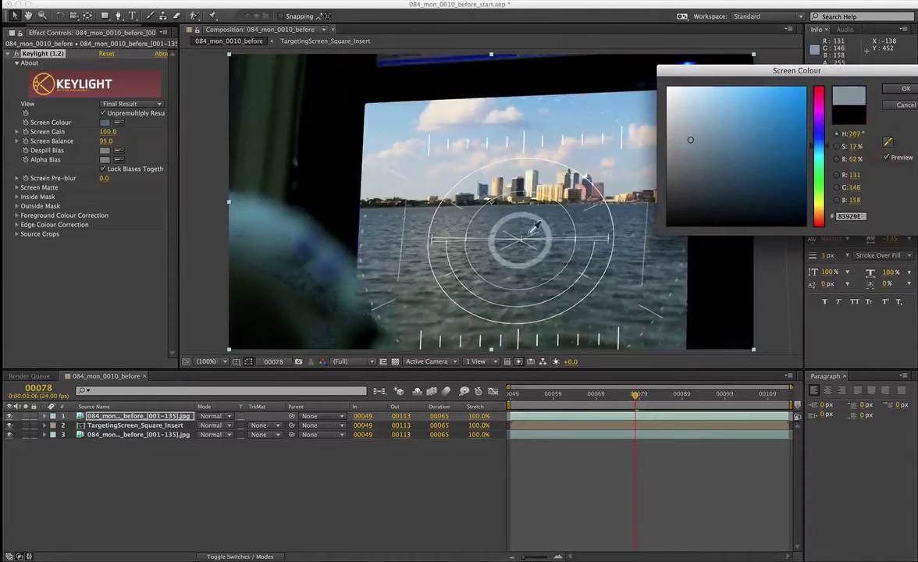
left_click(546, 183)
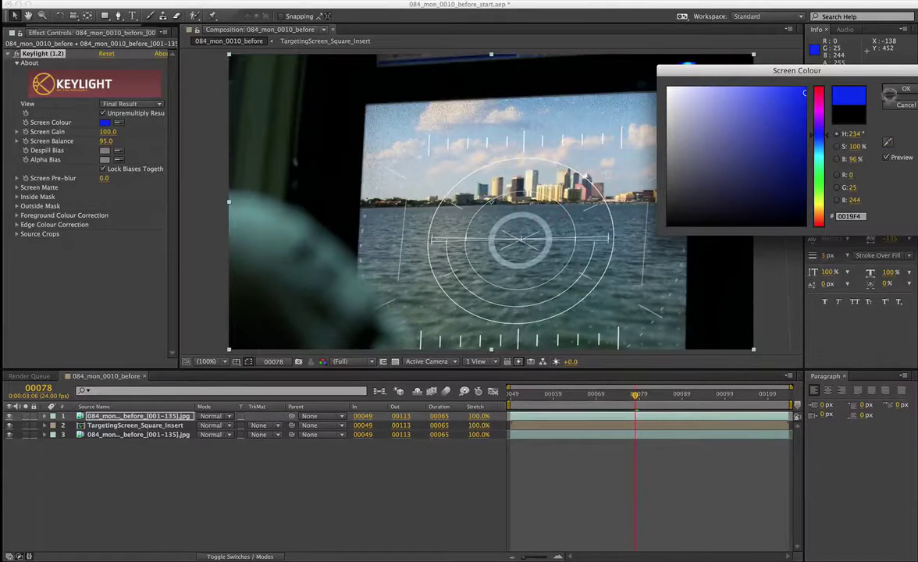
left_click(901, 89)
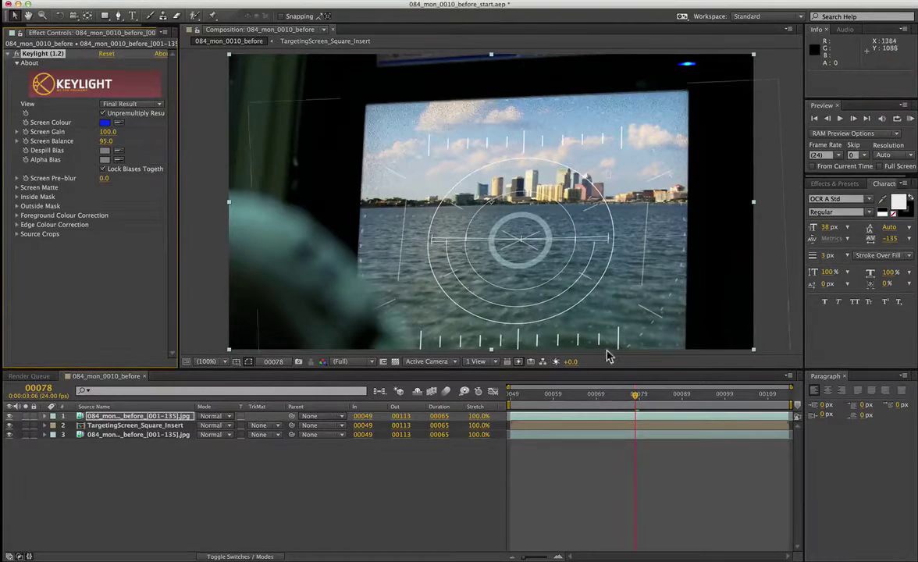
mouse_move(600, 394)
left_mouse_down()
mouse_move(532, 401)
mouse_move(802, 408)
mouse_move(508, 384)
mouse_move(613, 390)
left_mouse_up()
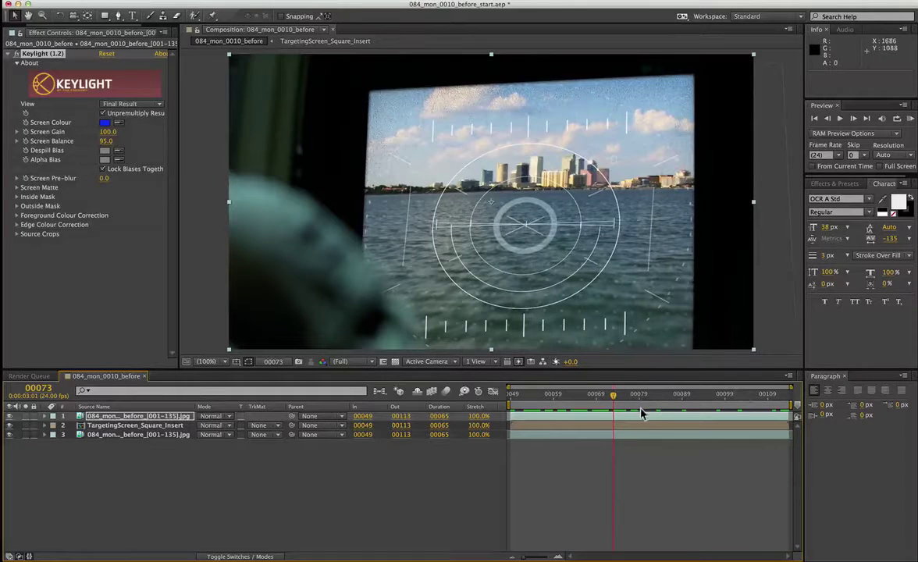
left_click_drag(612, 394, 562, 396)
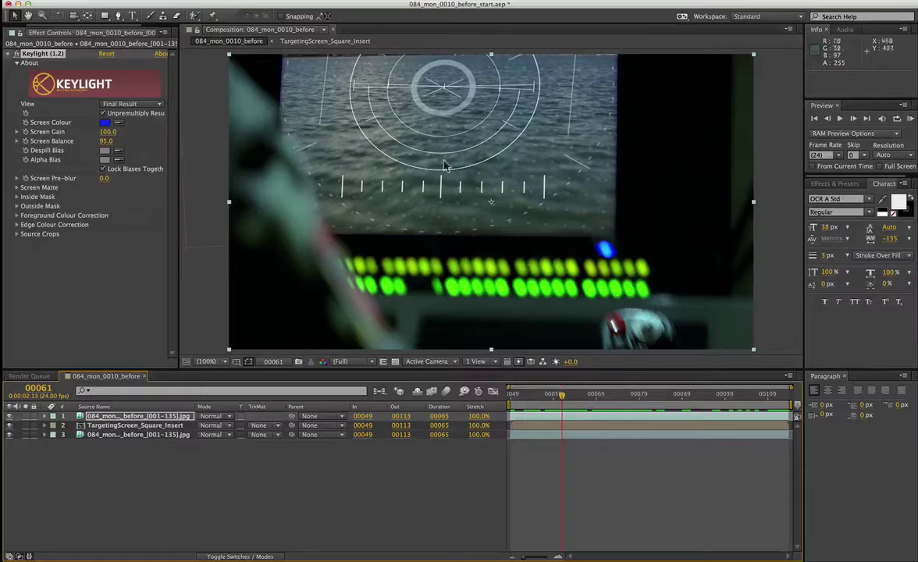
left_click_drag(564, 400, 775, 394)
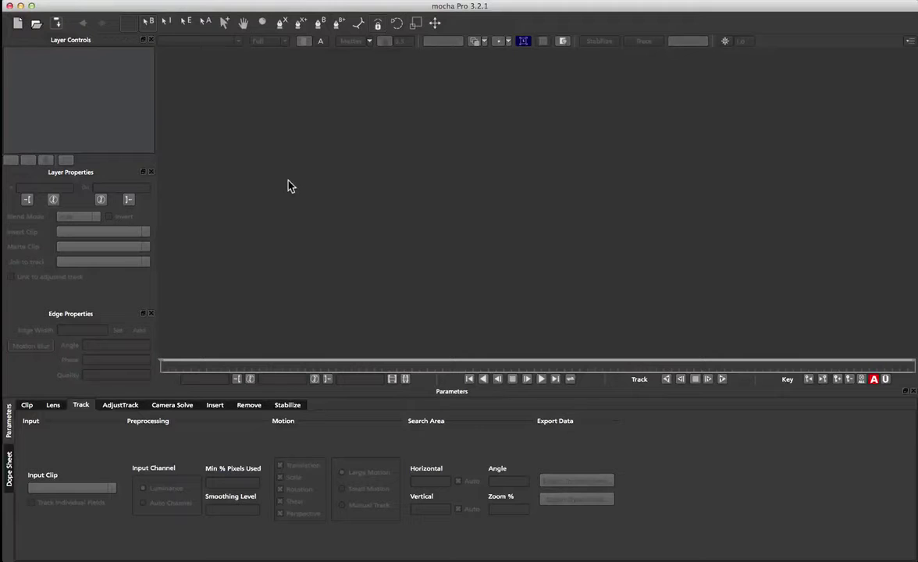
Step: Switch to mocha Pro, open the recent project IpadReflection_001_start.mocha and check the tablet's movement over the first frames
left_click(91, 3)
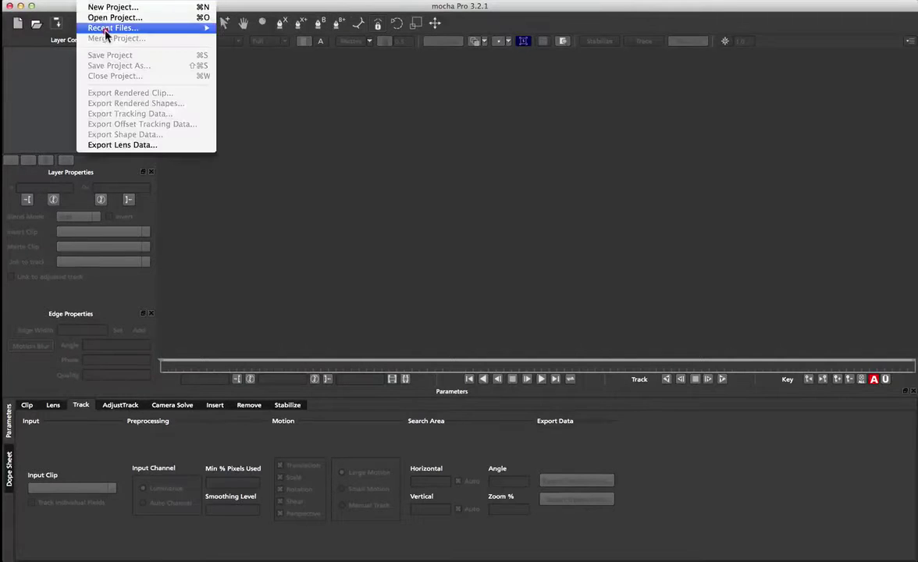
mouse_move(109, 28)
left_click(319, 30)
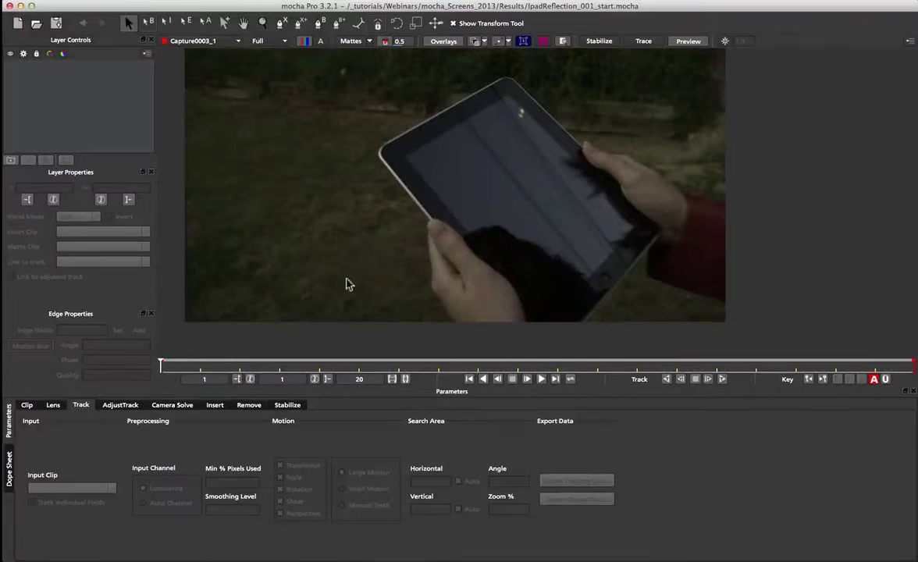
left_click_drag(159, 365, 196, 395)
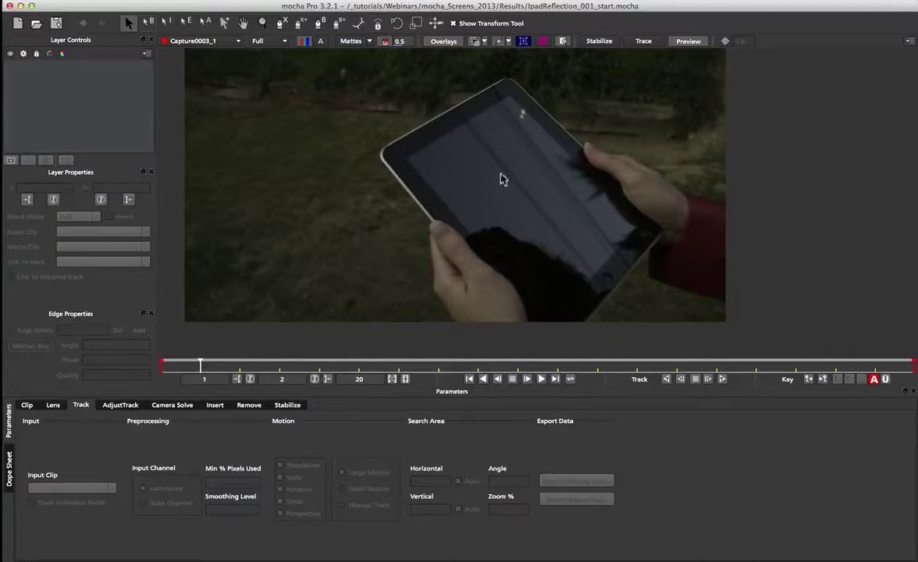
left_click_drag(197, 365, 160, 380)
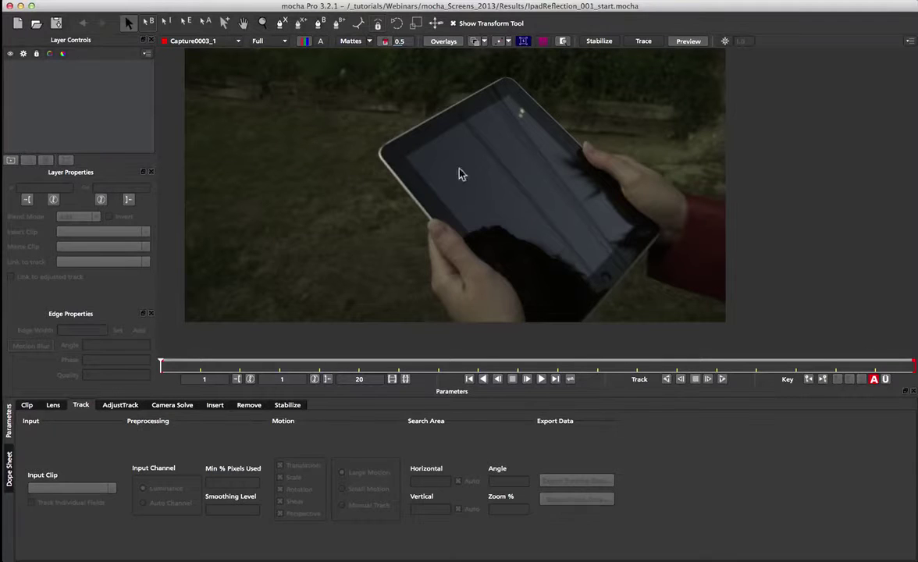
Step: Draw a closed X-spline on frame 1 around the tablet's outer edge, extending below the frame, and display its matte
key("x")
left_click_drag(465, 172, 442, 161)
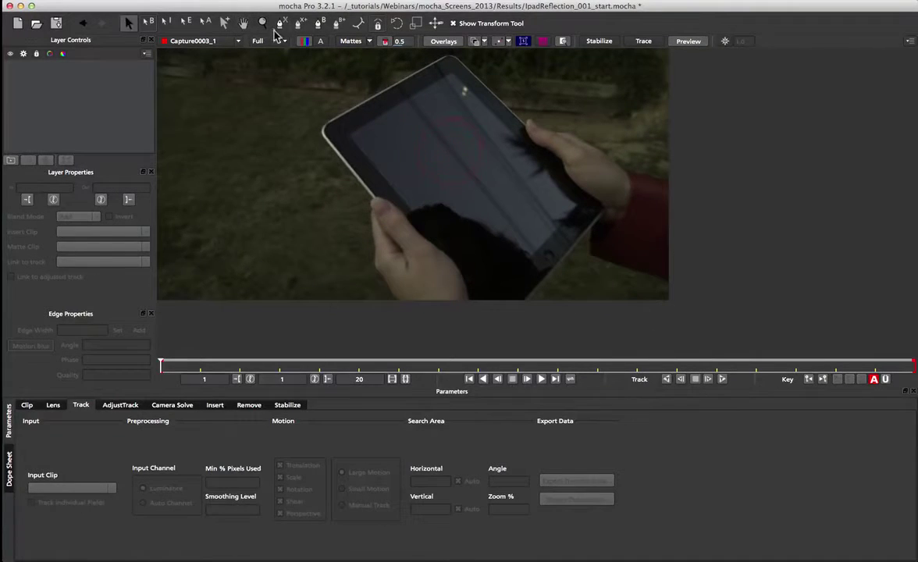
left_click(280, 24)
key("x")
left_click_drag(456, 103, 444, 117)
left_click(435, 58)
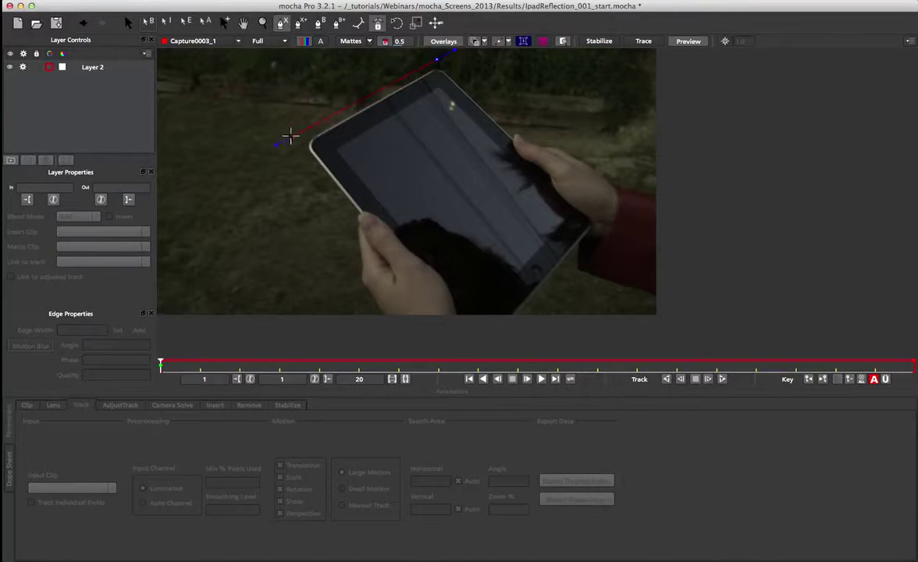
left_click(450, 337)
left_click(489, 341)
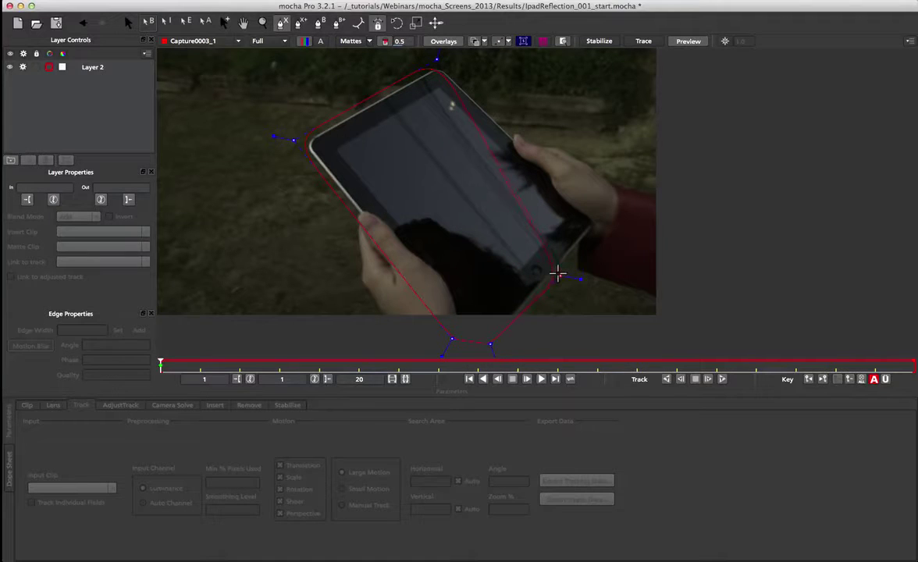
left_click(603, 216)
right_click(522, 144)
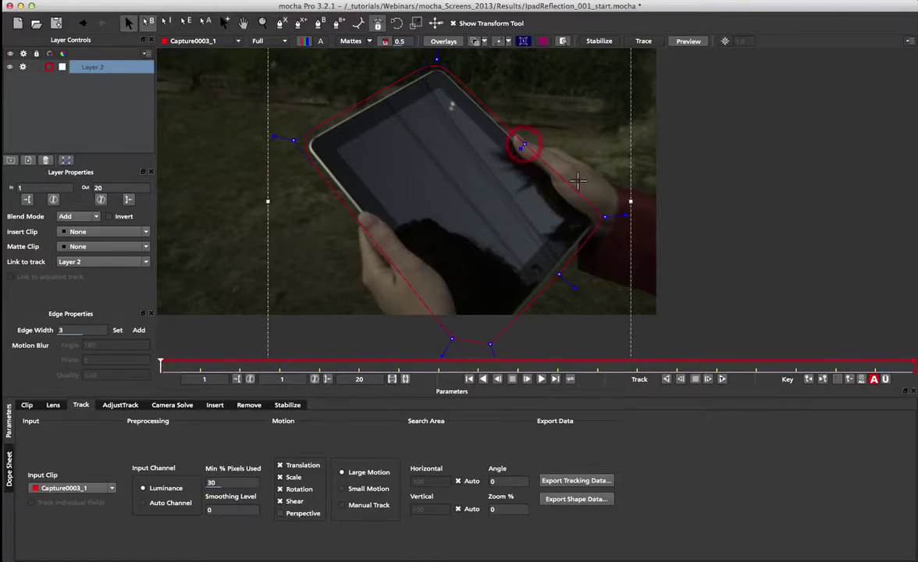
left_click(307, 43)
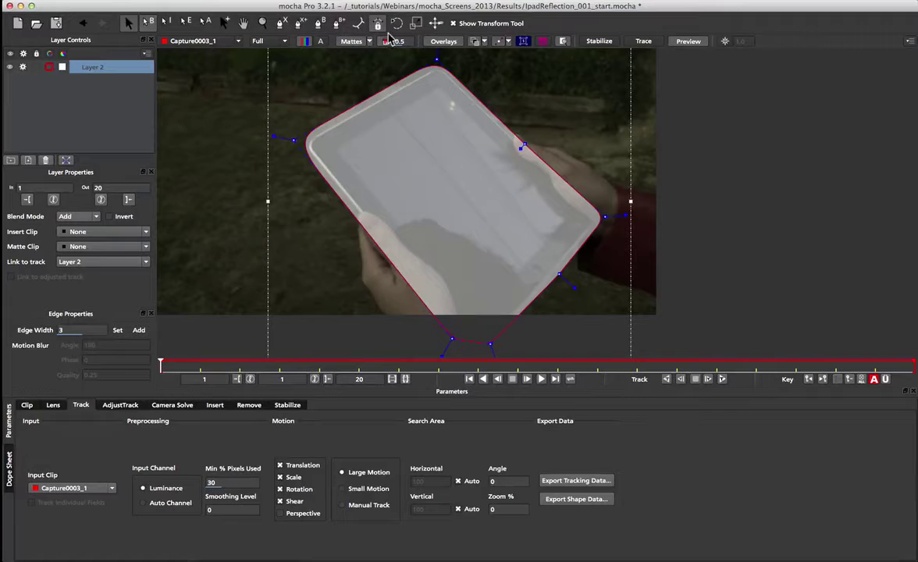
Step: Add an inner X-spline to Layer 2 along the tablet's bezel and around the fingertips, cutting the reflective screen out of the matte
left_click(299, 26)
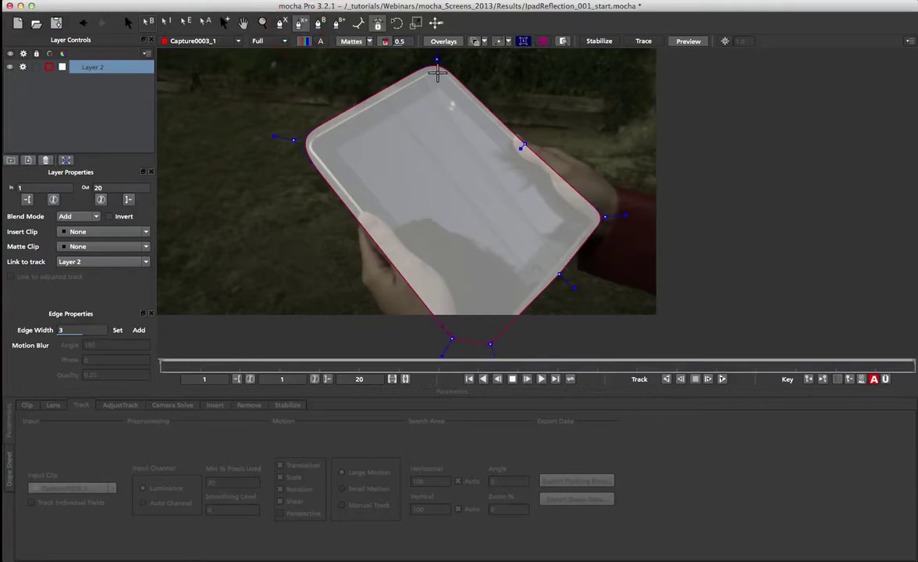
right_click(435, 71)
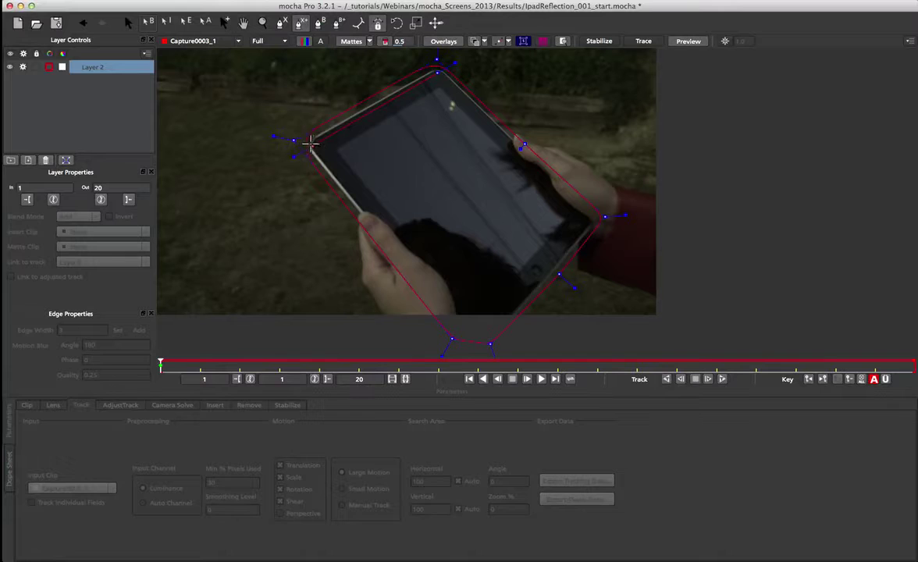
left_click_drag(360, 204, 362, 208)
left_click(363, 206)
left_click(380, 216)
left_click(395, 232)
left_click(407, 246)
left_click(438, 269)
left_click(453, 287)
left_click(460, 320)
left_click(482, 336)
left_click(529, 289)
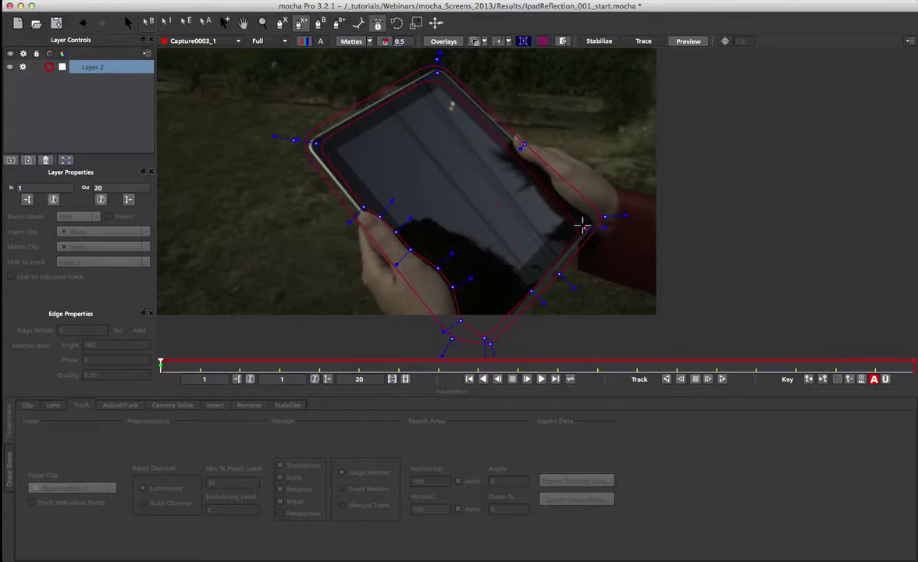
left_click(587, 222)
left_click(547, 176)
left_click(511, 152)
left_click(504, 137)
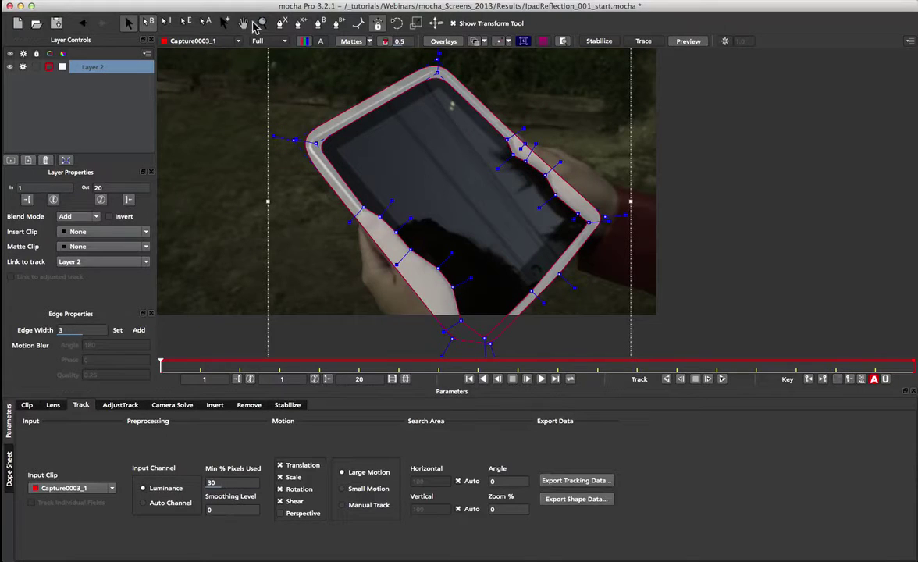
Step: Add a control point to the outer spline beside the fingertip on the tablet's upper-right edge and hide the mattes
left_click(225, 22)
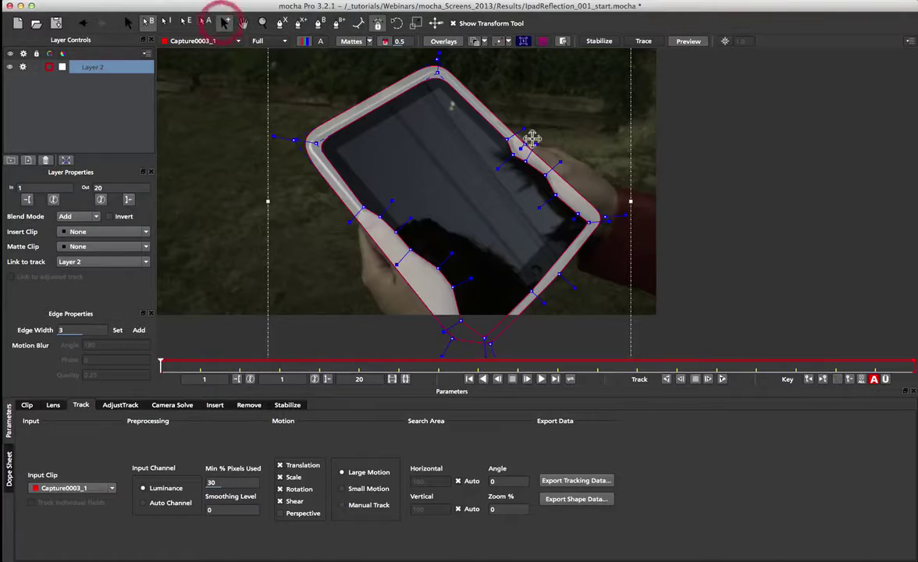
left_click_drag(516, 138, 521, 141)
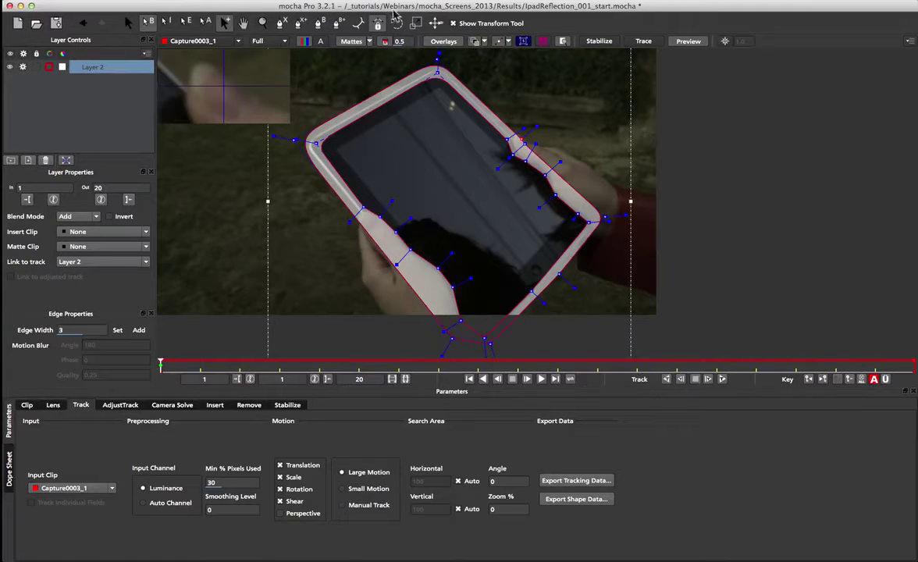
left_click(351, 45)
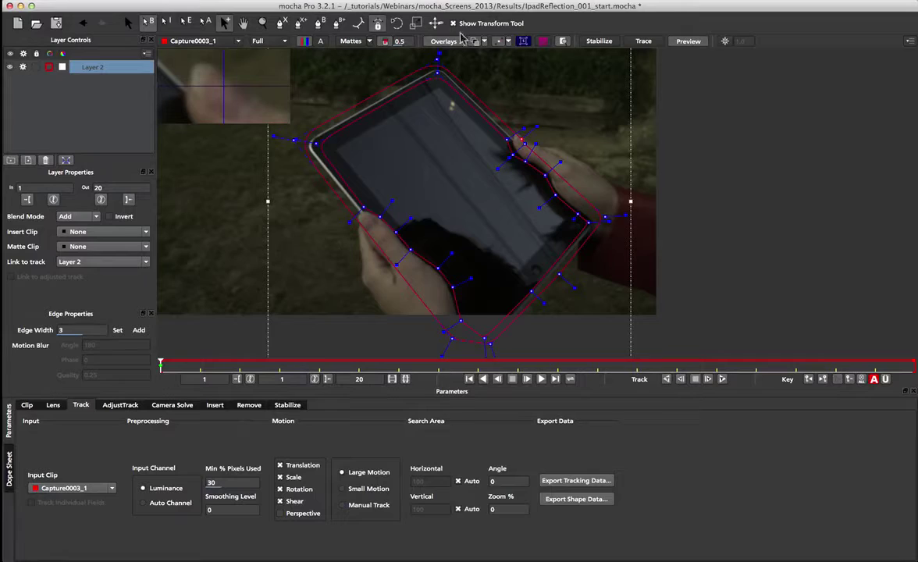
Step: Display the planar surface on frame 1 and align its four corners with the corners of the tablet's reflective screen
left_click(523, 41)
left_click(544, 41)
left_click_drag(560, 99, 332, 148)
left_click_drag(568, 309, 573, 221)
left_click_drag(337, 305, 476, 311)
left_click_drag(577, 221, 567, 211)
left_click_drag(475, 309, 475, 311)
left_click(542, 41)
left_click_drag(439, 89, 439, 88)
left_click_drag(337, 148, 334, 147)
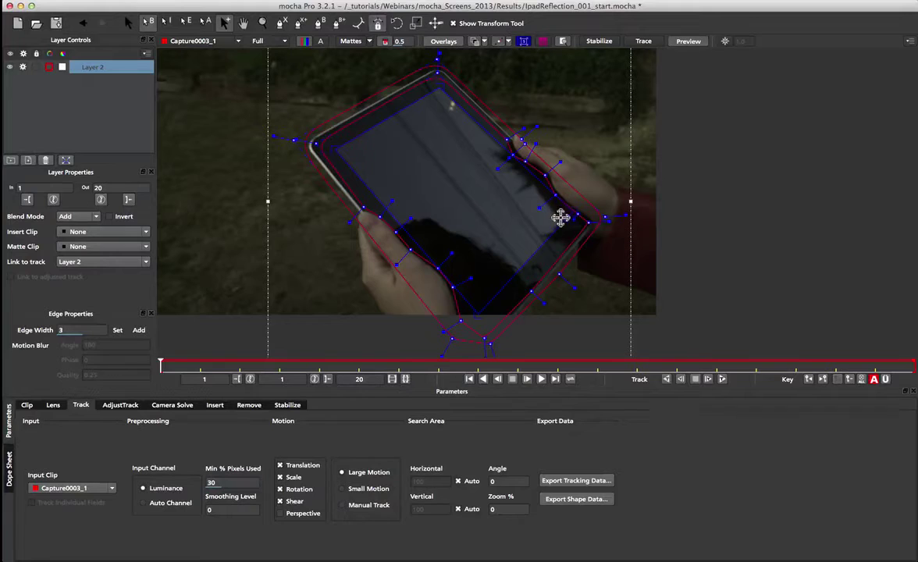
Step: Fine-tune the surface's right and bottom corners with the splines hidden, and display the planar grid and splines again
left_click(476, 42)
left_click_drag(571, 206, 569, 214)
left_click_drag(569, 214, 571, 215)
left_click_drag(482, 313, 481, 313)
left_click(476, 42)
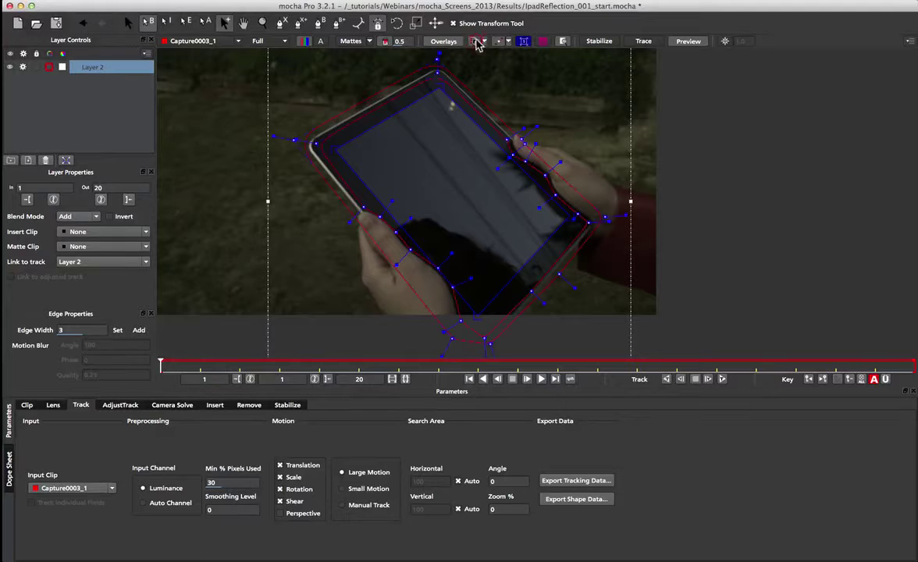
left_click(544, 43)
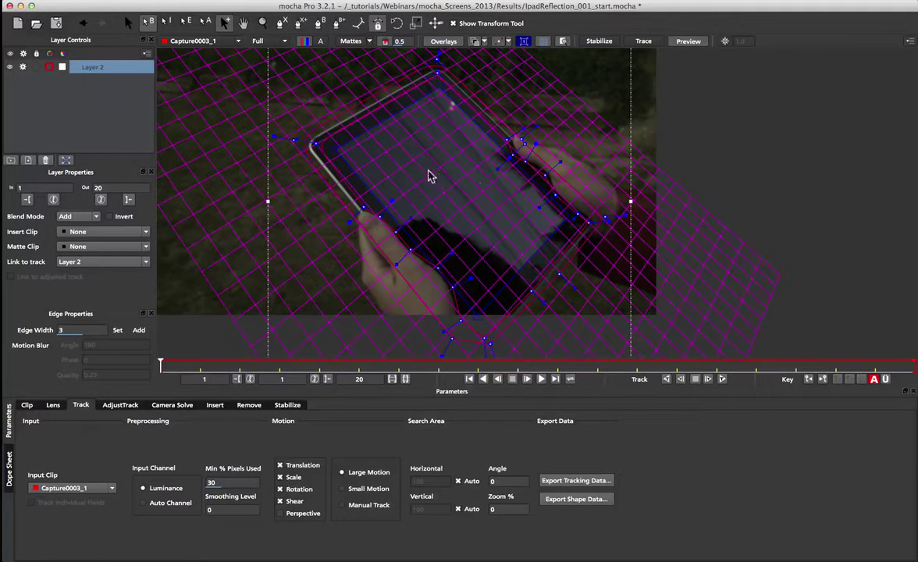
Step: Set Layer 2's Min % Pixels Used to 90 and include Perspective in the tracked motion
double_click(224, 482)
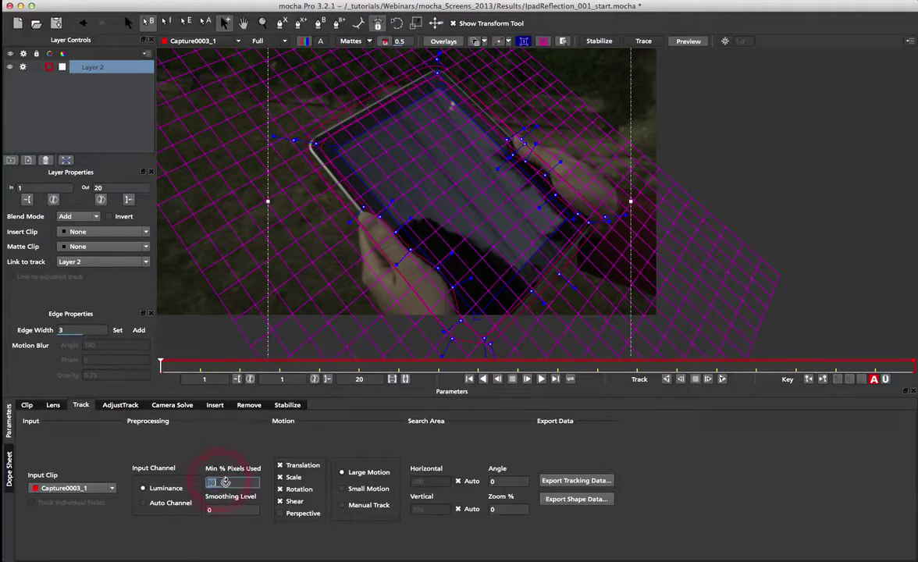
type("90")
left_click(293, 515)
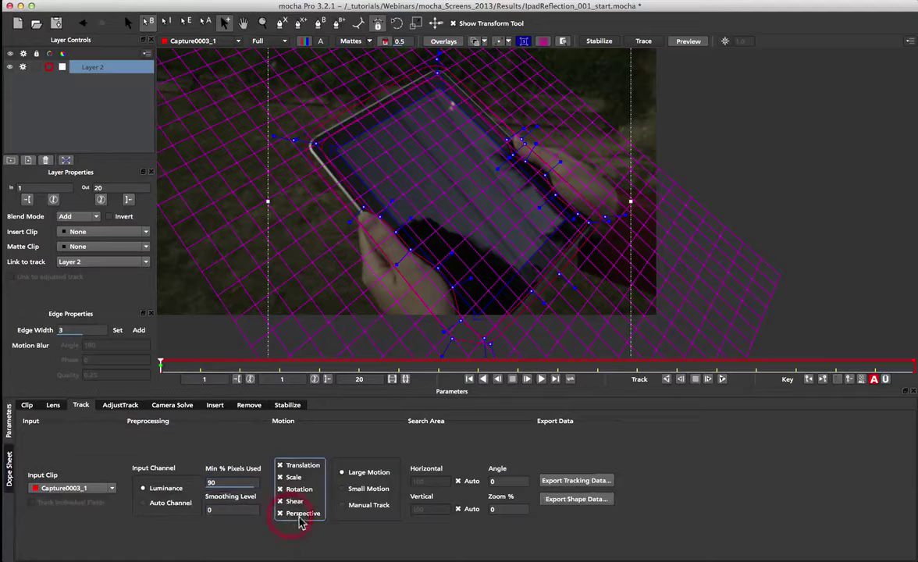
Step: Rename Layer 2 as "screen track" and save the project
double_click(92, 67)
type("screen track")
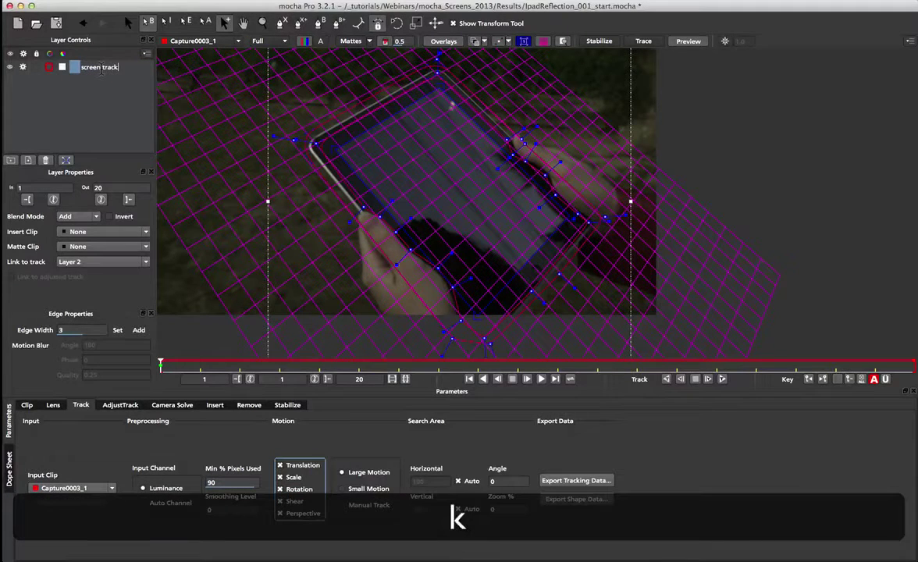
key("Return")
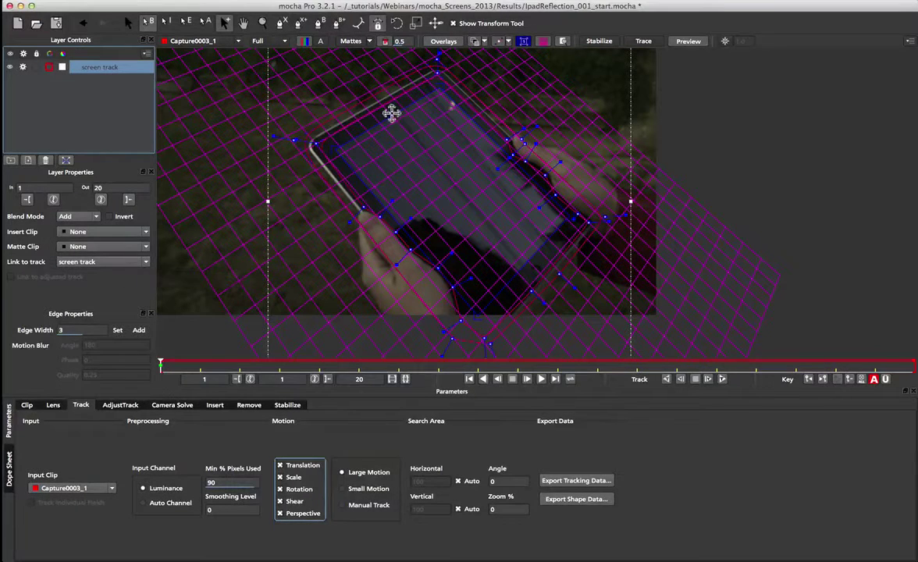
key("super+s")
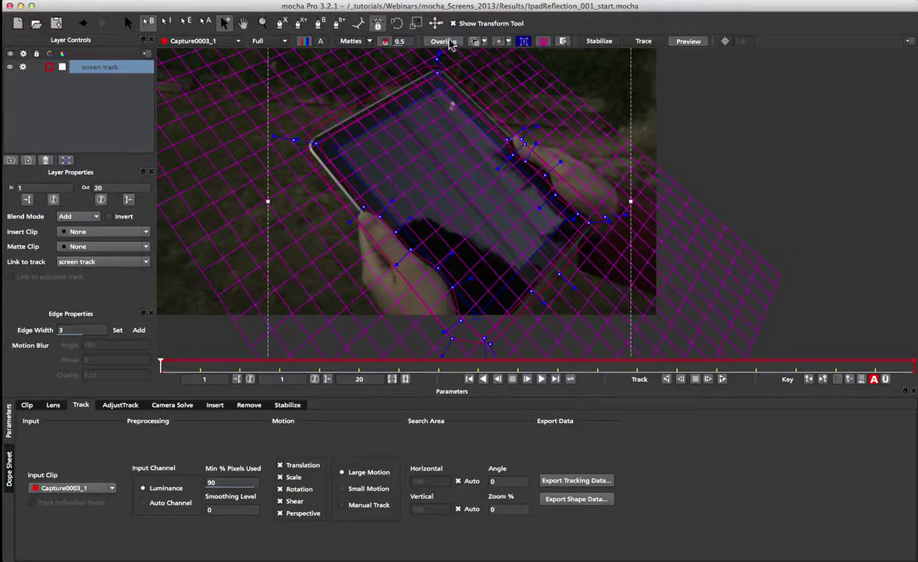
Step: Track the screen track layer forward through the clip with its splines hidden, and review the motion with splines and mattes displayed
left_click(479, 43)
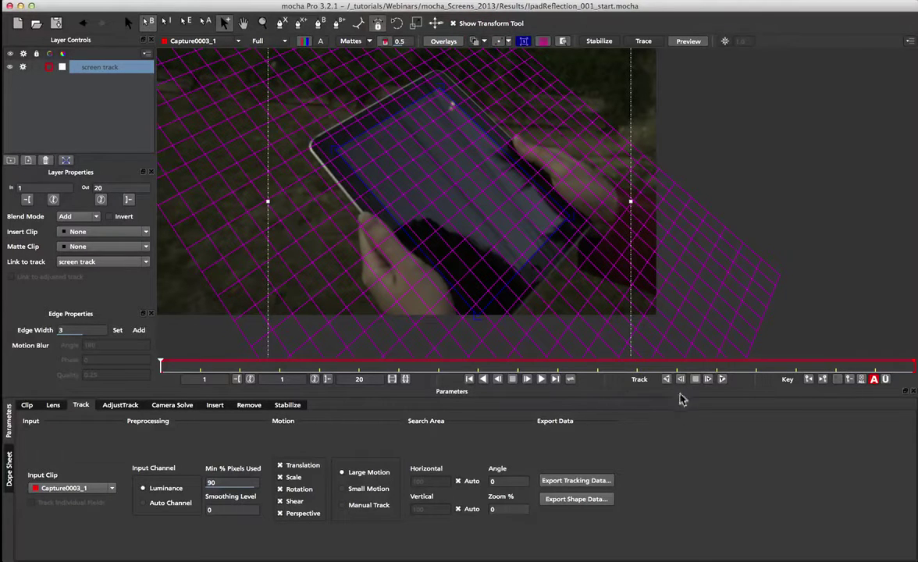
left_click(722, 380)
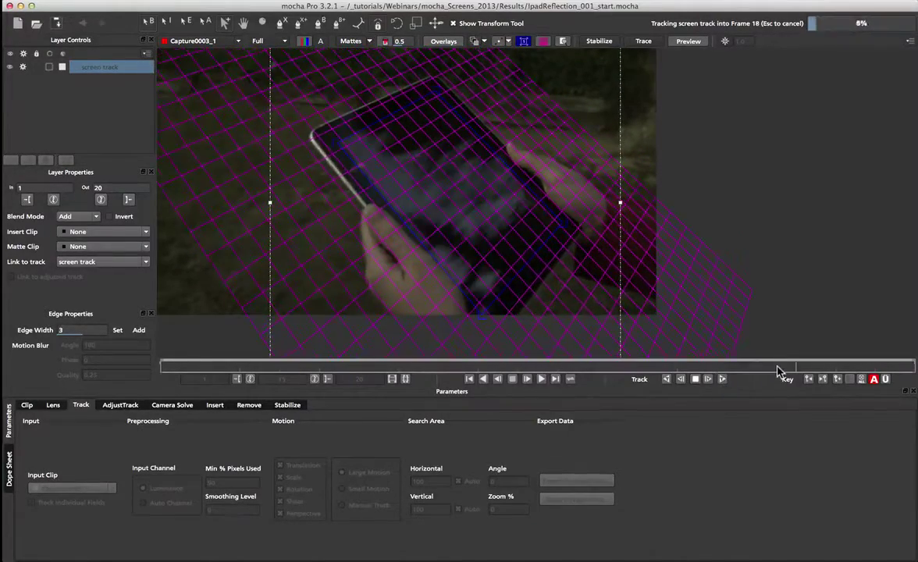
key("space")
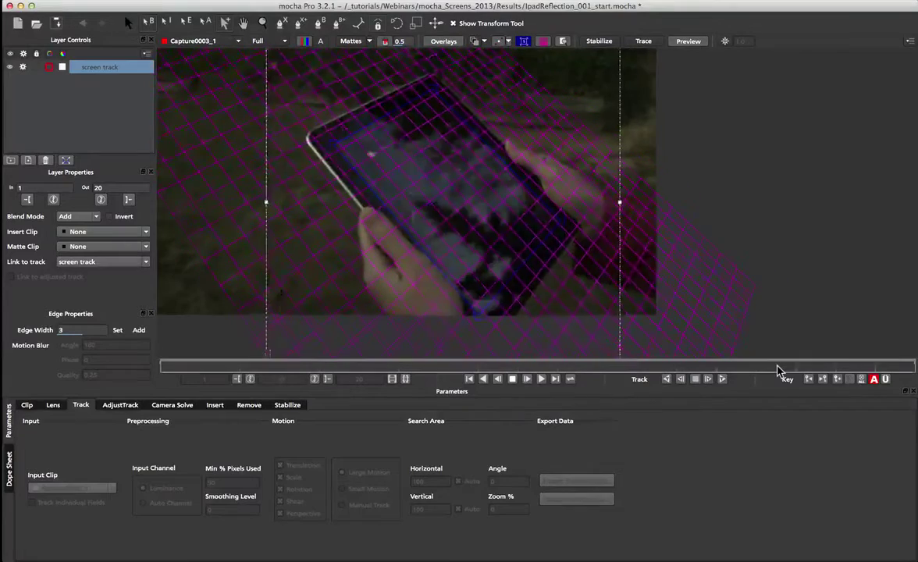
key("space")
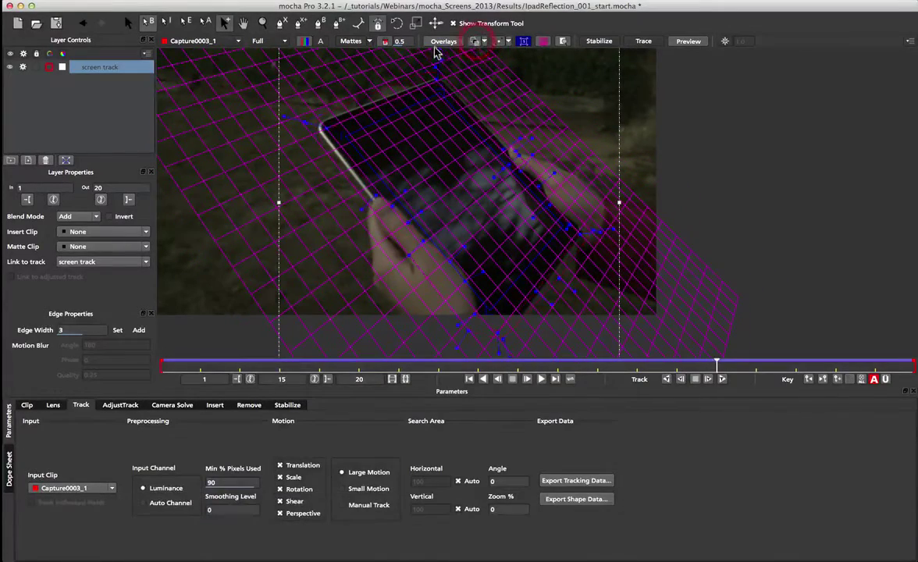
left_click(368, 42)
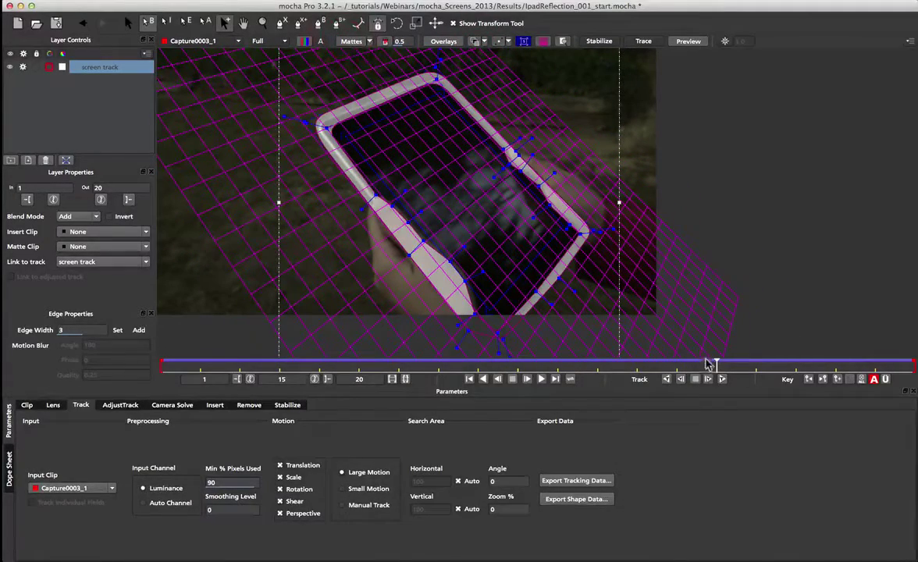
left_click_drag(715, 365, 200, 365)
Step: Import Mocha_Logo_1920x1080.png from the _Inserts folder as the screen track layer's insert clip
left_click(86, 231)
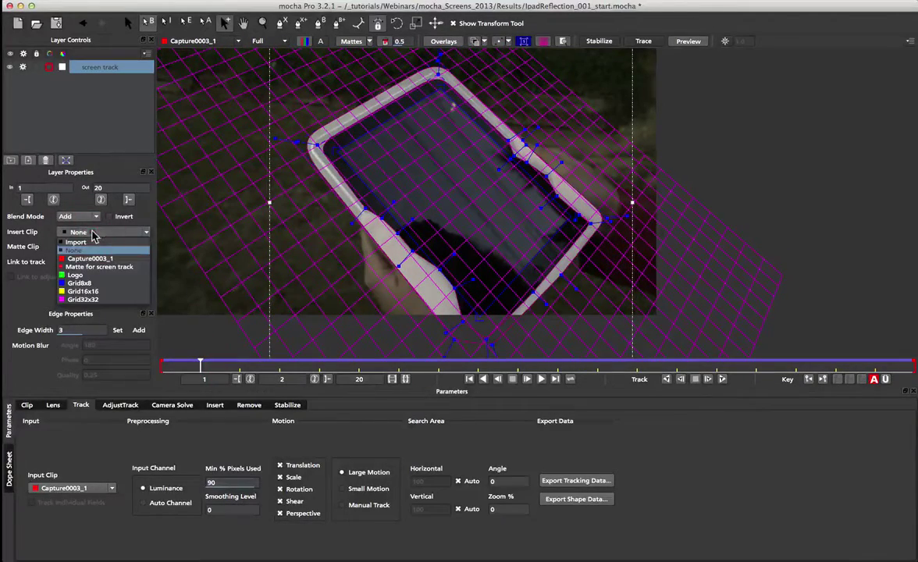
left_click(84, 234)
left_click(565, 185)
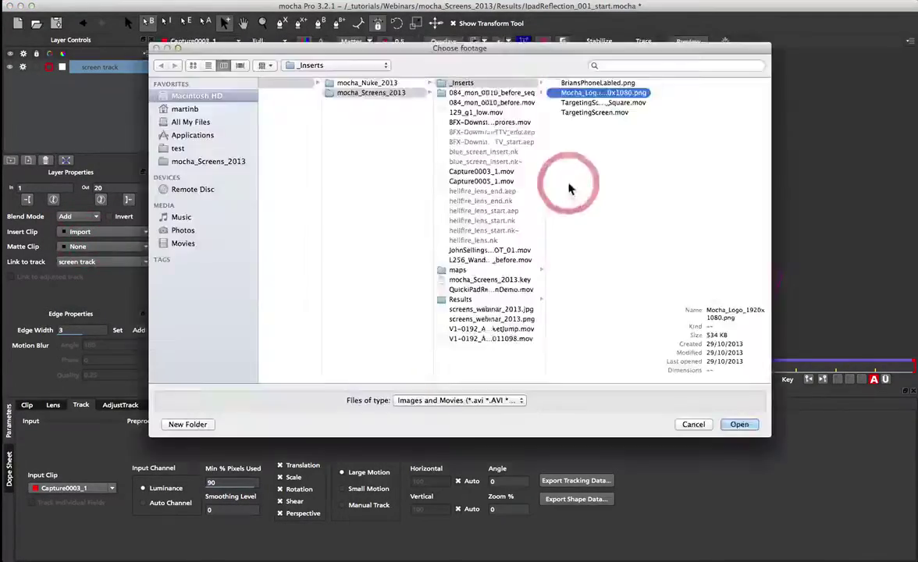
left_click(600, 93)
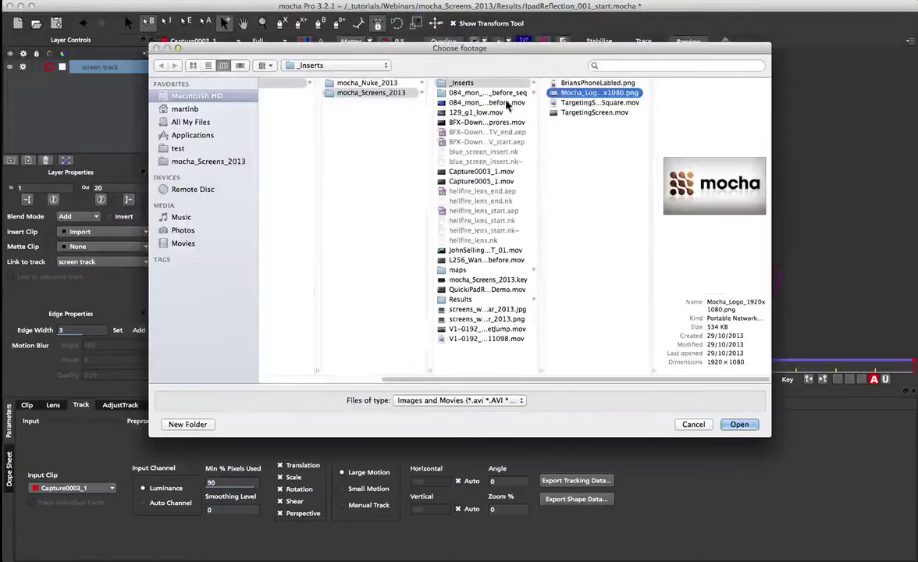
double_click(595, 95)
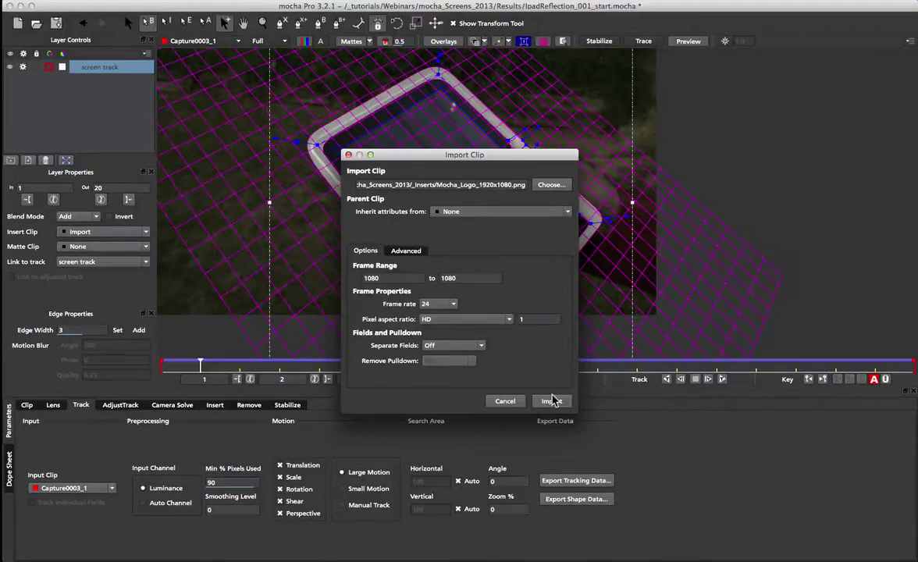
left_click(552, 402)
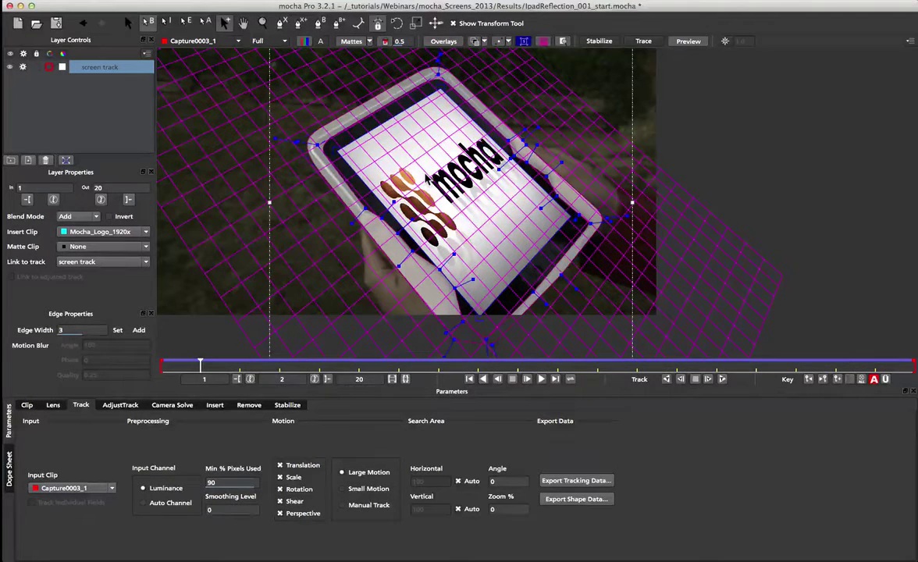
Step: Set the insert's offset tracking rotation to 90 and go to frame 1
left_click(215, 405)
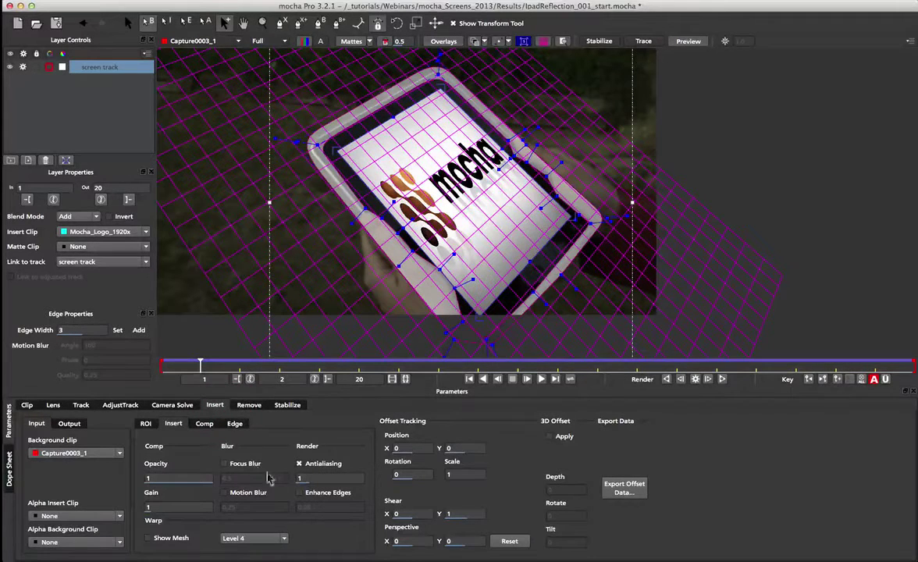
left_click(416, 475)
left_click_drag(411, 471, 419, 475)
type("90")
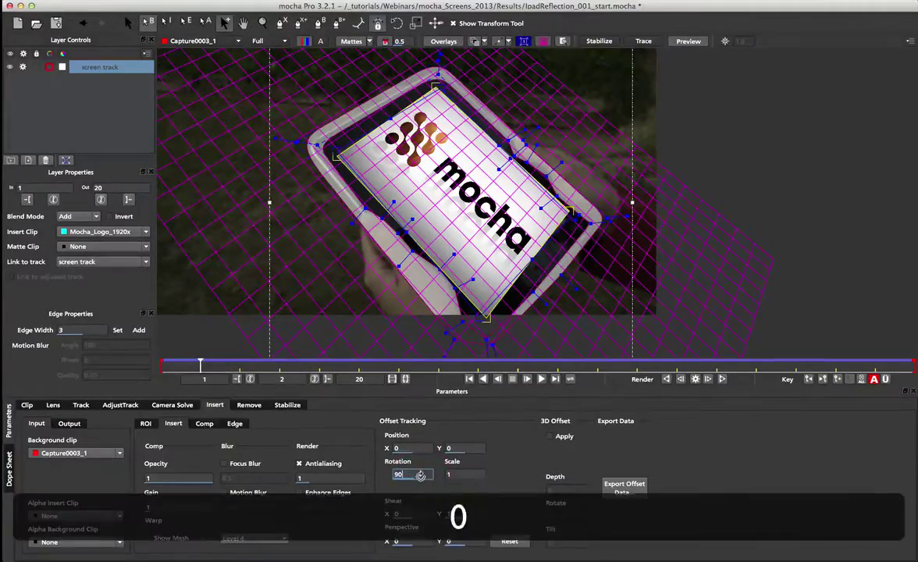
key("Return")
left_click_drag(200, 365, 153, 373)
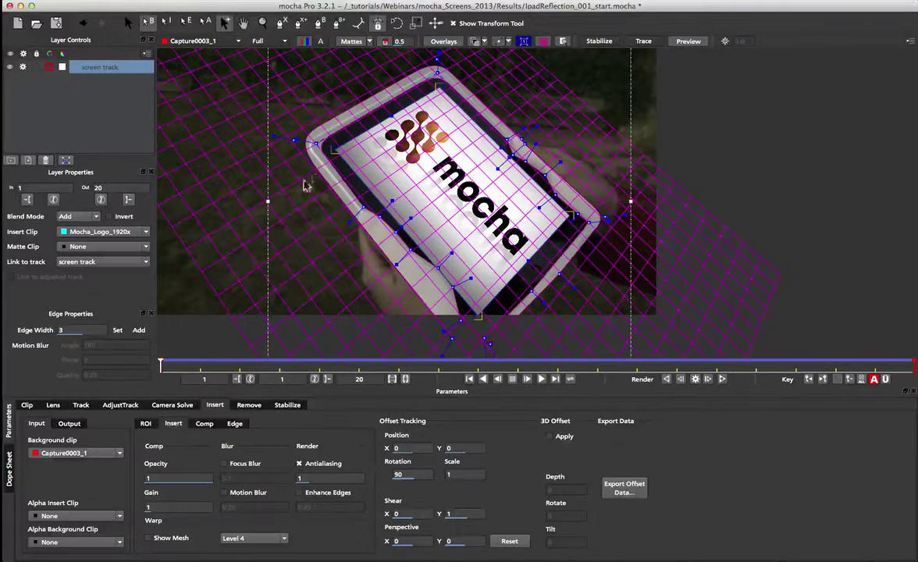
Step: Inspect the export options for the insert's offset tracking data and close them without exporting
left_click_drag(397, 474, 674, 489)
left_click(624, 488)
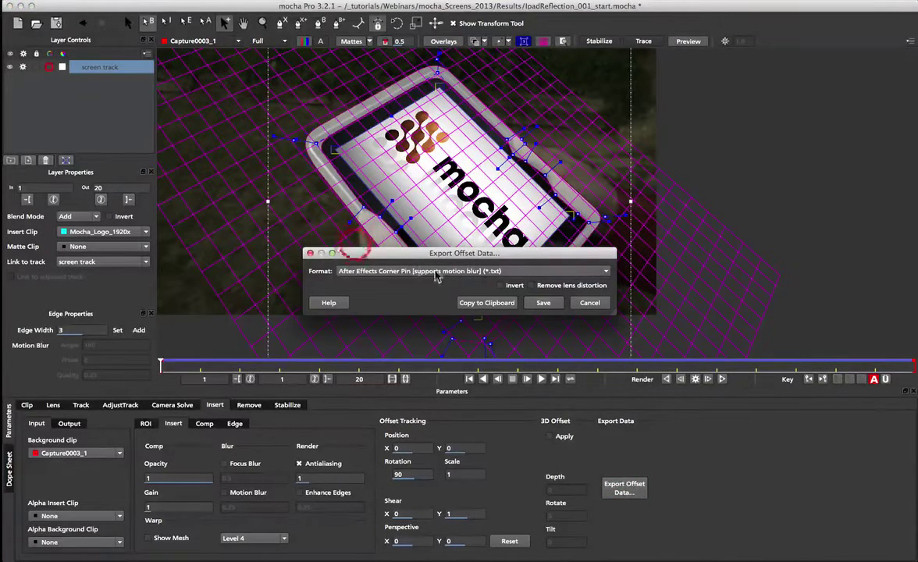
left_click(589, 303)
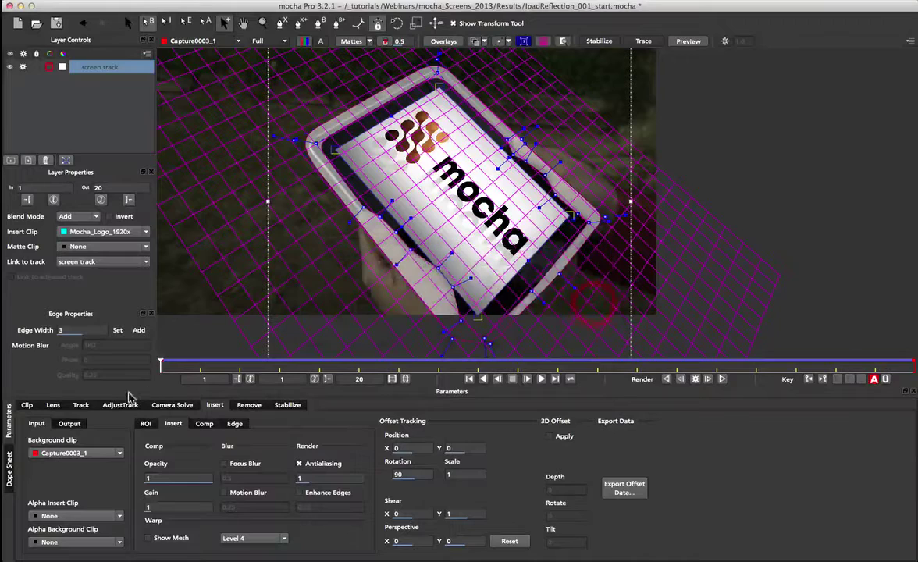
Step: Set the insert's offset tracking rotation to 0
left_click(80, 405)
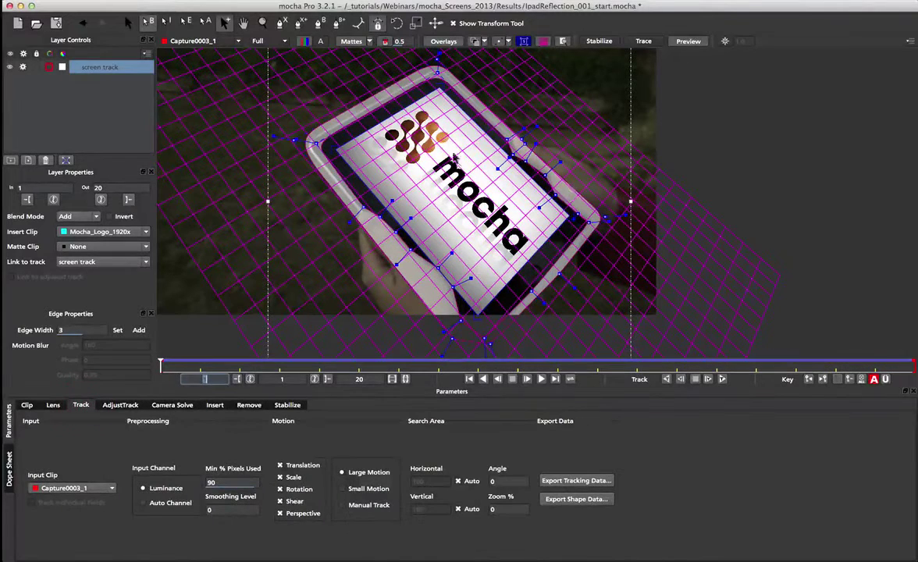
left_click(215, 405)
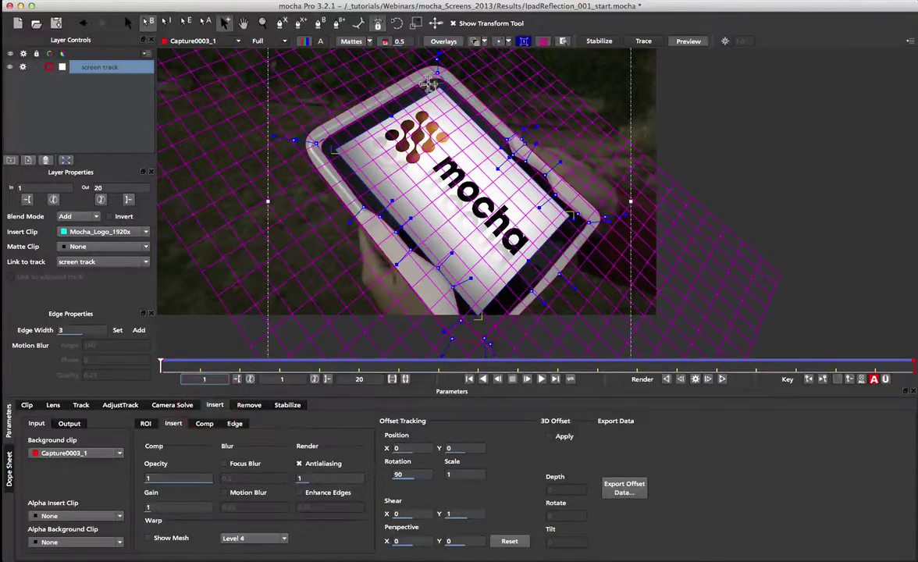
left_click(403, 474)
type("0")
key("Return")
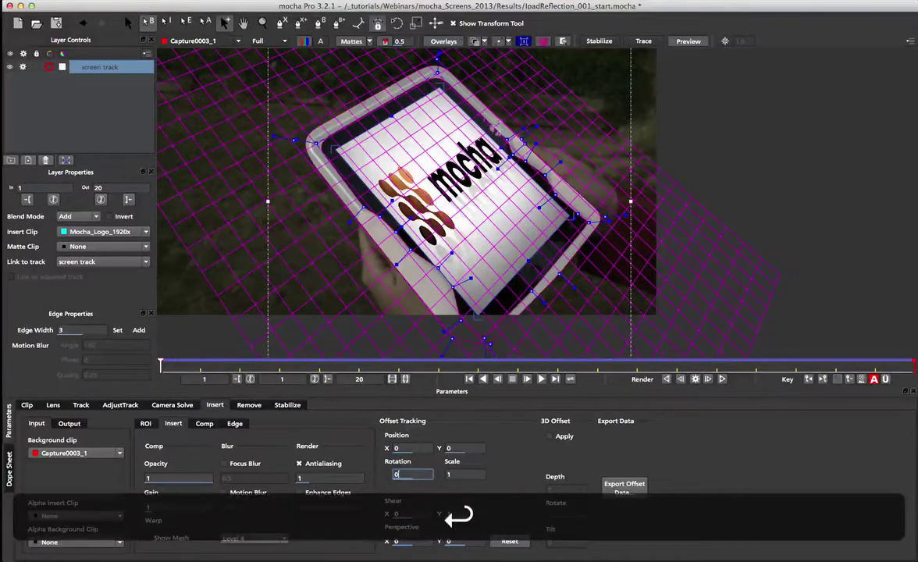
Step: Rotate the logo to run along the tablet's length by moving each surface corner to the neighbouring screen corner
left_click(80, 405)
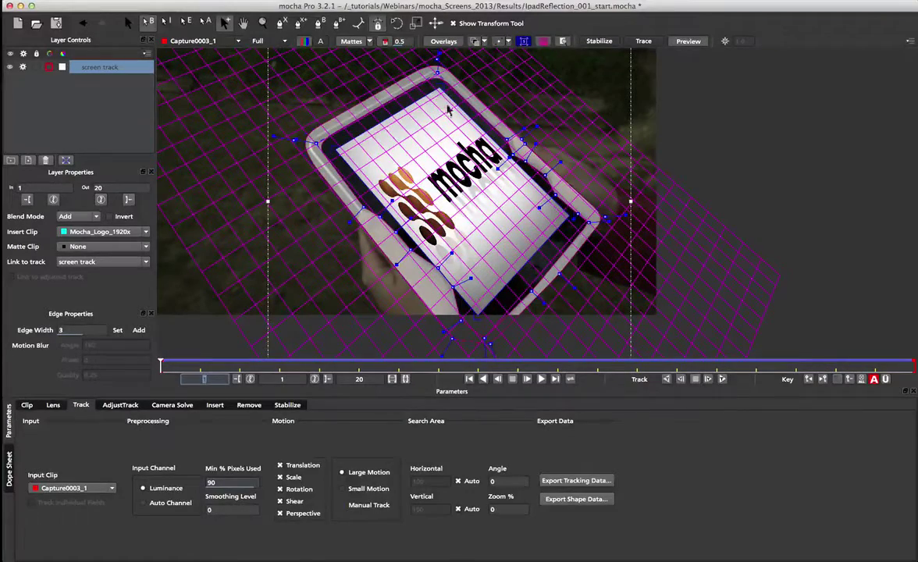
left_click_drag(440, 87, 512, 96)
mouse_move(334, 143)
left_mouse_down()
mouse_move(430, 103)
mouse_move(437, 87)
mouse_move(415, 179)
mouse_move(342, 150)
left_mouse_up()
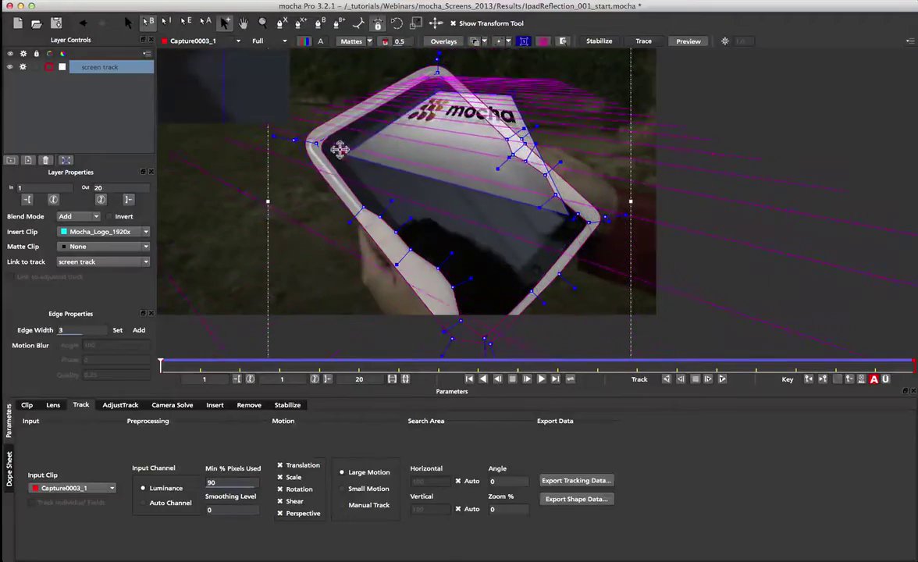
left_click_drag(541, 203, 472, 286)
left_click_drag(515, 110, 563, 222)
mouse_move(438, 80)
left_mouse_down()
mouse_move(442, 90)
mouse_move(439, 82)
left_mouse_up()
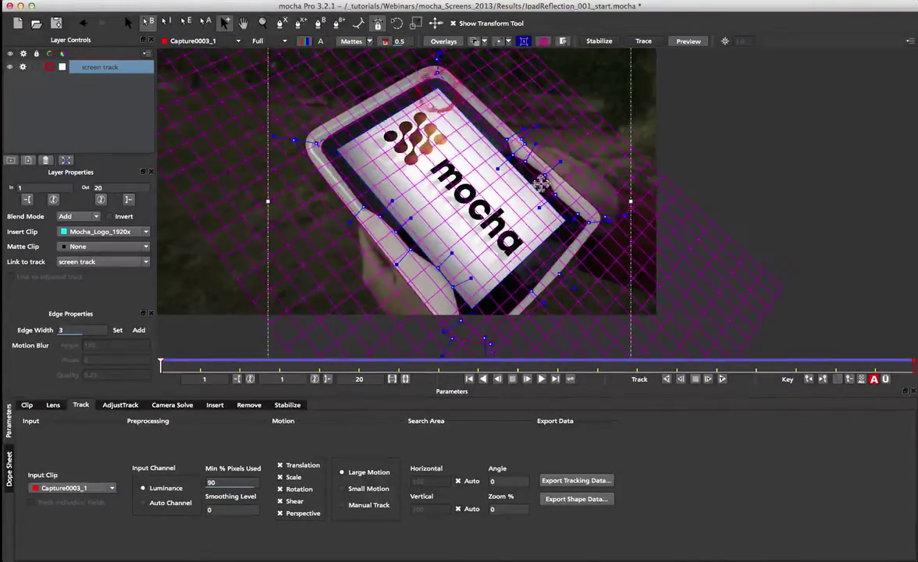
left_click_drag(564, 222, 584, 218)
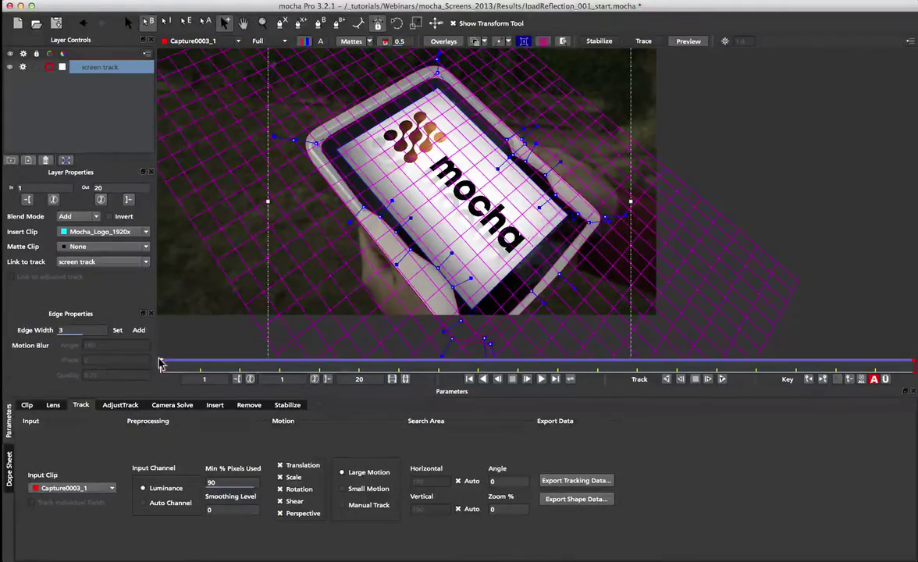
Step: Inspect the available formats for exporting the tablet's tracking data and leave the export without saving or copying anything
left_click(548, 480)
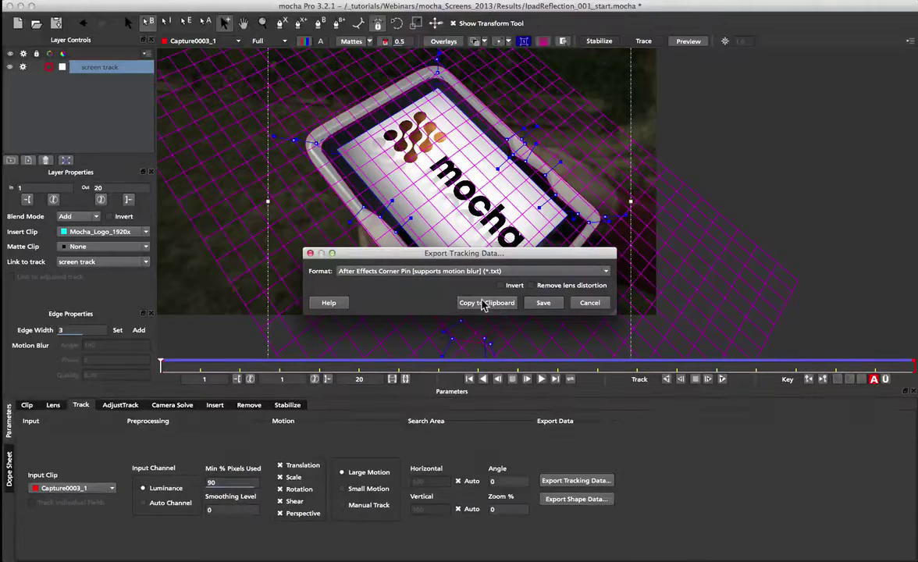
left_click(475, 271)
scroll(414, 316, "down", 5)
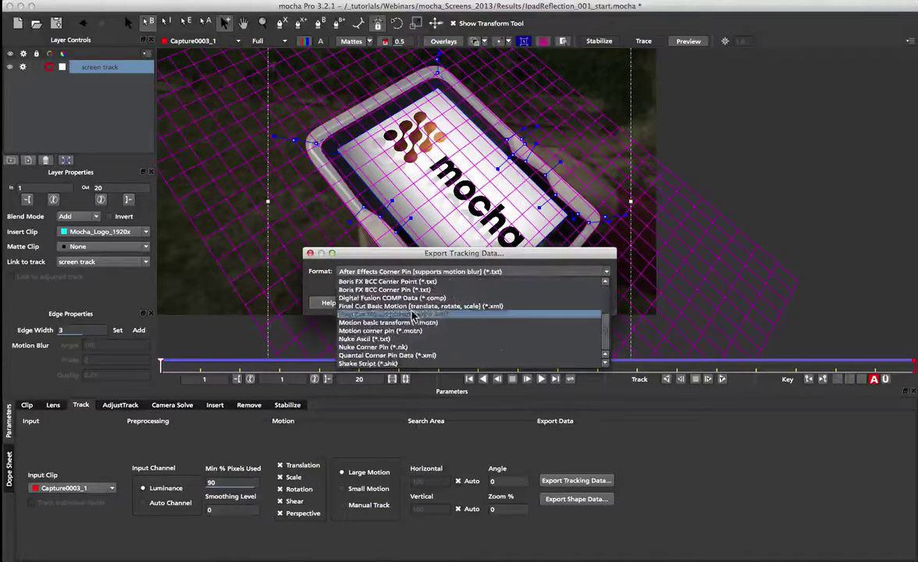
scroll(413, 315, "up", 5)
left_click(375, 282)
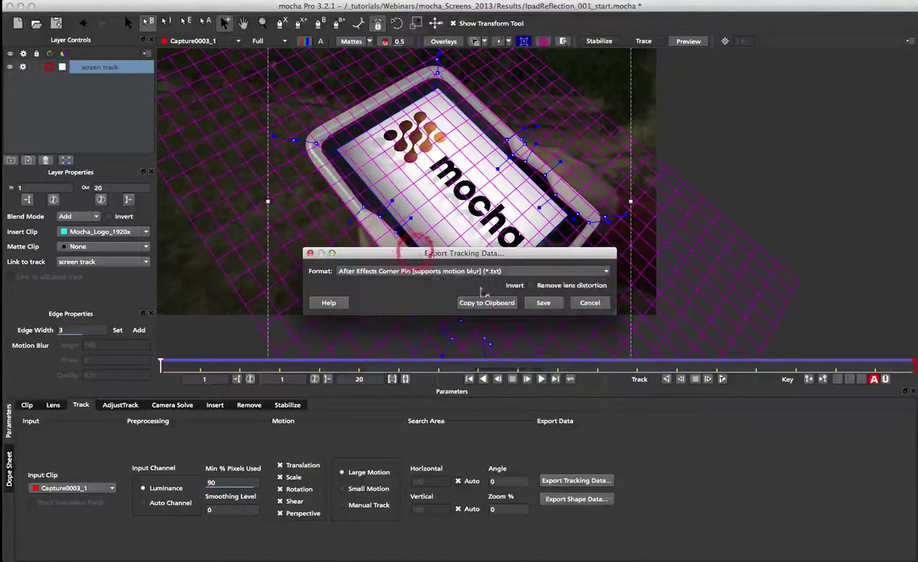
left_click(587, 305)
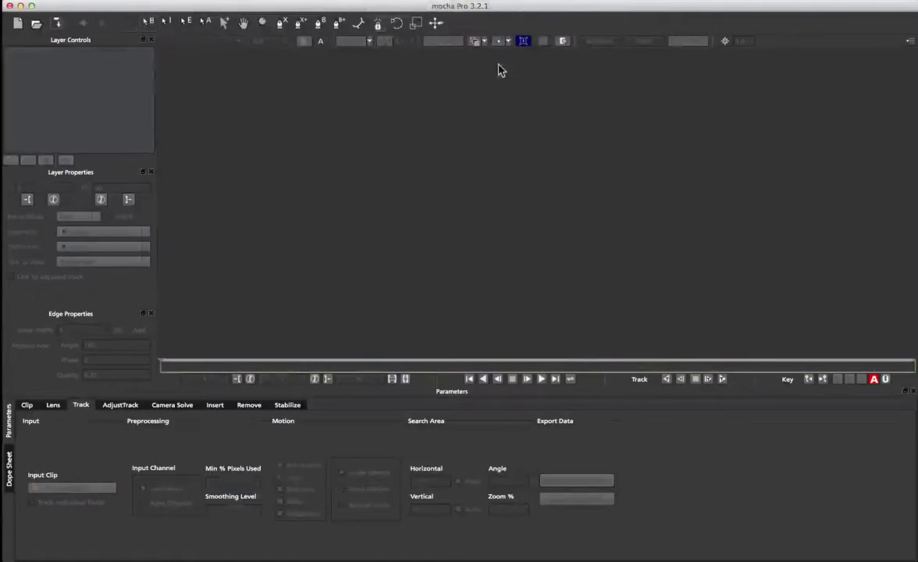
Step: Open the recent unfinished HELLFIRE_SHOT_01 project, set the viewer brightness to 1.5 and scrub the clip, returning to frame 1
left_click(97, 2)
mouse_move(105, 28)
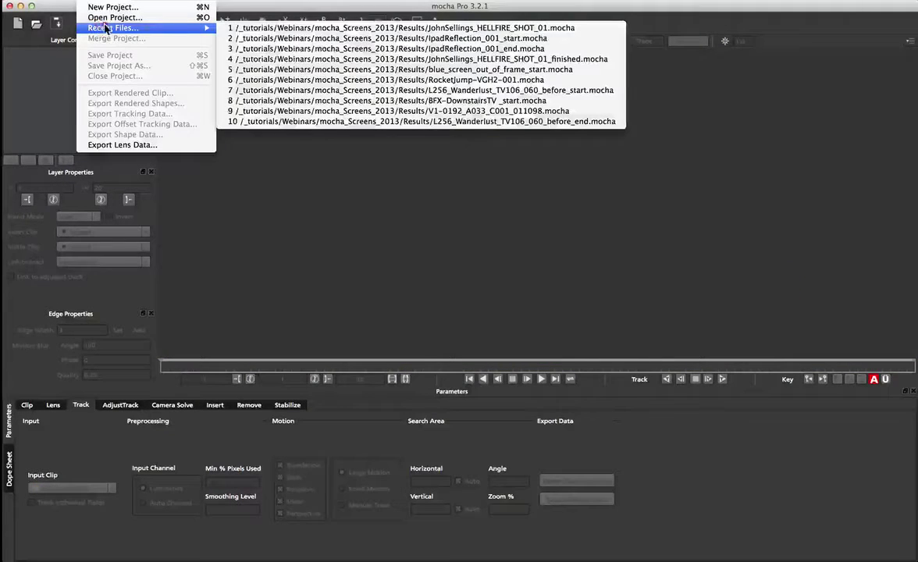
left_click(352, 28)
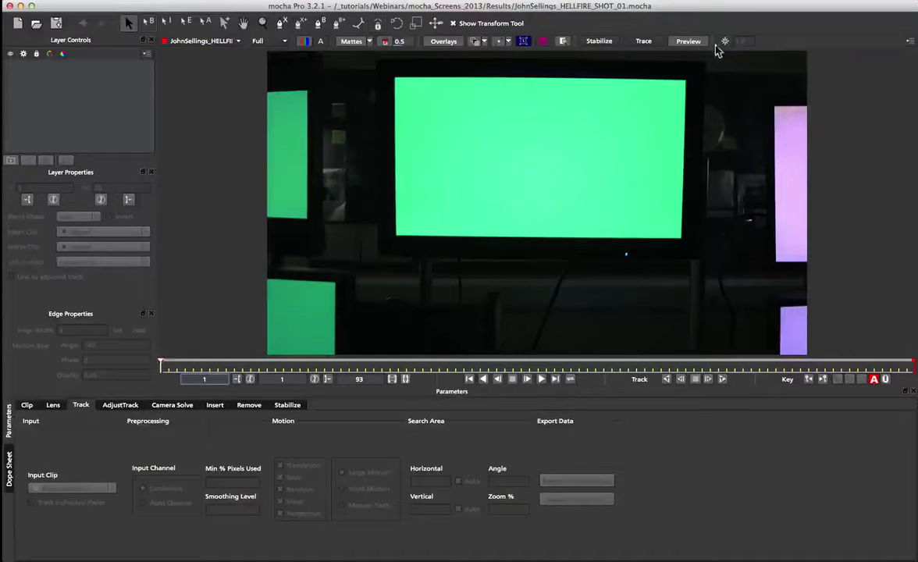
left_click(740, 41)
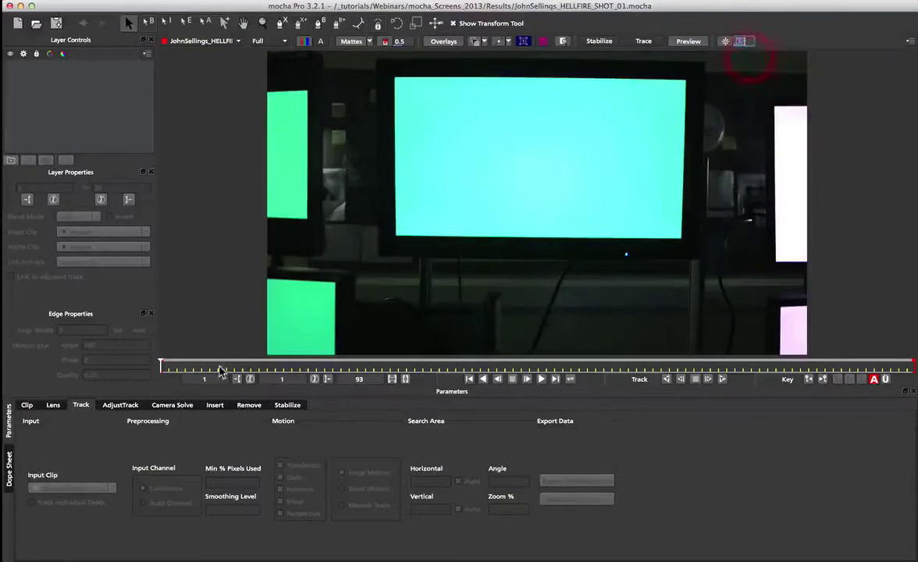
mouse_move(162, 367)
left_mouse_down()
mouse_move(790, 365)
mouse_move(156, 356)
left_mouse_up()
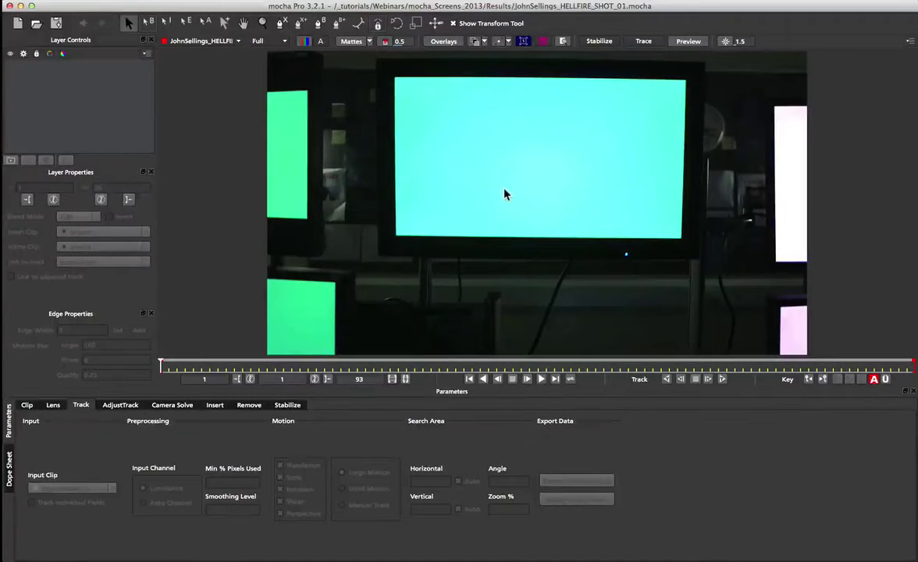
Step: Detect the lens calibration lines on frame 1 and add a calibration line along the central monitor's upper outer edge
left_click(52, 407)
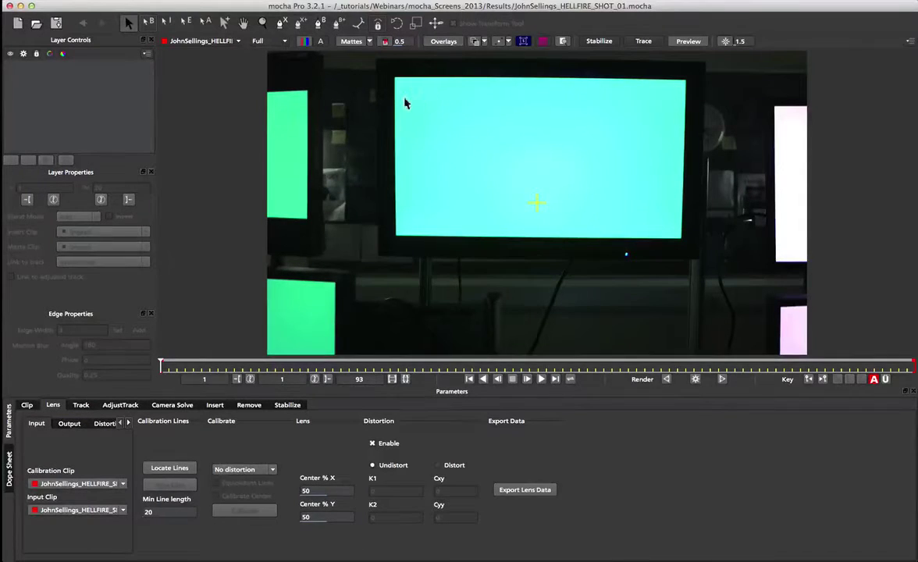
left_click(168, 469)
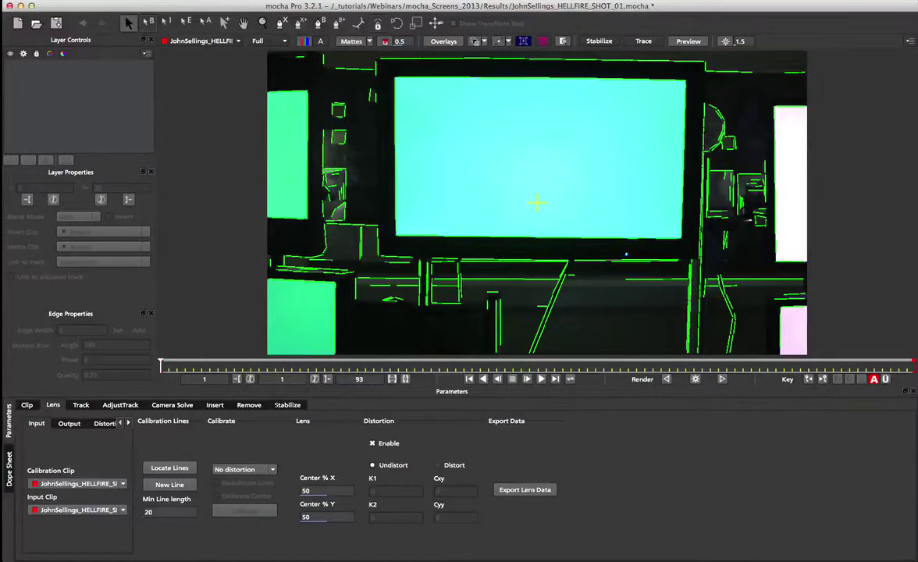
left_click(170, 485)
left_click(381, 58)
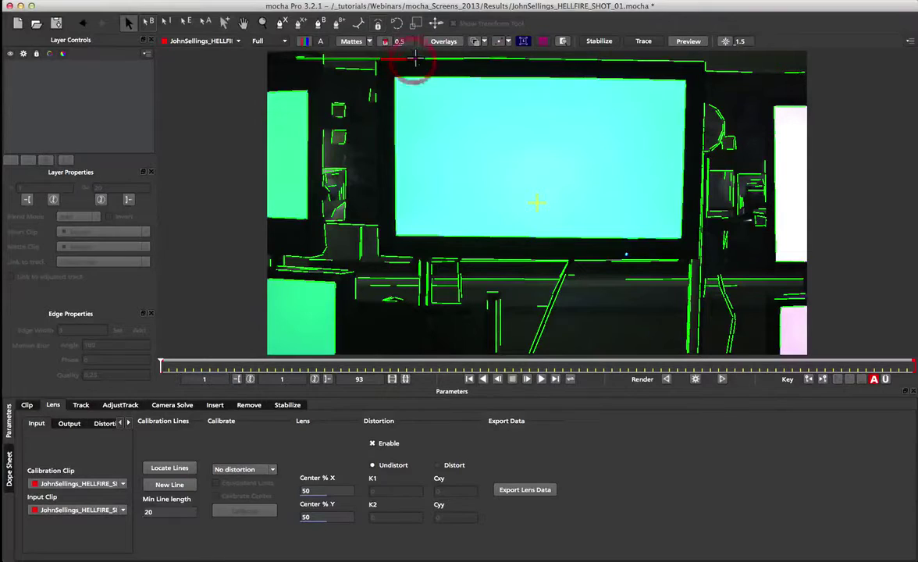
left_click(443, 59)
left_click(501, 59)
right_click(693, 61)
left_click(463, 60)
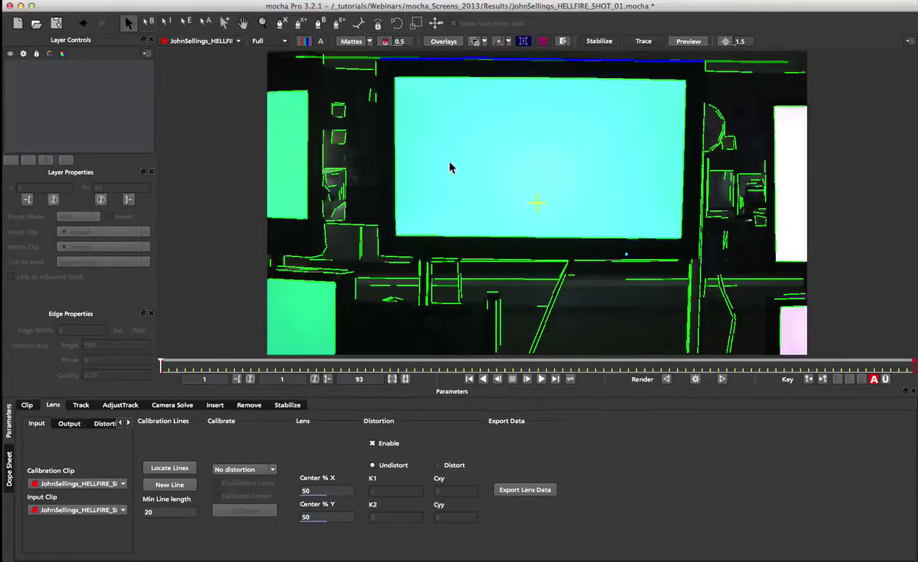
Step: Add lens calibration lines along the bottom, left and right edges of the central monitor's green screen
key("n")
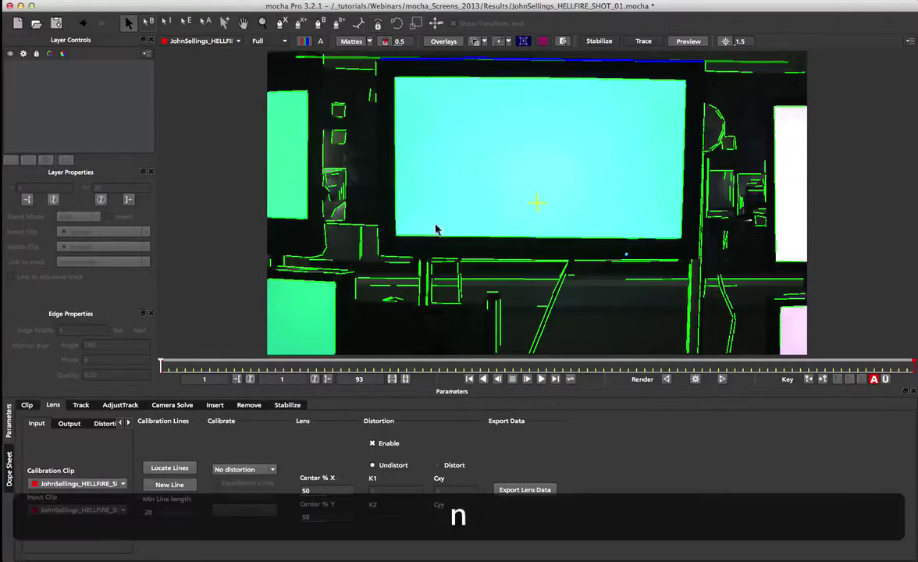
left_click(430, 231)
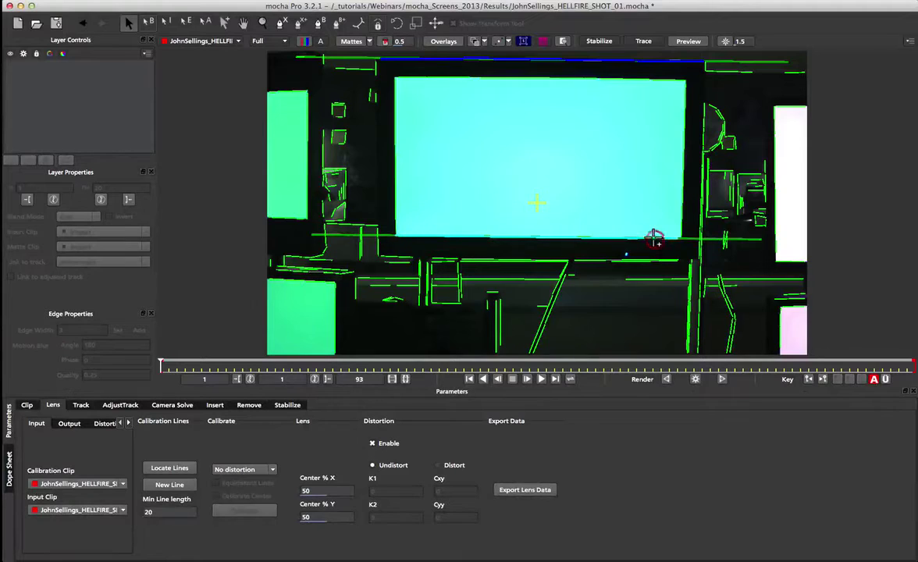
key("n")
left_click(396, 234)
left_click(397, 85)
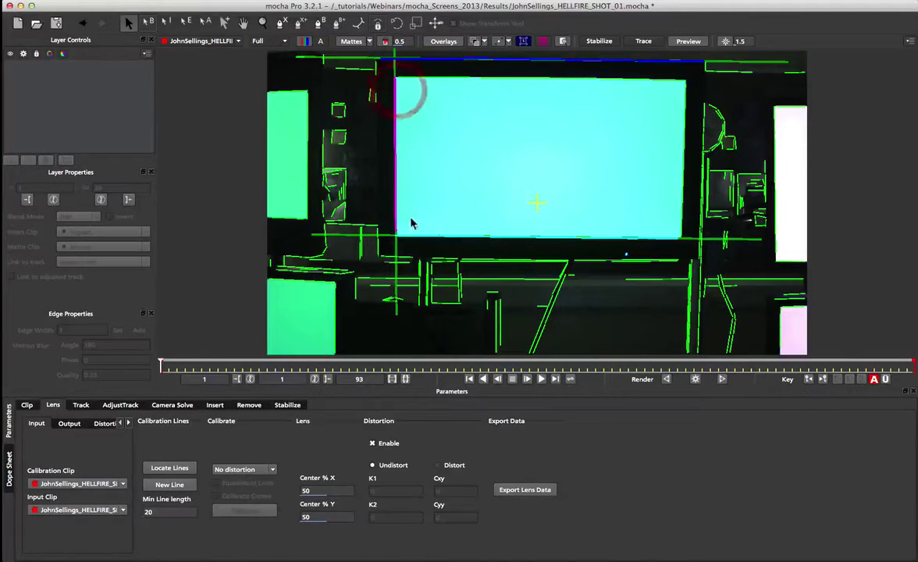
key("n")
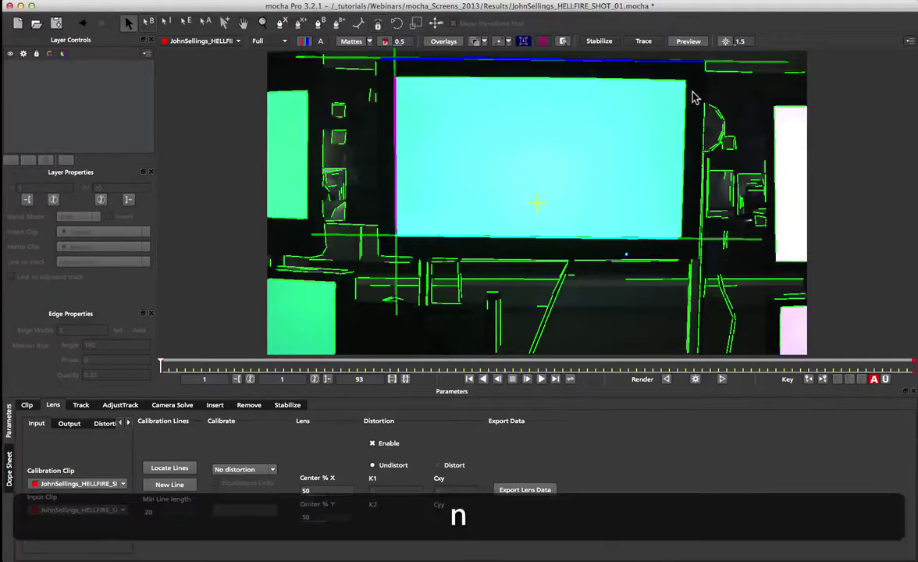
left_click(685, 82)
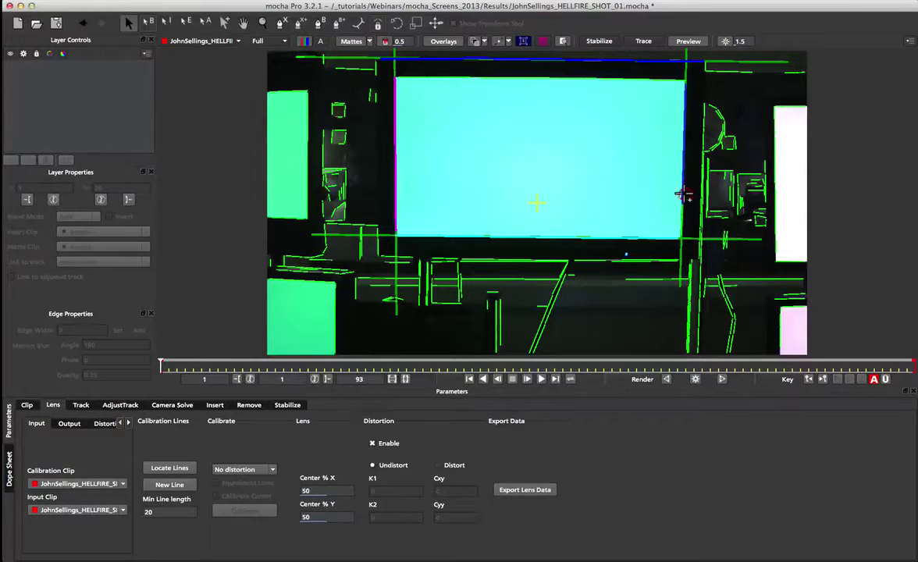
left_click(683, 226)
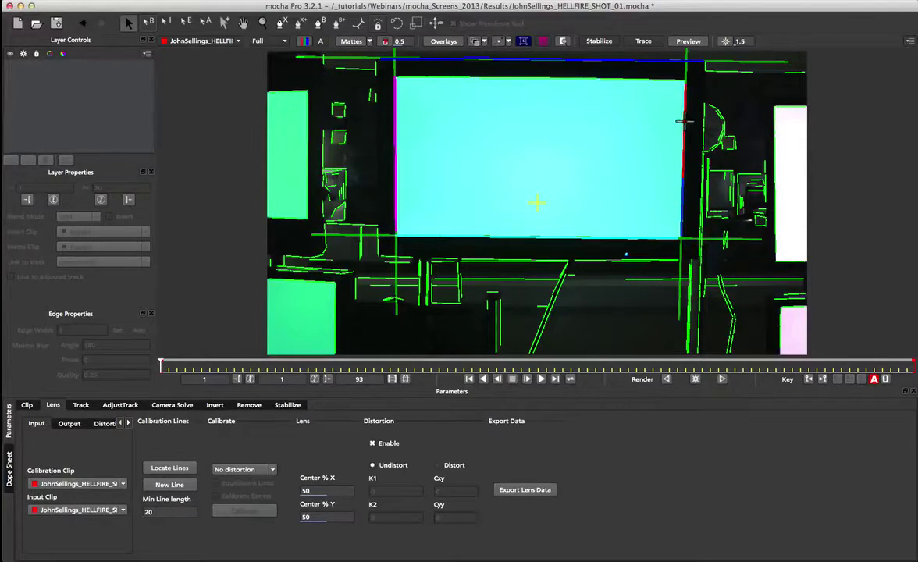
key("n")
left_click(574, 259)
key("Escape")
Step: Try the 1-Parameter and 2-Parameter distortion models for the lens calibration
left_click(266, 469)
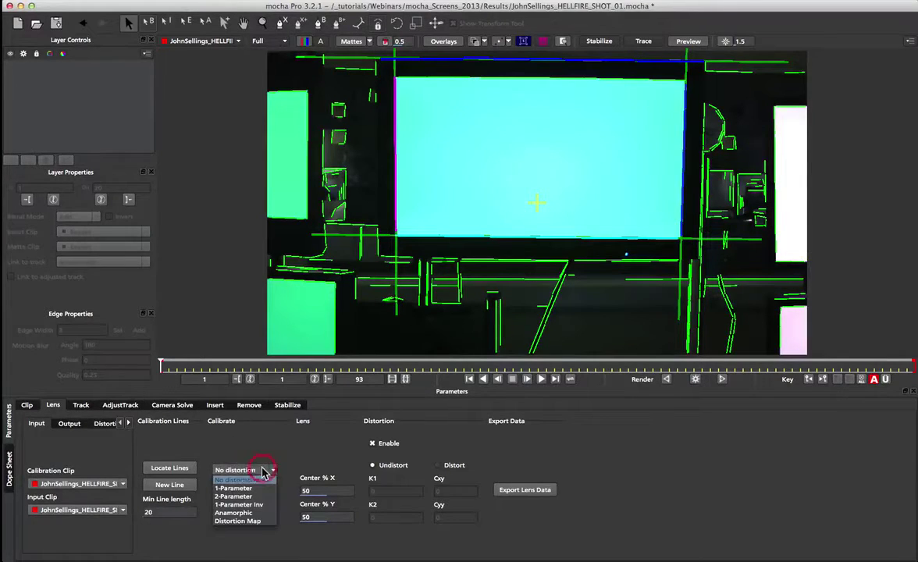
left_click(222, 489)
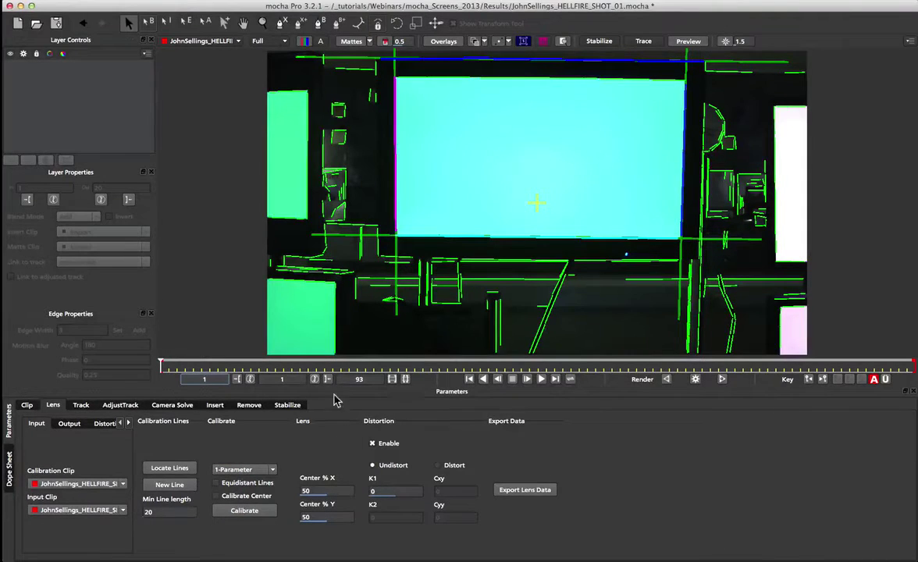
left_click(252, 469)
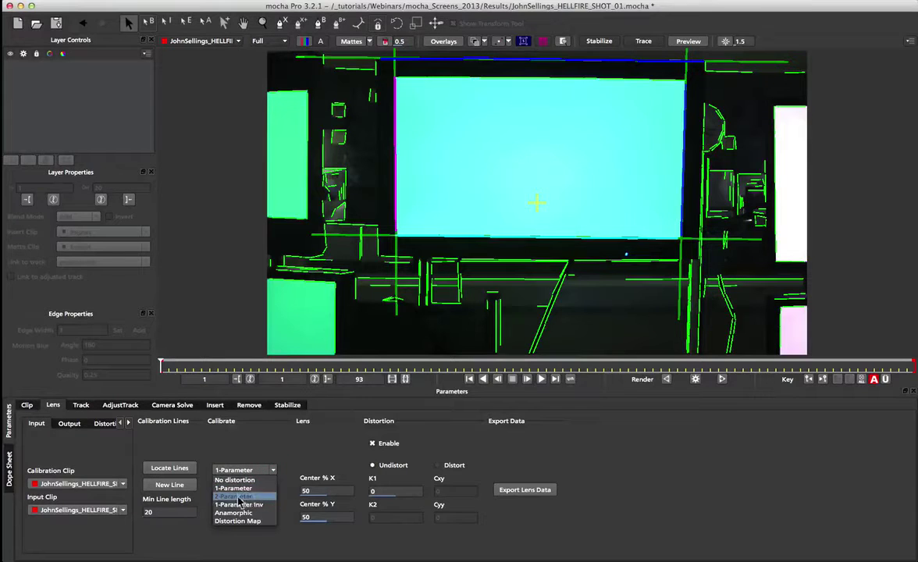
left_click(238, 497)
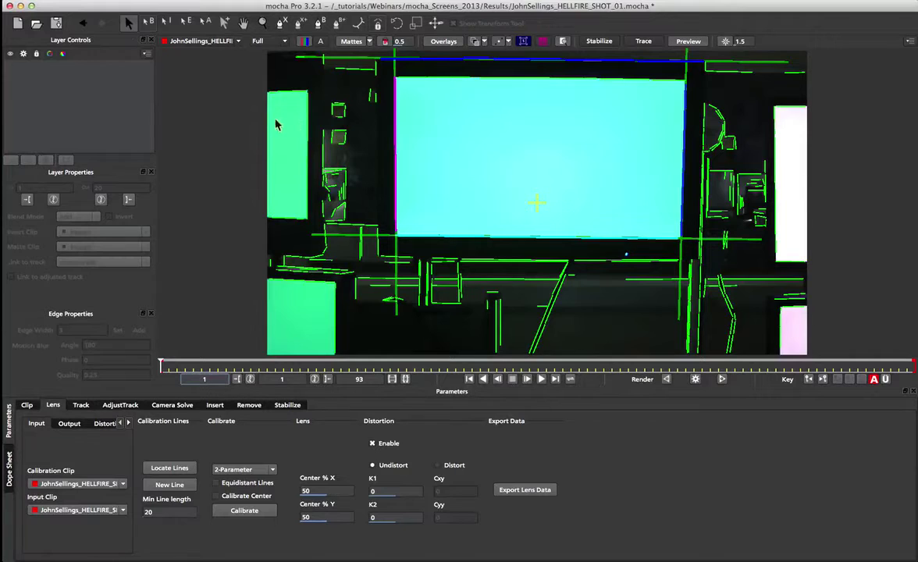
Step: Calibrate the lens with the 1-Parameter distortion model and check the resulting curvature with the grid overlay
left_click(243, 471)
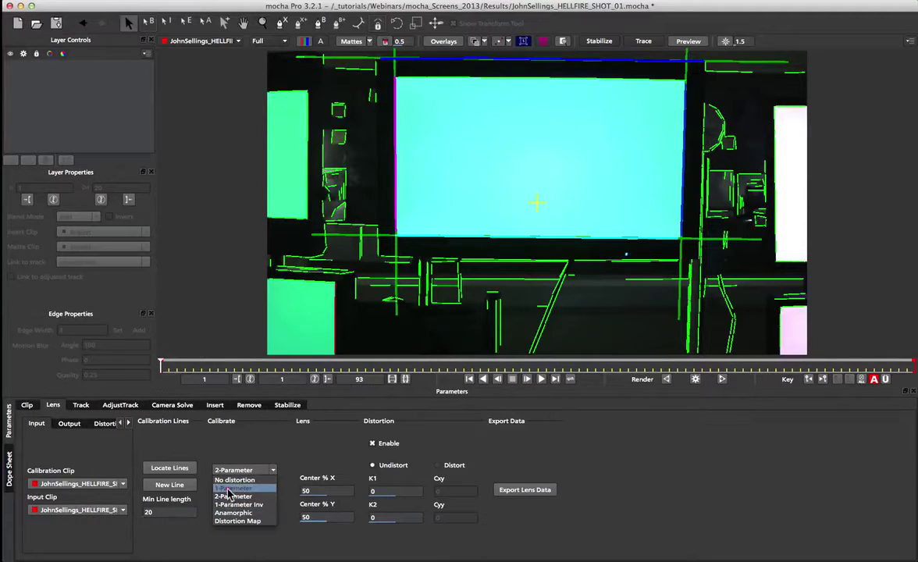
left_click(229, 489)
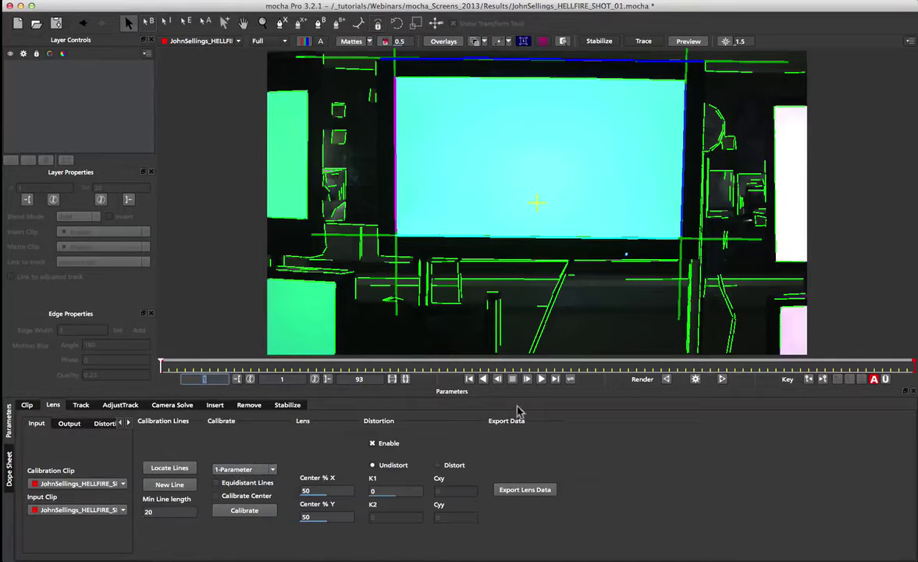
left_click(225, 512)
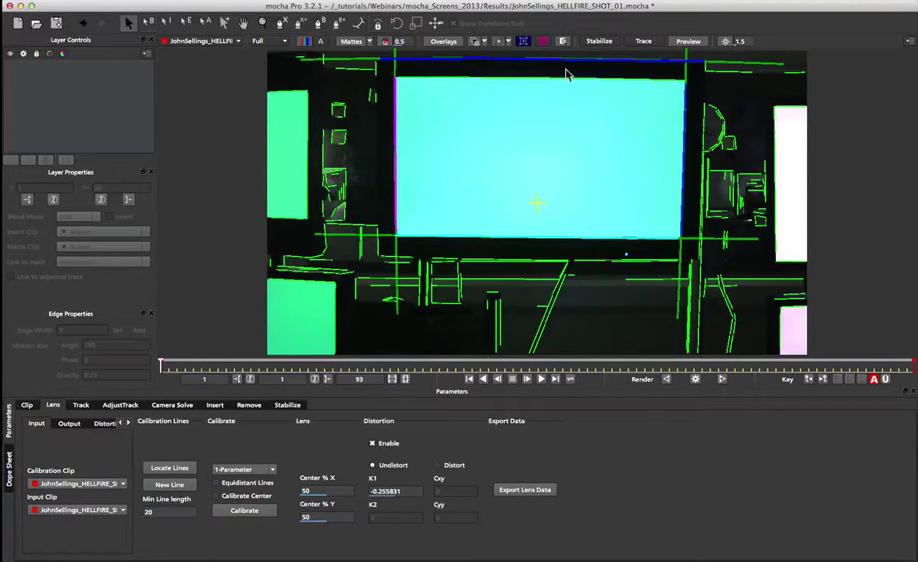
left_click(544, 45)
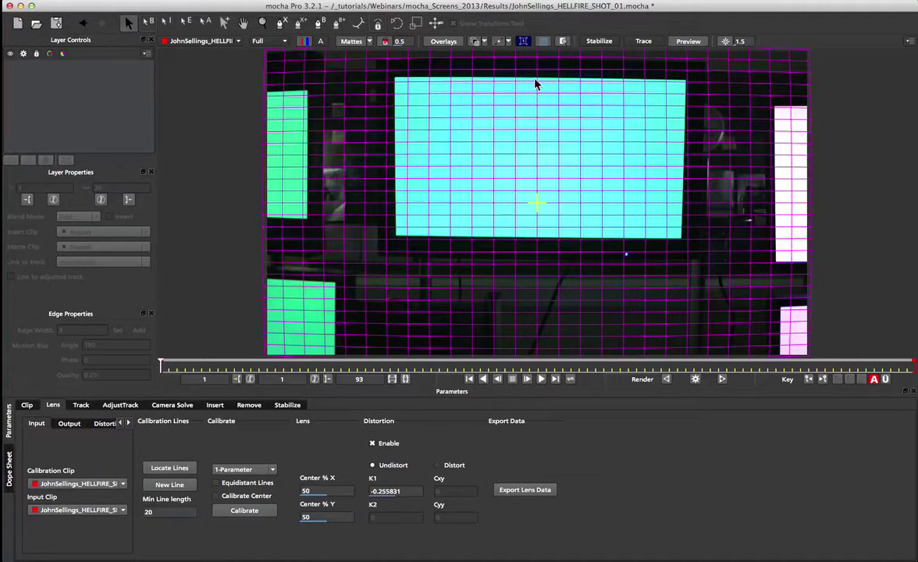
left_click(543, 41)
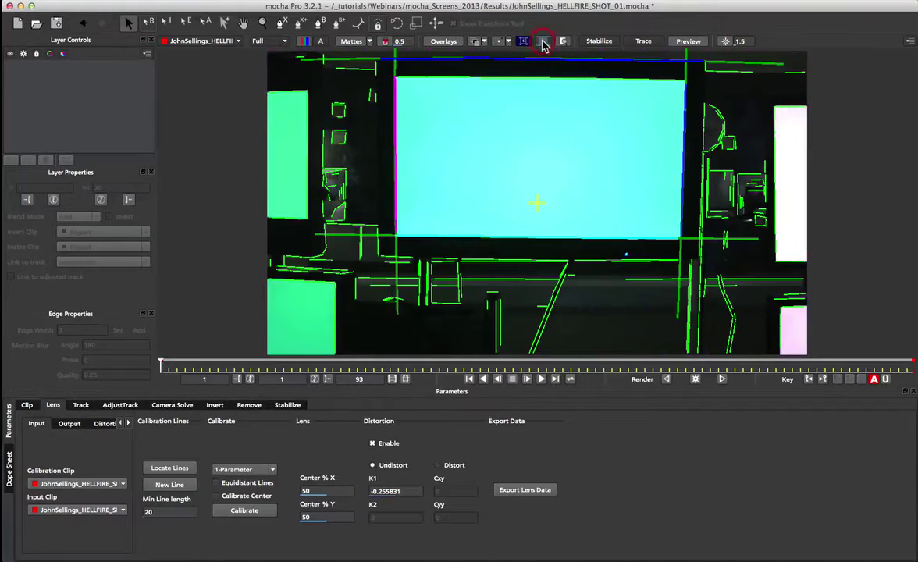
Step: Render the undistorted clip forwards and switch the viewer back to the original clip for comparison
left_click(722, 378)
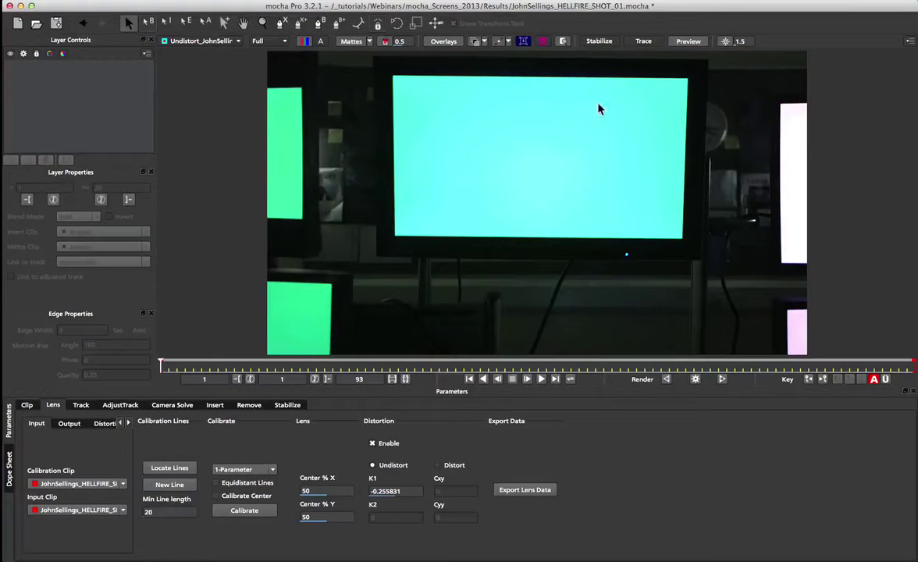
left_click(201, 41)
left_click(199, 45)
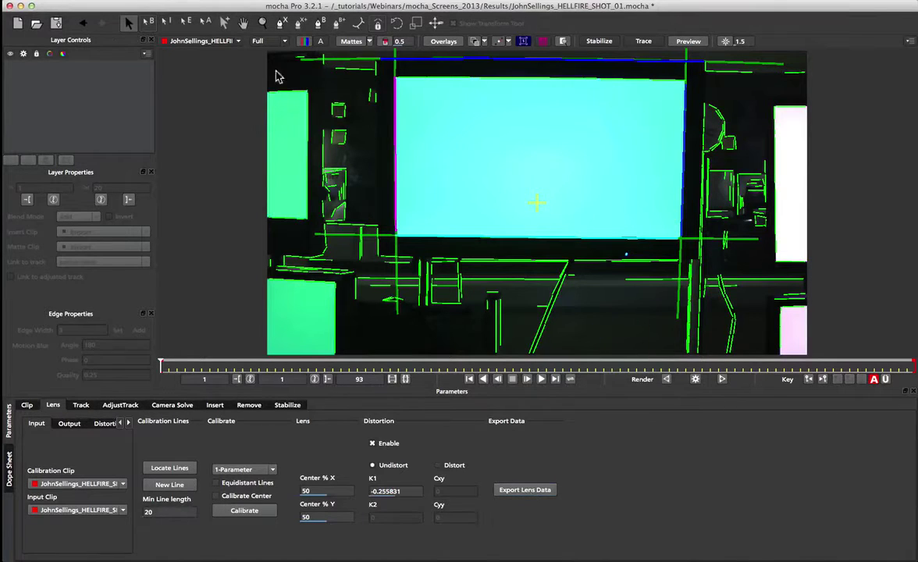
Step: Draw a closed X-spline around the central monitor's outer frame for tracking on frame 1 and raise the viewer brightness further
key("z")
left_click(281, 24)
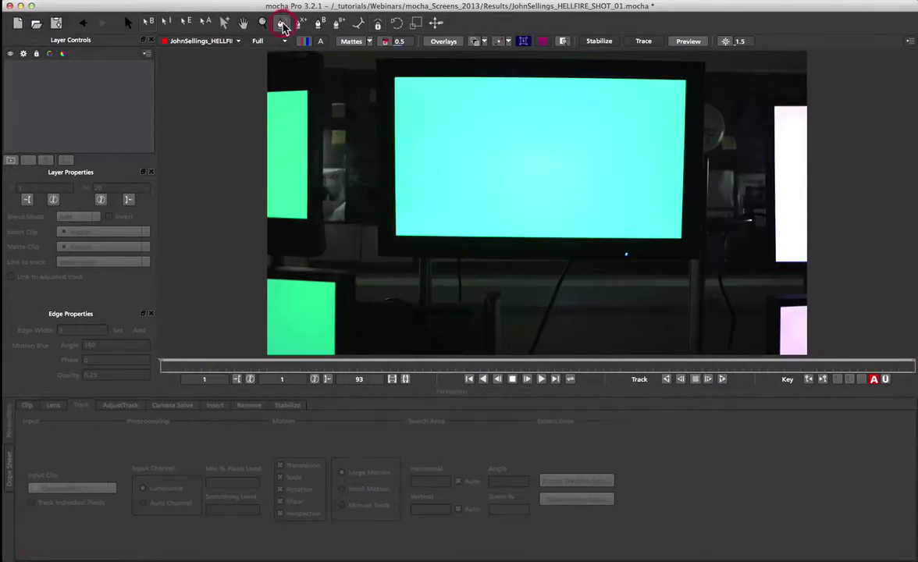
key("x")
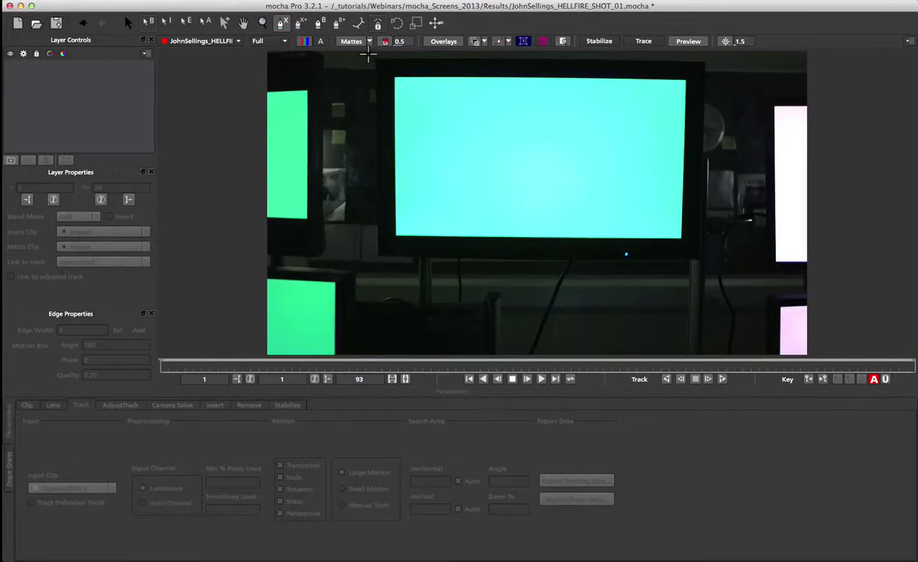
left_click(370, 54)
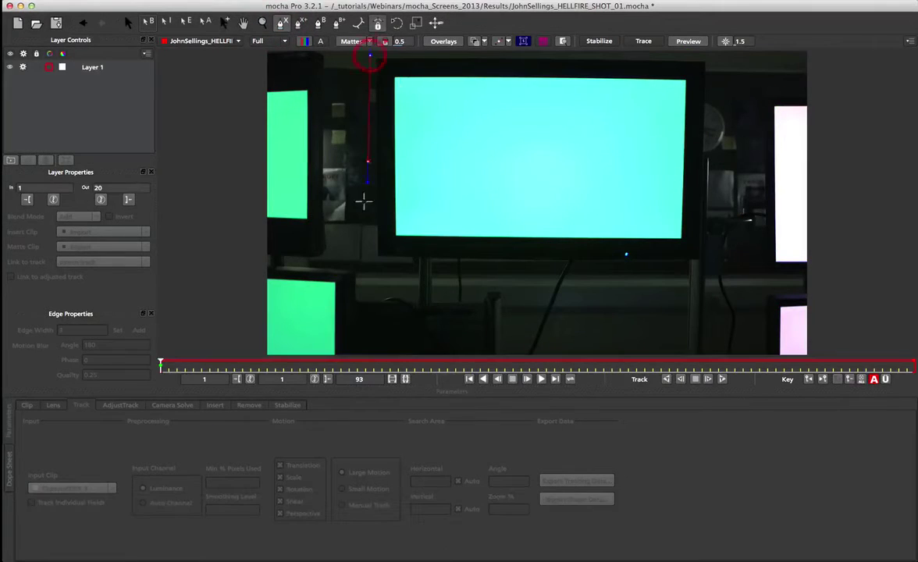
left_click(708, 271)
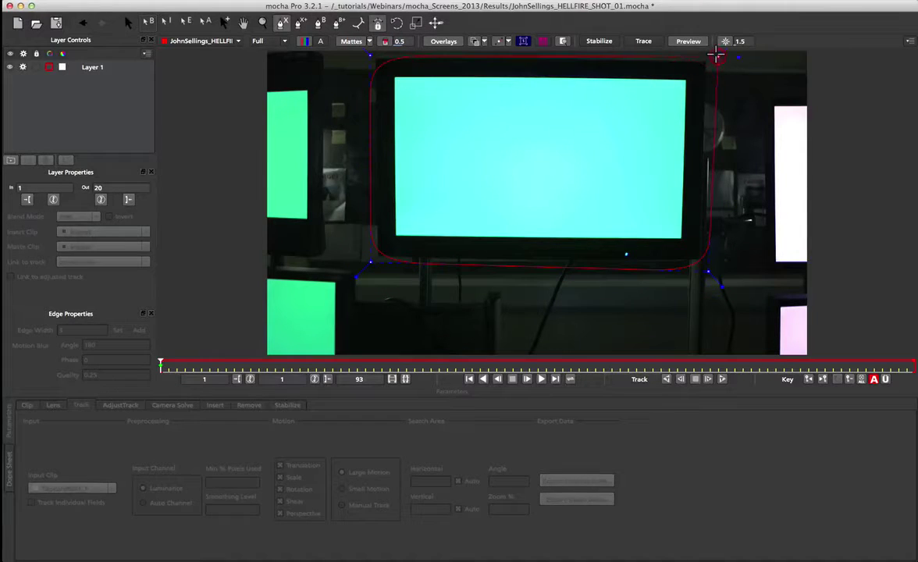
left_click(716, 57)
right_click(716, 56)
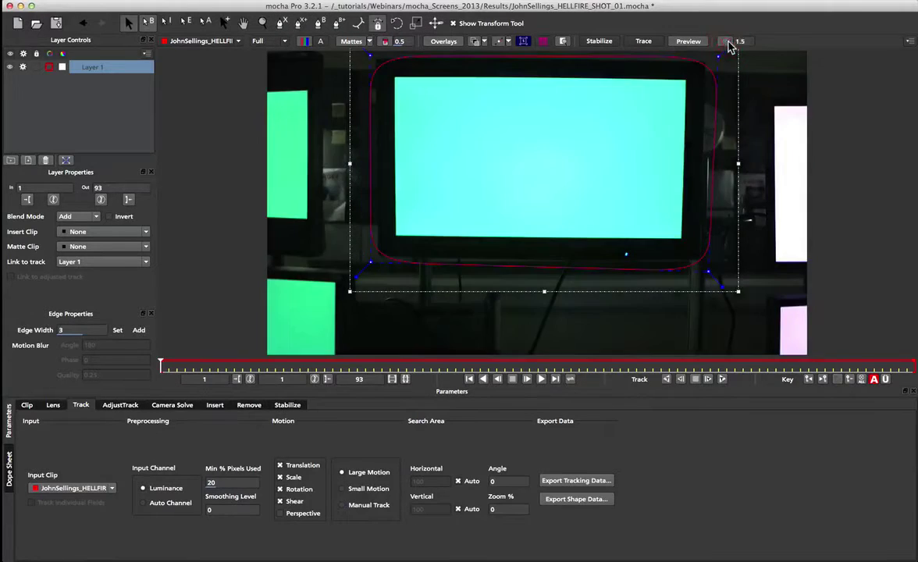
left_click(752, 53)
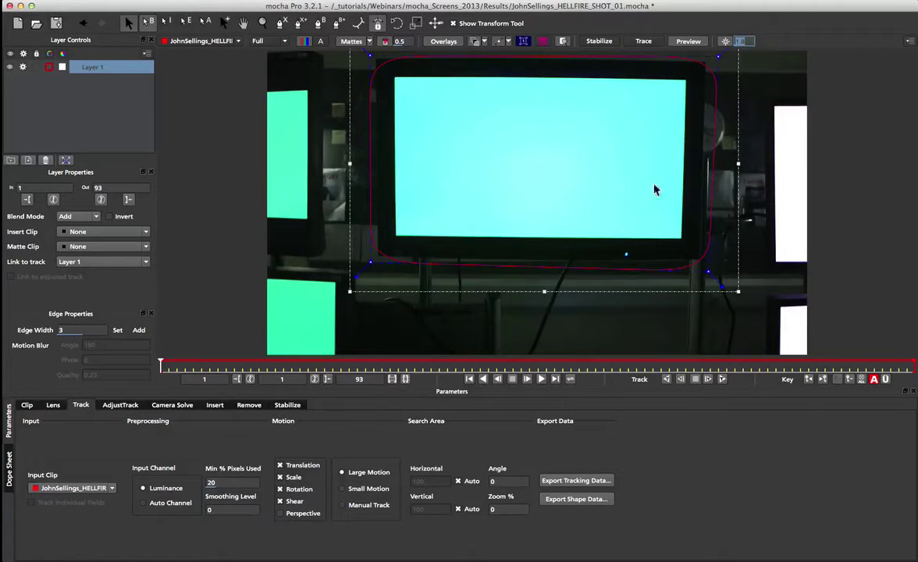
Step: Move the X-spline's corner points outward so the shape loosely surrounds the central monitor's outer frame
key("x")
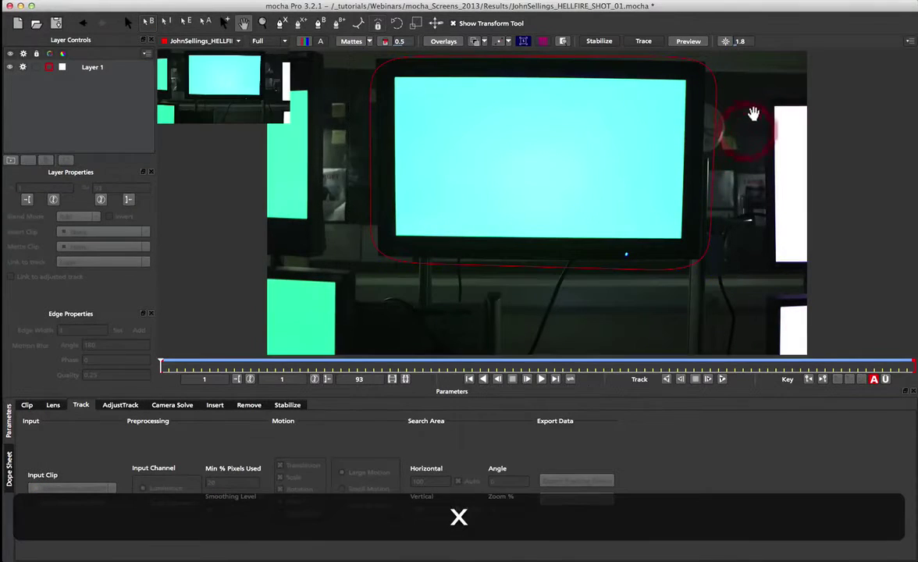
left_click_drag(752, 112, 707, 147)
left_click_drag(678, 91, 681, 87)
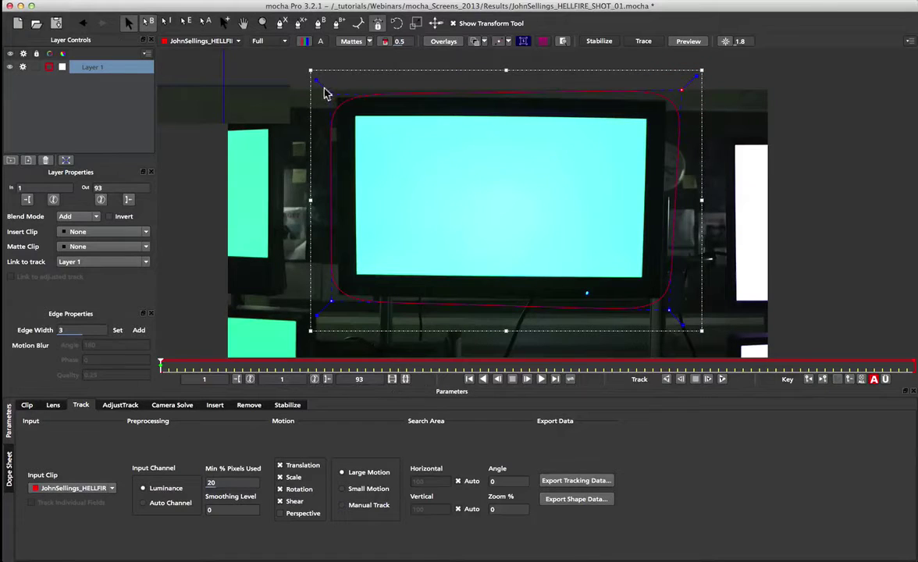
left_click_drag(327, 90, 318, 86)
left_click_drag(324, 294, 321, 309)
left_click_drag(668, 310, 677, 317)
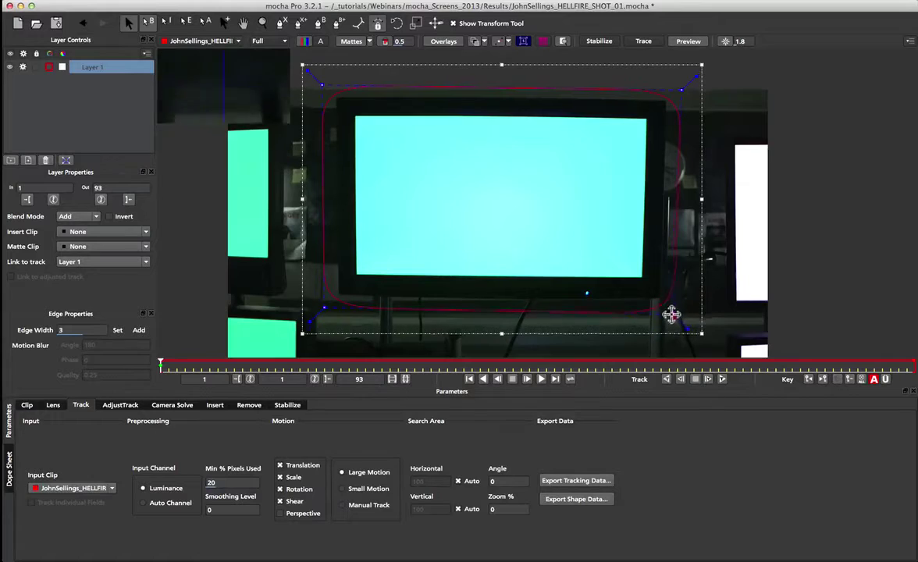
Step: Display the planar surface and grid, and align the surface's four corners with the corners of the central green screen
left_click(521, 43)
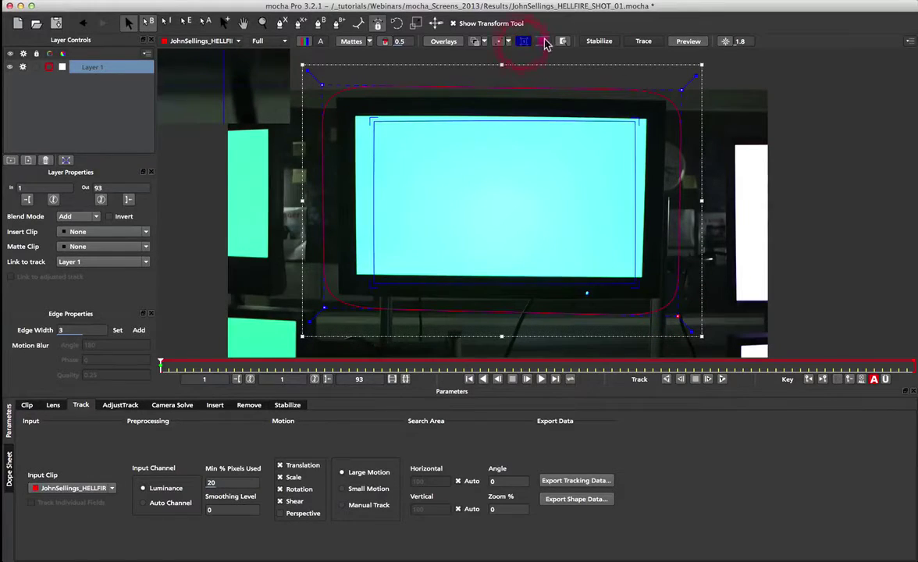
mouse_move(369, 119)
left_mouse_down()
mouse_move(374, 105)
mouse_move(352, 115)
left_mouse_up()
left_click_drag(645, 119, 647, 119)
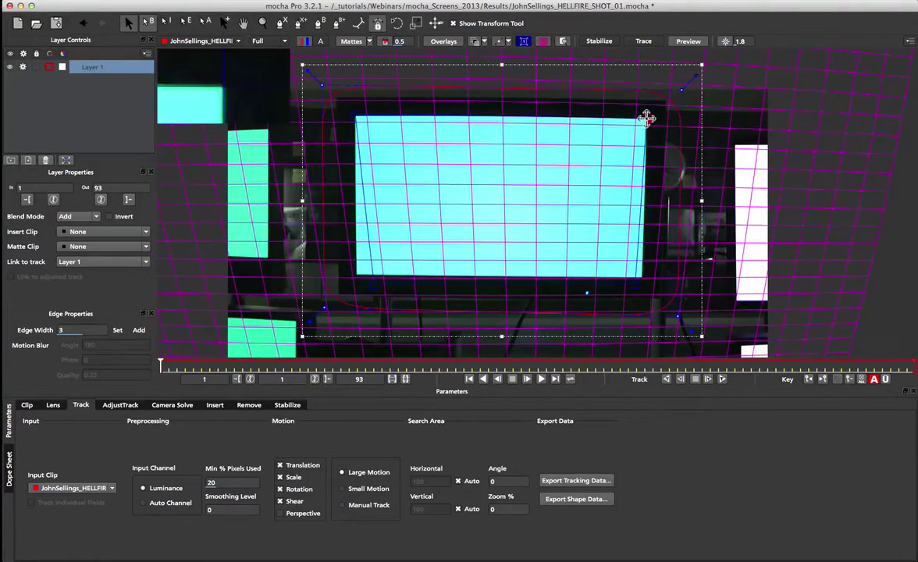
left_click_drag(633, 283, 639, 273)
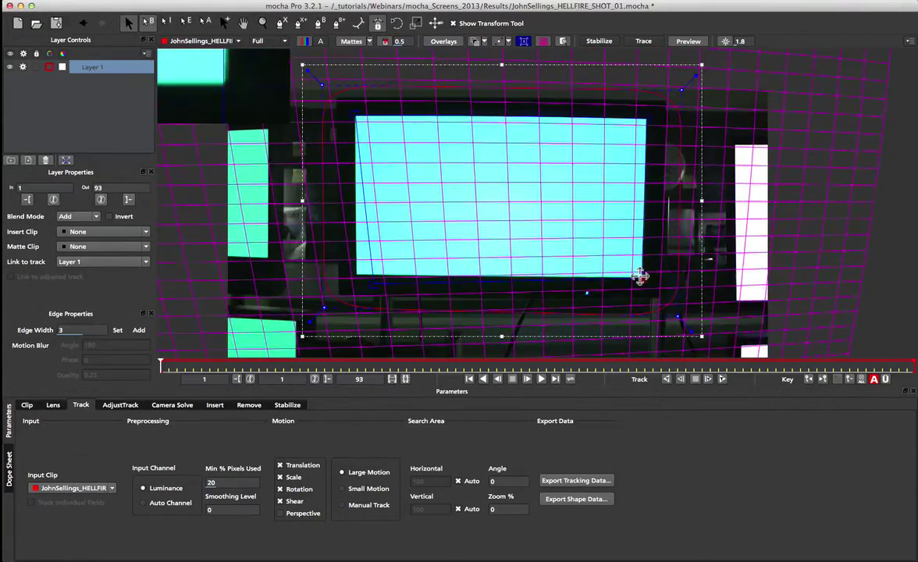
left_click_drag(370, 284, 353, 275)
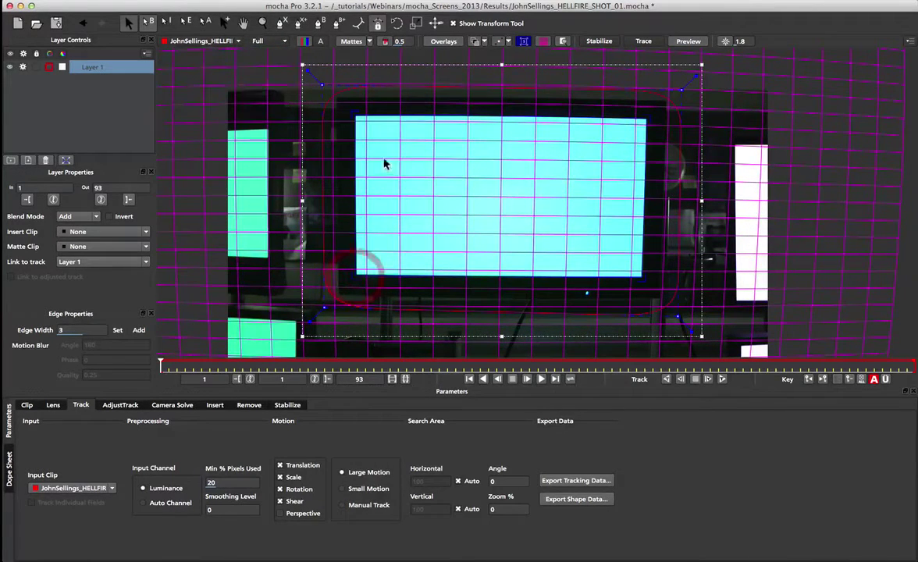
left_click_drag(352, 113, 350, 114)
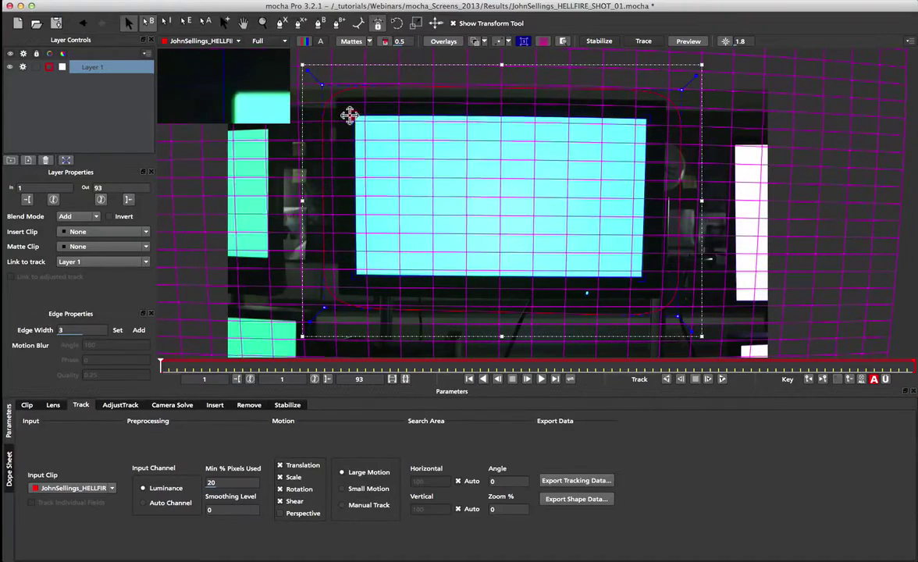
left_click_drag(643, 116, 646, 115)
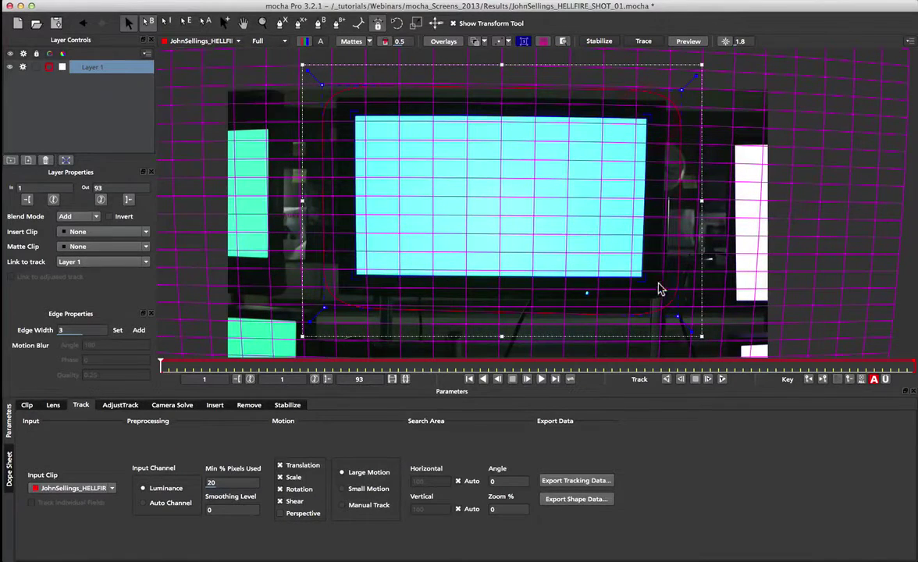
left_click_drag(642, 278, 641, 280)
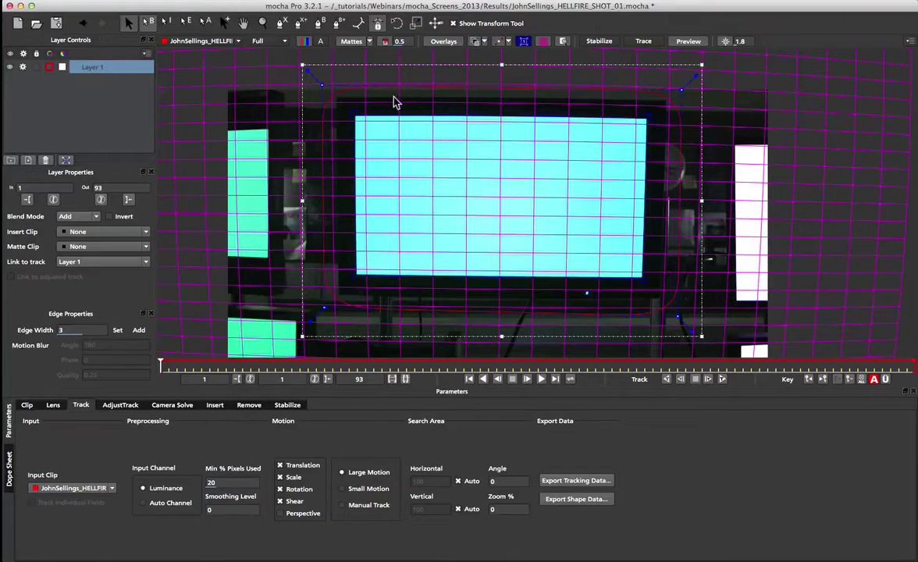
Step: Set the track's minimum percentage of pixels used to 90 and include perspective motion
double_click(218, 485)
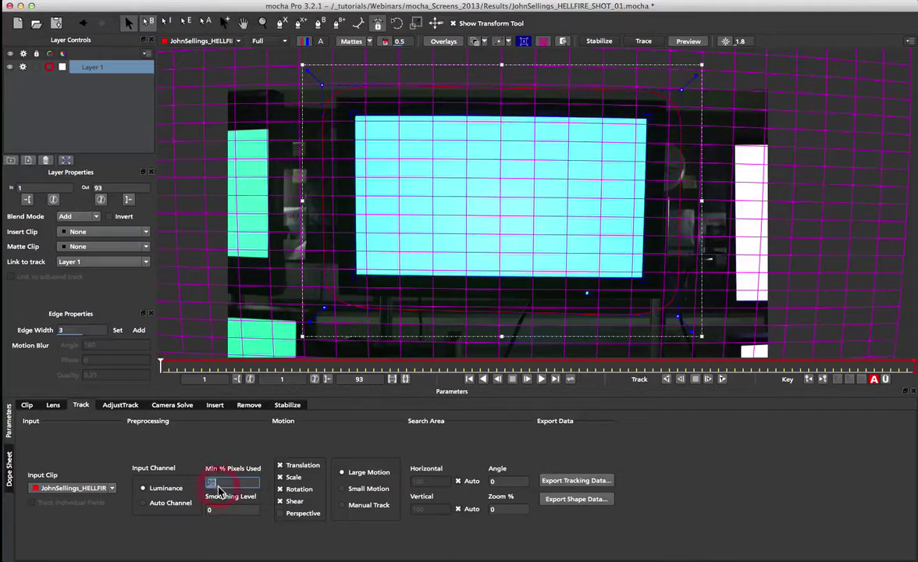
type("90")
key("Return")
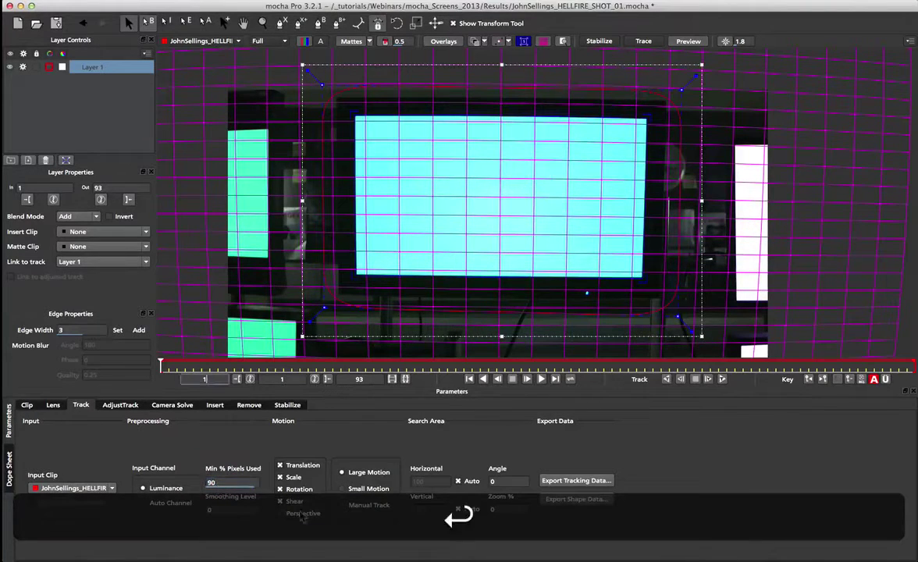
left_click(300, 514)
Step: Rename Layer 1 as "screen track" and track it forwards from frame 1, stopping at frame 7
double_click(91, 67)
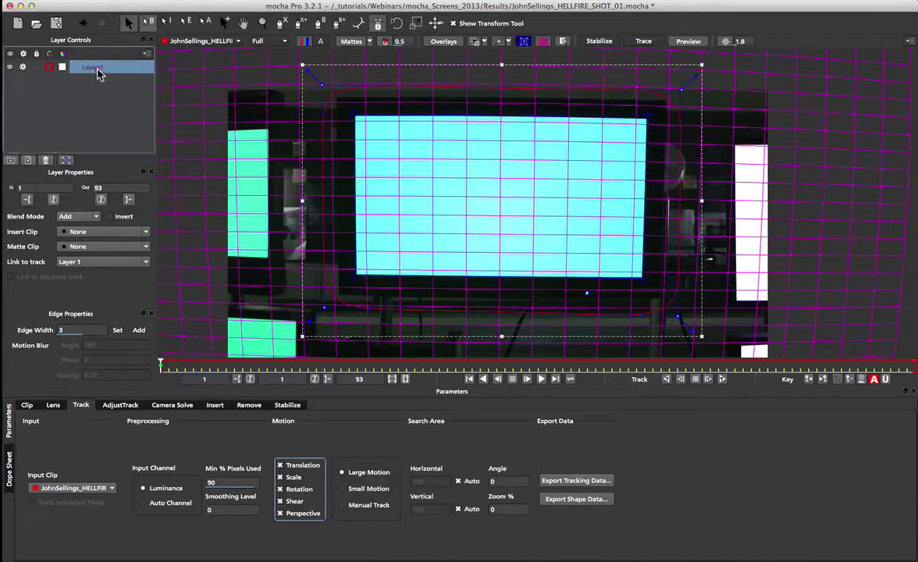
type("screen track")
key("Return")
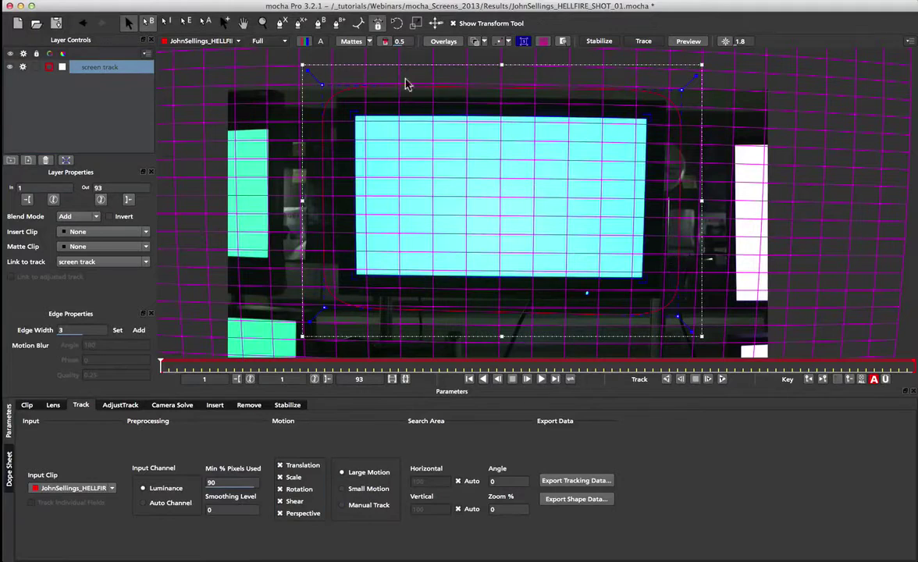
left_click(722, 379)
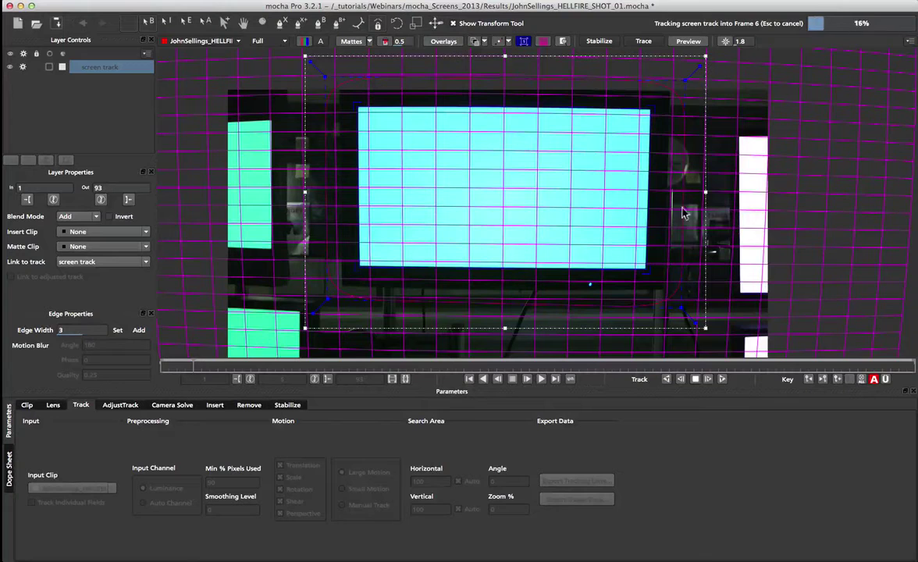
left_click(706, 379)
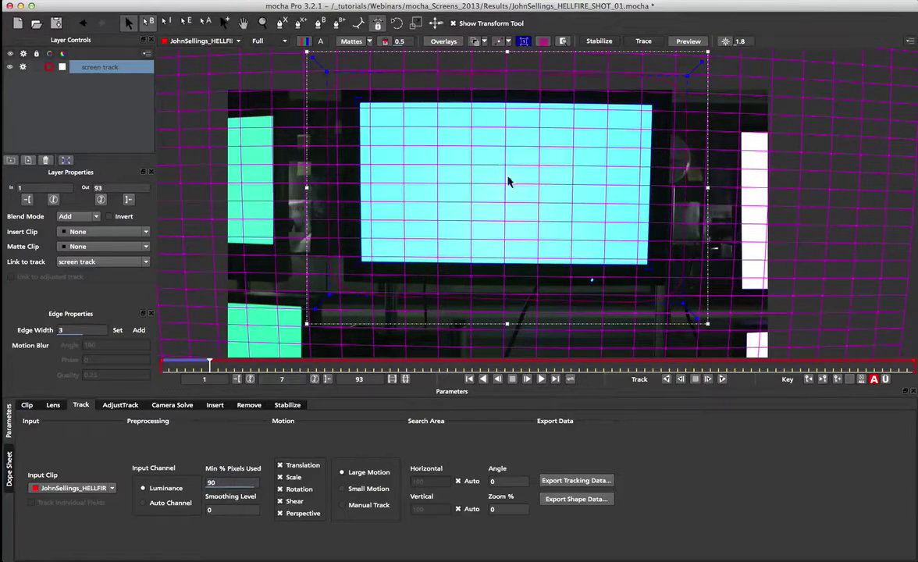
Step: Add a second closed X-spline around the stand area below the monitor to the screen track layer, and track the remaining frames forwards
left_click_drag(498, 282, 518, 200)
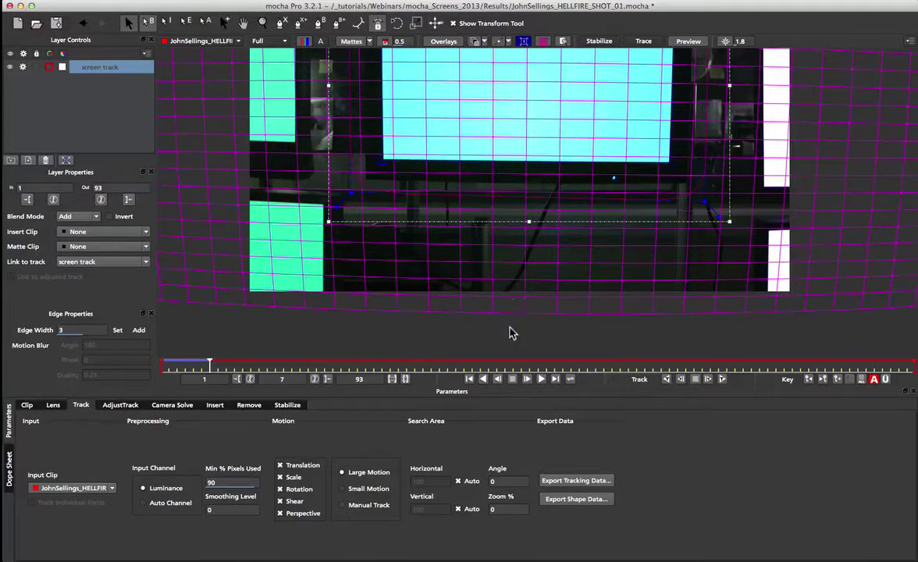
left_click(298, 24)
left_click(354, 199)
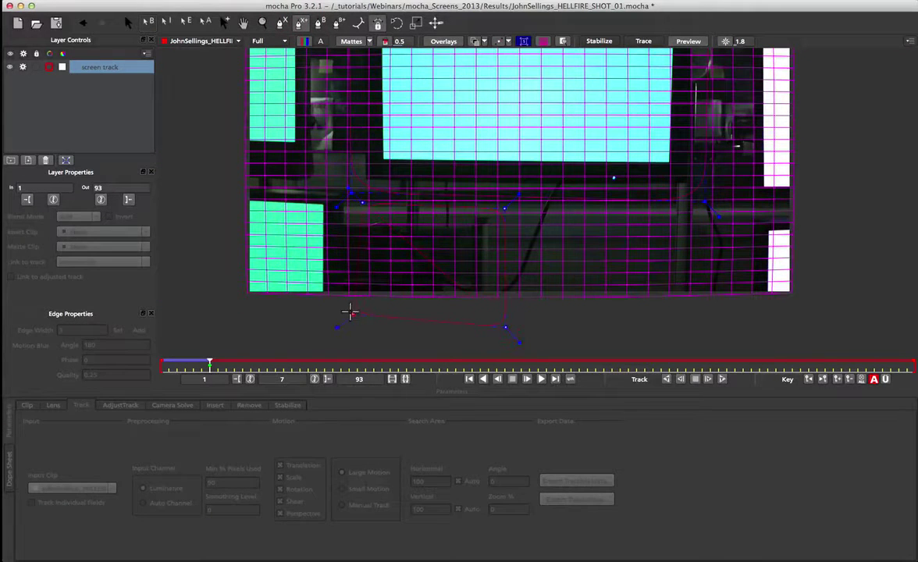
right_click(349, 311)
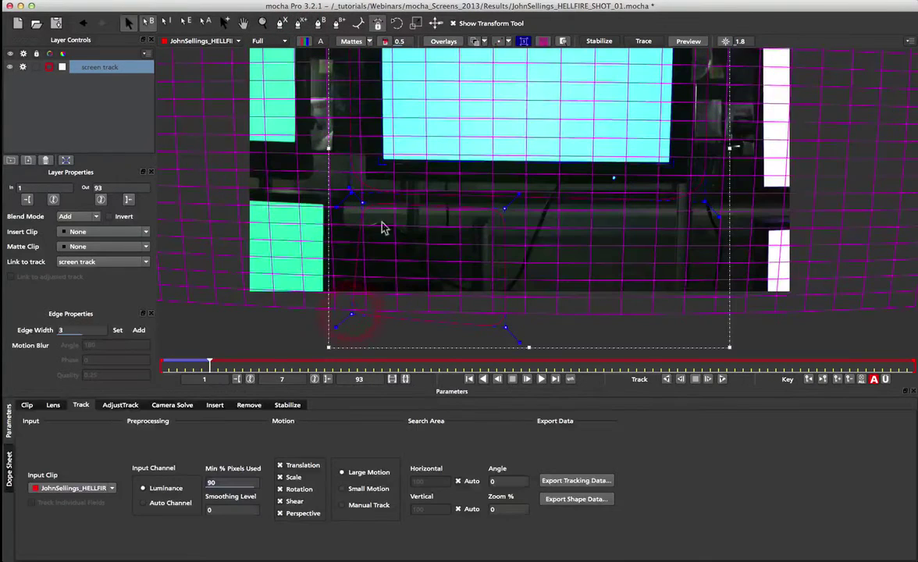
left_click(350, 42)
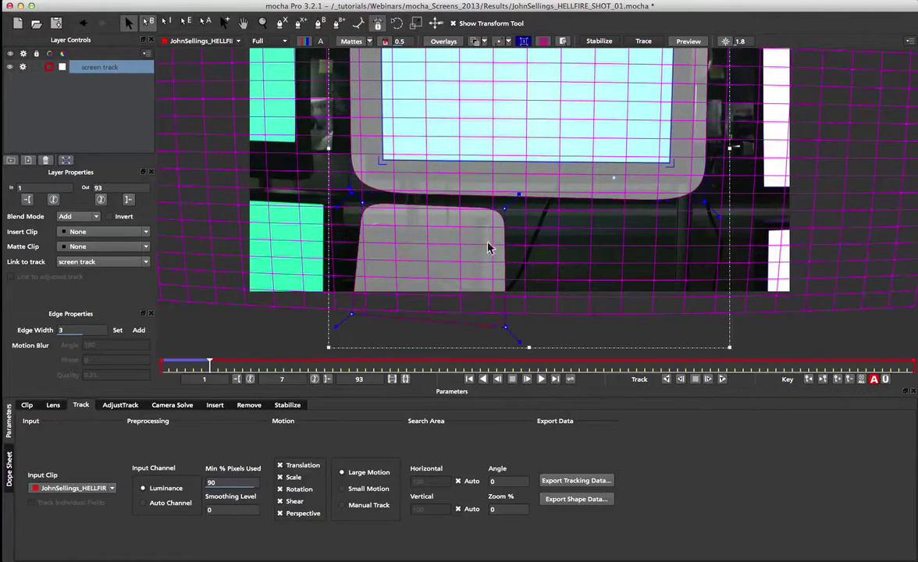
left_click(360, 44)
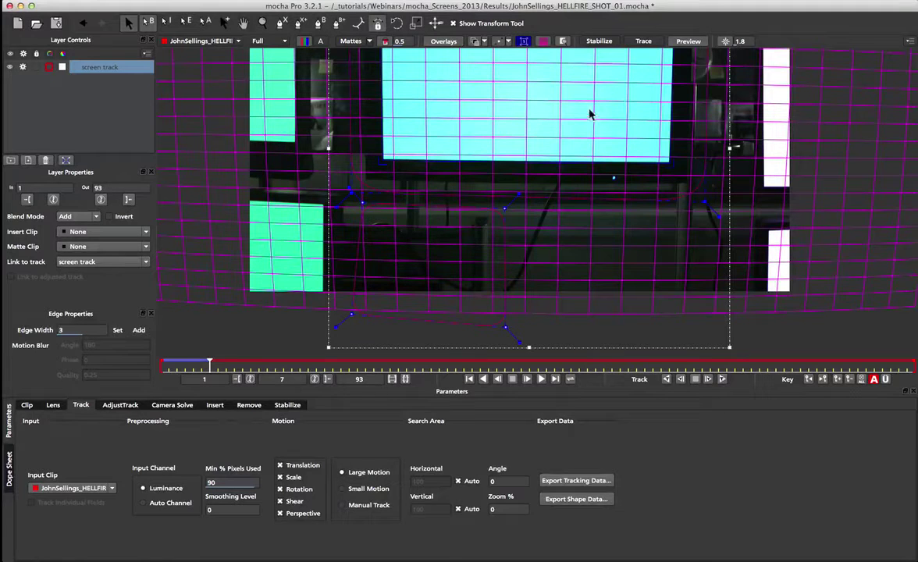
left_click(721, 380)
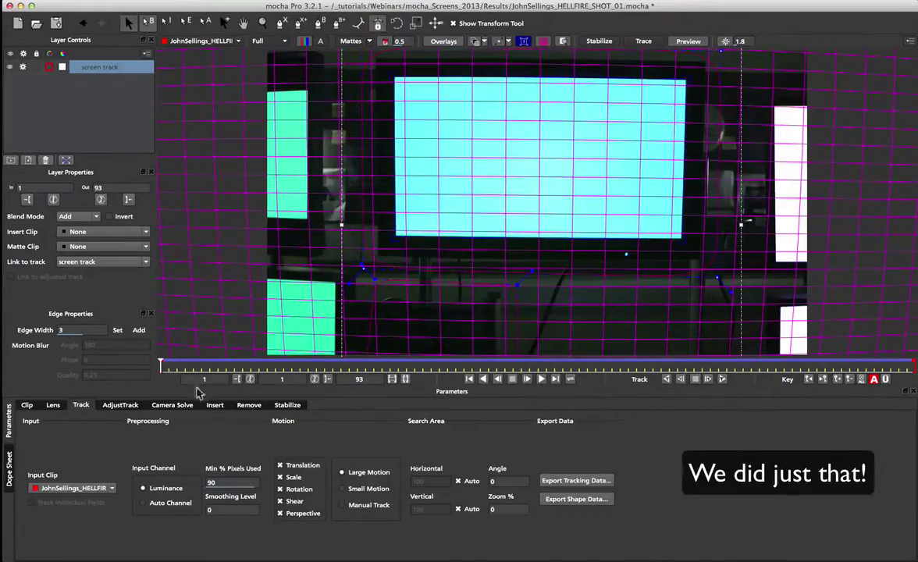
left_click_drag(161, 366, 112, 370)
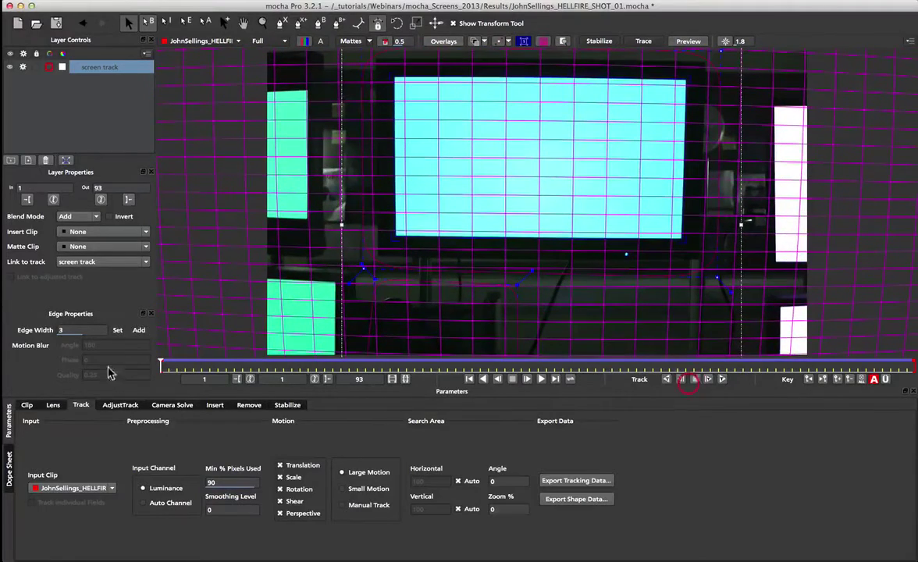
Step: Refine the screen track with AdjustTrack by auto-nudging the lower-left and lower-right reference points on frame 93
left_click(109, 408)
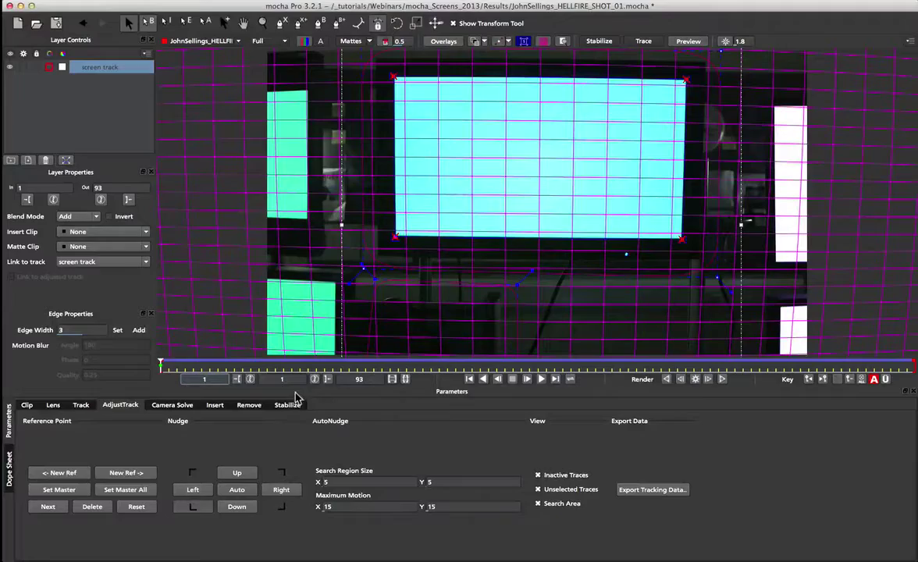
left_click(543, 379)
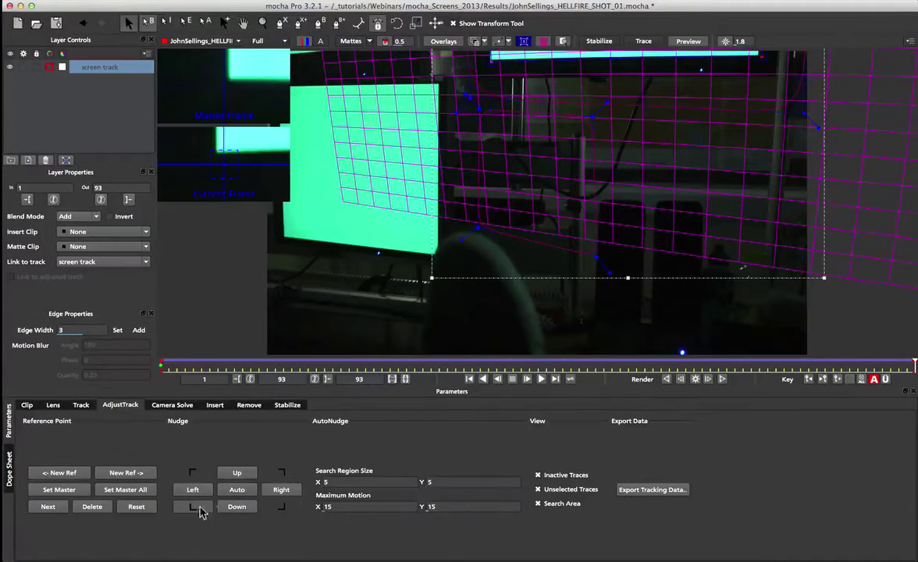
left_click(234, 490)
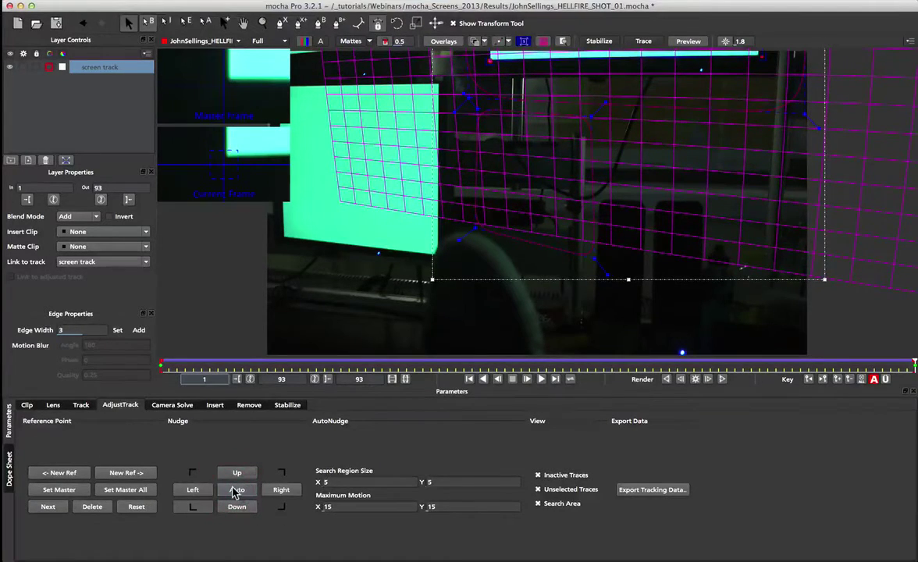
left_click(281, 509)
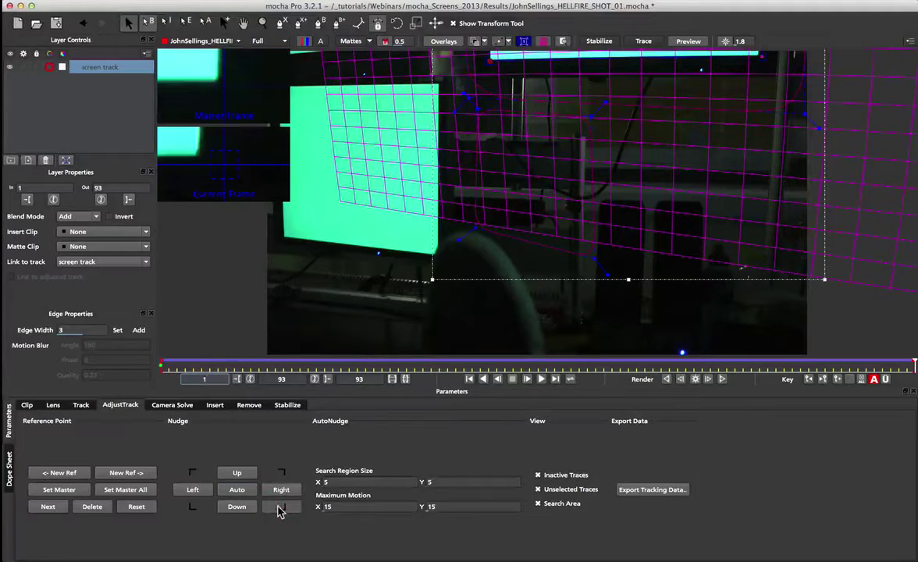
left_click(236, 490)
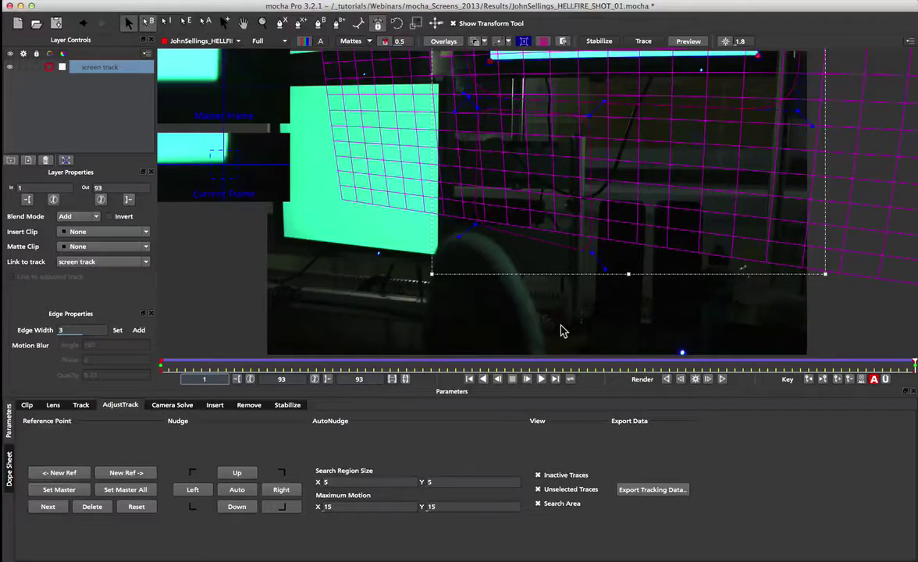
left_click_drag(912, 367, 665, 309)
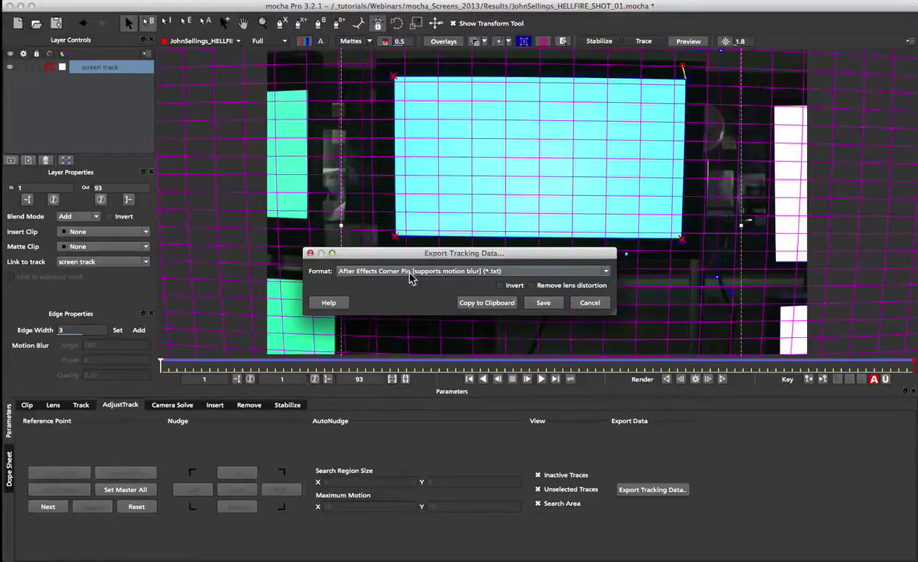
Step: Copy the tracking data to the clipboard as After Effects Corner Pin [supports motion blur] with lens distortion removed
left_click_drag(494, 254, 564, 282)
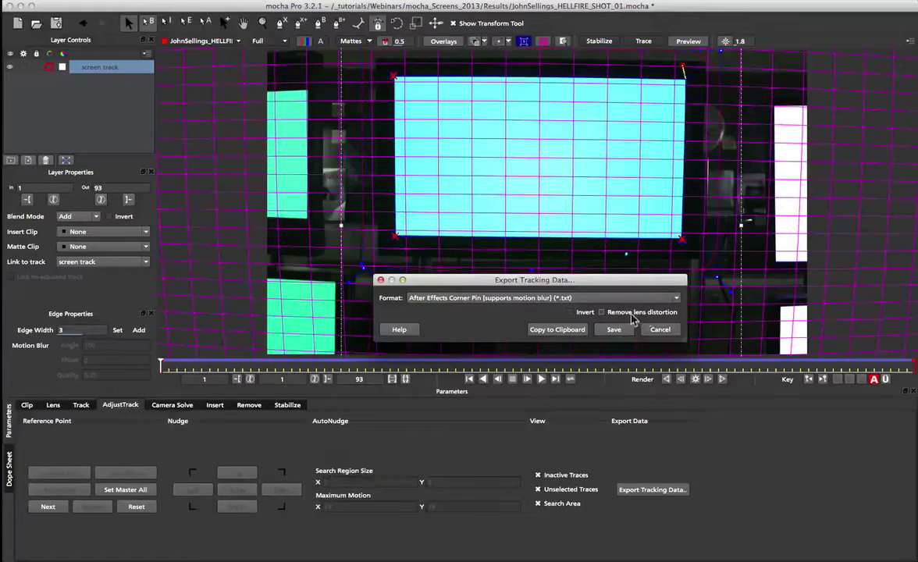
left_click(602, 312)
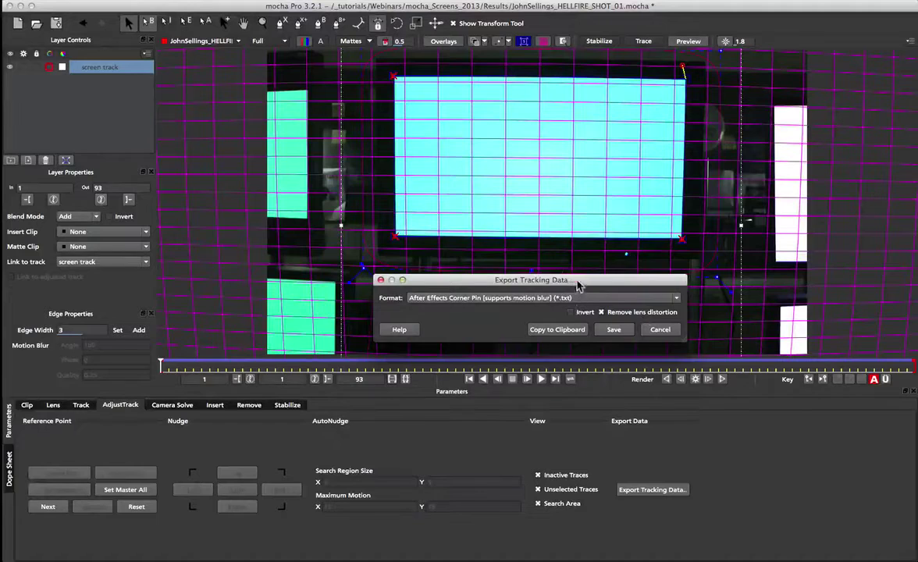
left_click_drag(577, 284, 580, 265)
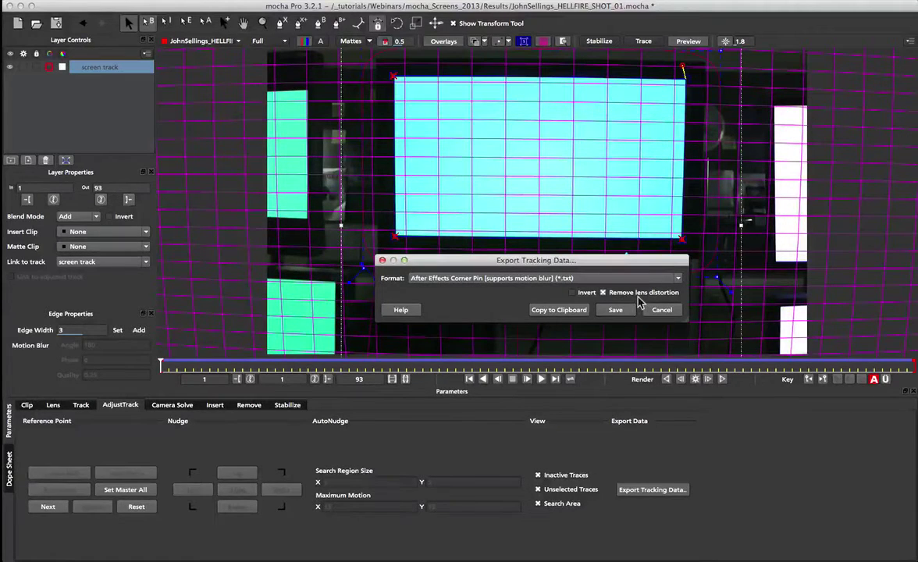
left_click(552, 310)
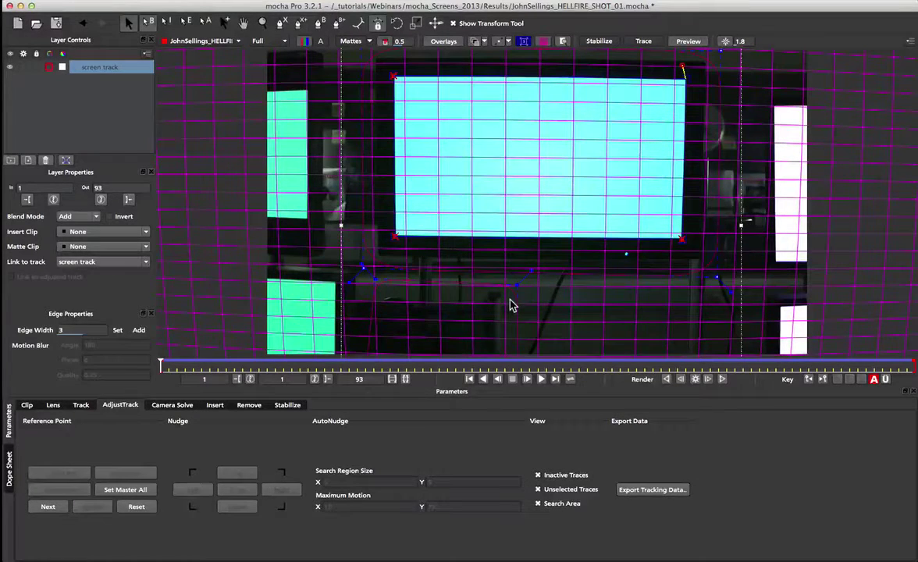
Step: Switch to After Effects and open the recent project hellfire_lens_start.aep, discarding the changes to the current project
key("super+Tab")
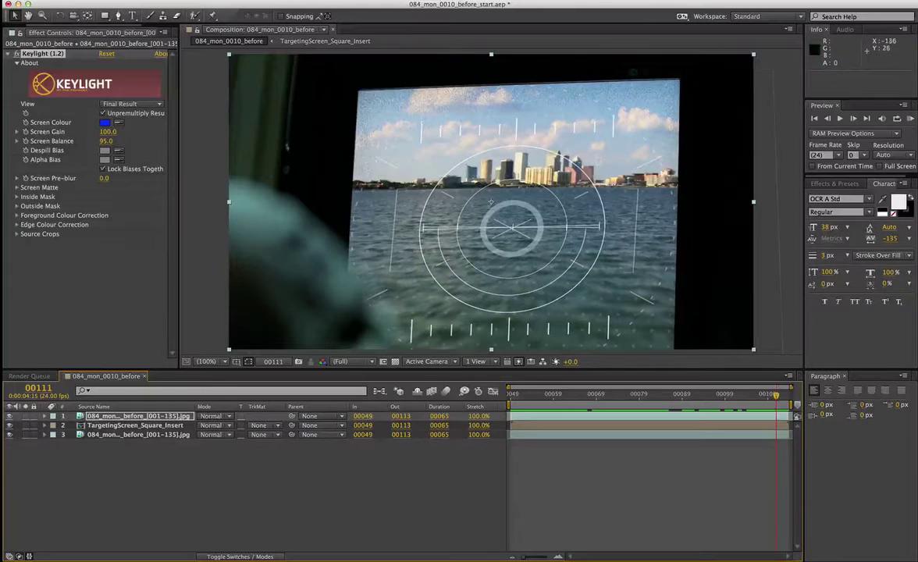
left_click(91, 3)
mouse_move(122, 29)
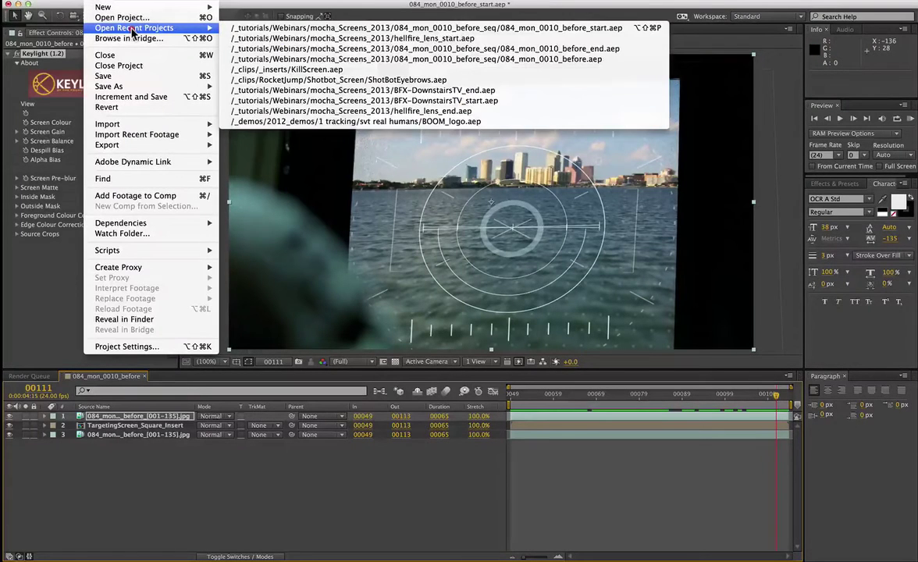
left_click(453, 39)
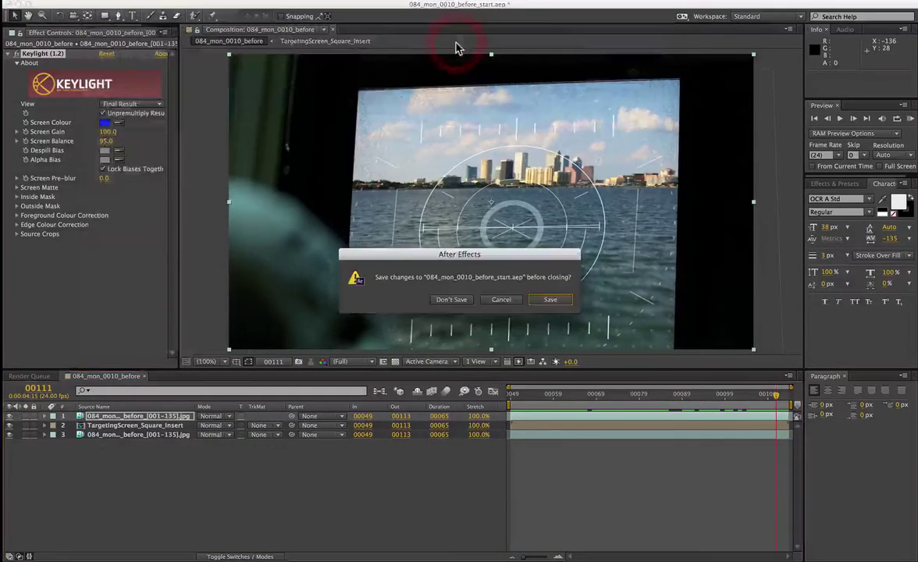
left_click(448, 299)
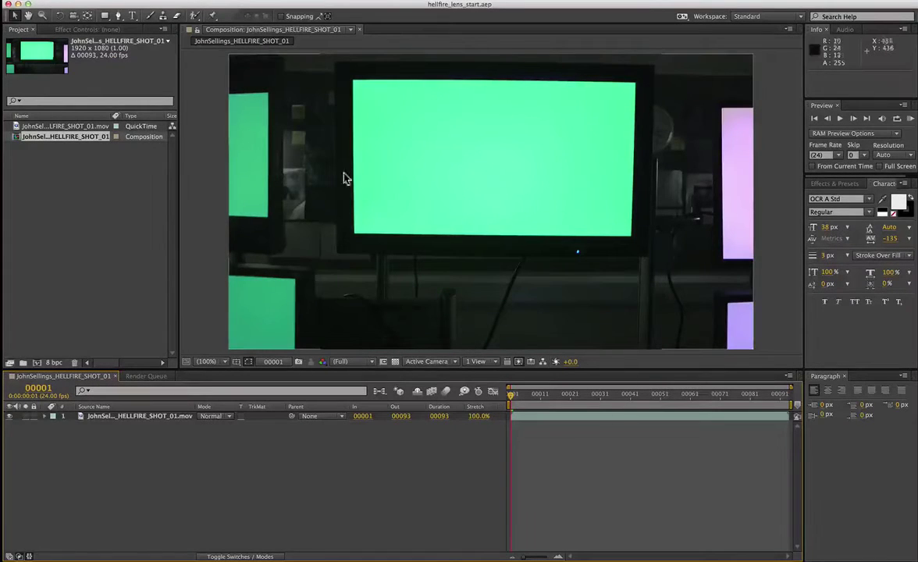
Step: Import TargetingScreen.mov from the _Inserts folder and place it above the green-screen shot in the composition
double_click(78, 243)
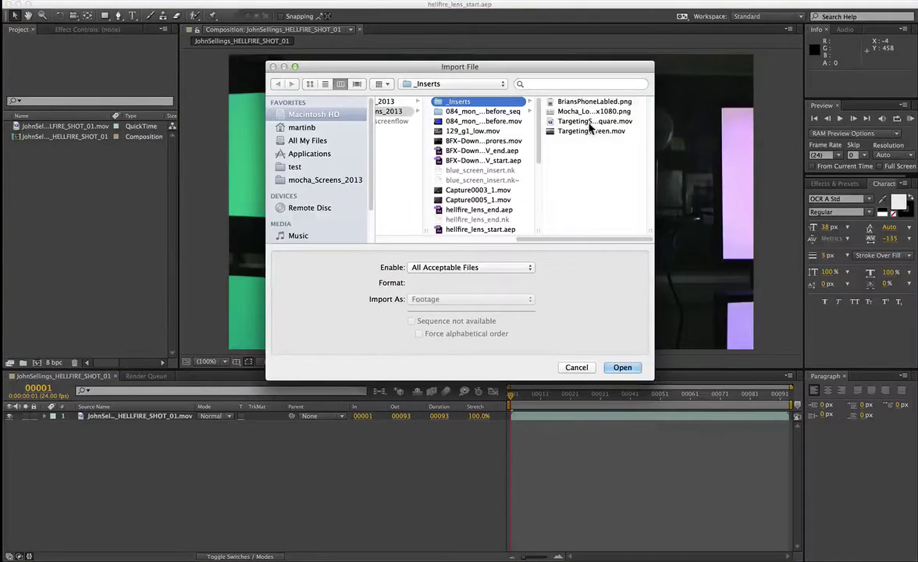
left_click(591, 131)
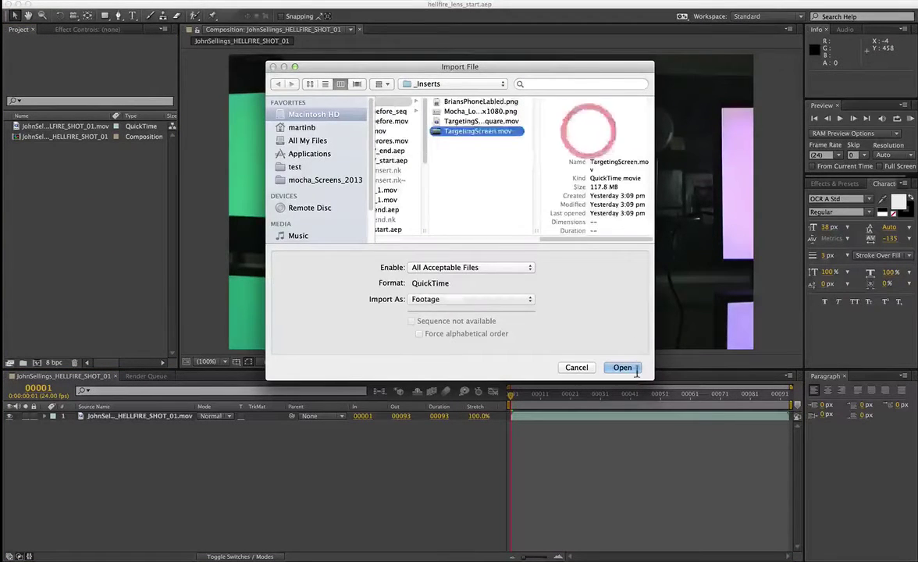
left_click(622, 368)
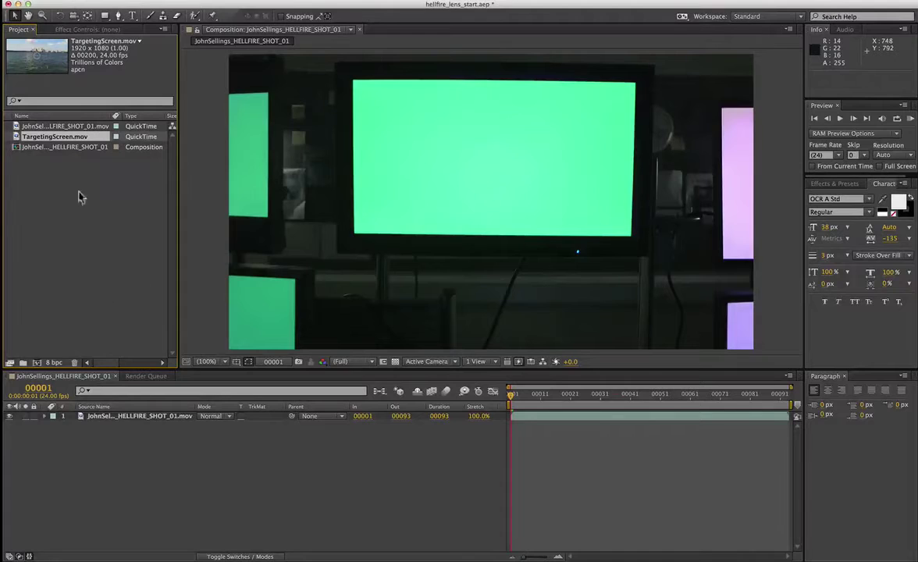
left_click_drag(60, 140, 129, 419)
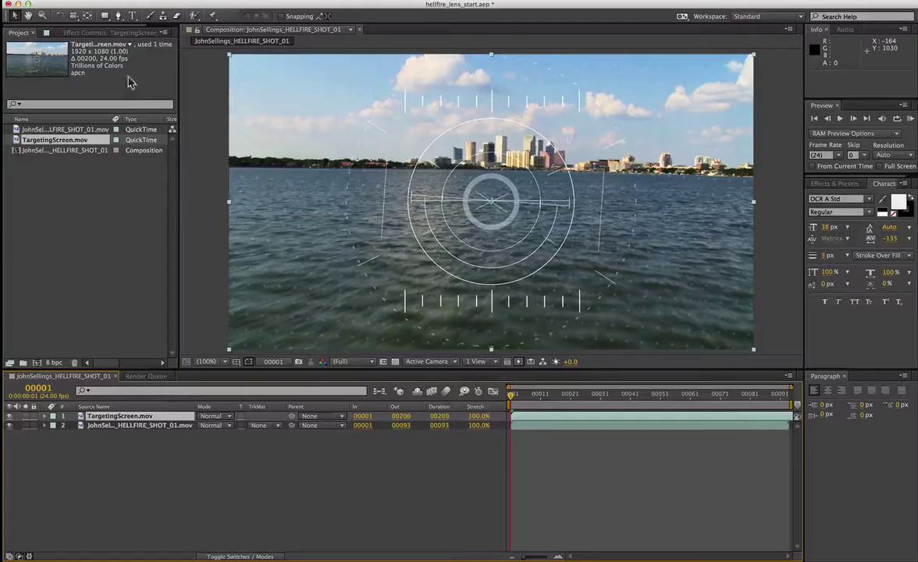
Step: Paste the copied corner-pin tracking data onto the TargetingScreen.mov layer and deselect it
left_click(117, 1)
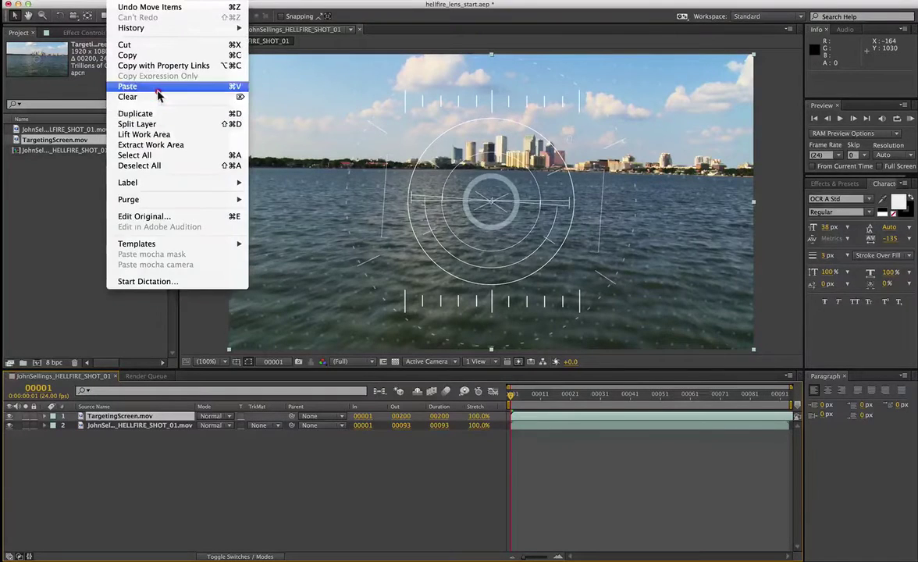
left_click(156, 86)
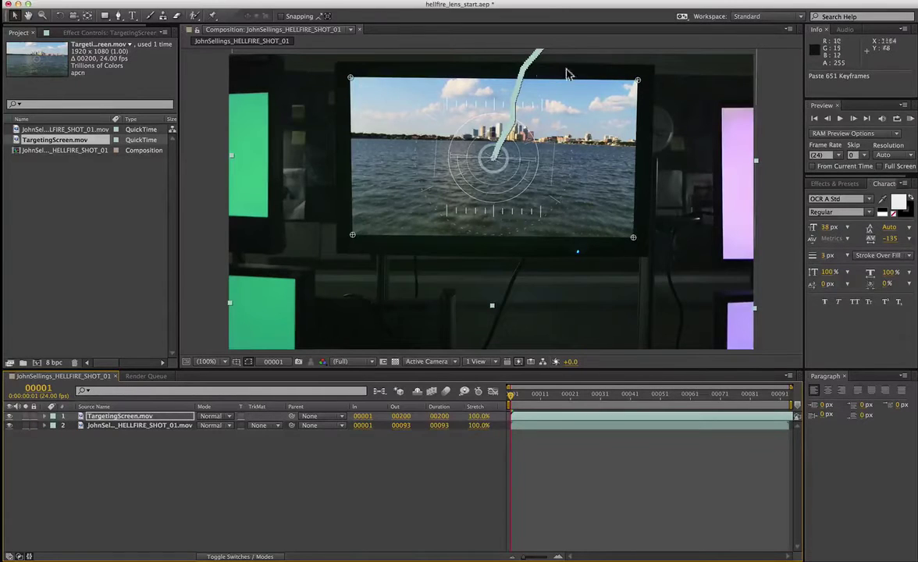
left_click(130, 455)
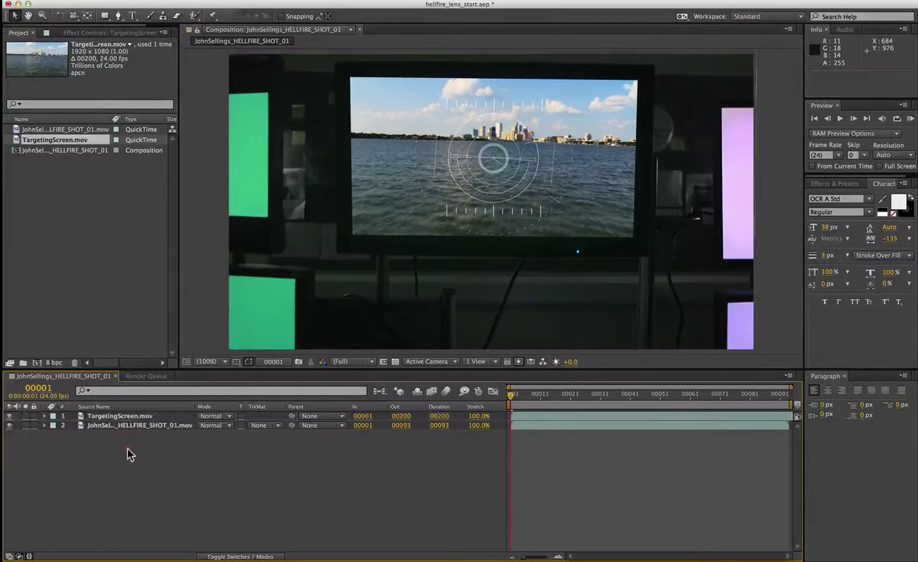
Step: Pre-compose the TargetingScreen.mov layer as TargetingScreen_insert, moving all attributes into the new composition
left_click(127, 417)
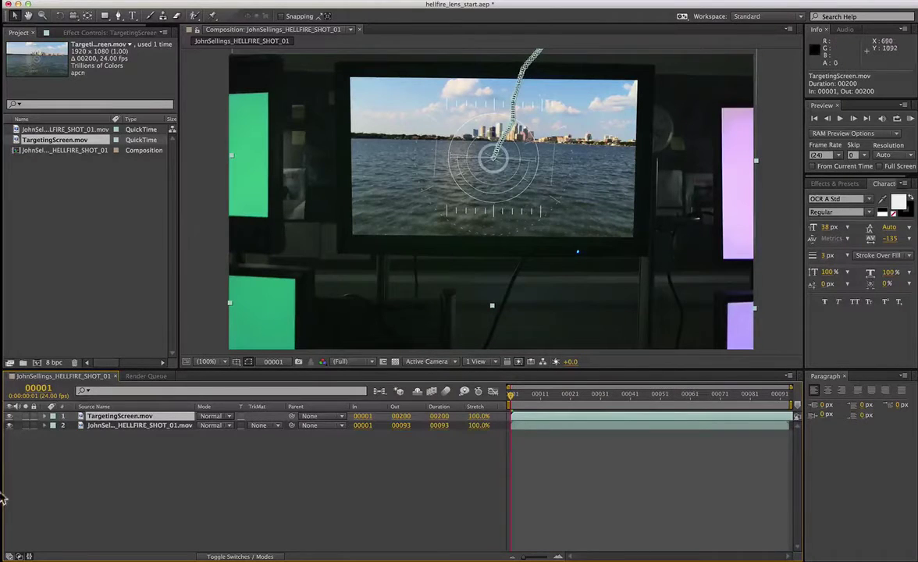
key("super+shift+c")
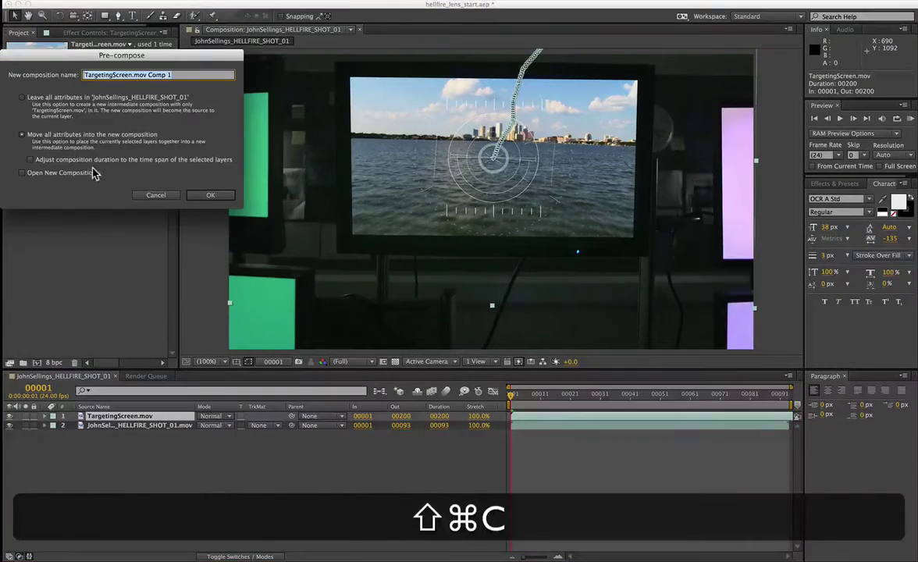
left_click(47, 137)
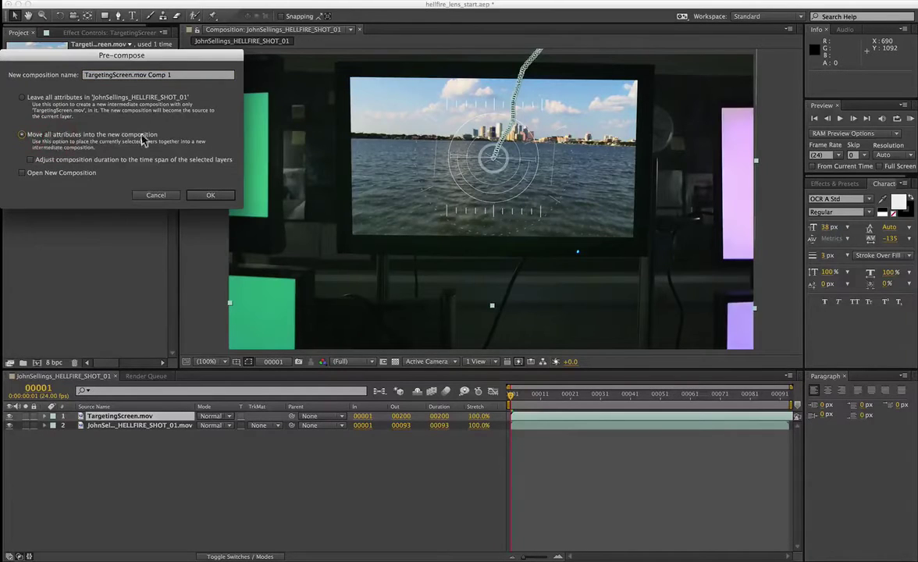
triple_click(160, 75)
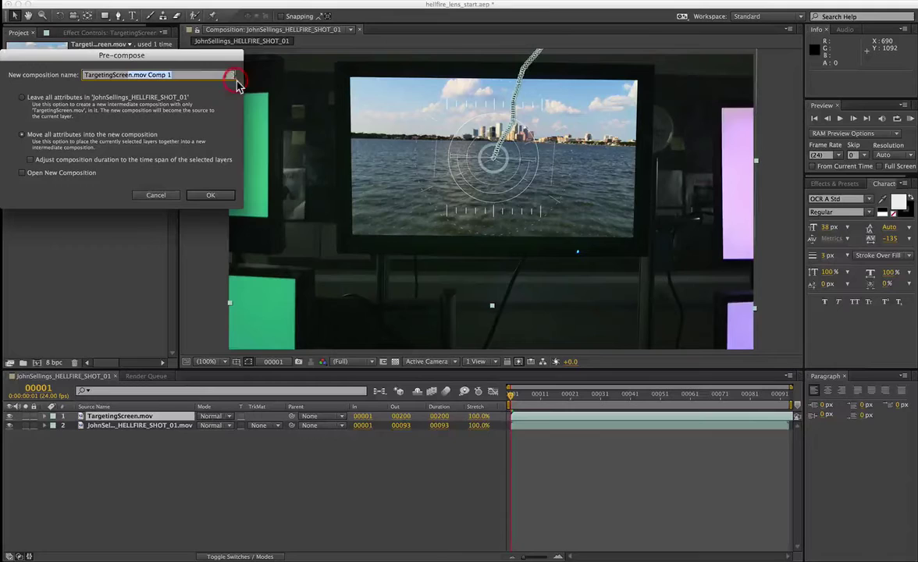
key("BackSpace")
type("_insert")
key("Return")
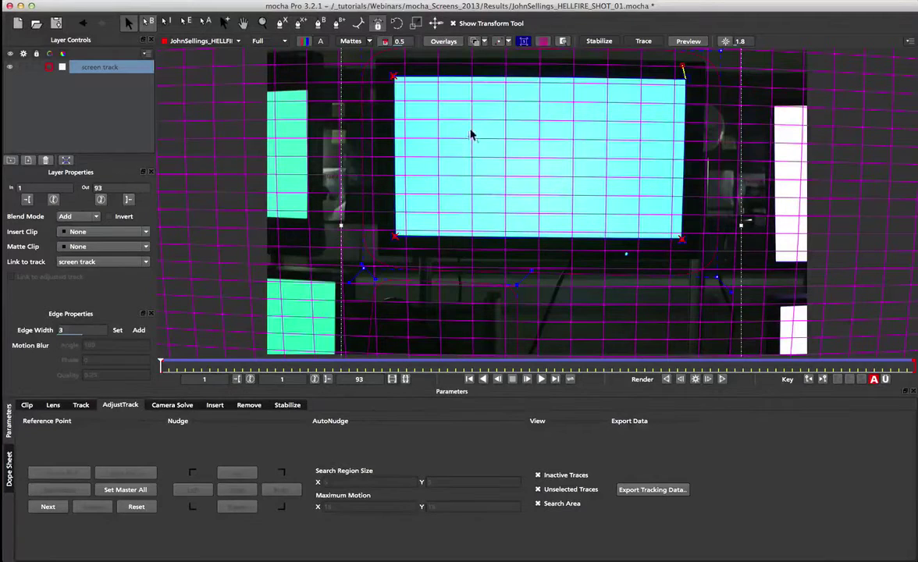
Step: Switch to mocha Pro and open the lens data export for the calibrated shot
left_click(53, 405)
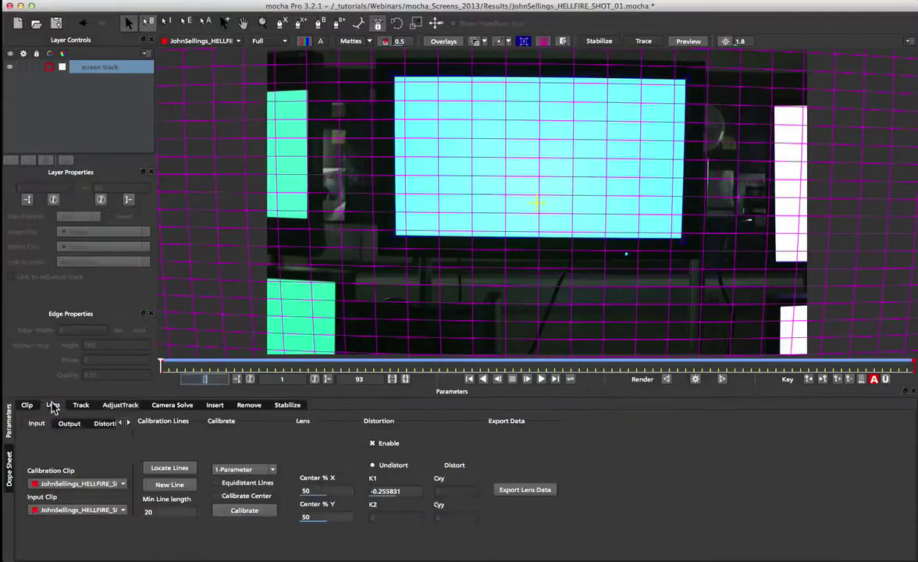
left_click(524, 492)
left_click_drag(406, 254, 459, 214)
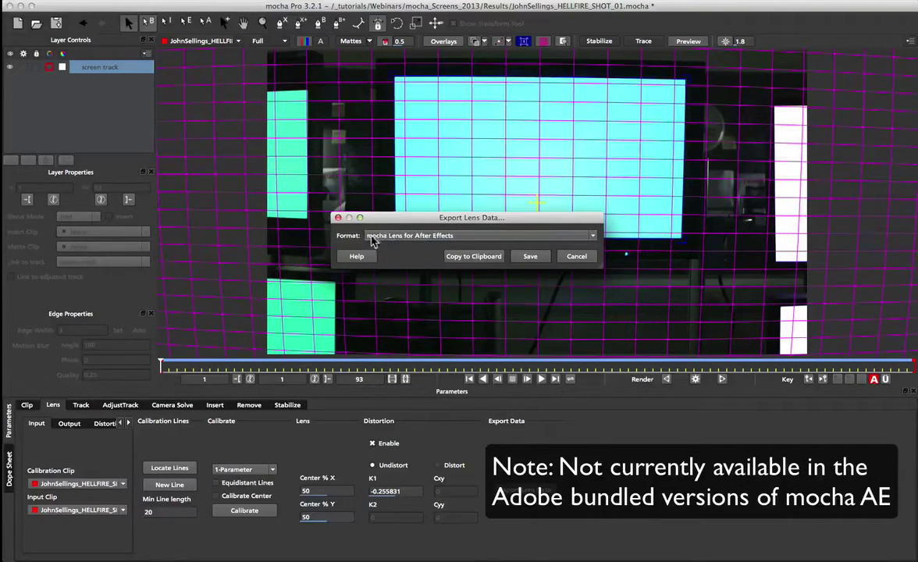
Step: Change the lens data export format to Distortion Map Clip to show its settings
left_click(417, 238)
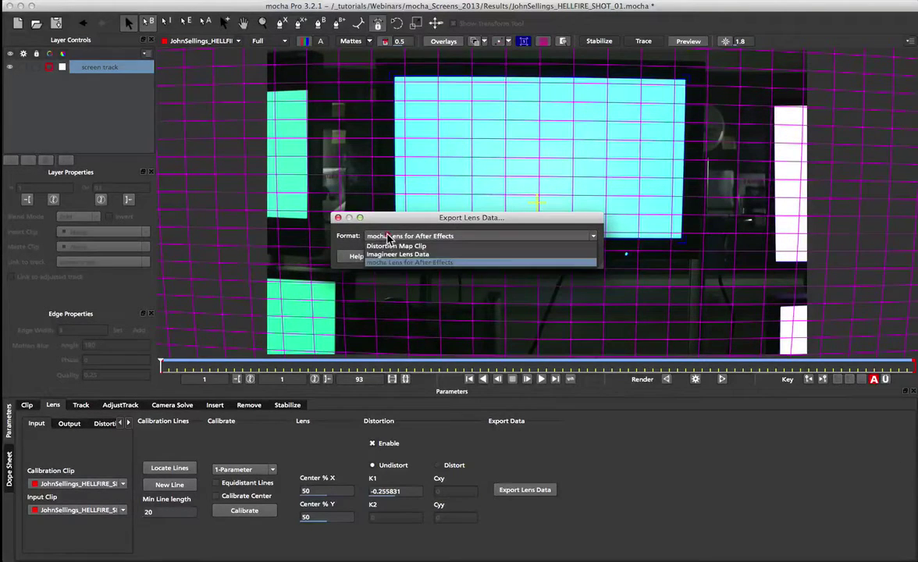
left_click(386, 245)
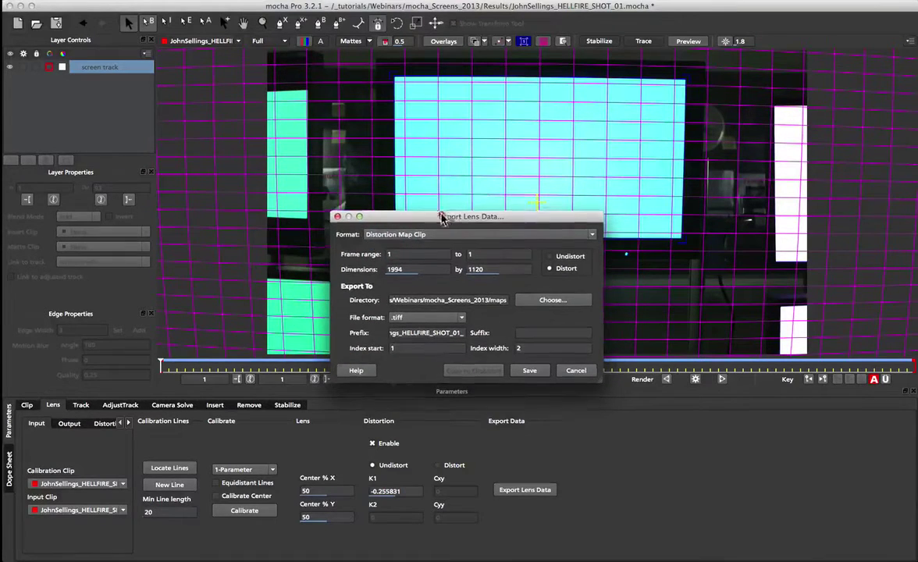
left_click_drag(447, 217, 410, 195)
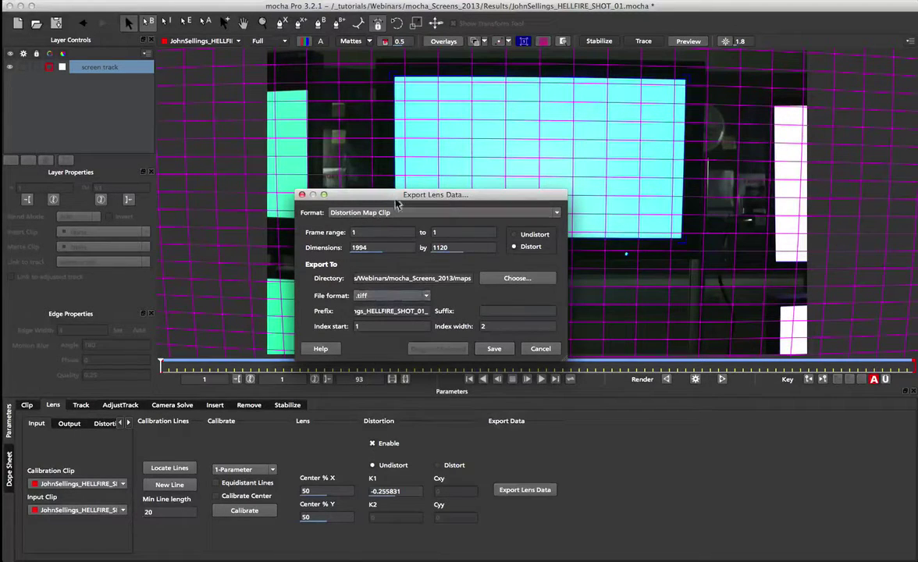
left_click_drag(394, 189, 383, 166)
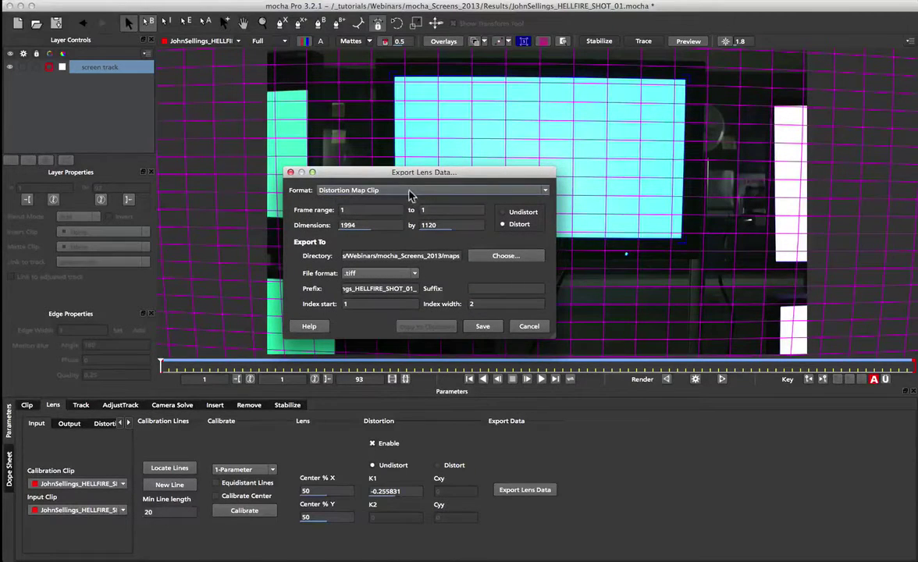
Step: Copy the lens data to the clipboard in the mocha Lens for After Effects format
left_click(349, 190)
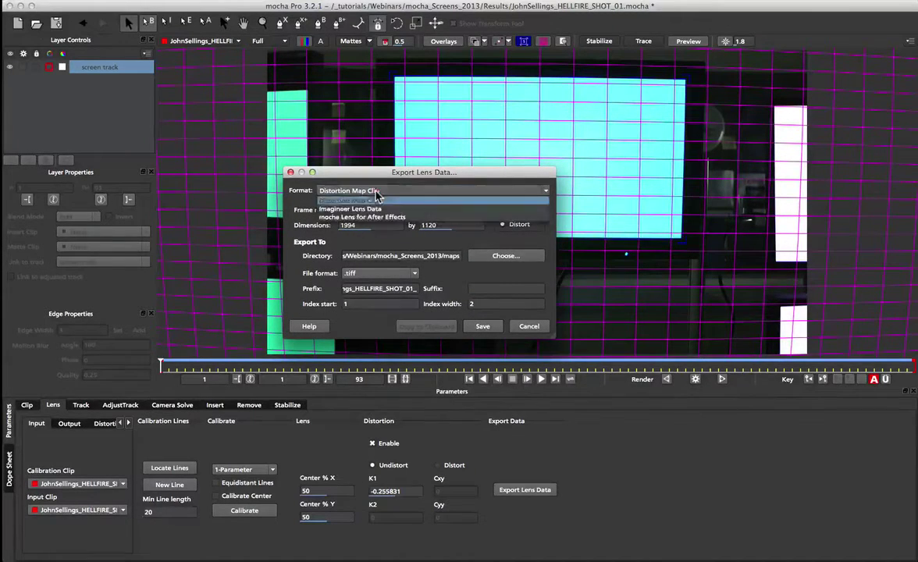
left_click(335, 216)
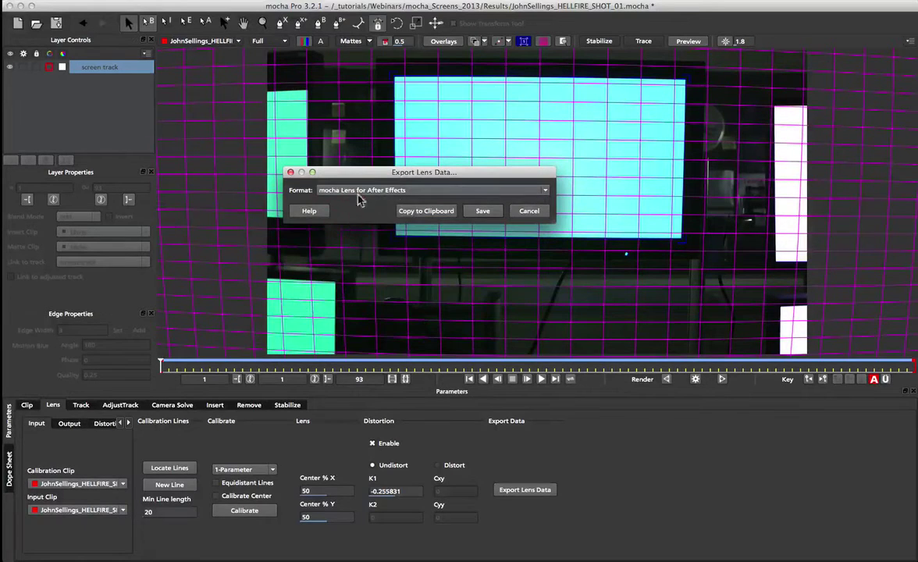
left_click(419, 210)
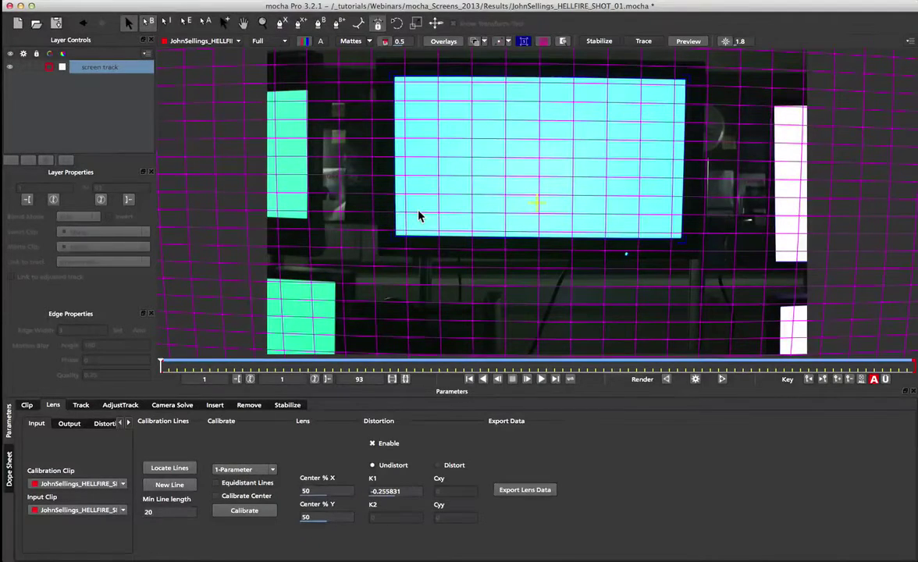
Step: Switch to After Effects and paste the copied lens data onto the TargetingScreen_insert layer
key("super+Tab")
left_click(101, 418)
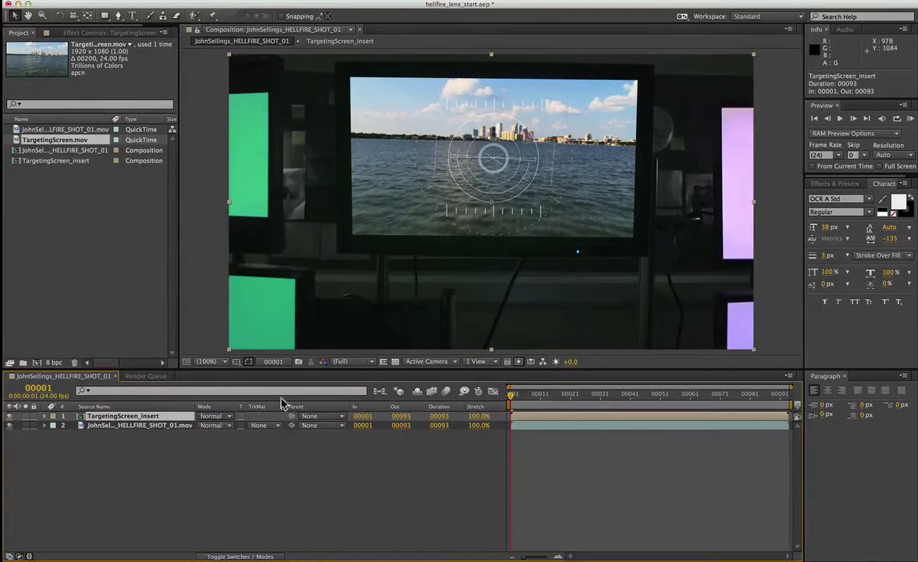
left_click(114, 2)
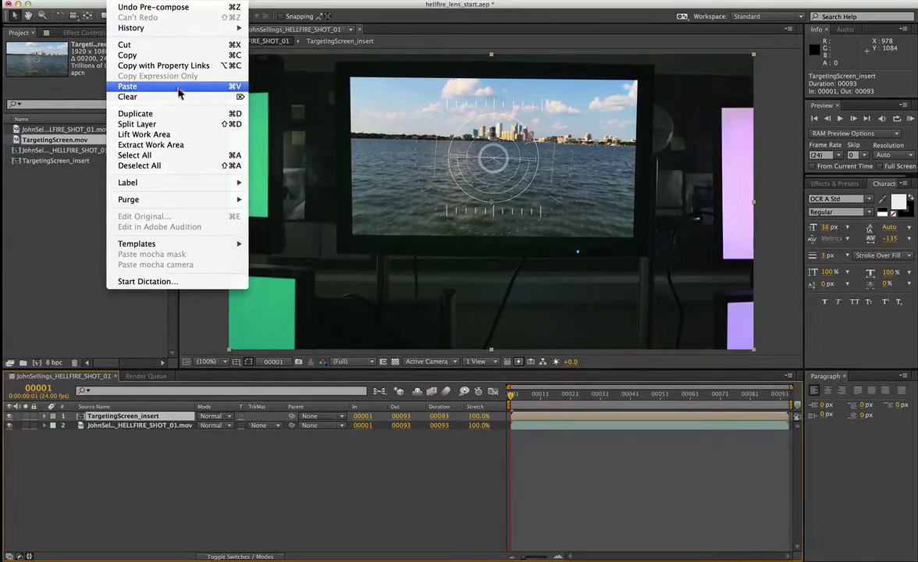
left_click(152, 89)
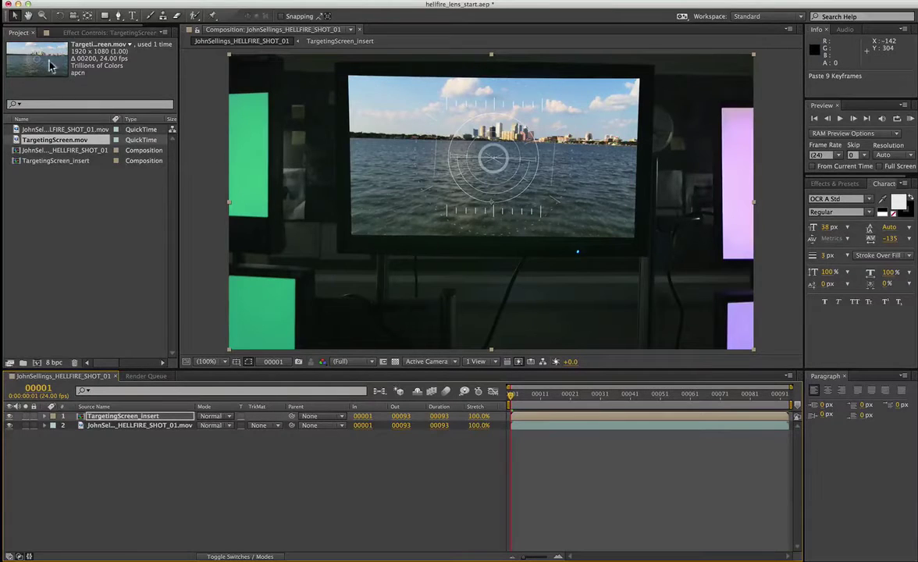
Step: Set the mocha lens effect on TargetingScreen_insert to Apply distortion, keeping the size mode at Footage size
left_click(81, 32)
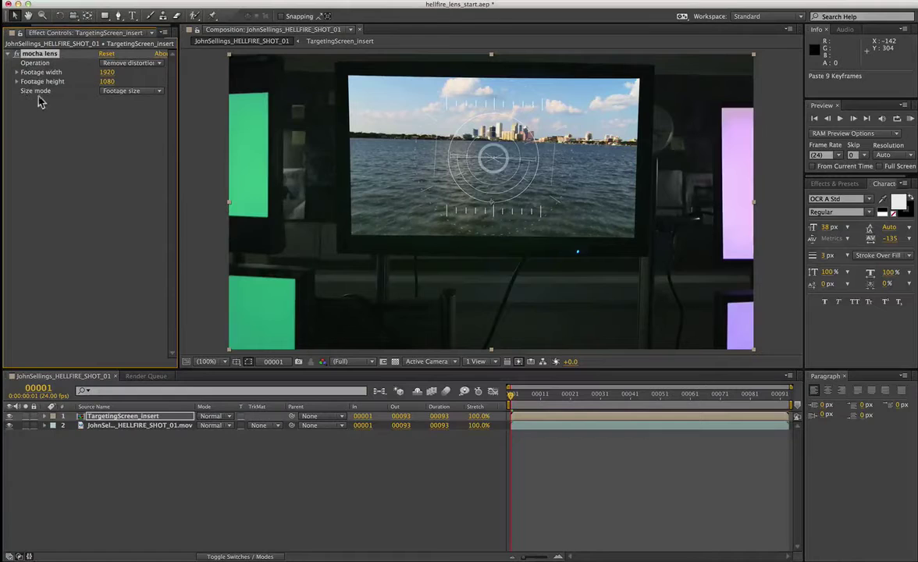
left_click(130, 98)
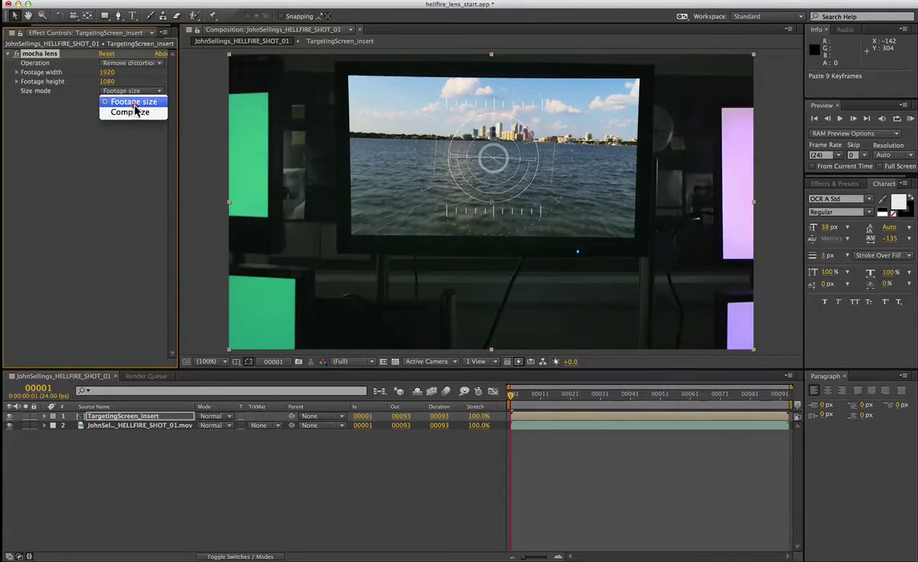
left_click(46, 110)
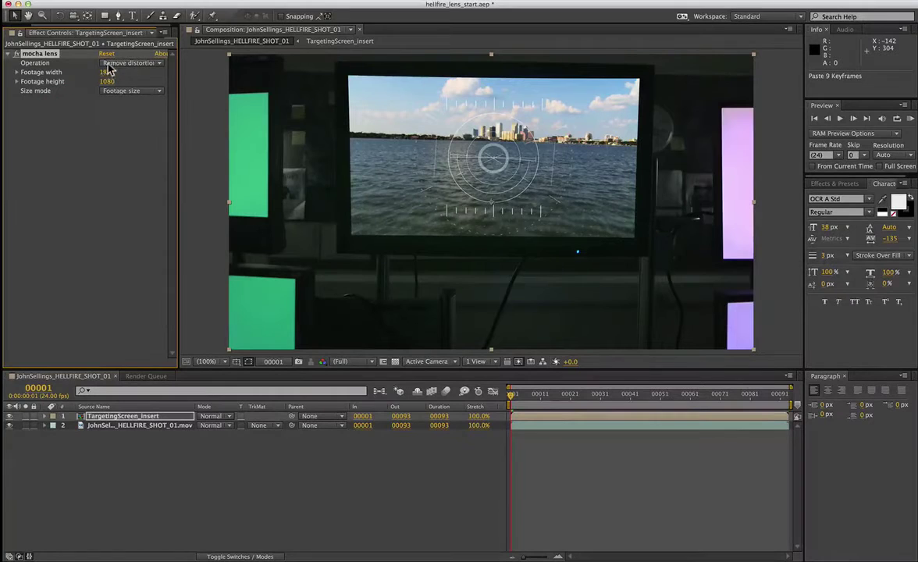
left_click(105, 65)
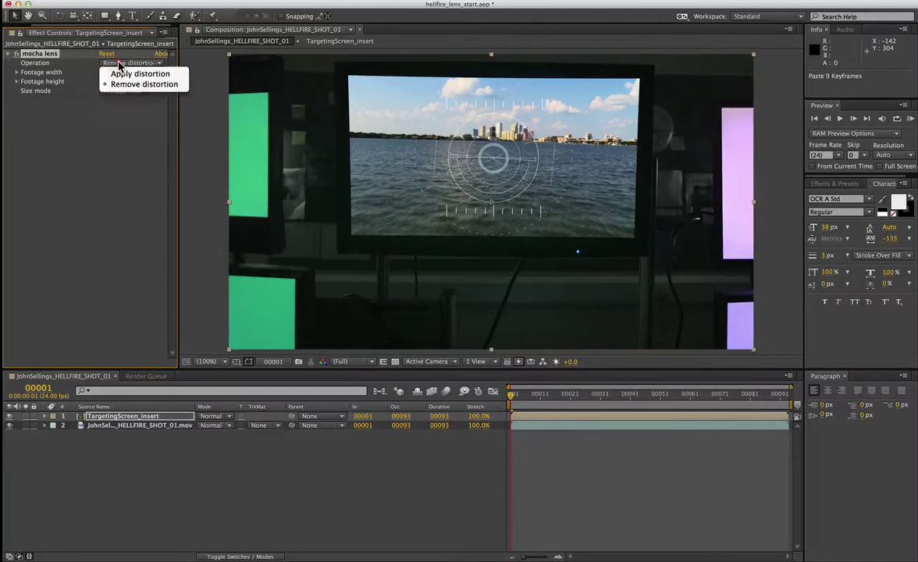
left_click(121, 75)
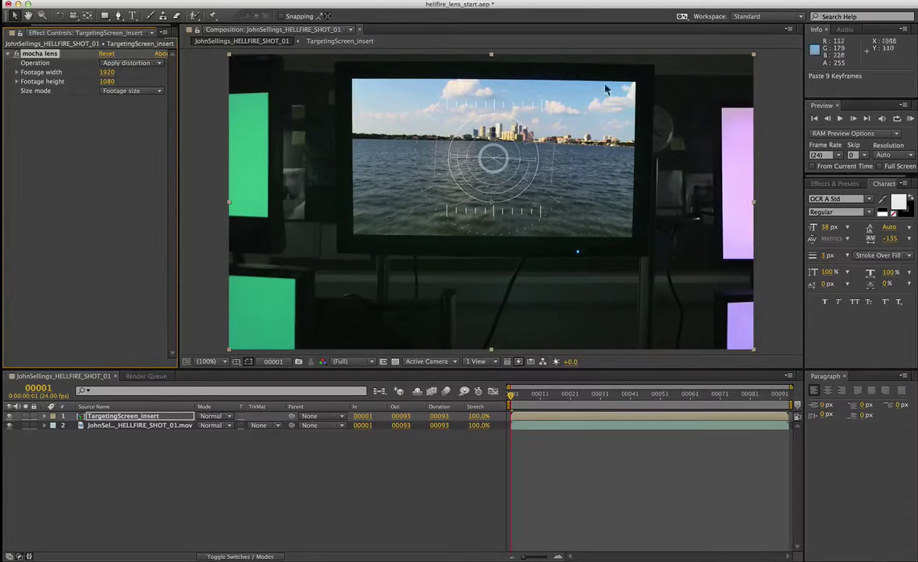
Step: Compare the insert's fit on the monitor with the mocha lens effect repeatedly disabled and enabled
left_click(15, 55)
left_click(16, 55)
left_click(16, 55)
left_click(16, 55)
left_click(15, 55)
left_click(16, 55)
left_click(16, 55)
left_click(16, 54)
left_click(16, 55)
left_click(15, 54)
left_click(16, 55)
left_click(15, 55)
left_click(15, 54)
left_click(16, 55)
left_click(15, 54)
left_click(16, 55)
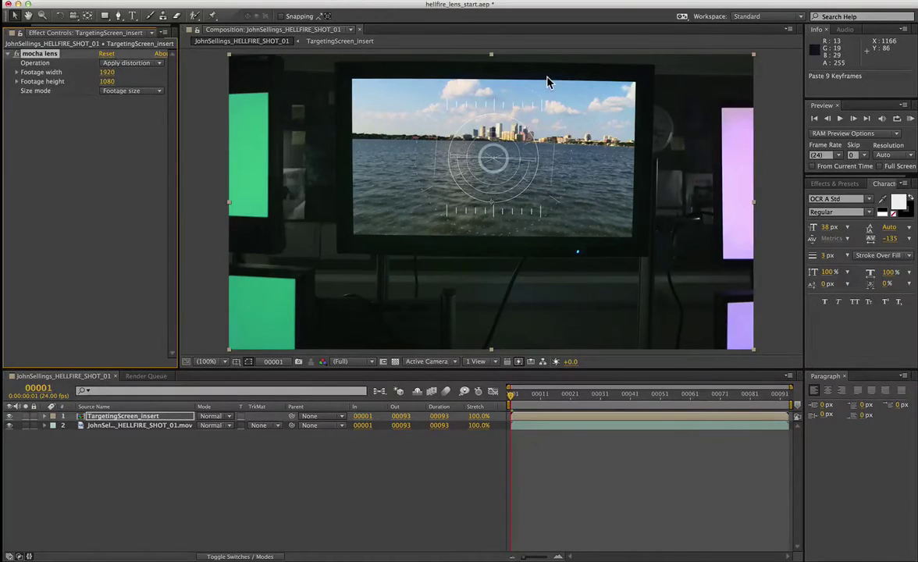
Step: Examine the mocha lens effect's operation choices on TargetingScreen_insert and compare the monitor insert with the effect off and on
left_click(142, 426)
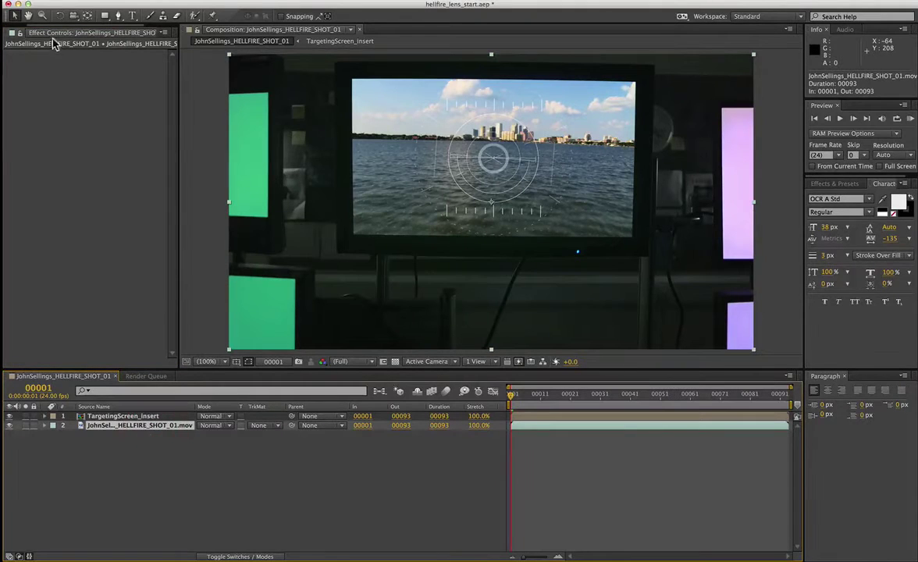
left_click(122, 416)
left_click(129, 62)
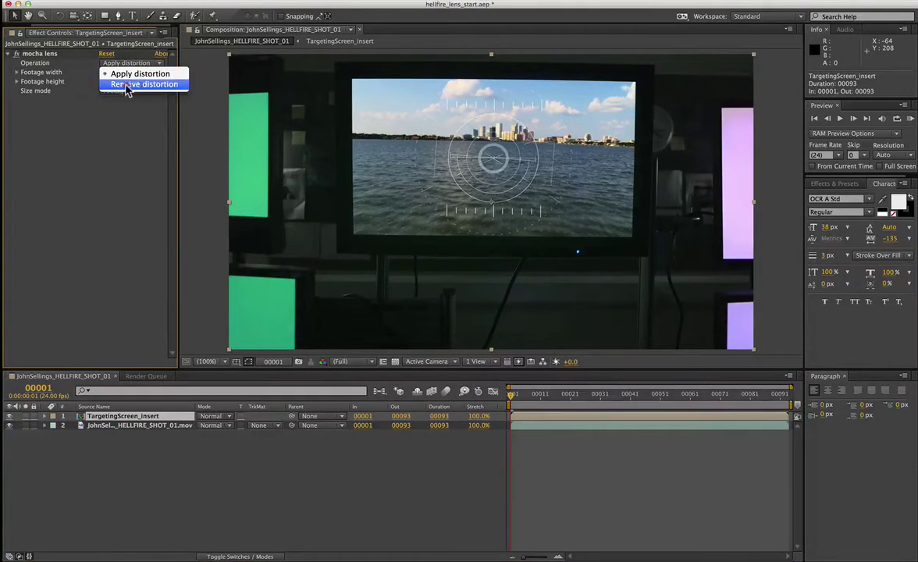
left_click(68, 197)
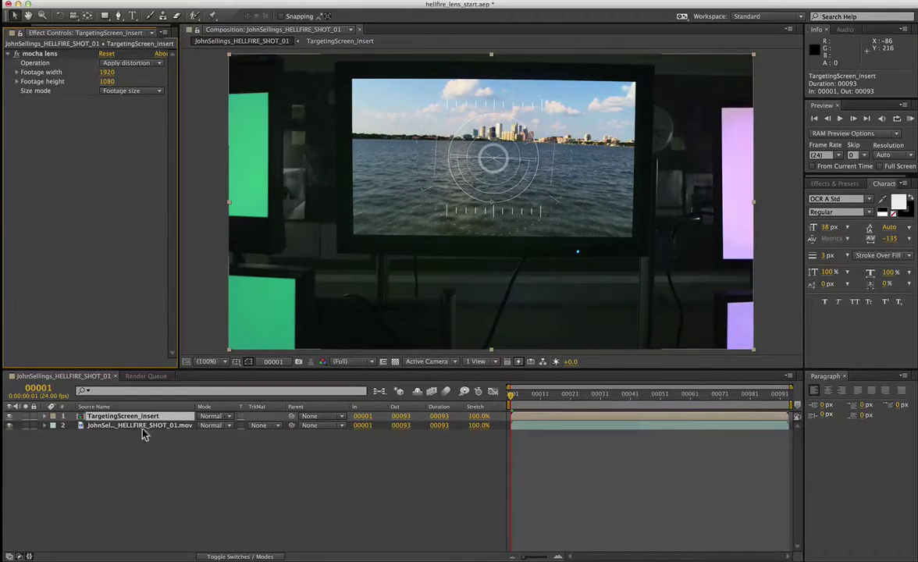
left_click(131, 63)
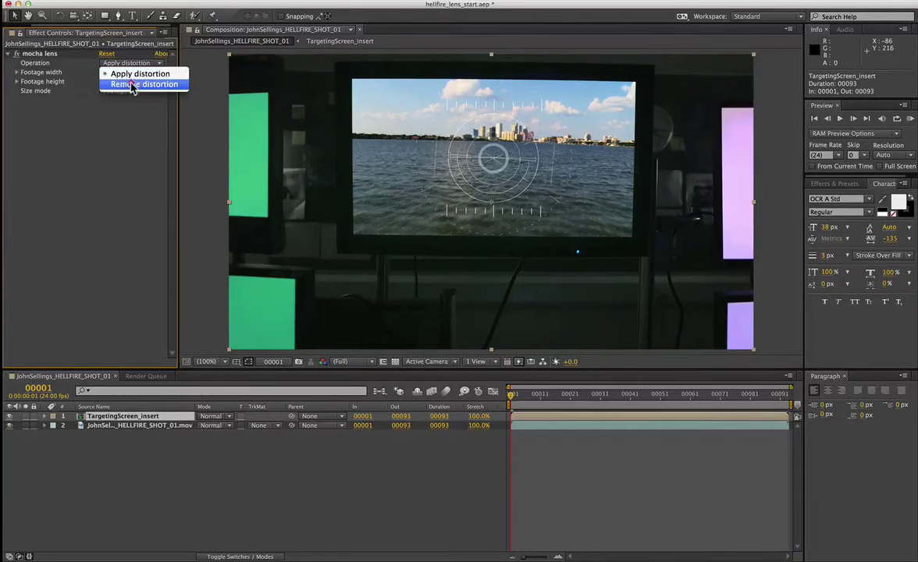
left_click(117, 184)
left_click(14, 54)
left_click(14, 54)
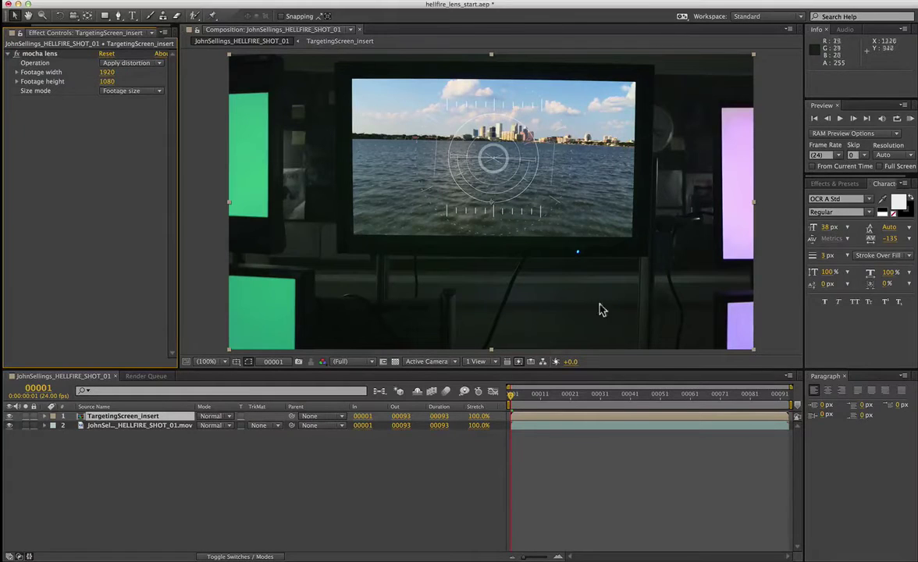
left_click(43, 54)
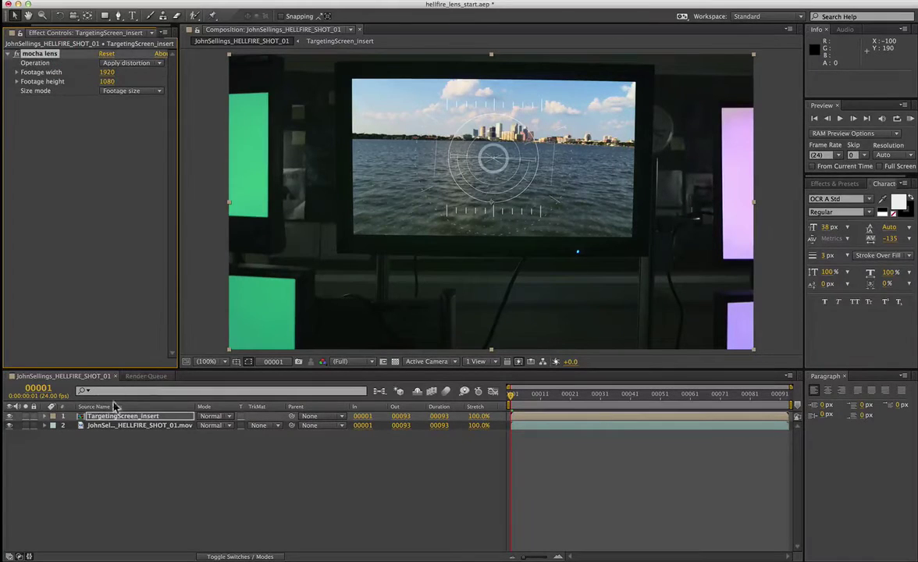
left_click(113, 405)
left_click(39, 53)
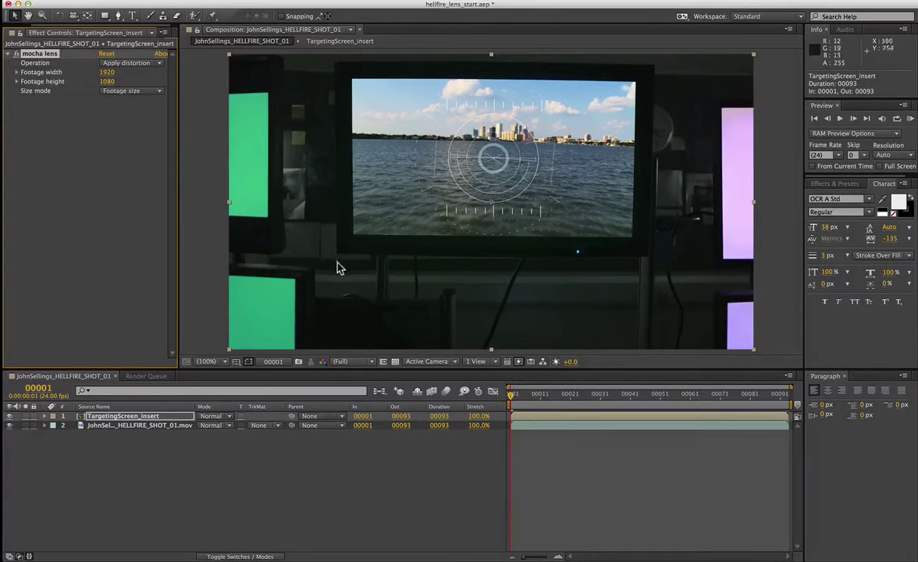
Step: Switch to mocha Pro, import TargetingScreen.mov as the screen track layer's insert clip, and turn off the viewer brightness adjustment
key("super+Tab")
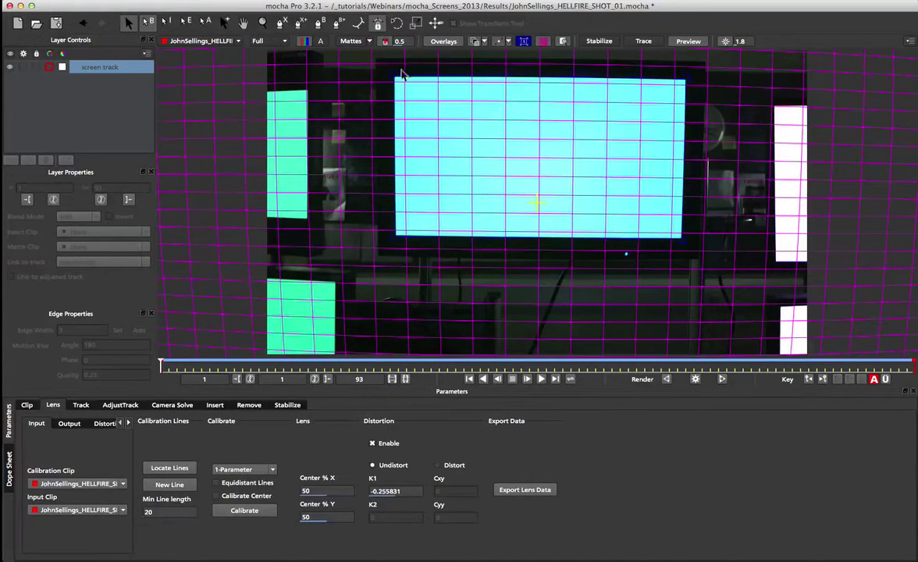
left_click(80, 405)
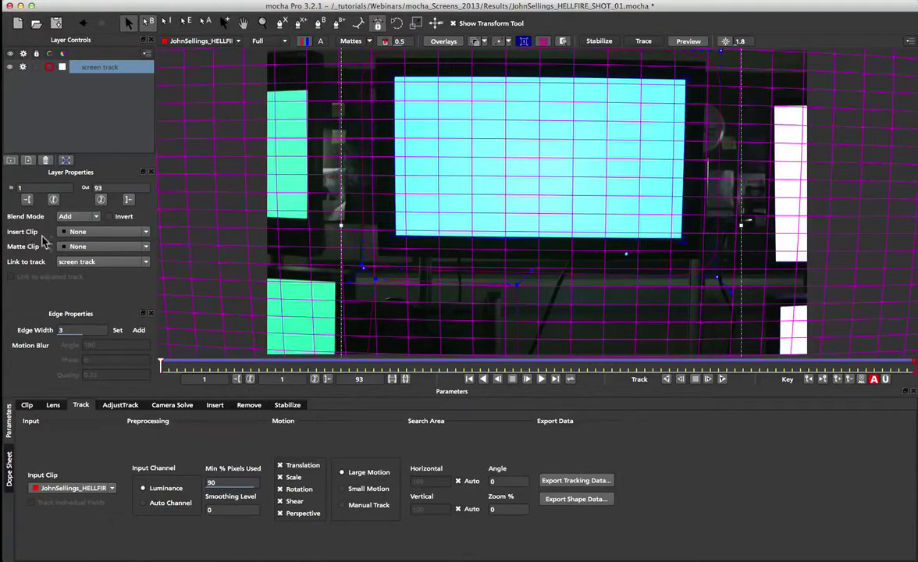
left_click(93, 234)
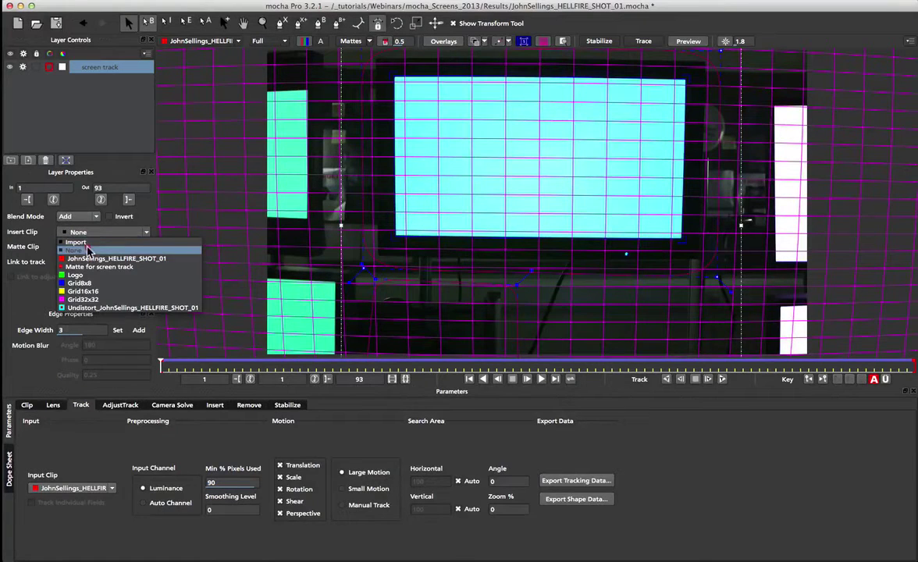
left_click(86, 242)
left_click(565, 186)
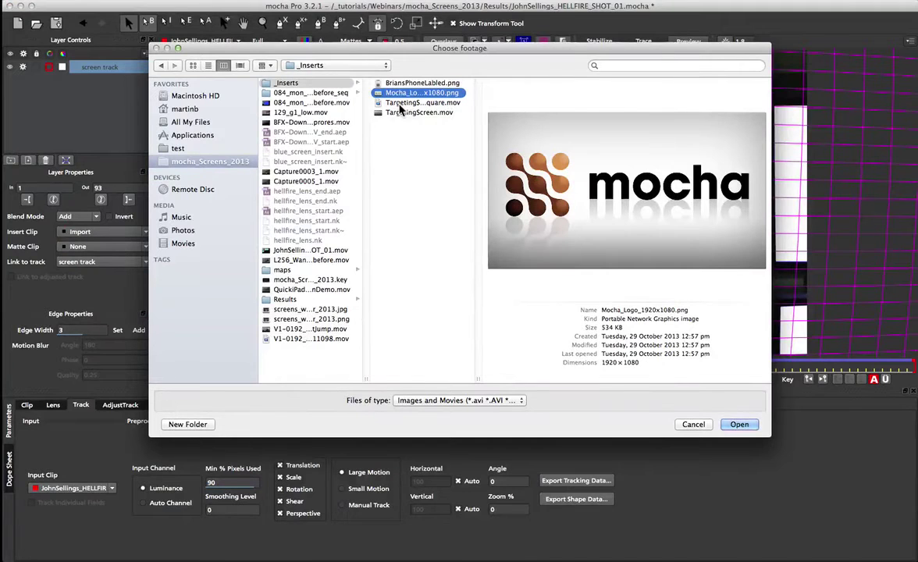
left_click(404, 113)
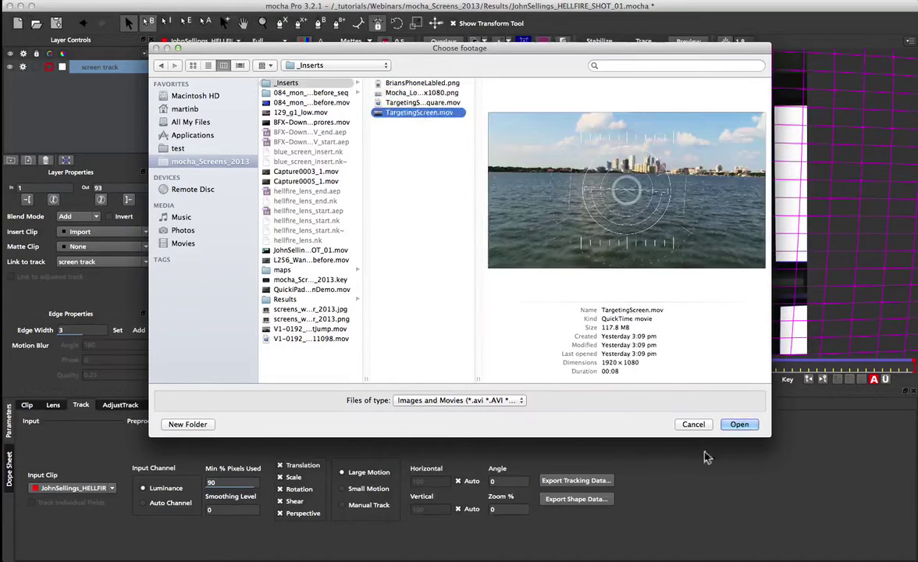
left_click(742, 424)
left_click(575, 402)
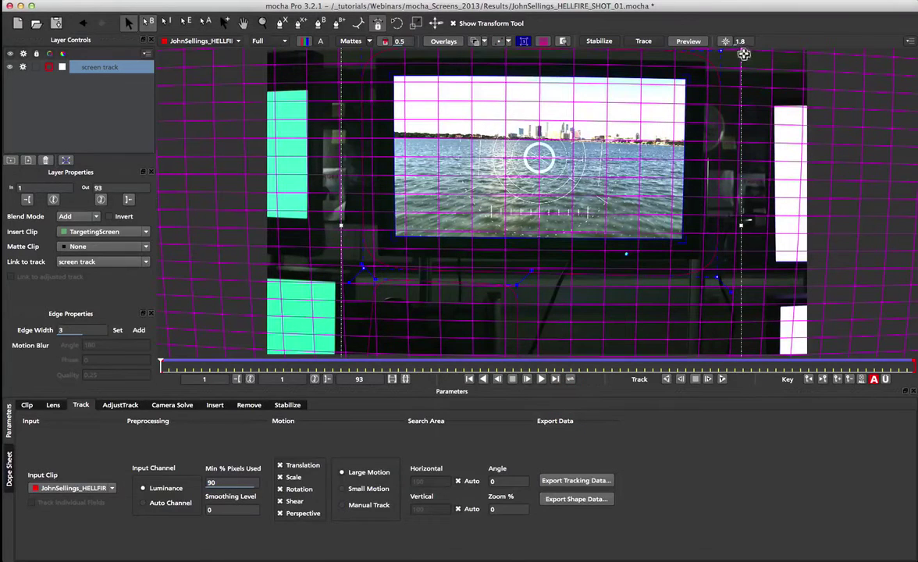
left_click(672, 41)
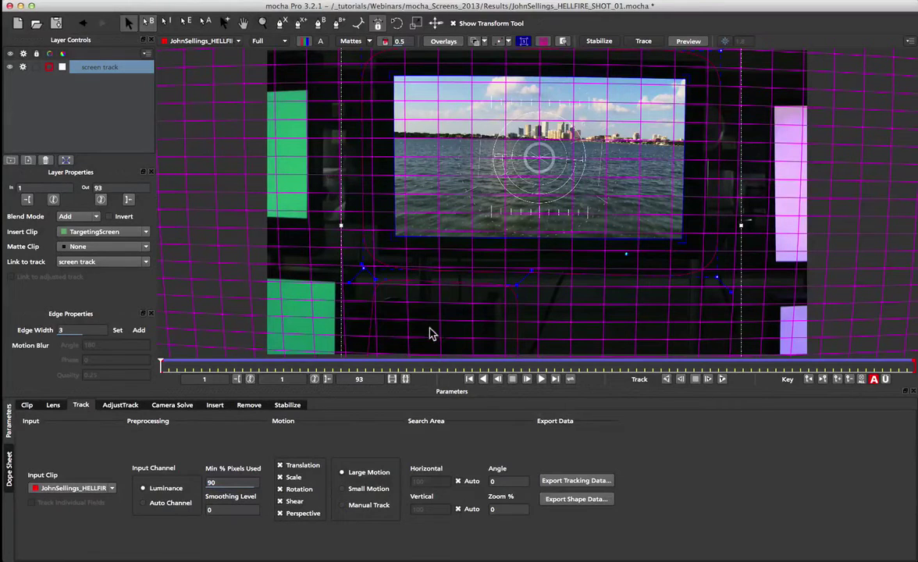
Step: Try an opacity of 0.78 and a gain of about 1.68 on the insert, restoring both to 1
left_click(215, 406)
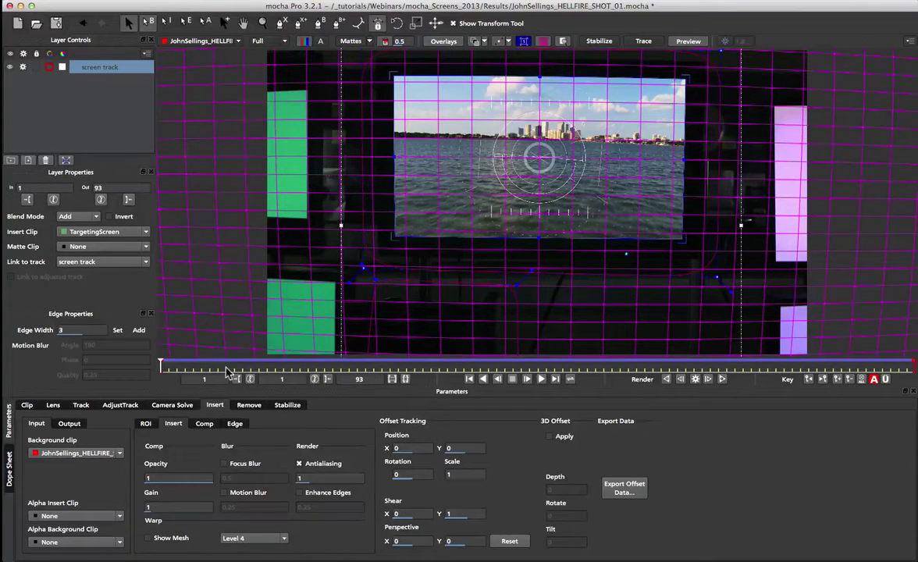
left_click_drag(157, 478, 128, 479)
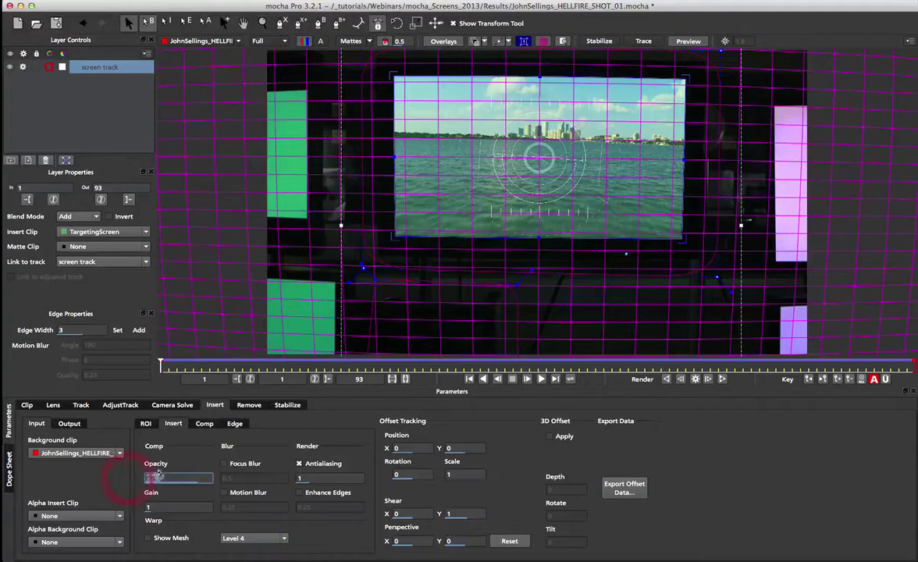
mouse_move(160, 507)
left_mouse_down()
mouse_move(141, 479)
mouse_move(160, 521)
left_mouse_up()
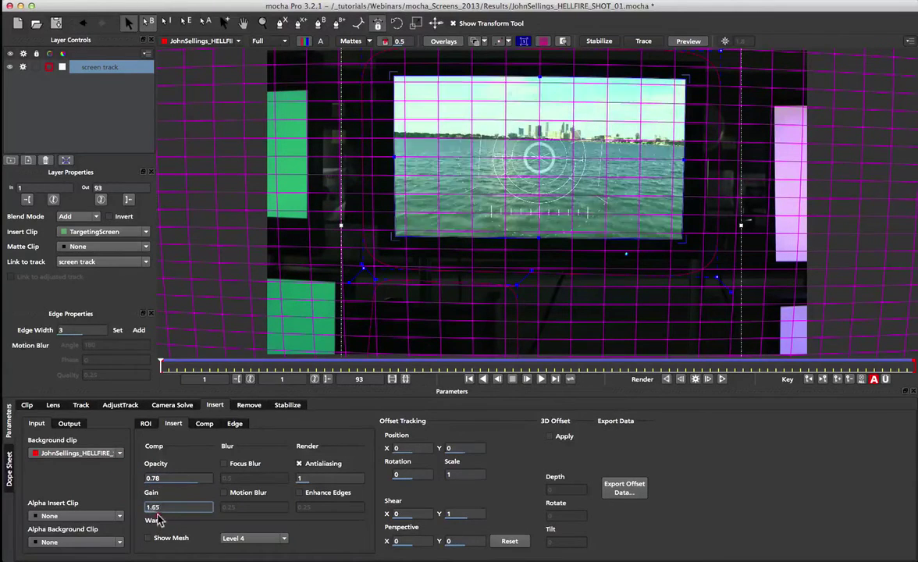
double_click(164, 508)
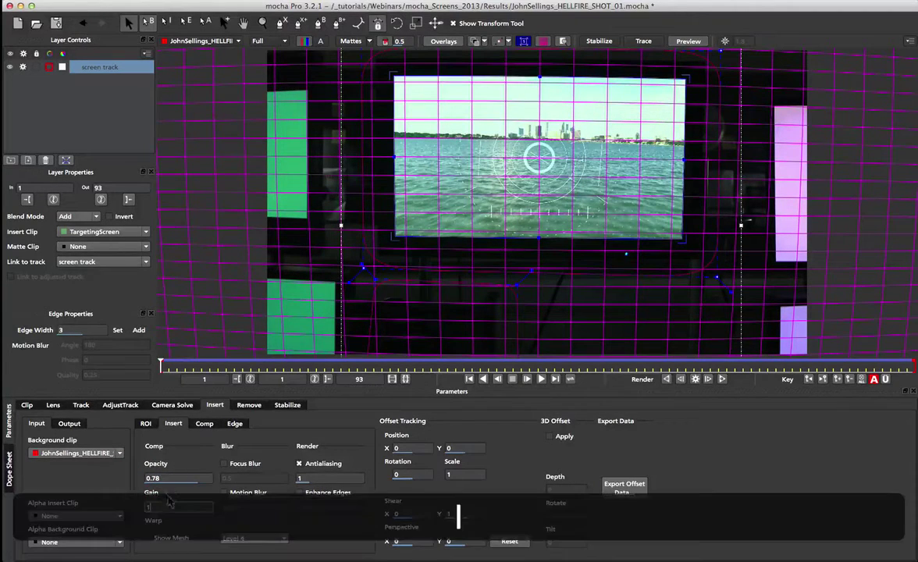
double_click(160, 477)
type("1")
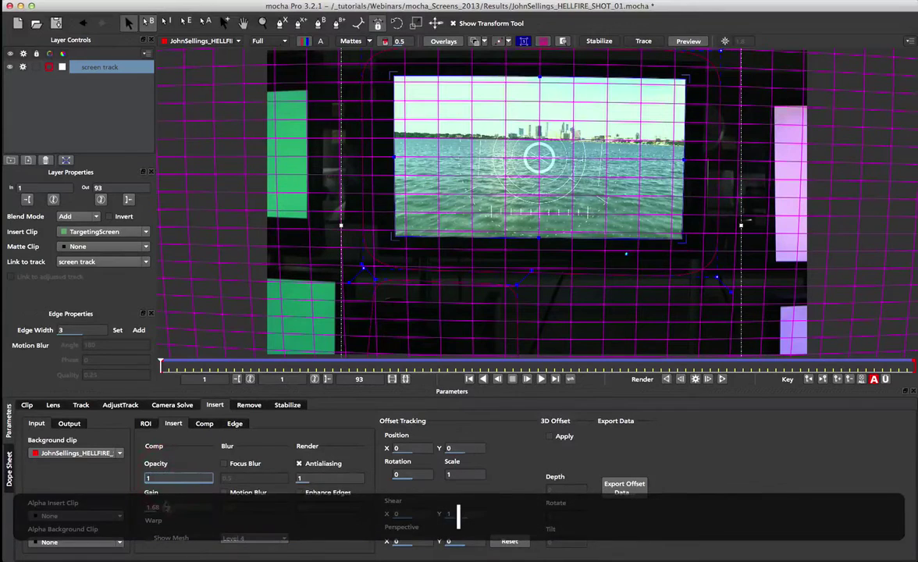
double_click(165, 508)
type("1")
key("Return")
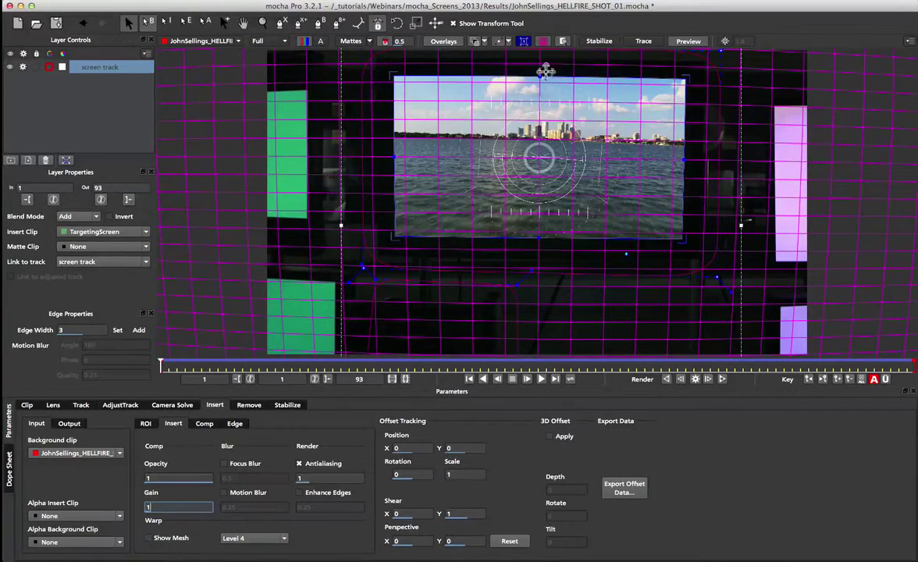
Step: Hide the lens distortion grid overlay and show the warp mesh over the insert
left_click(544, 43)
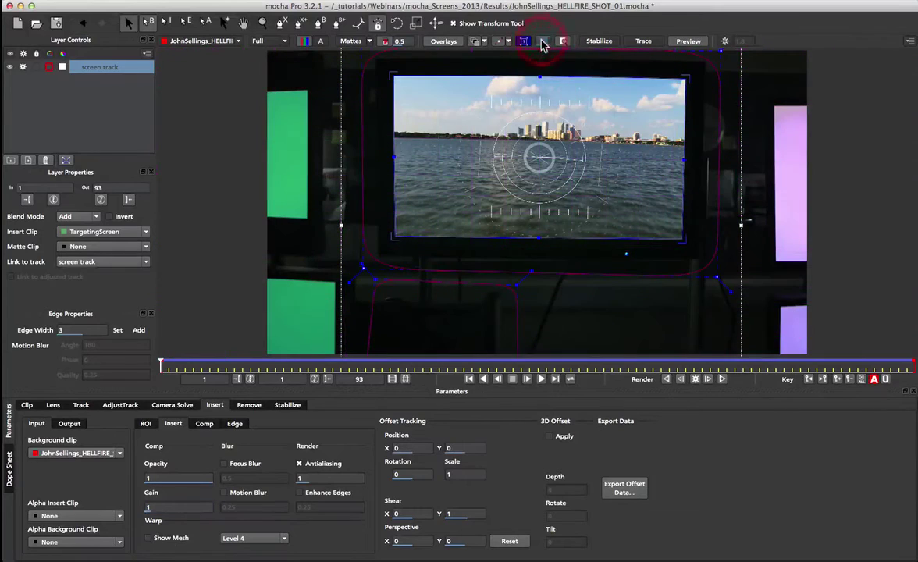
left_click(169, 540)
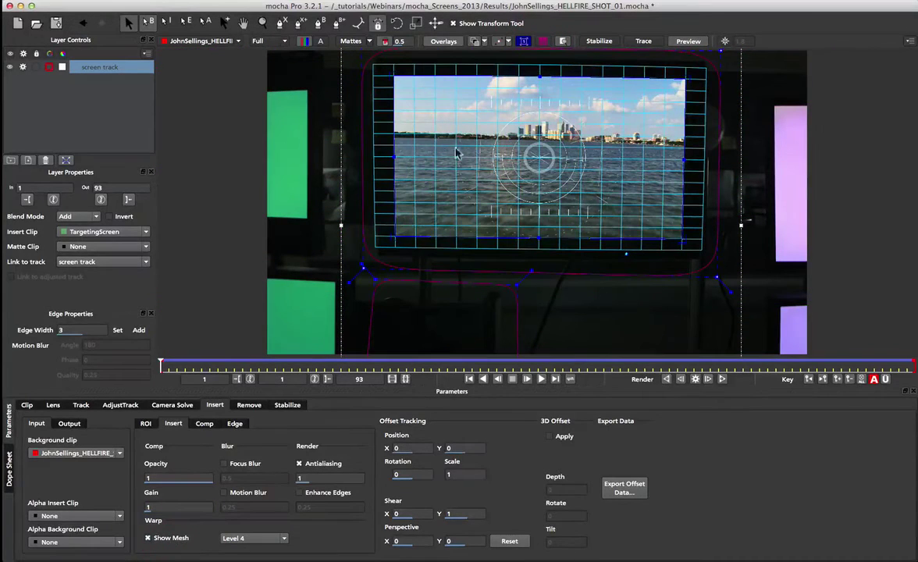
Step: Set the warp mesh to Level 1, try moving its centre point slightly upward, and undo the move
left_click(262, 538)
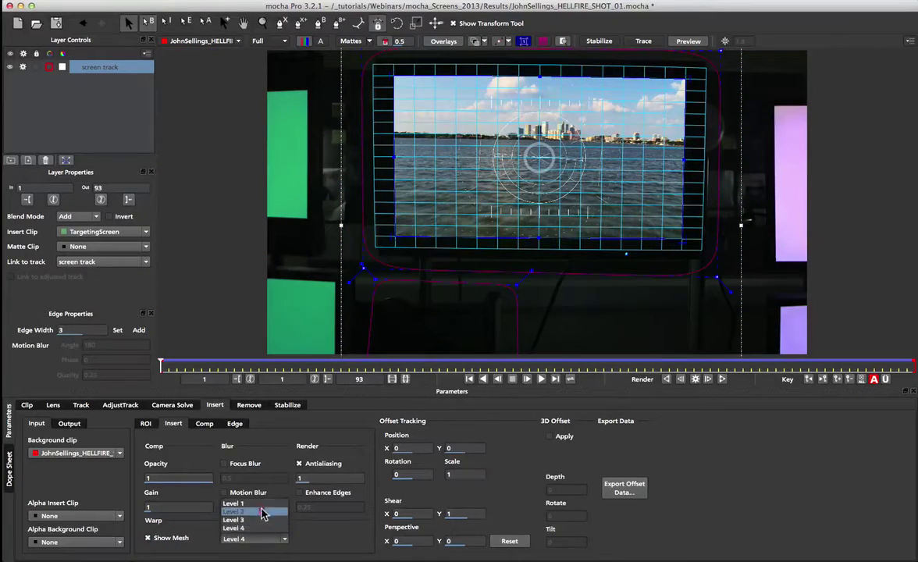
left_click(276, 456)
mouse_move(540, 159)
left_mouse_down()
mouse_move(582, 135)
mouse_move(512, 161)
mouse_move(547, 139)
mouse_move(540, 153)
left_mouse_up()
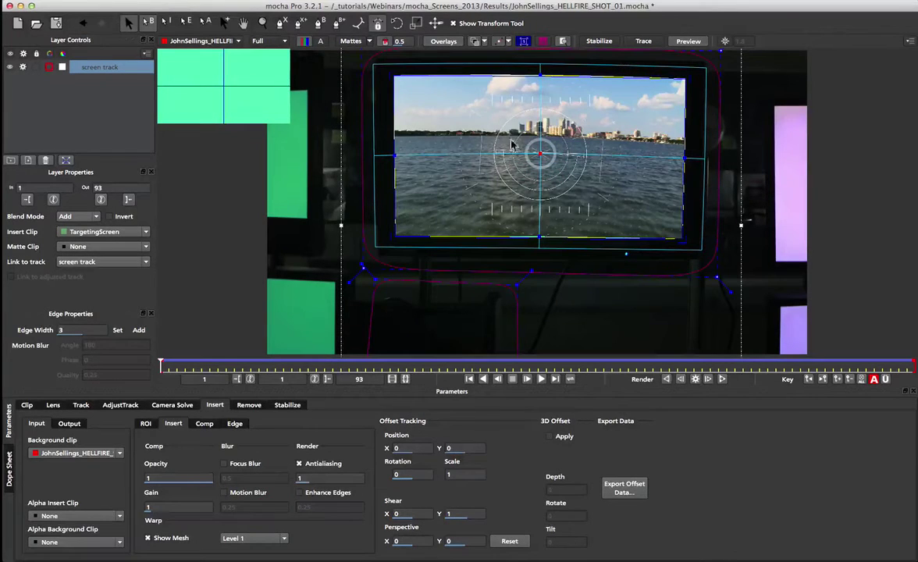
key("super+z")
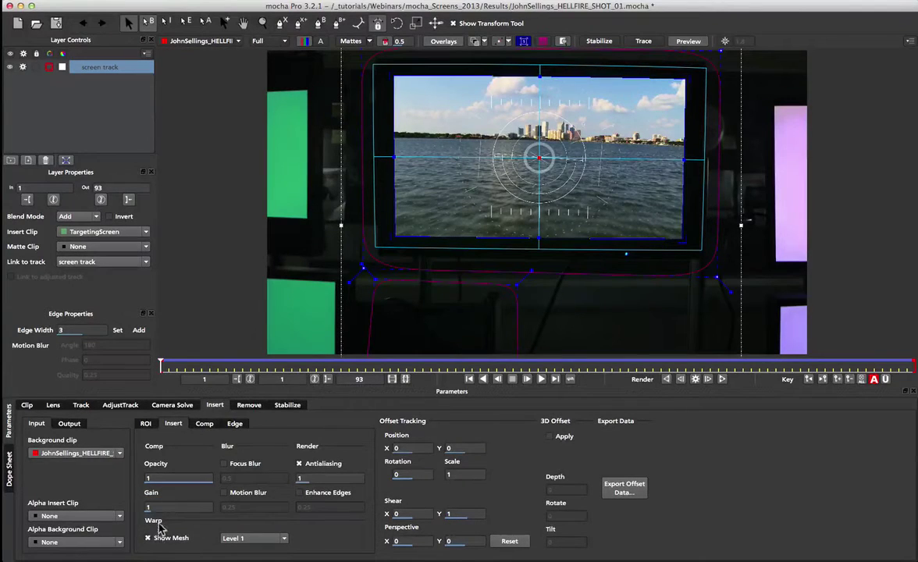
Step: Set the warp mesh to Level 3, try warping the point just left of centre, and undo the warp
left_click(273, 538)
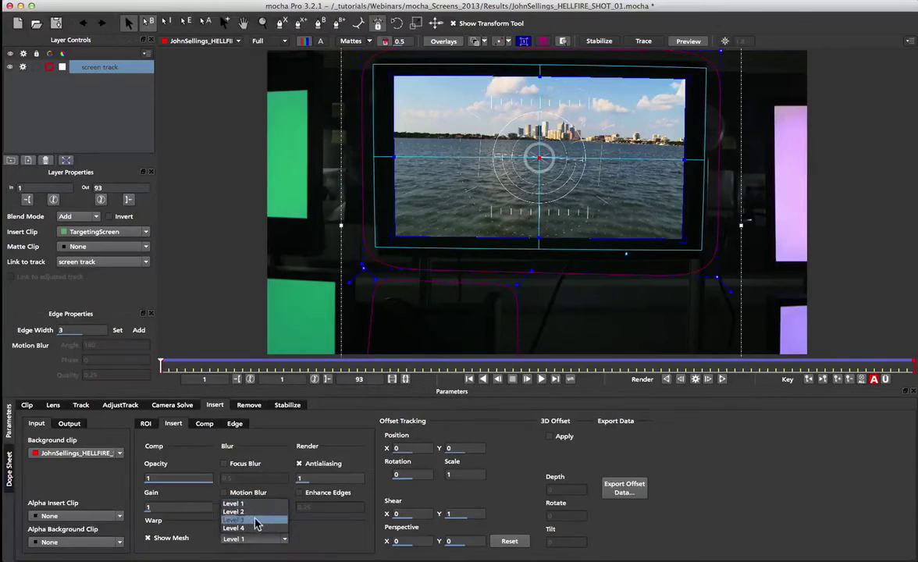
left_click(257, 521)
left_click_drag(503, 165, 516, 151)
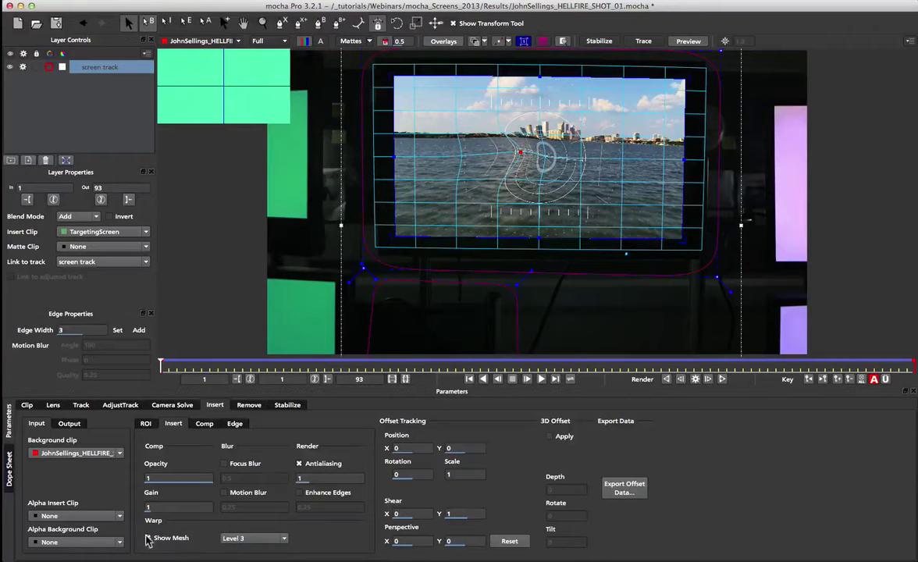
key("super")
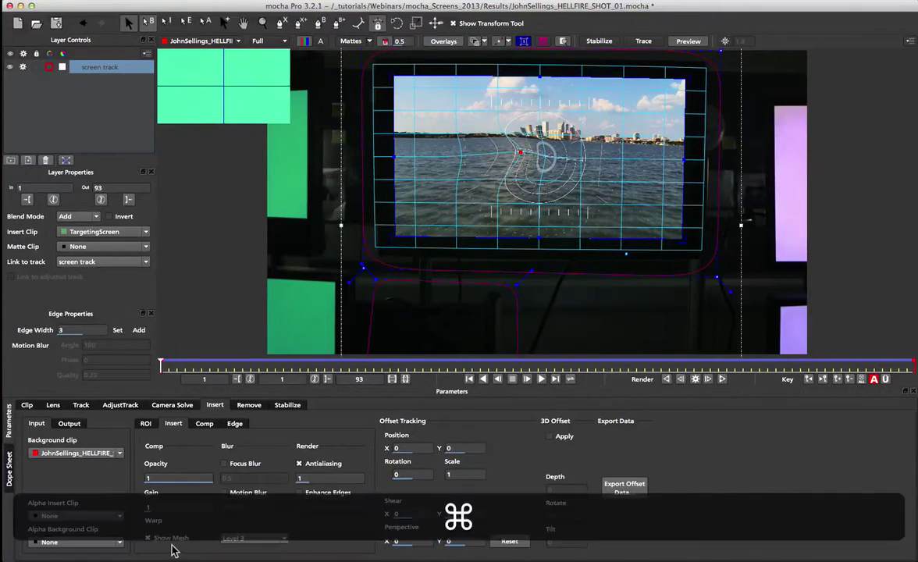
key("super+z")
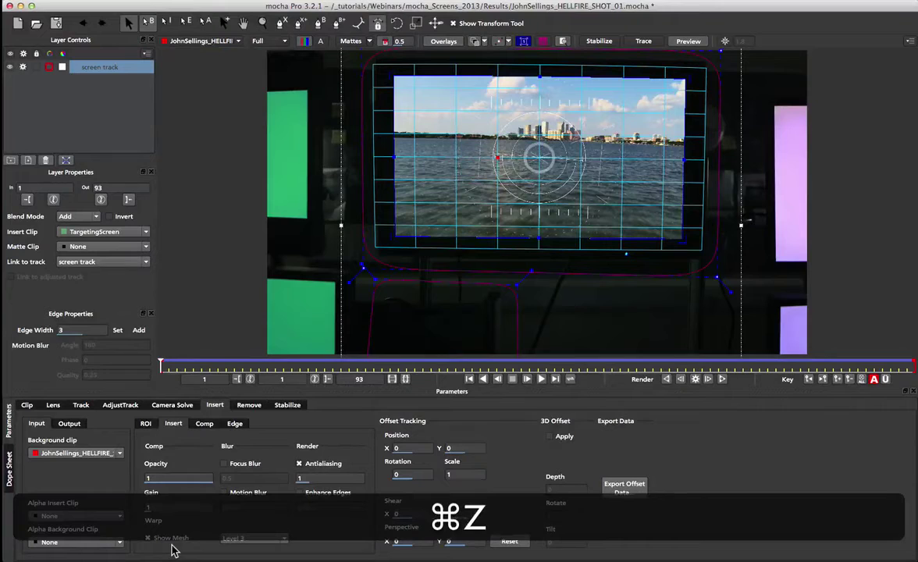
Step: Enable motion blur for the insert and hide the warp mesh after checking the compositing options
left_click(224, 493)
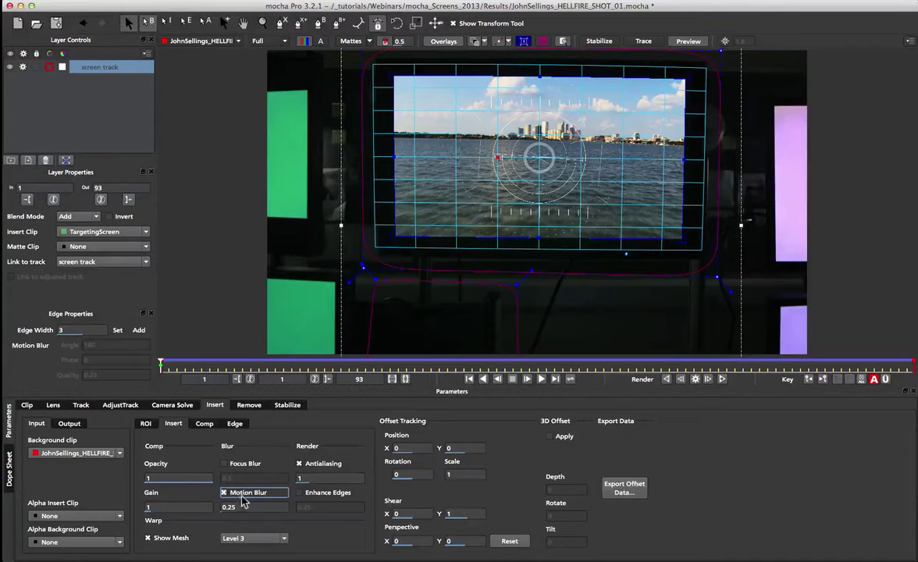
left_click(204, 426)
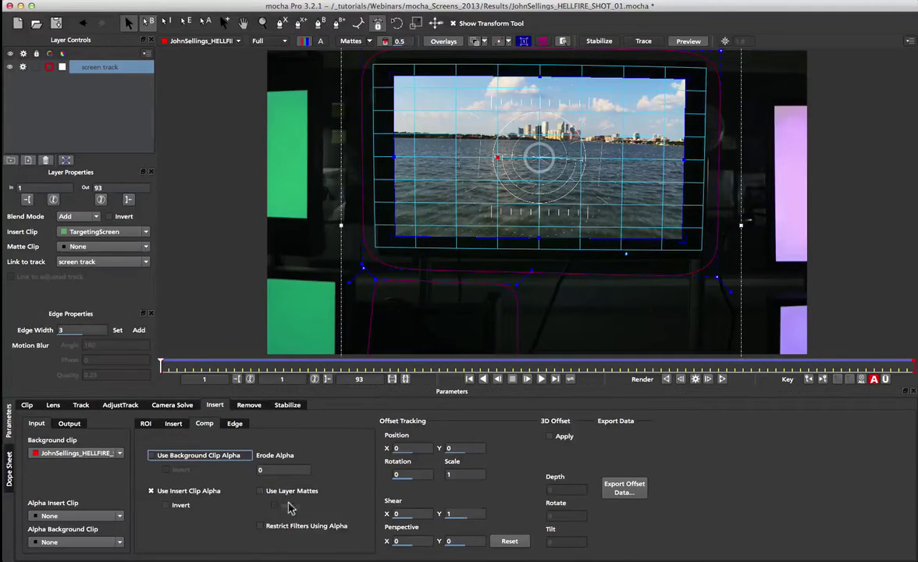
left_click(173, 423)
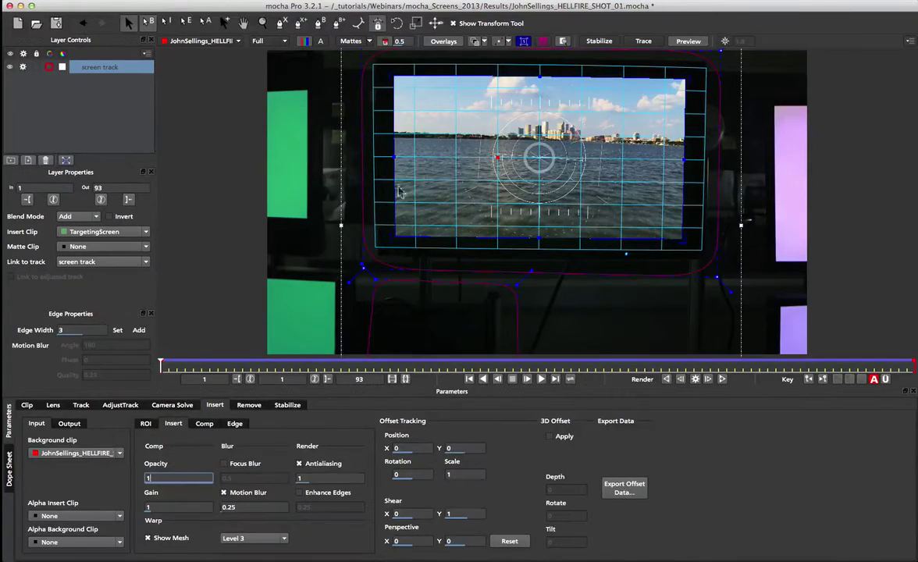
left_click(181, 539)
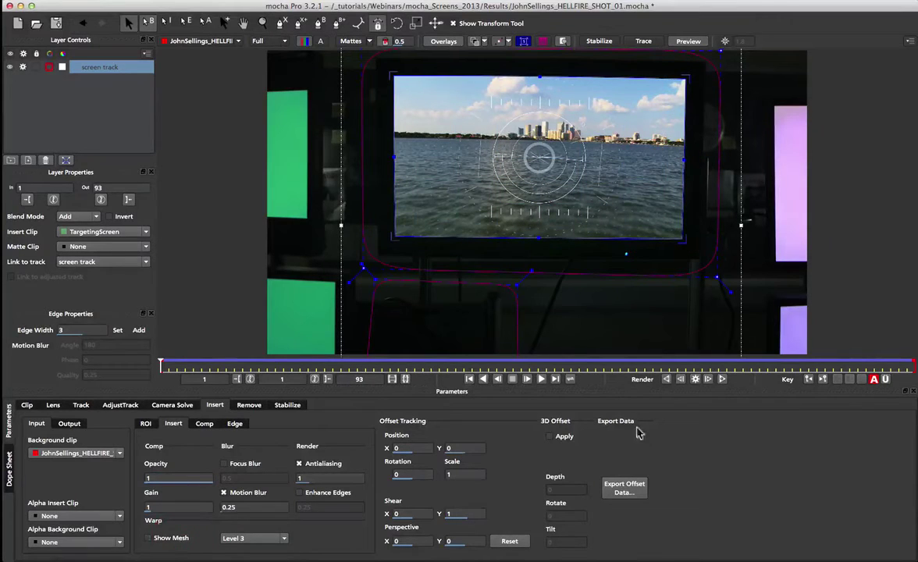
Step: Render the insert forward through frame 93 and display the rendered Layer clip in the viewer, returning to frame 1
left_click(722, 380)
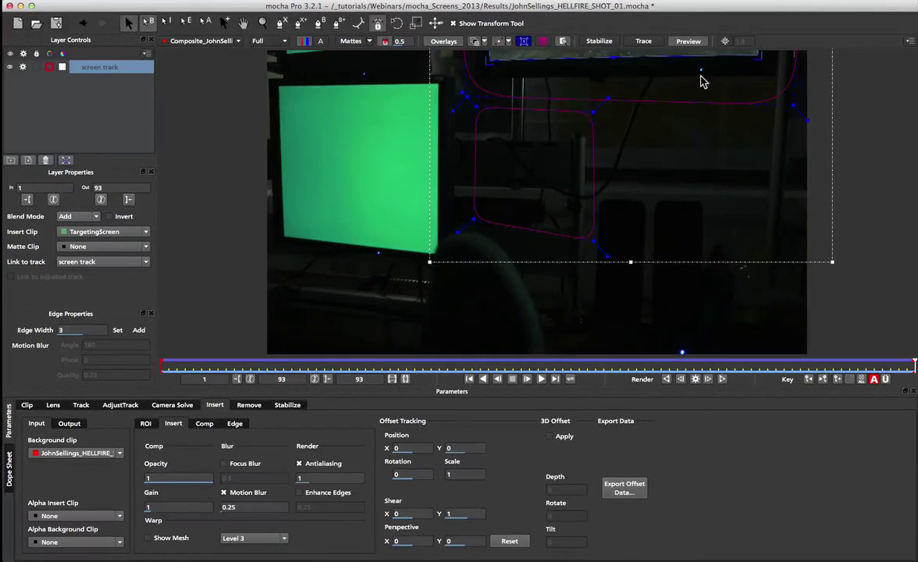
left_click(205, 41)
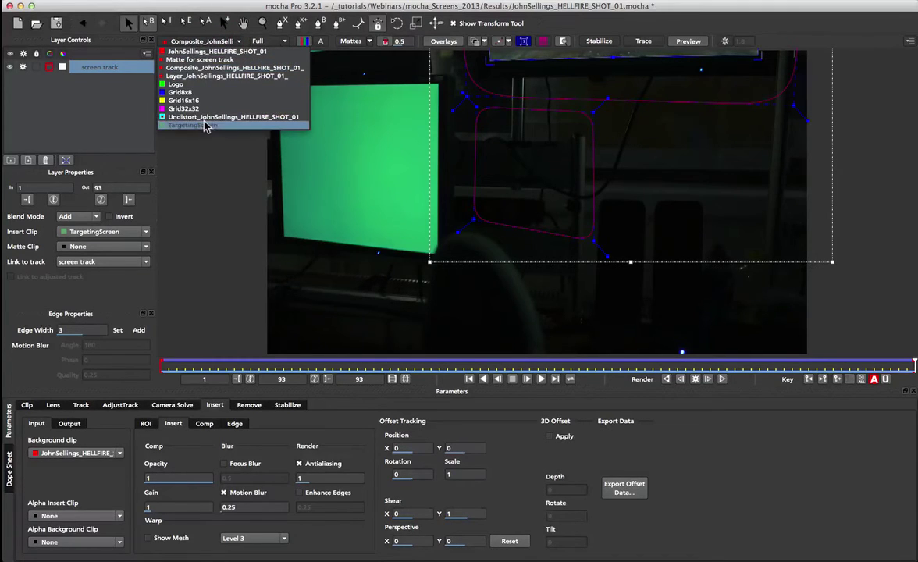
left_click(177, 76)
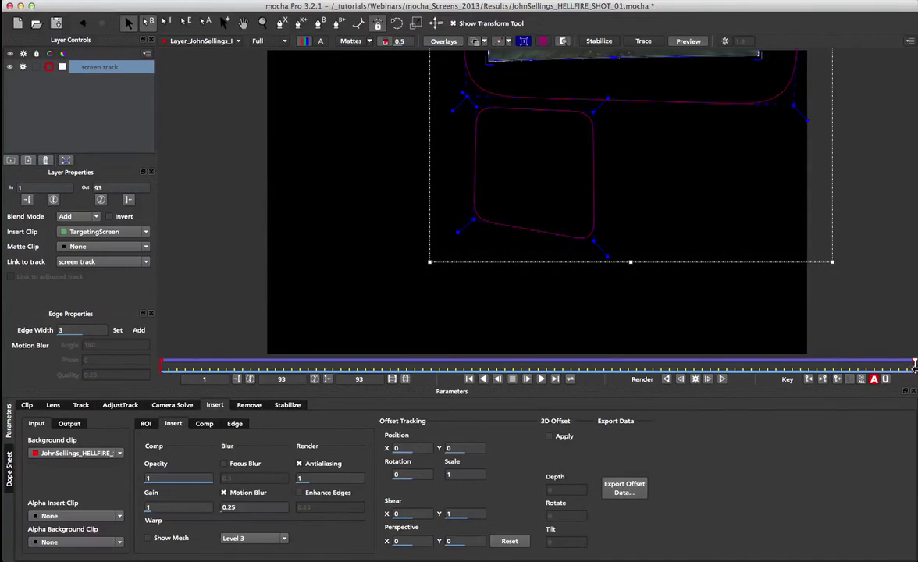
left_click_drag(912, 366, 501, 382)
left_click(501, 382)
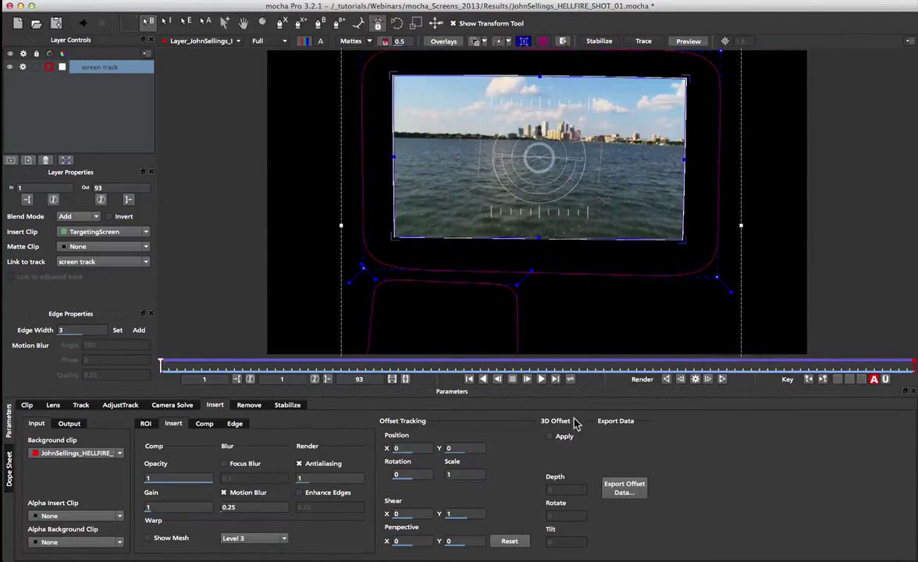
Step: Start exporting the rendered Layer clip as an image sequence in .tif format
left_click(82, 1)
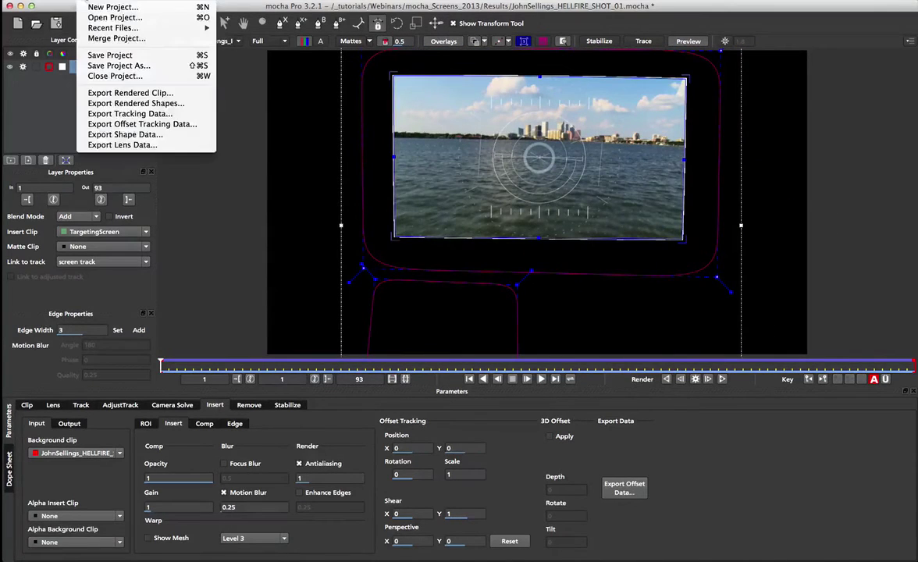
left_click(125, 94)
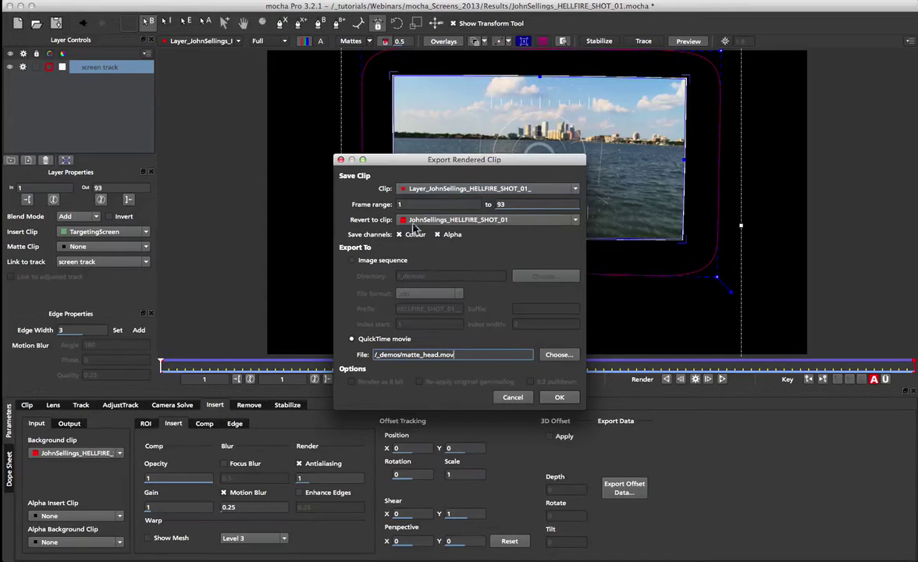
left_click(376, 262)
left_click(428, 294)
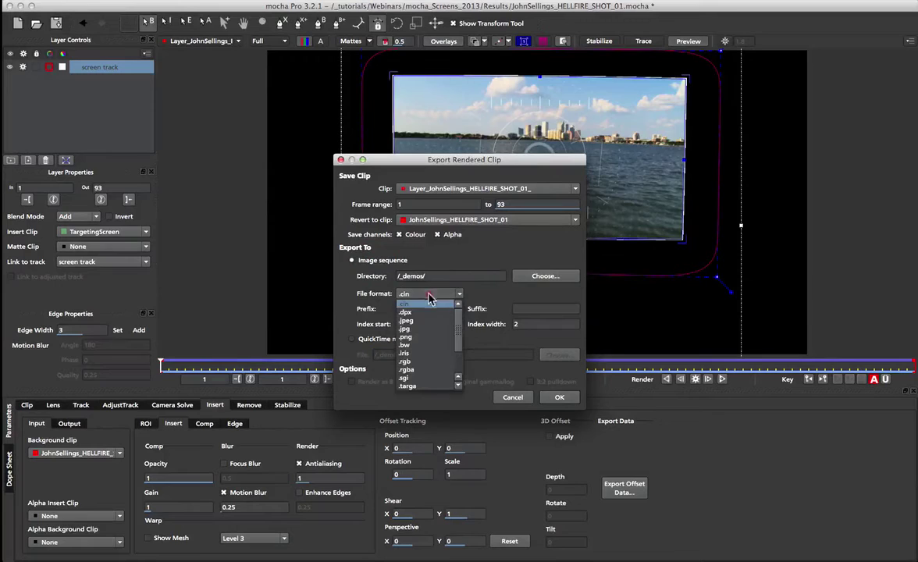
scroll(421, 345, "down", 2)
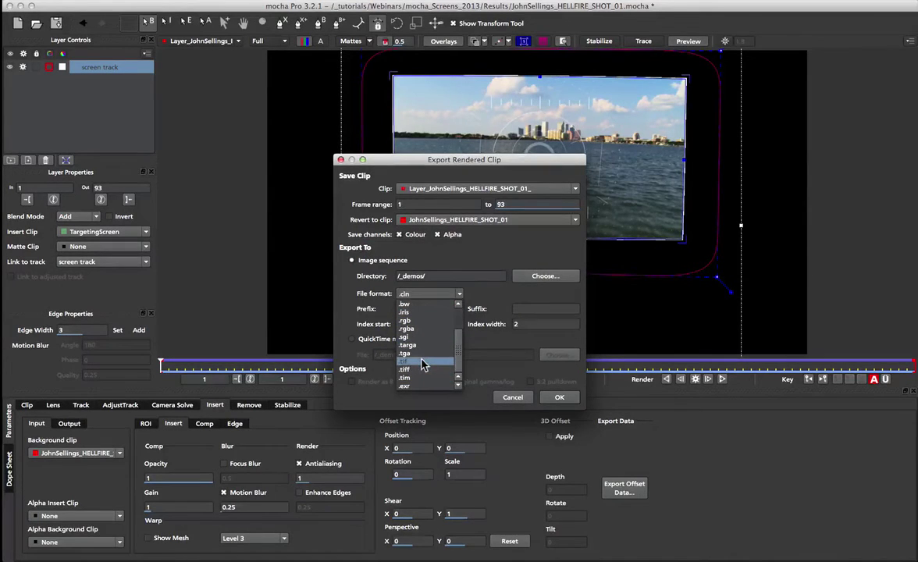
left_click(422, 362)
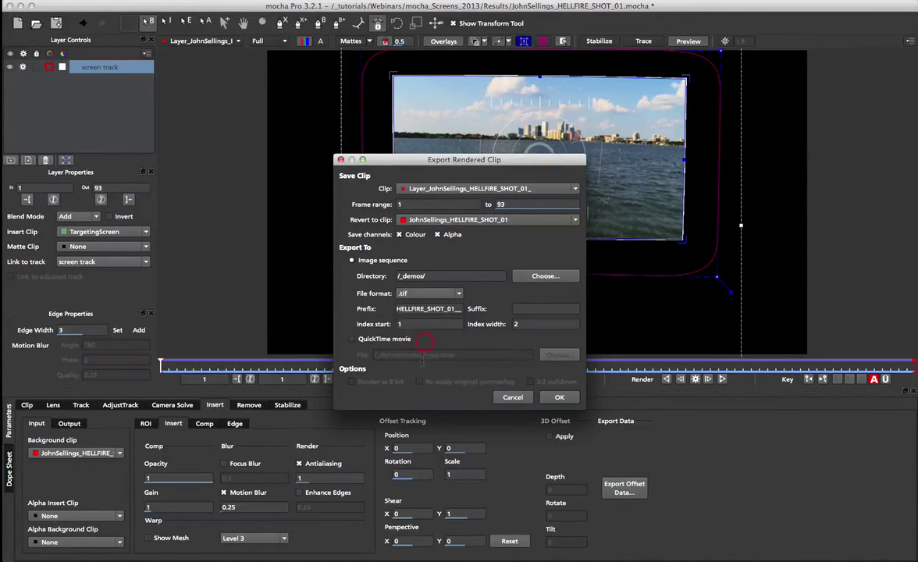
Step: Set the export directory to the insert_render folder in mocha_Screens_2013 and export the TIFF sequence
left_click(547, 278)
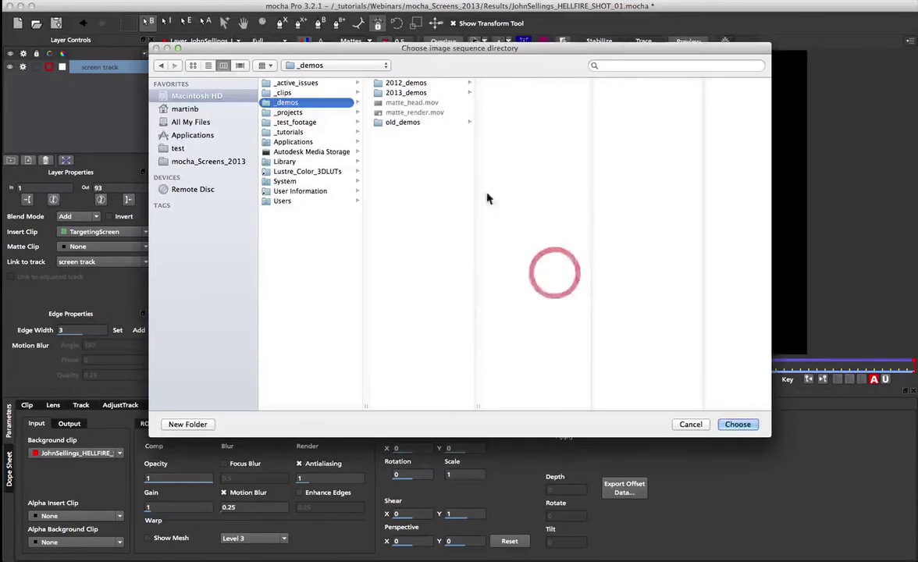
left_click(222, 161)
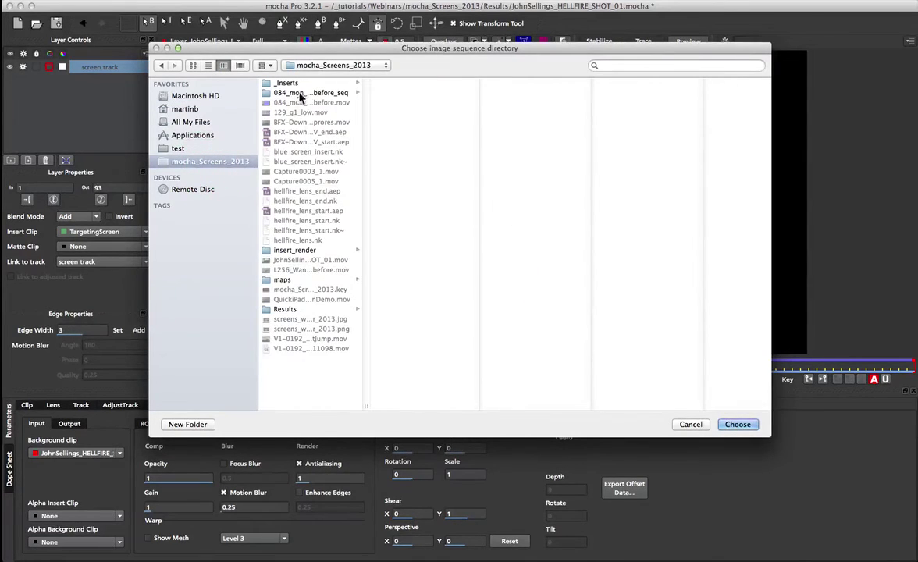
left_click(308, 249)
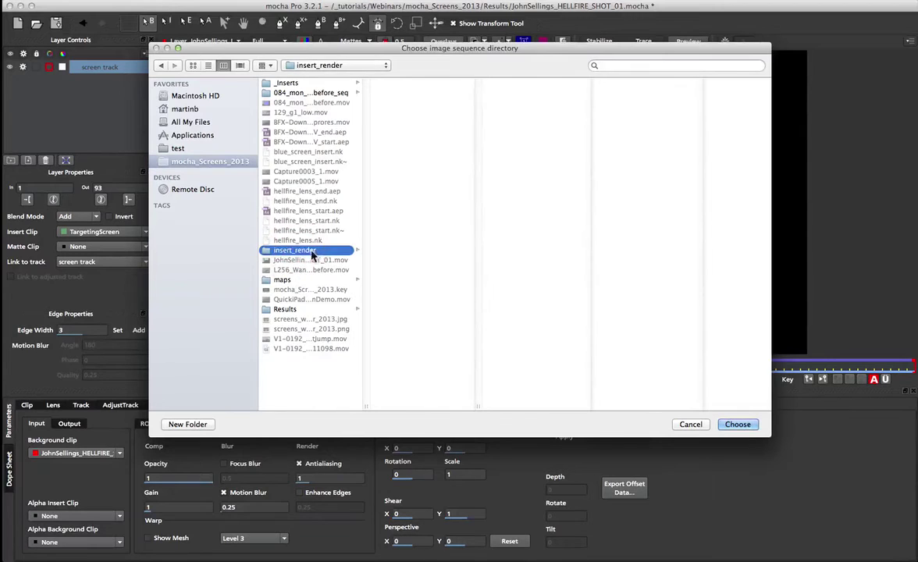
left_click(737, 423)
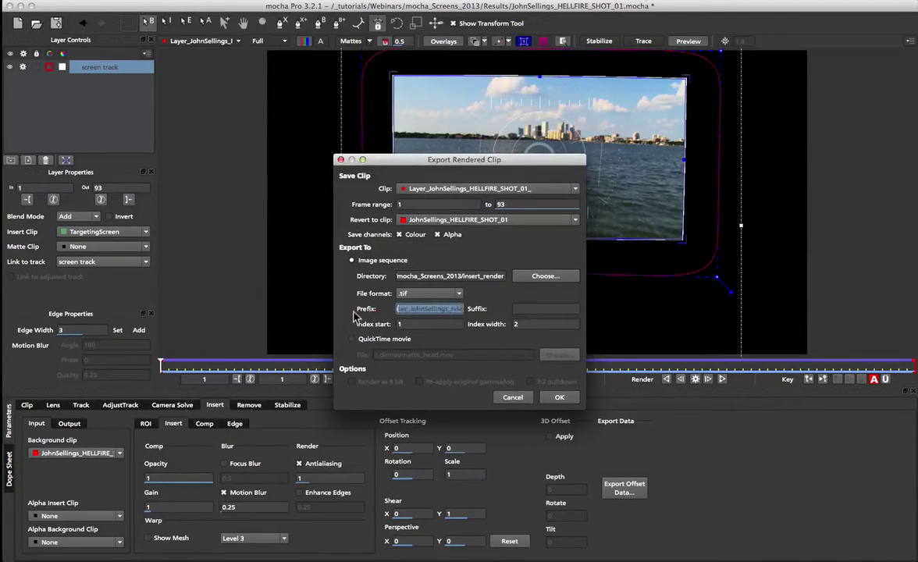
double_click(408, 309)
left_click(559, 396)
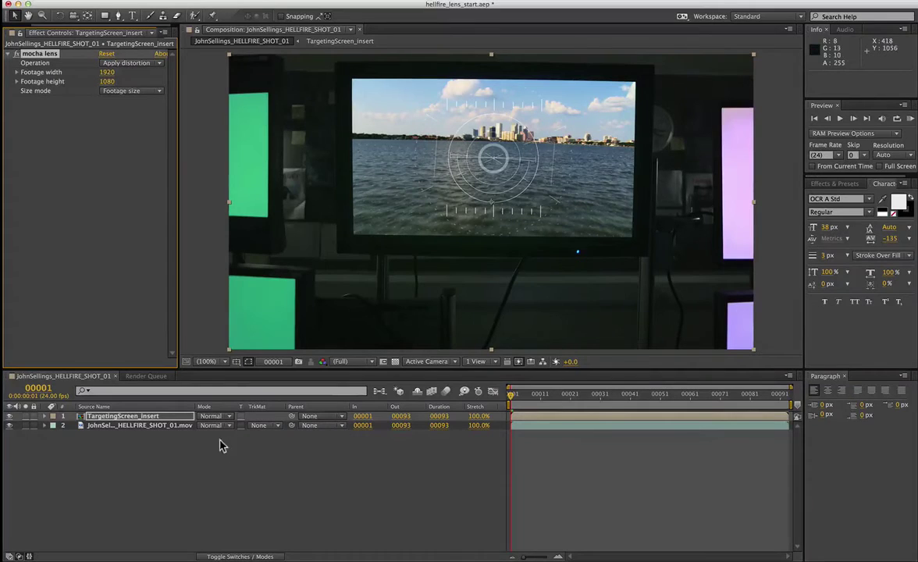
Step: Switch to After Effects and delete the TargetingScreen_insert layer from the HELLFIRE_SHOT_01 composition
left_click(220, 445)
left_click(139, 415)
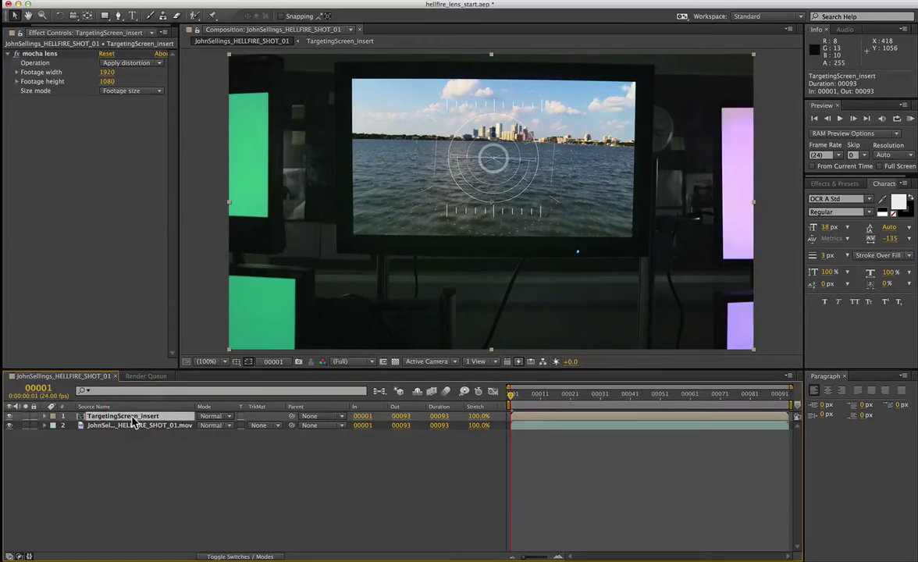
key("BackSpace")
left_click(122, 419)
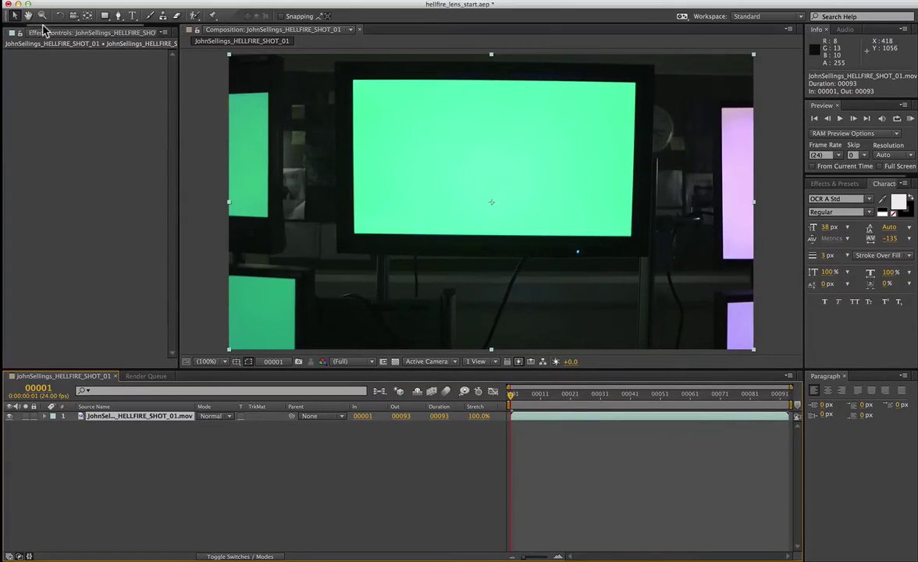
Step: Import the rendered layer from the insert_render folder as a TIFF sequence with Straight - Unmatted alpha
left_click(18, 33)
double_click(56, 223)
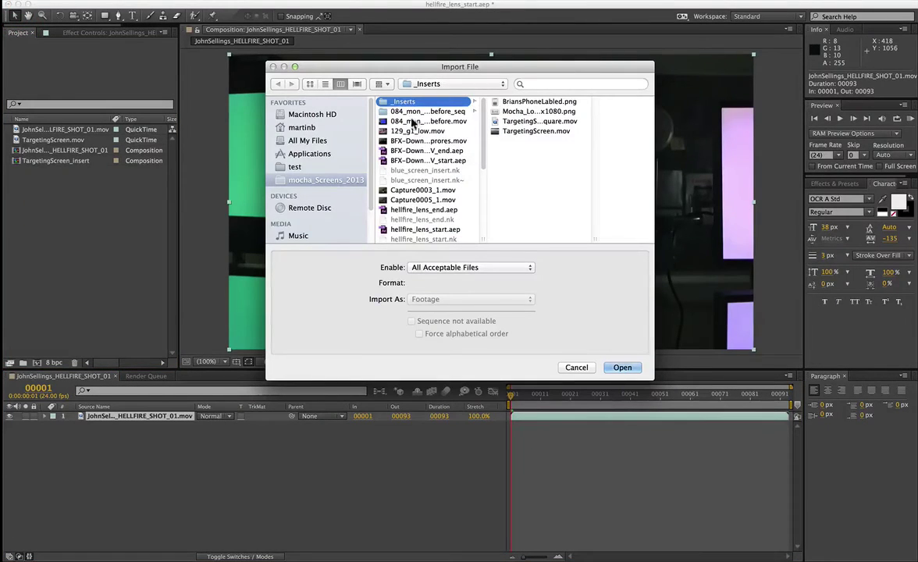
left_click(490, 232)
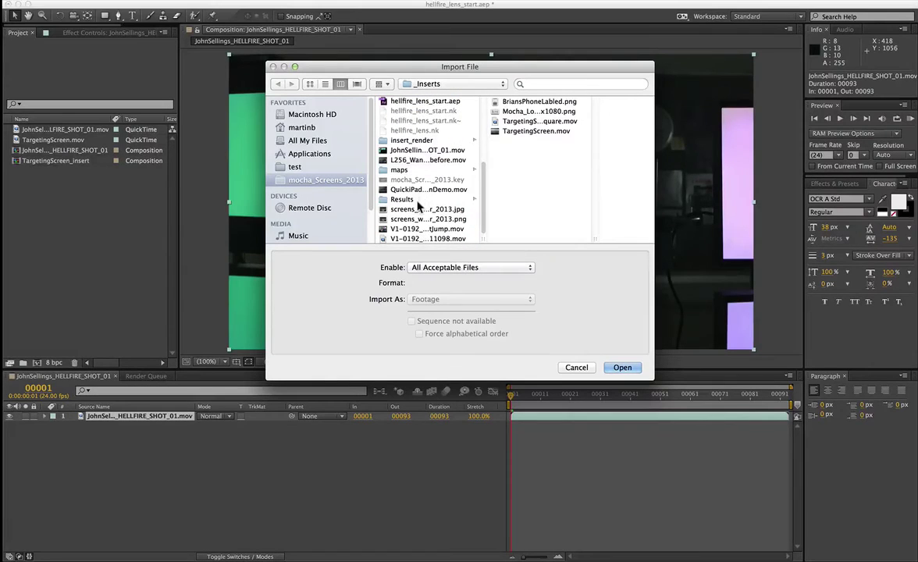
left_click(412, 140)
left_click(521, 102)
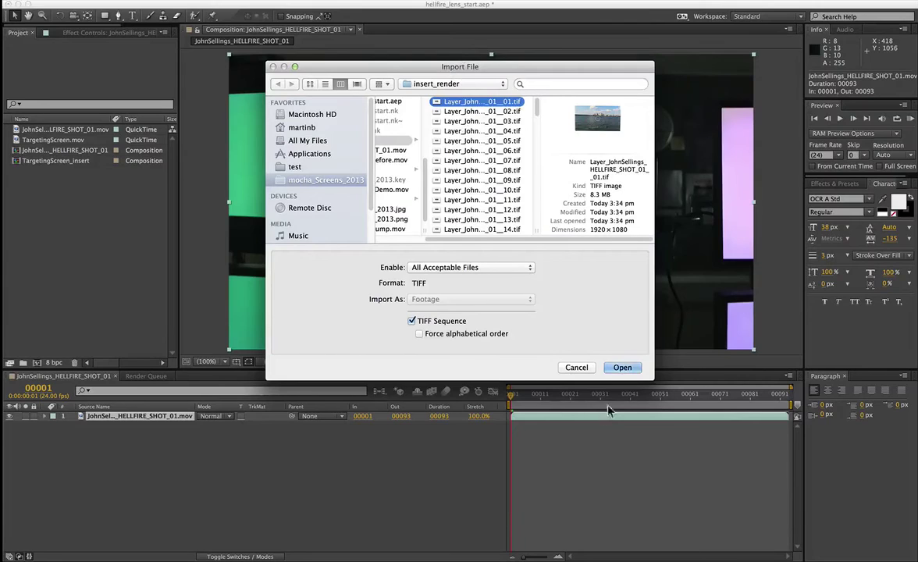
left_click(622, 367)
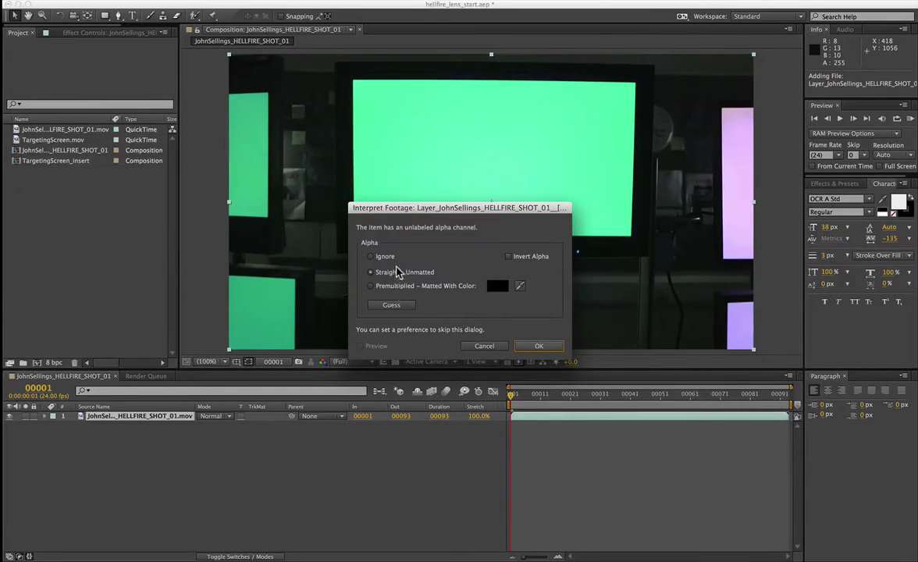
left_click(538, 345)
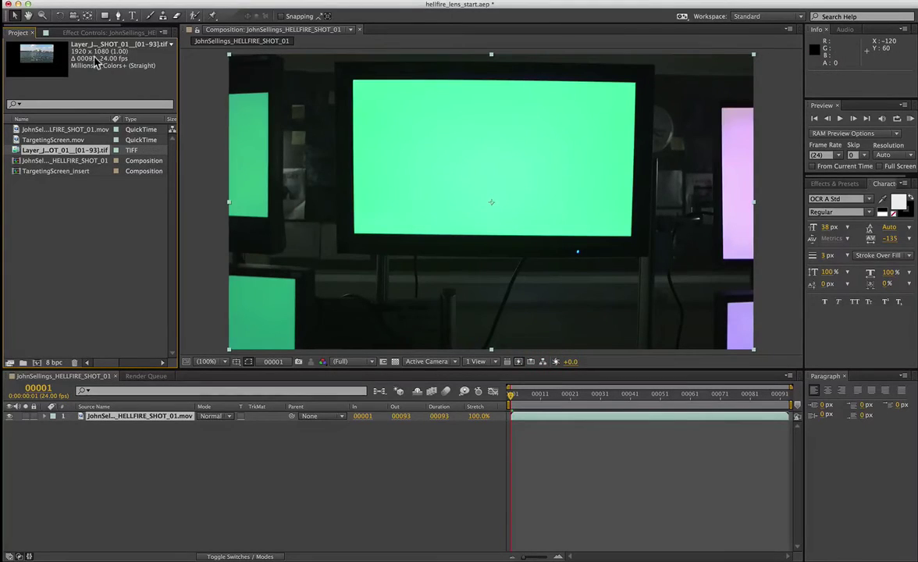
Step: Compare the footage details of the original shot and TIFF sequence, and place the sequence above the shot in the composition
left_click(59, 130)
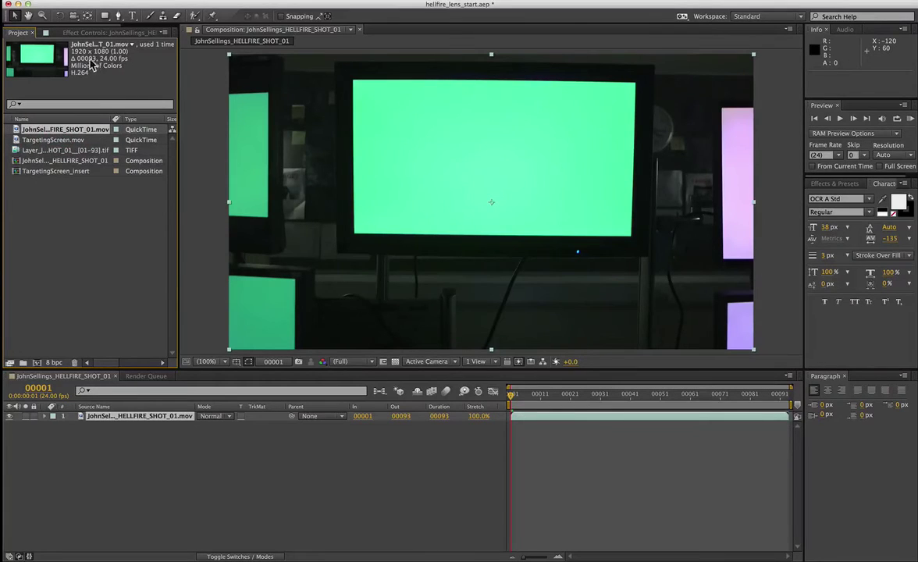
left_click(56, 150)
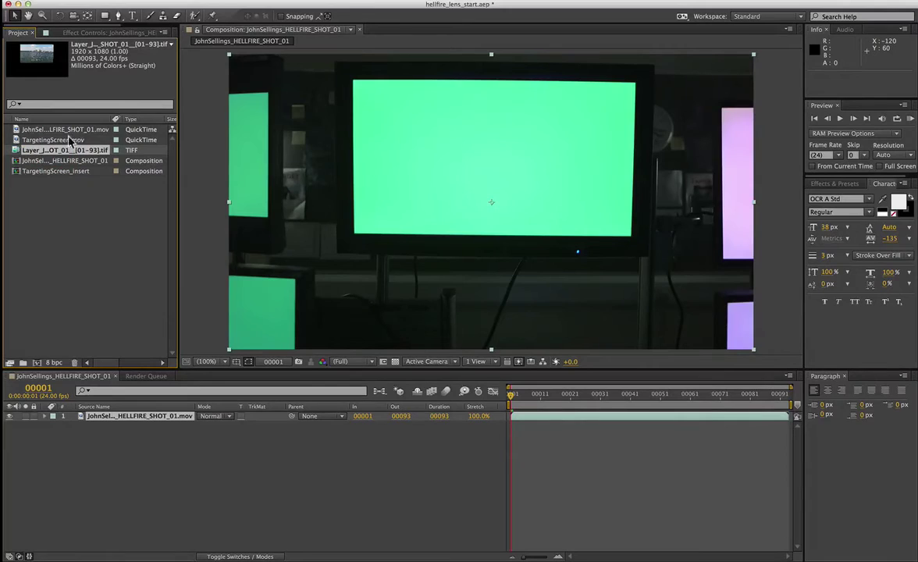
left_click(62, 130)
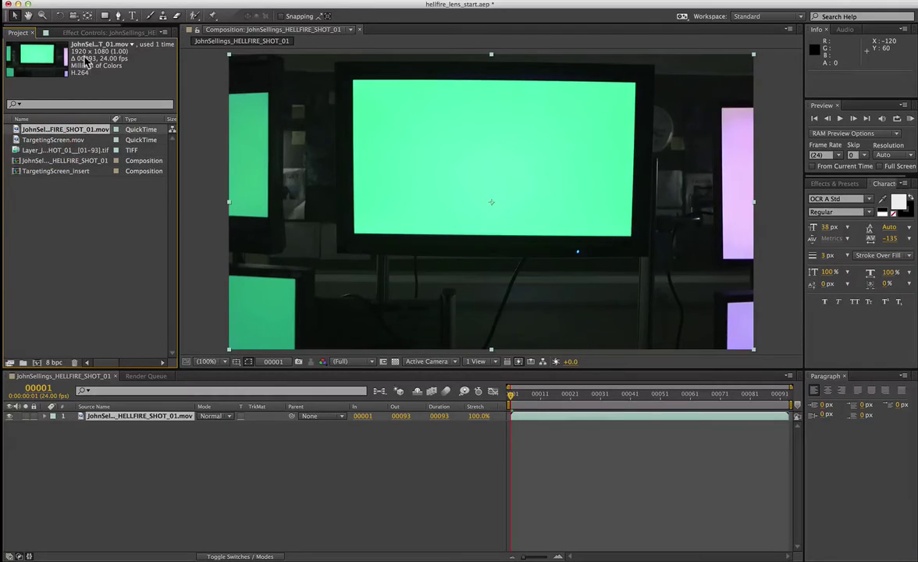
left_click_drag(44, 153, 106, 416)
left_click_drag(513, 402, 462, 403)
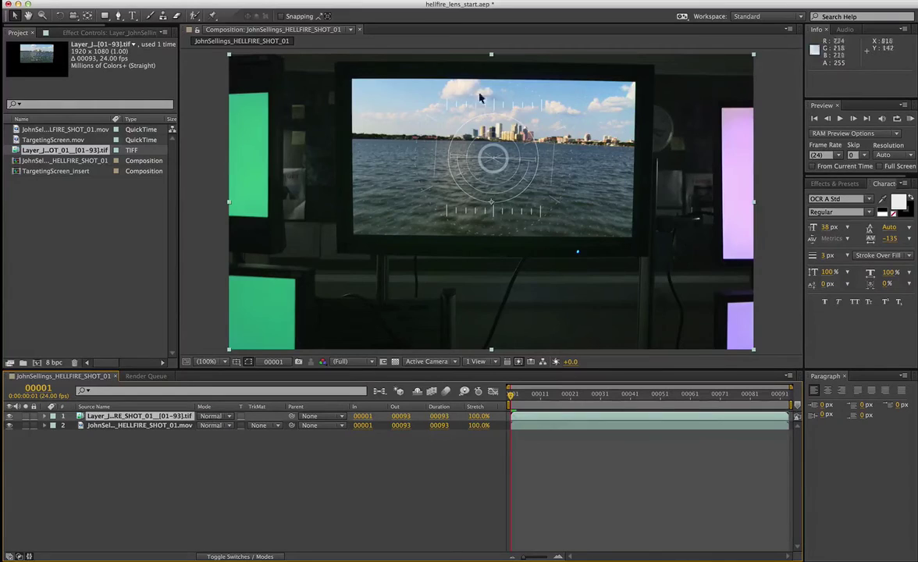
left_click(44, 416)
left_click(44, 416)
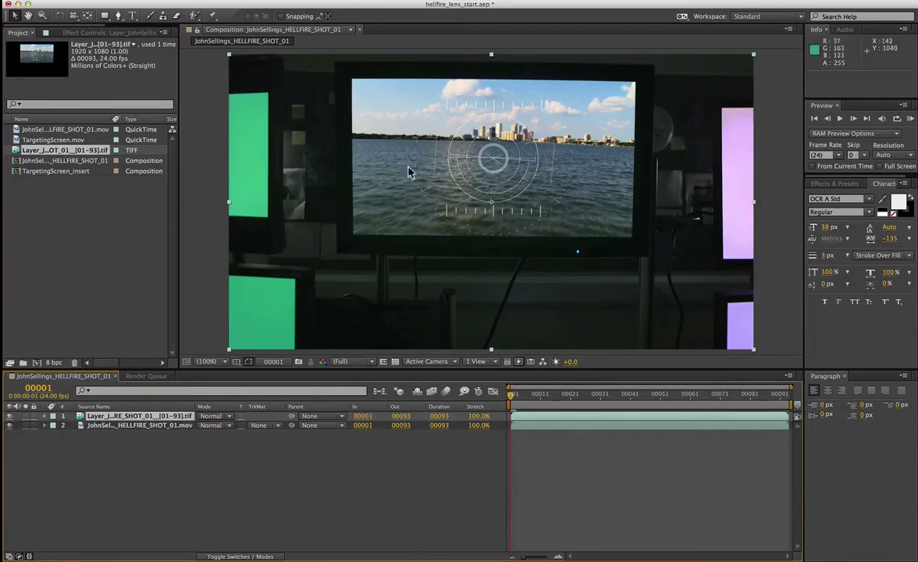